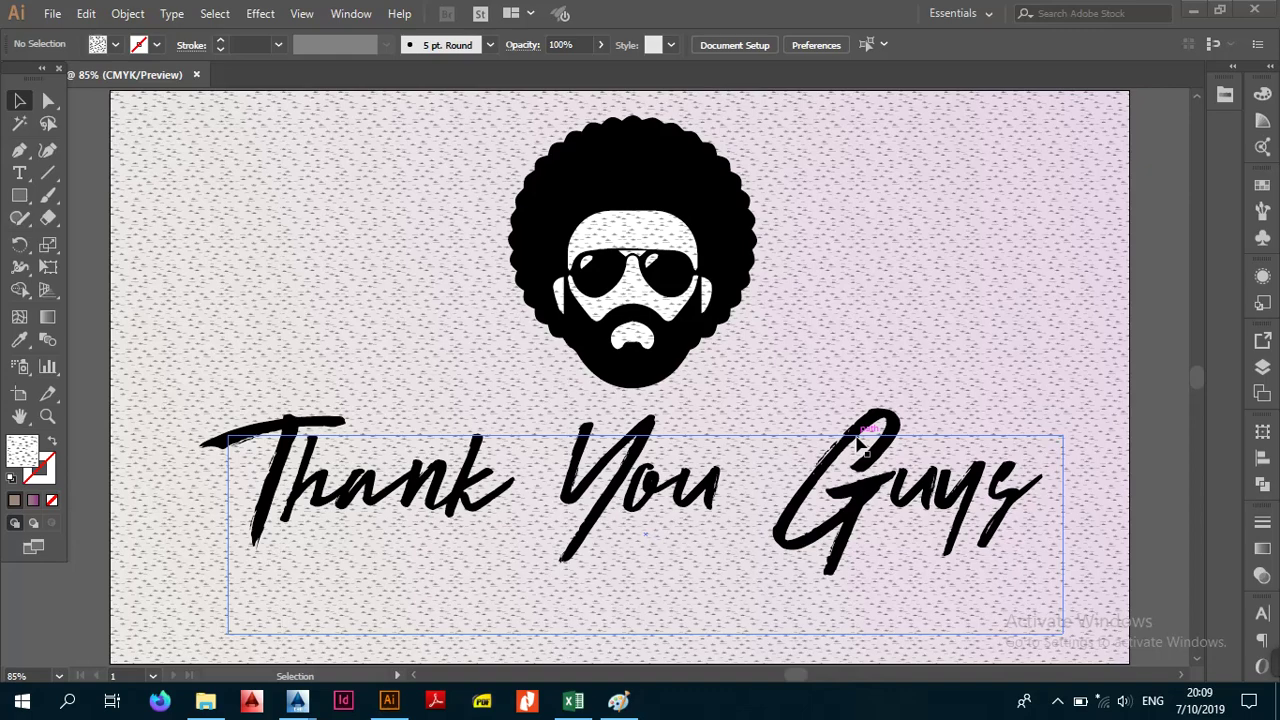
Switch from Illustrator to the Structures.dwg drawing in AutoCAD Civil 3D
click(1194, 9)
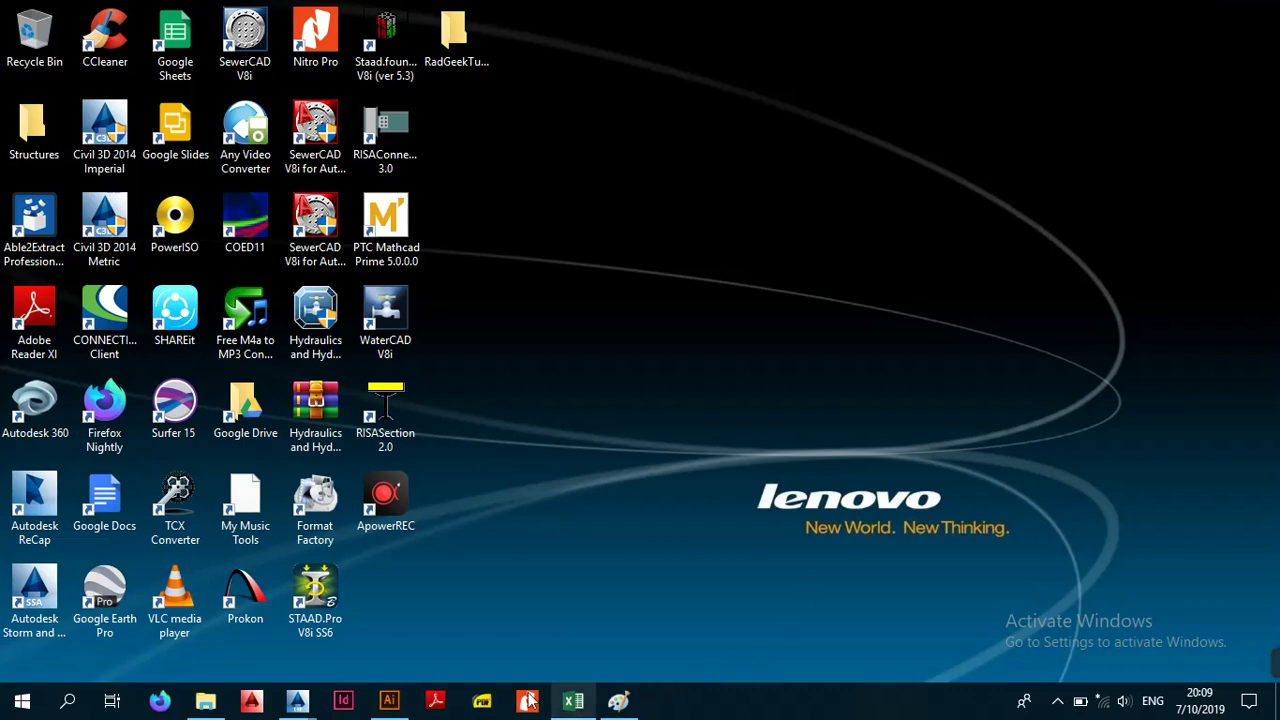
mouse_move(297, 700)
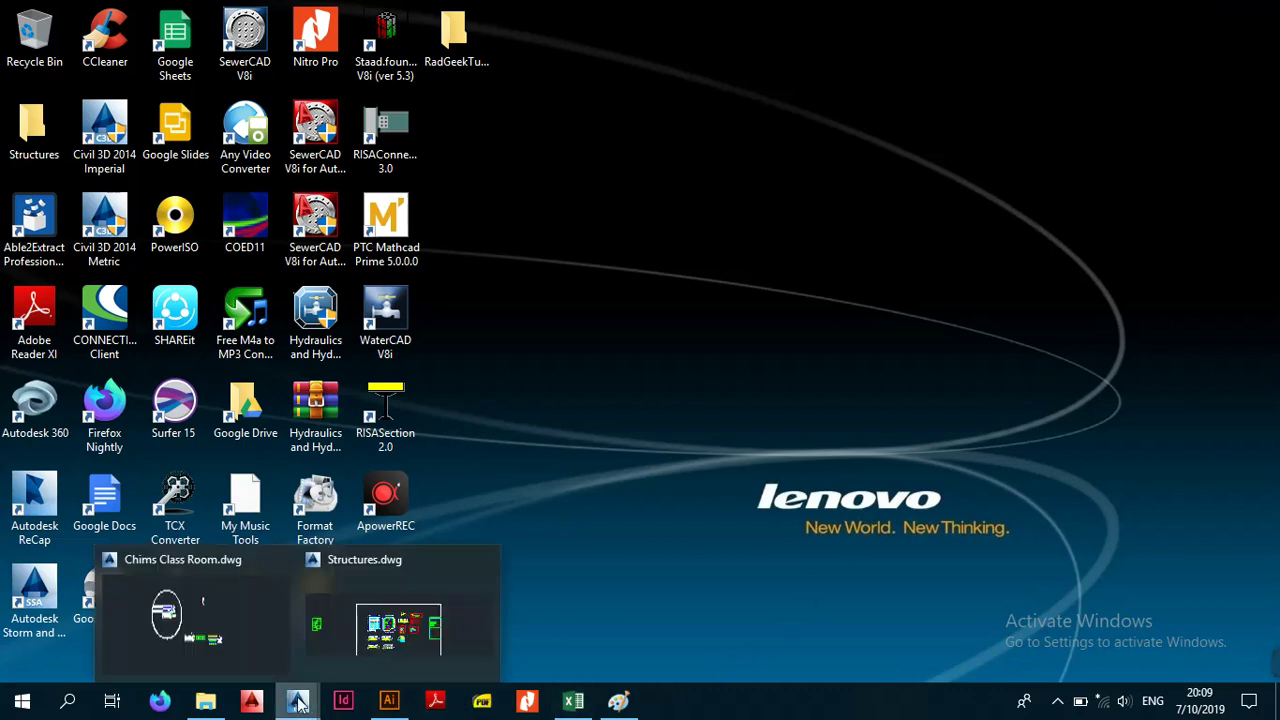
click(378, 636)
Examine the roof plans, truss drawings and connection details inside the framed sheet of the Structures drawing
scroll(627, 394, down, 2)
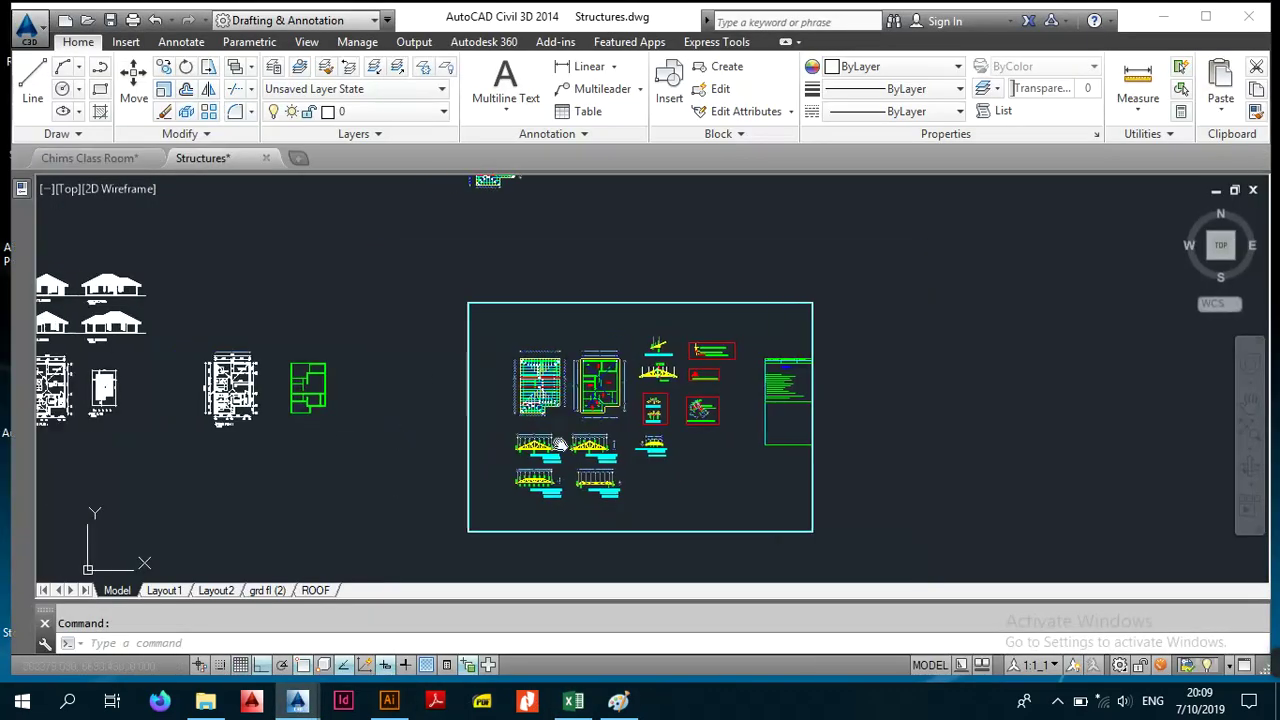
middle_drag(437, 480, 767, 480)
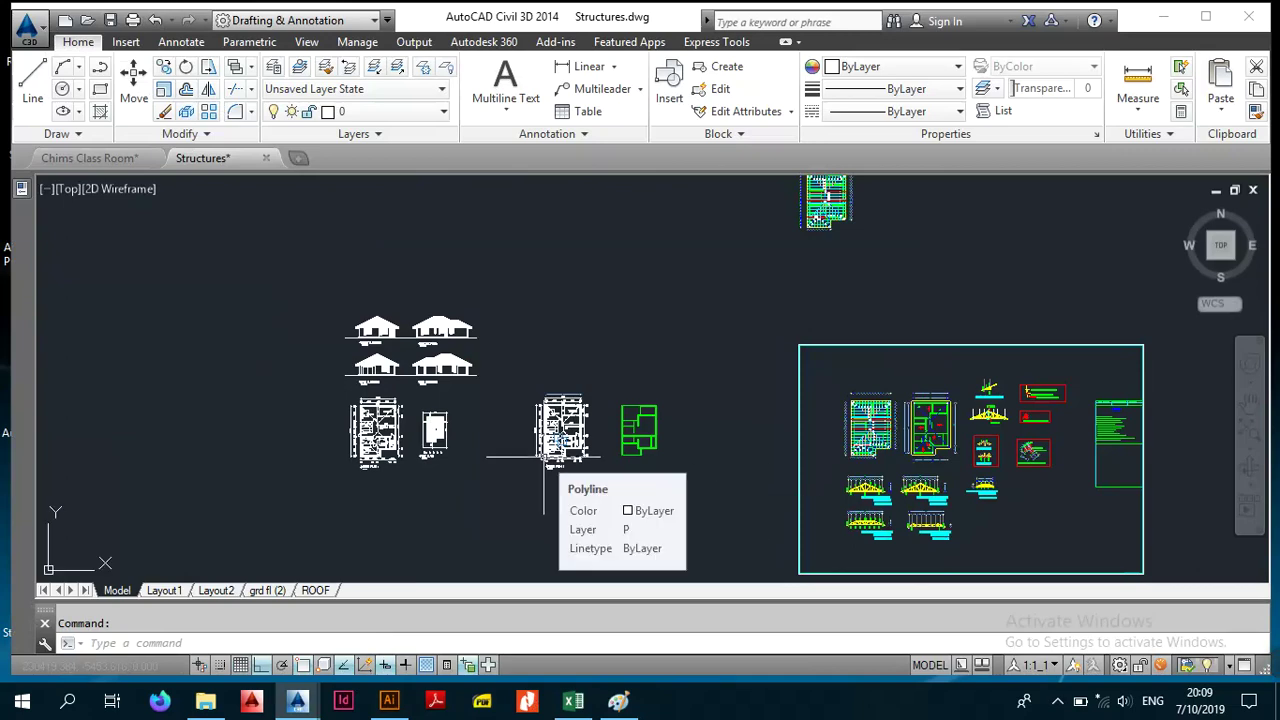
scroll(903, 455, up, 2)
middle_drag(903, 455, 585, 421)
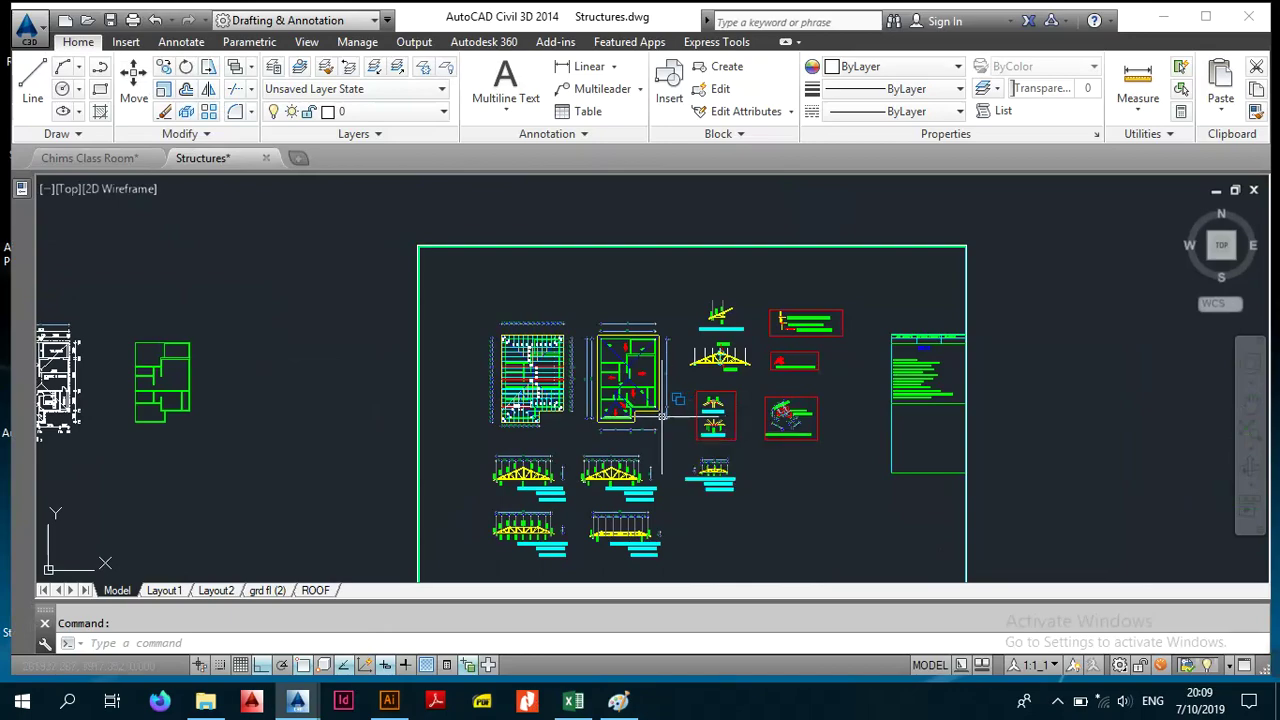
scroll(560, 410, up, 5)
mouse_move(756, 354)
middle_down()
mouse_move(747, 399)
mouse_move(603, 389)
middle_up()
scroll(747, 399, down, 3)
scroll(747, 399, down, 2)
mouse_move(542, 422)
middle_down()
mouse_move(669, 371)
mouse_move(745, 391)
middle_up()
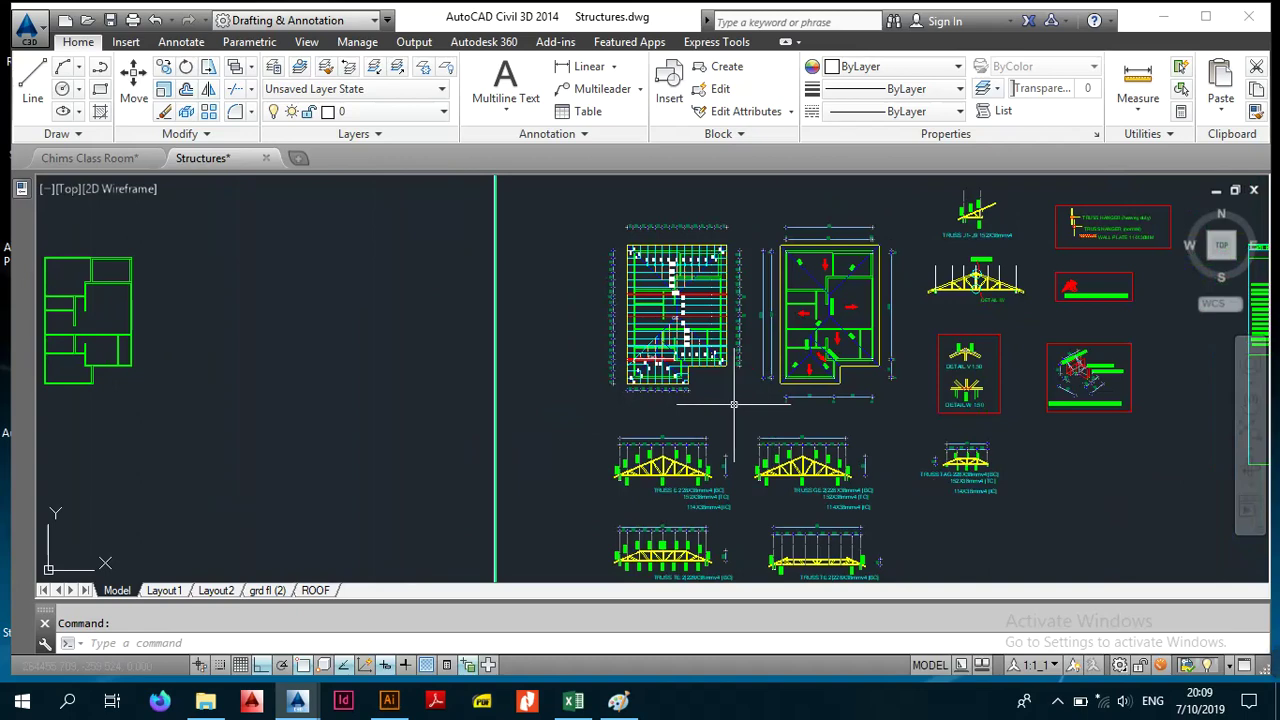
Switch to the Chims Class Room drawing and examine the classroom block's back and front elevations
click(99, 157)
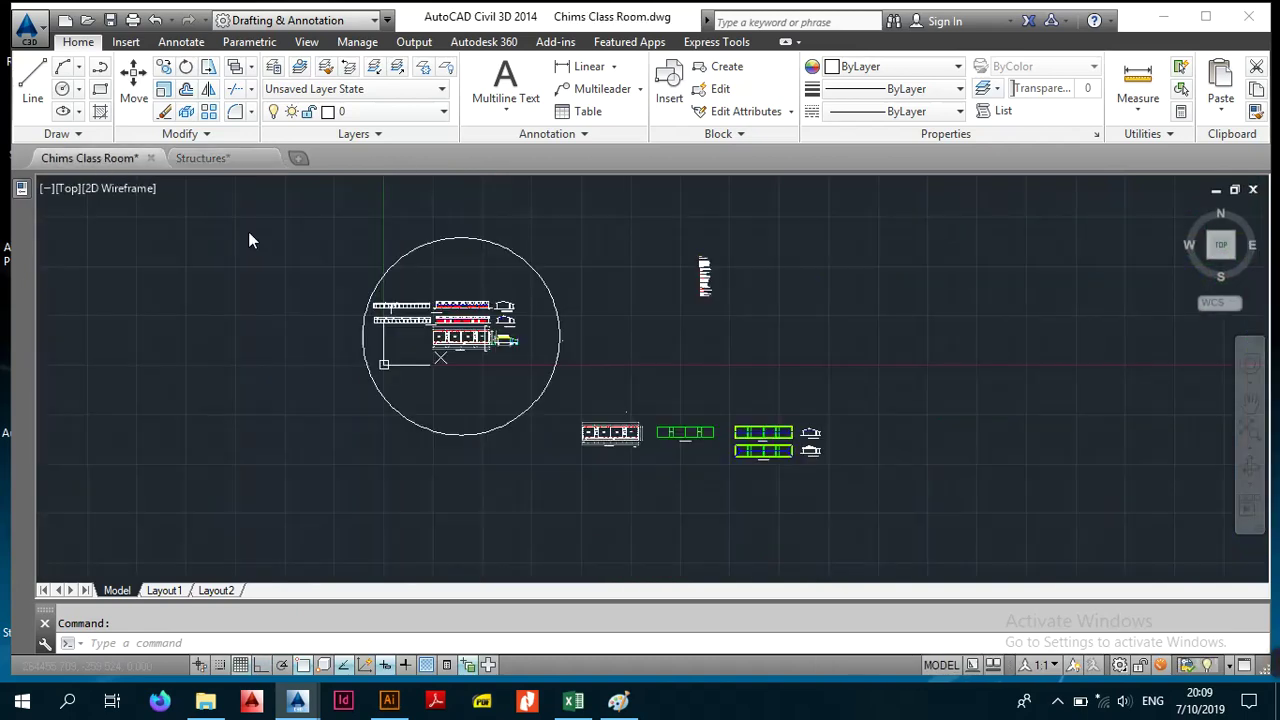
scroll(485, 340, up, 2)
middle_drag(485, 344, 590, 495)
scroll(571, 485, up, 3)
scroll(571, 472, up, 2)
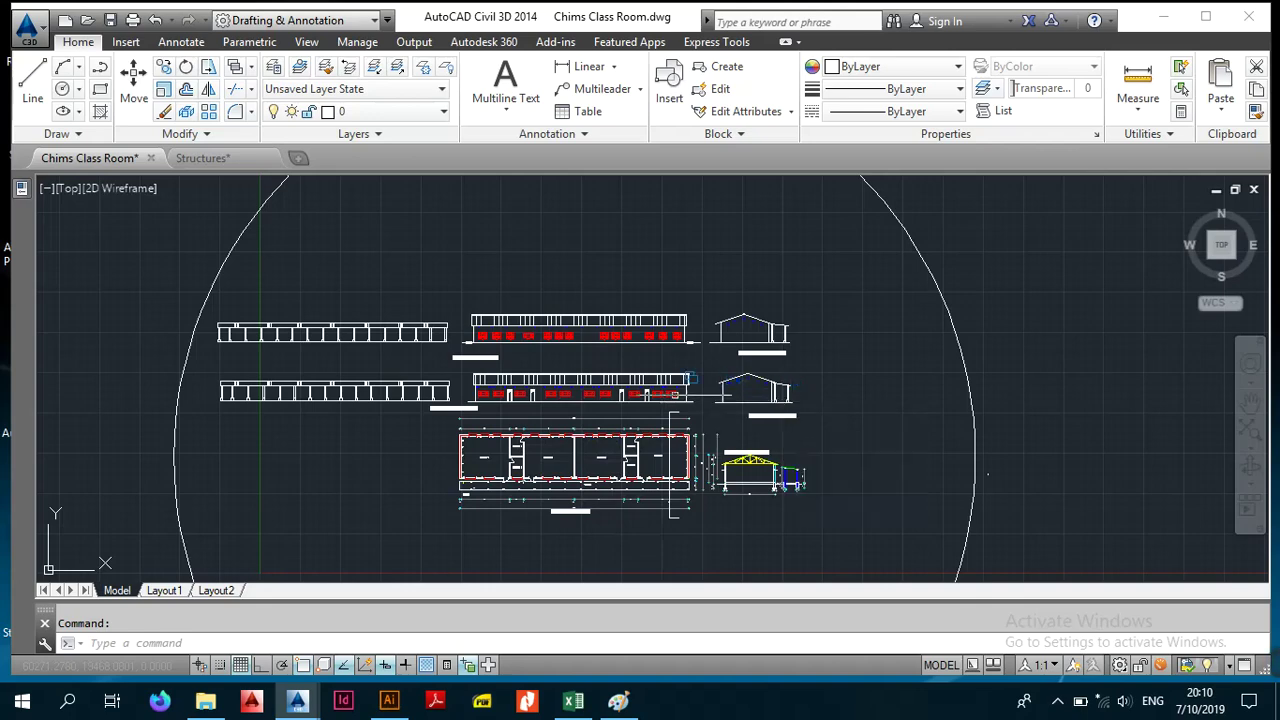
scroll(658, 398, up, 2)
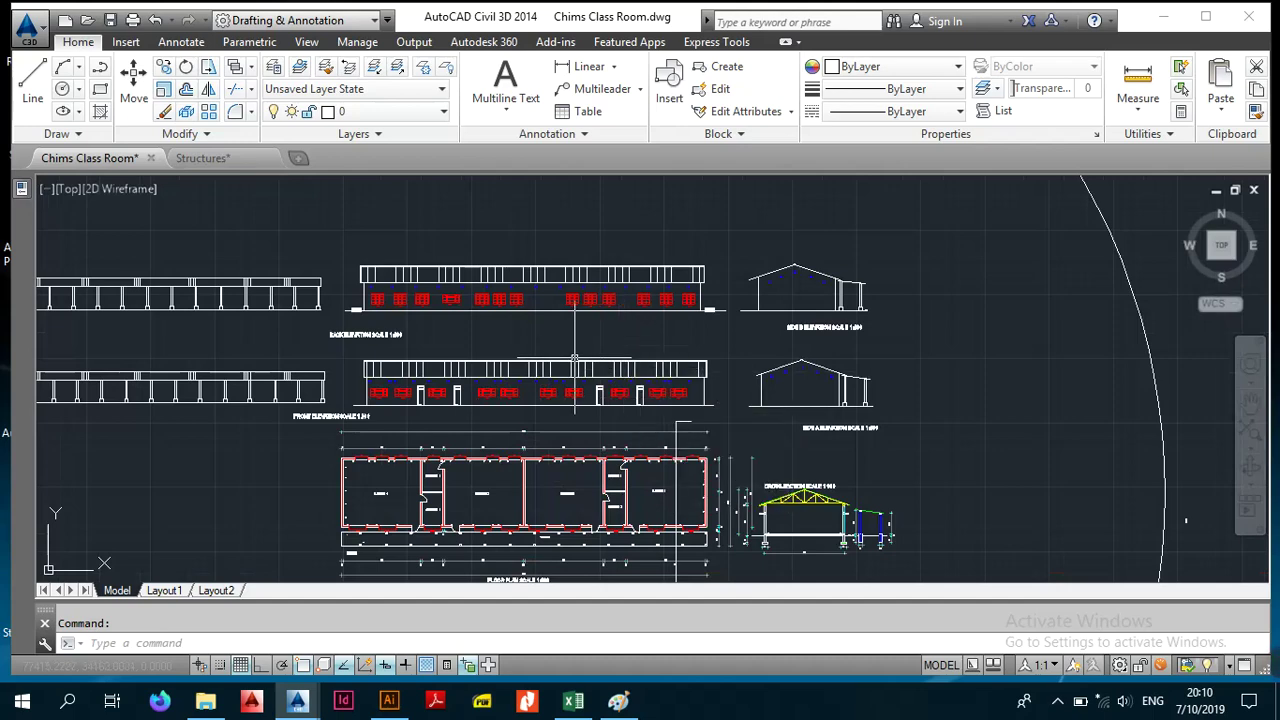
scroll(552, 312, up, 2)
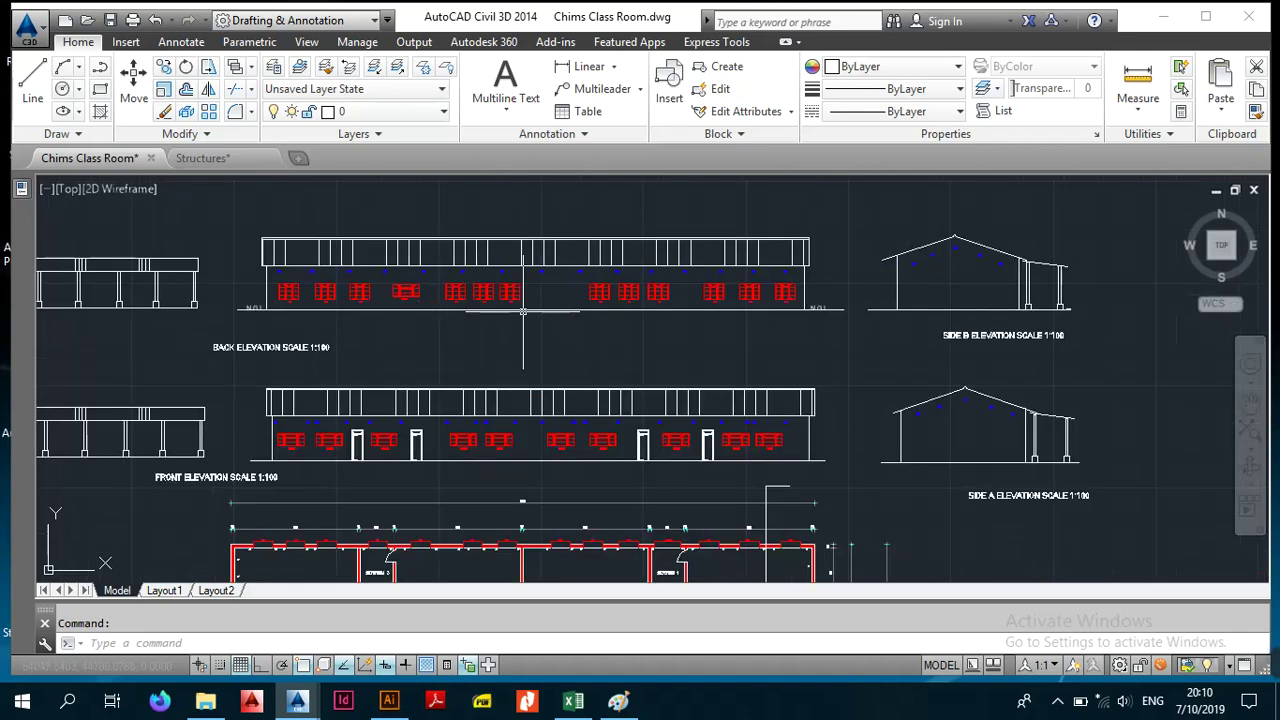
scroll(540, 355, up, 1)
middle_drag(540, 355, 540, 413)
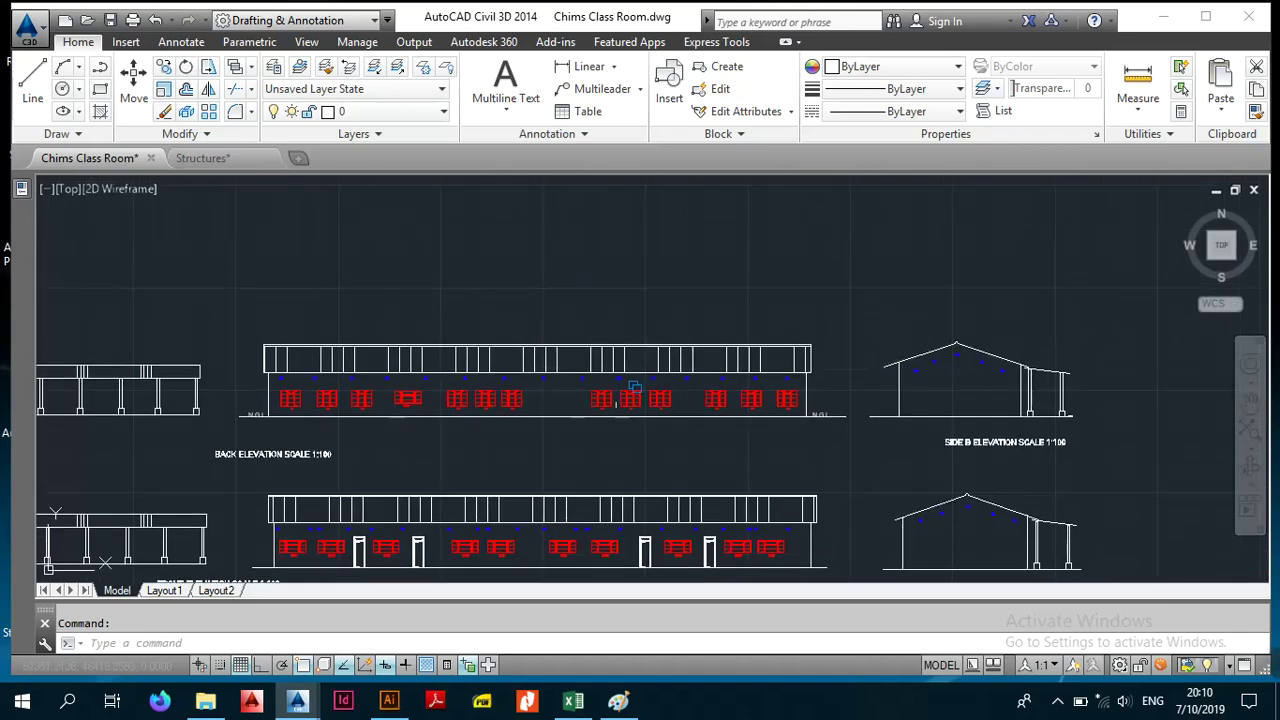
middle_drag(671, 420, 607, 385)
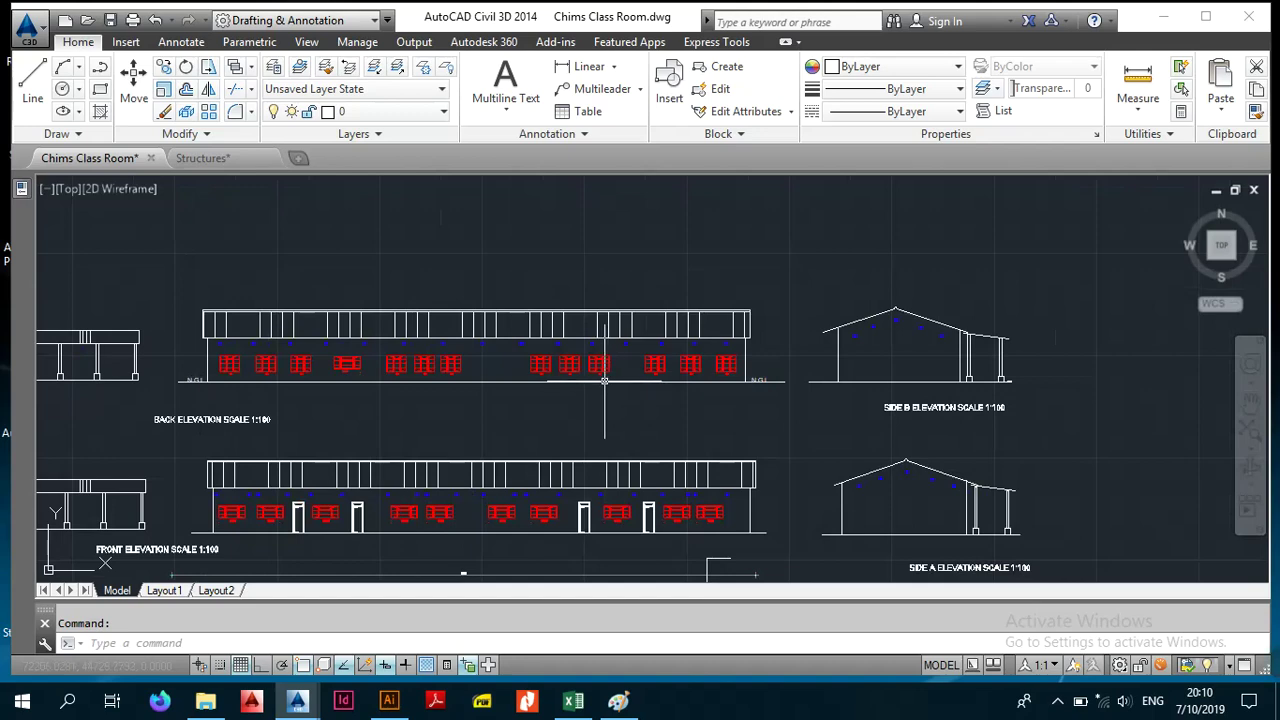
Examine the classroom floor plan in relation to the elevations above it and the cross-section beside it
scroll(607, 385, down, 5)
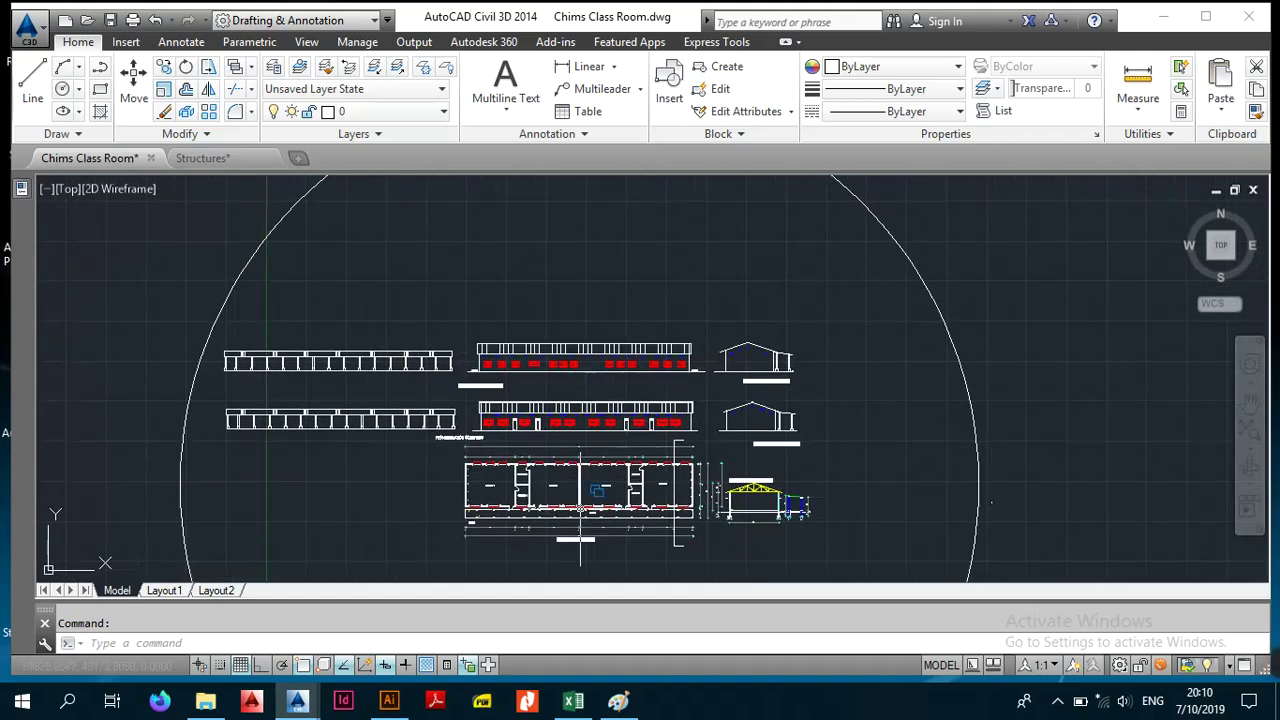
middle_drag(581, 510, 585, 505)
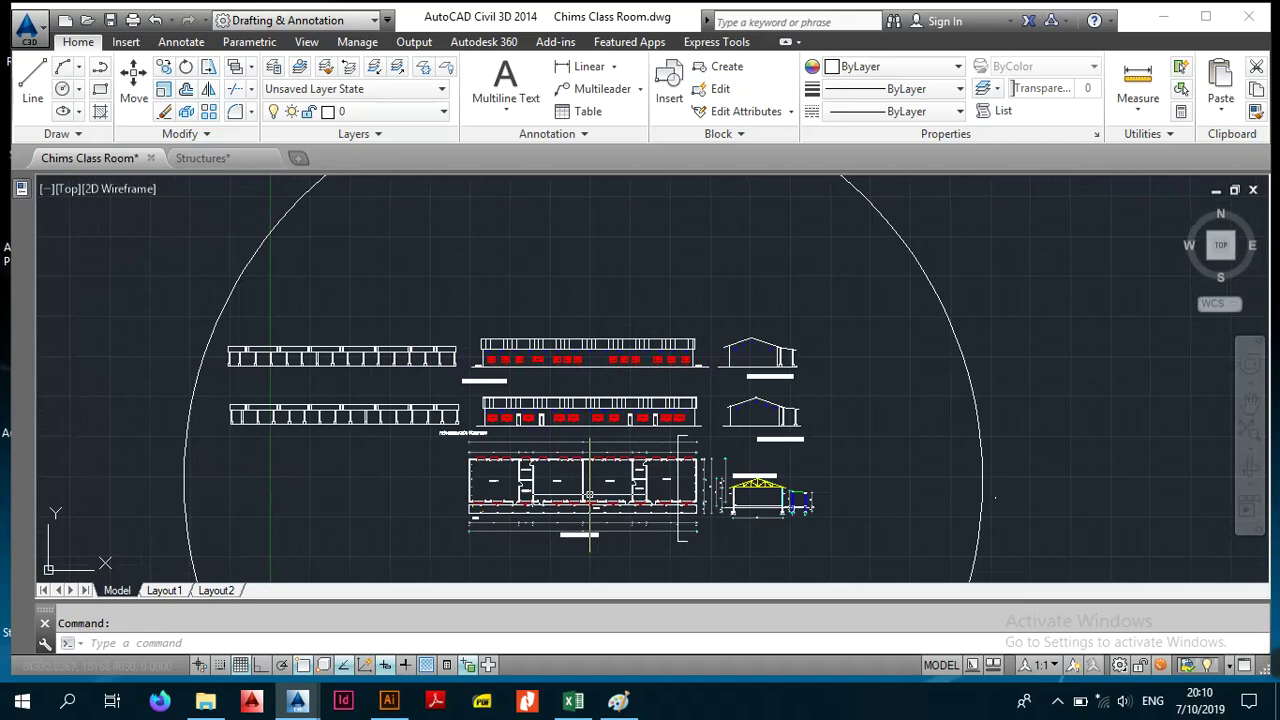
scroll(590, 490, up, 3)
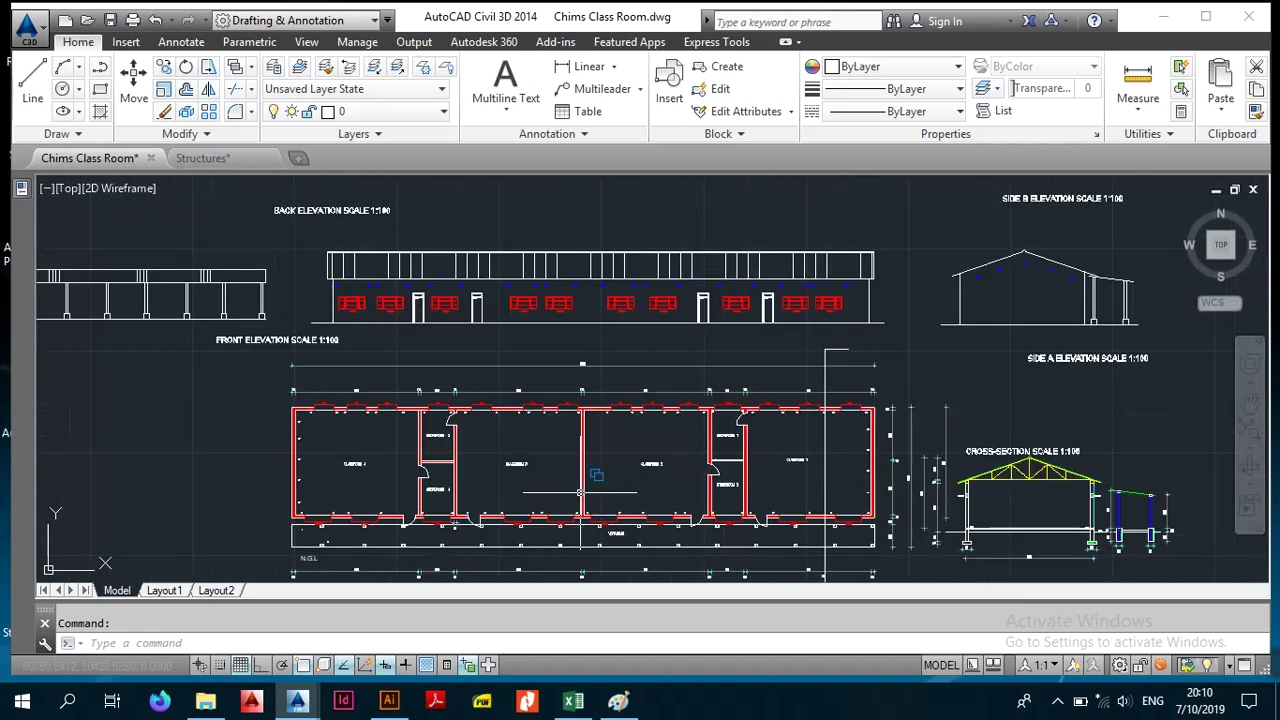
mouse_move(587, 474)
middle_down()
mouse_move(523, 458)
mouse_move(527, 442)
mouse_move(527, 552)
middle_up()
middle_drag(334, 388, 388, 498)
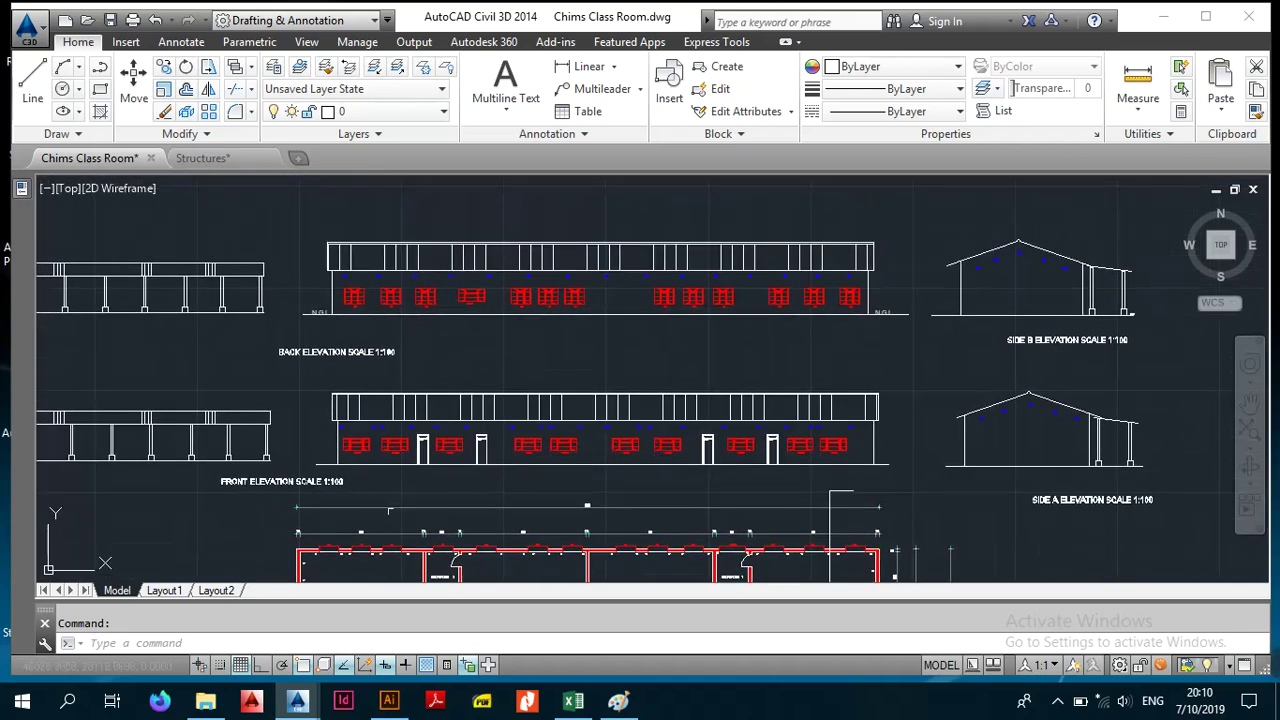
scroll(769, 437, down, 3)
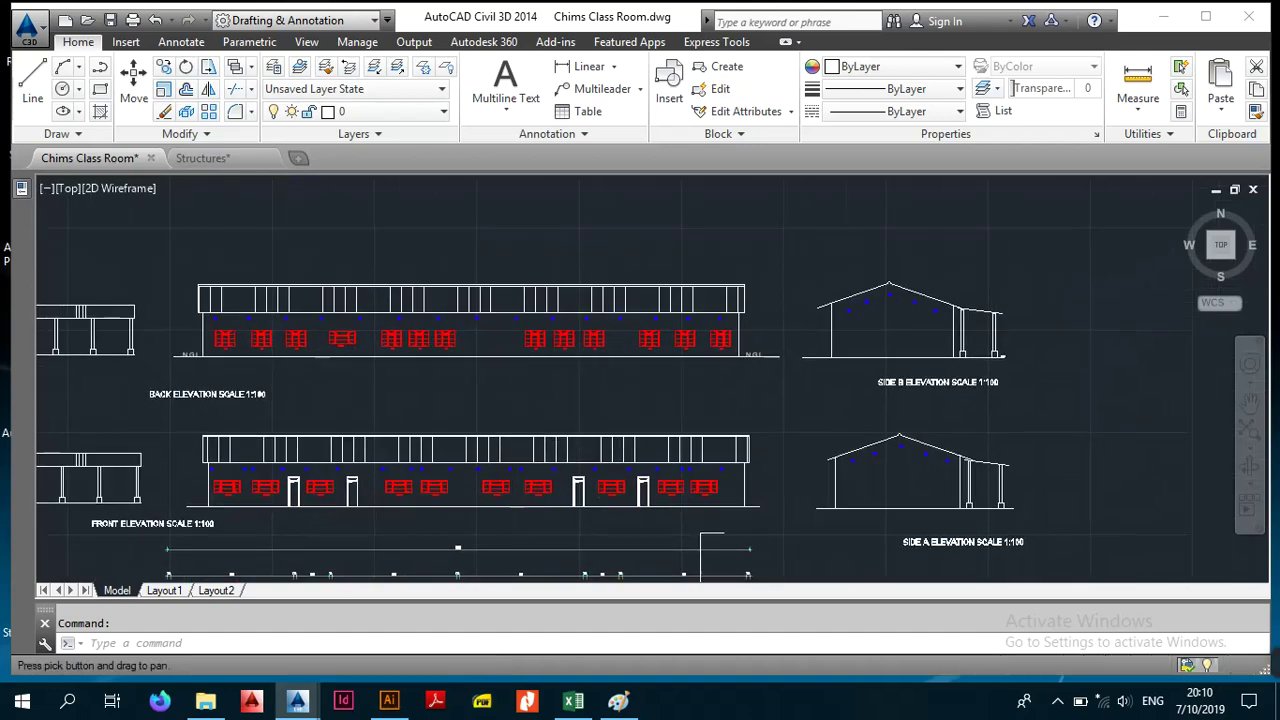
scroll(769, 437, up, 4)
scroll(775, 460, down, 6)
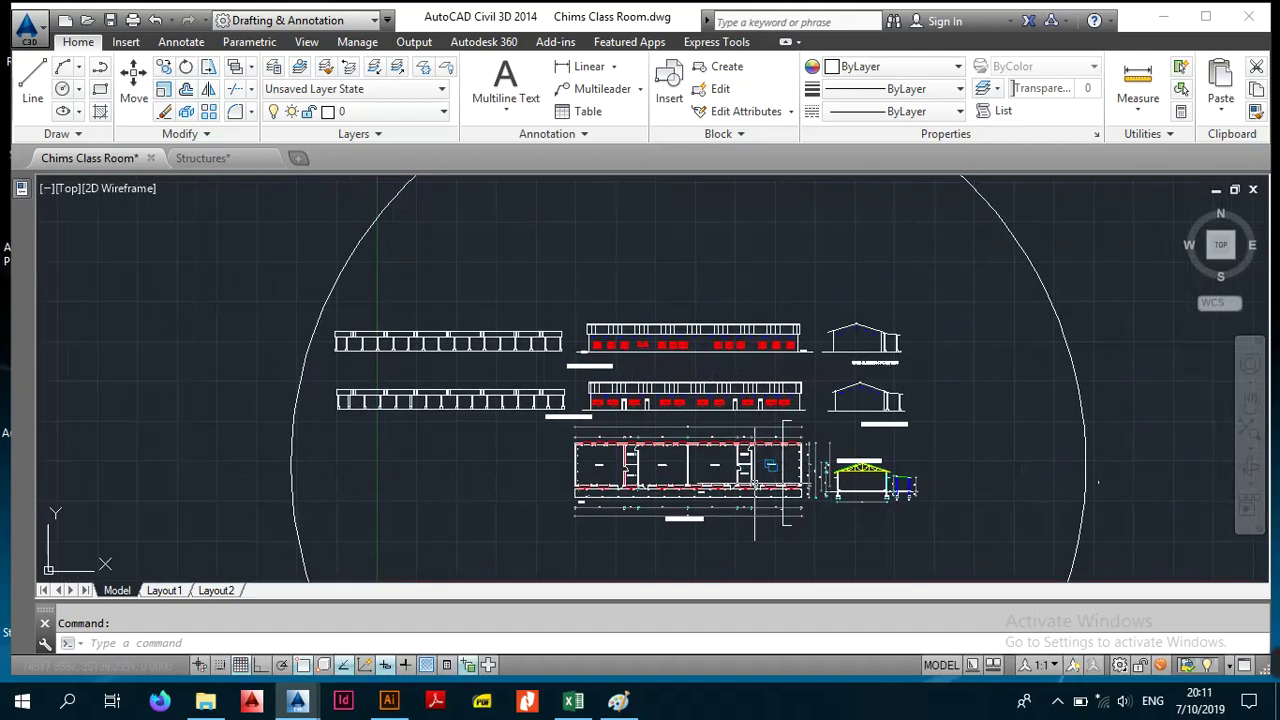
scroll(769, 464, up, 2)
scroll(768, 467, up, 2)
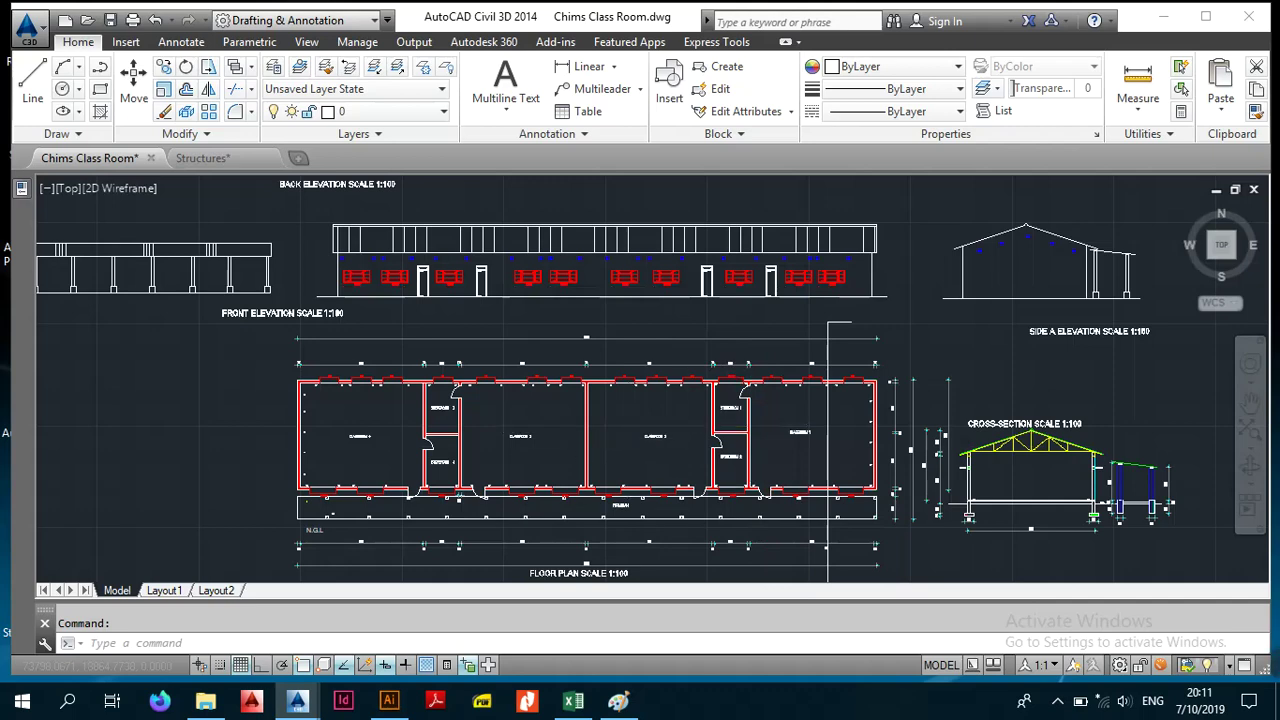
Examine the roof shape, walls and veranda columns in the Side B and Side A elevations
scroll(628, 440, up, 2)
middle_drag(902, 357, 517, 471)
scroll(740, 318, down, 2)
middle_drag(767, 298, 690, 352)
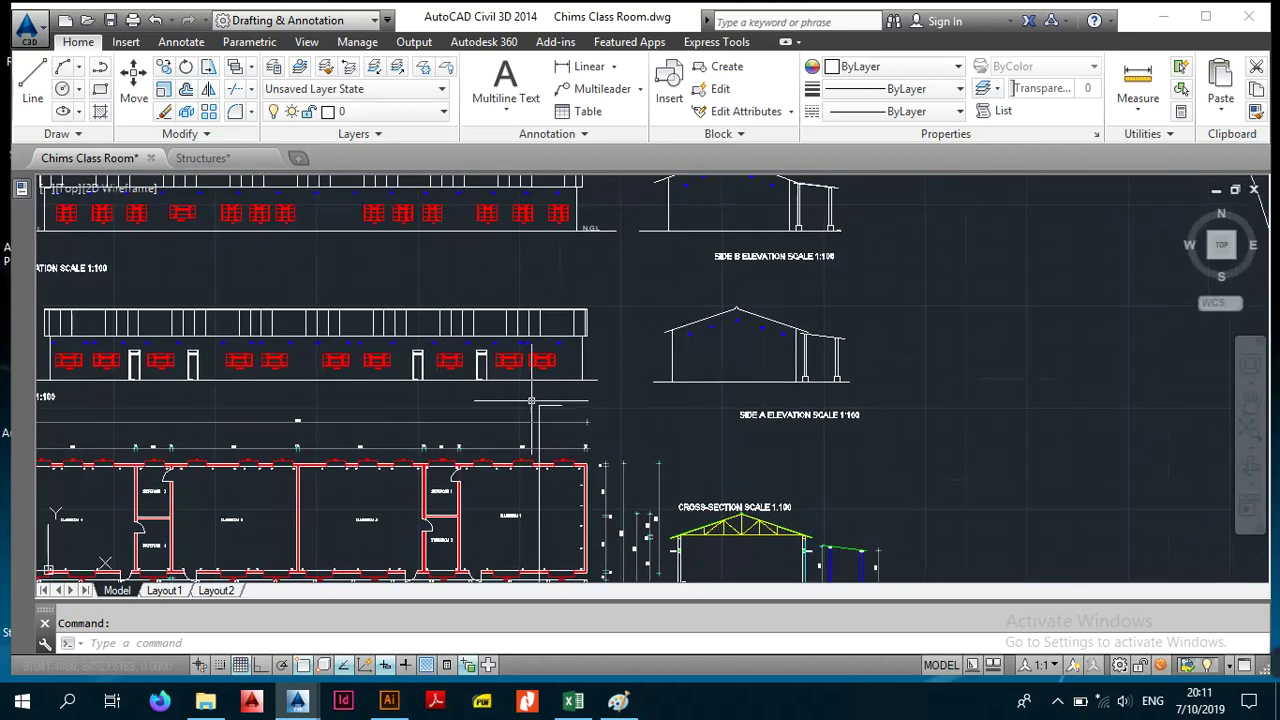
middle_drag(532, 400, 589, 371)
middle_drag(598, 395, 670, 351)
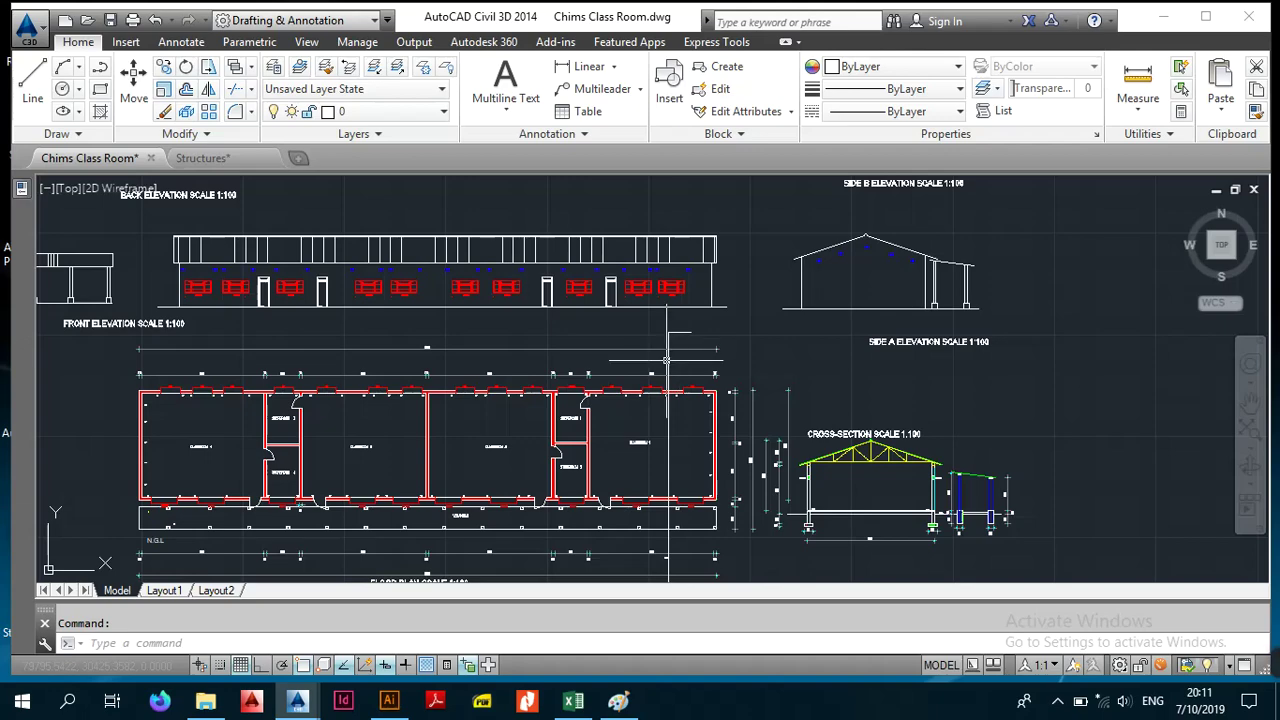
mouse_move(870, 261)
middle_down()
mouse_move(769, 341)
mouse_move(741, 507)
middle_up()
scroll(769, 341, up, 4)
middle_drag(744, 358, 714, 520)
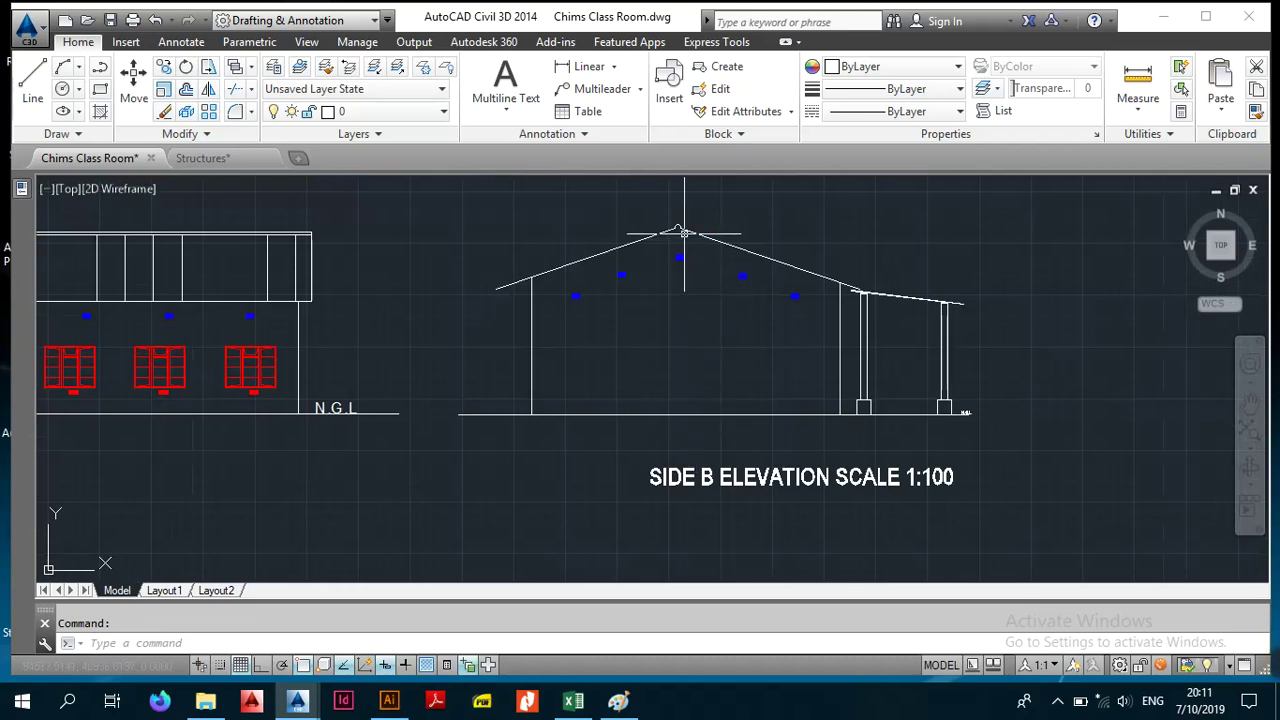
scroll(600, 300, up, 2)
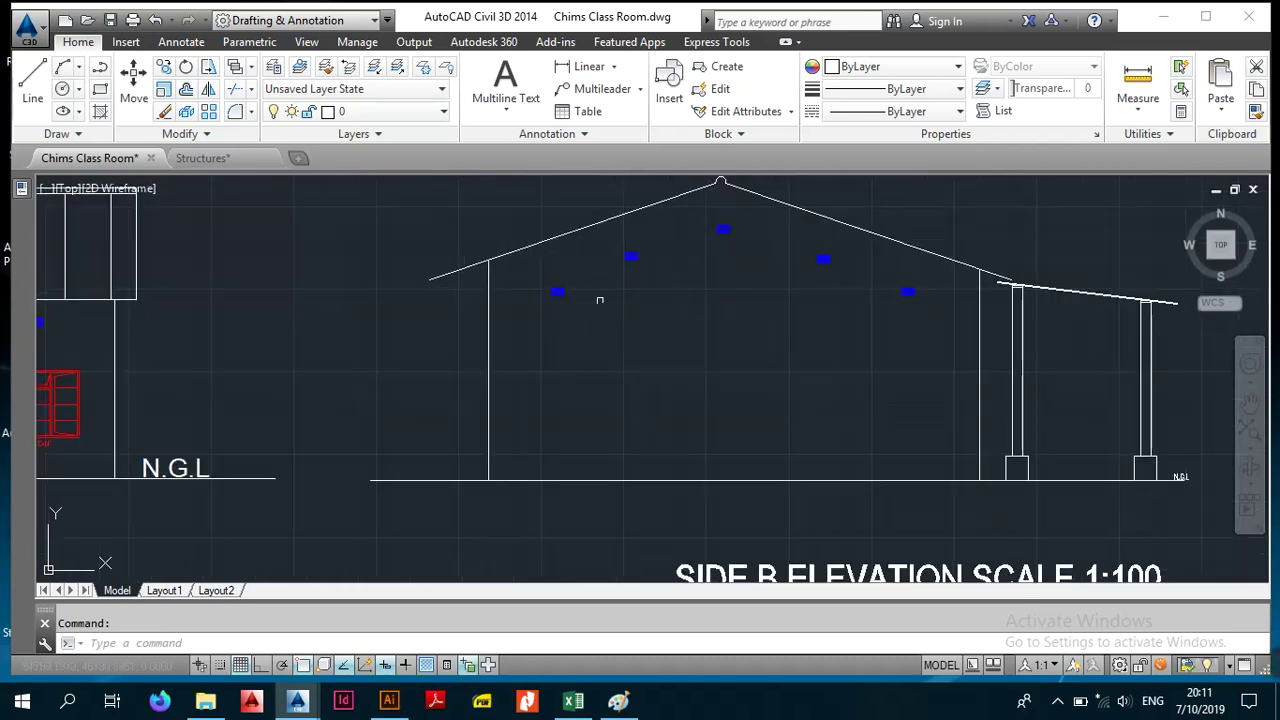
middle_drag(829, 383, 724, 246)
middle_drag(788, 394, 701, 261)
middle_drag(668, 513, 705, 186)
middle_drag(691, 356, 718, 250)
middle_drag(686, 401, 688, 367)
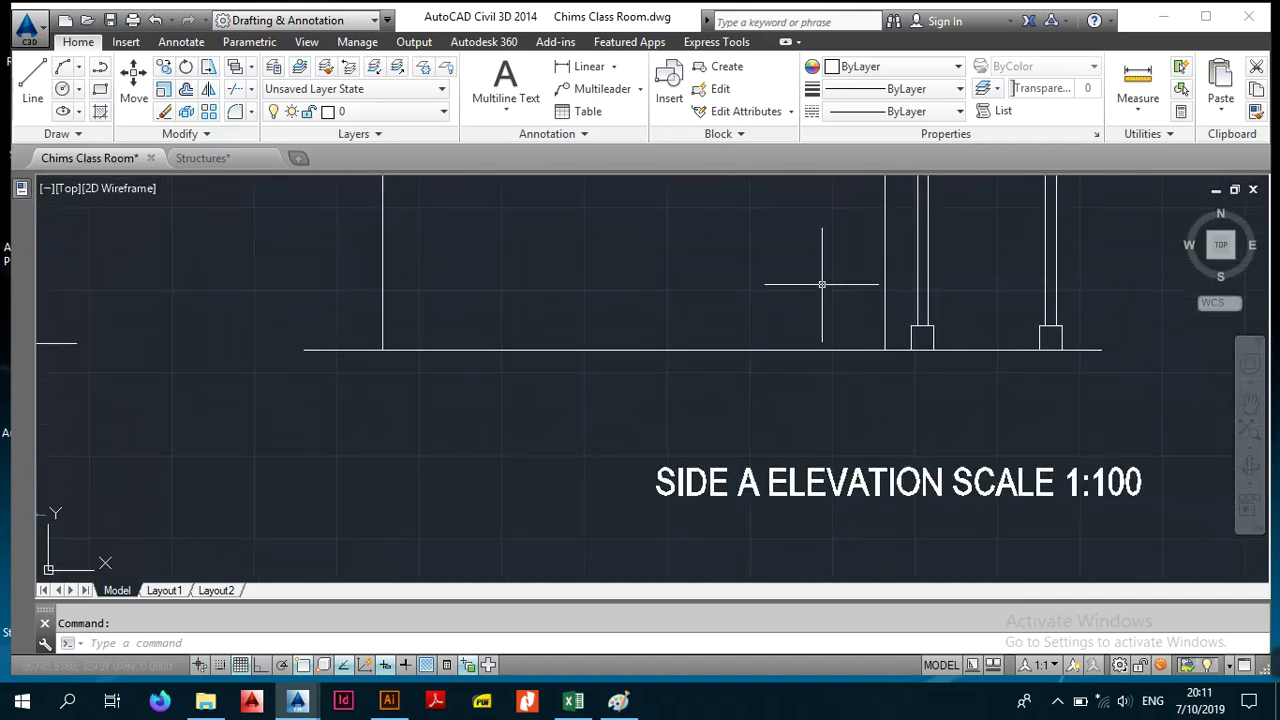
middle_drag(822, 284, 820, 486)
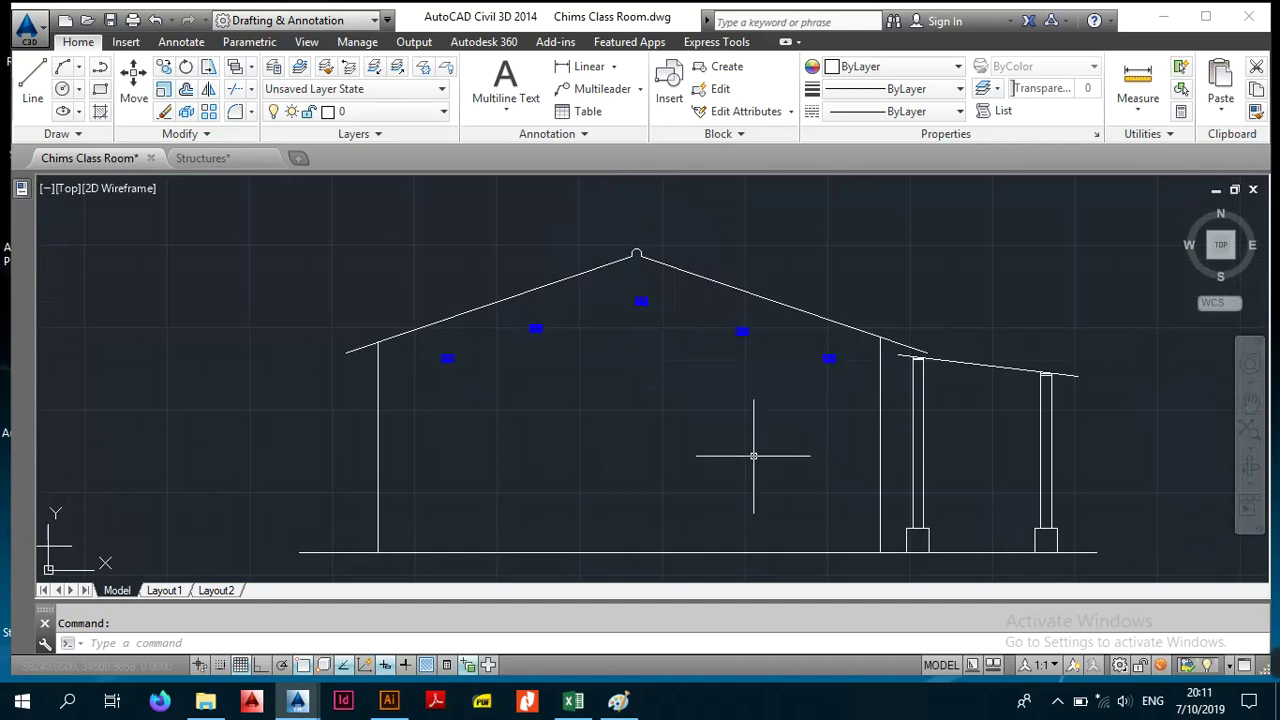
Examine the roof along the full length of the back elevation, including its ridge, eaves and end
scroll(758, 448, down, 7)
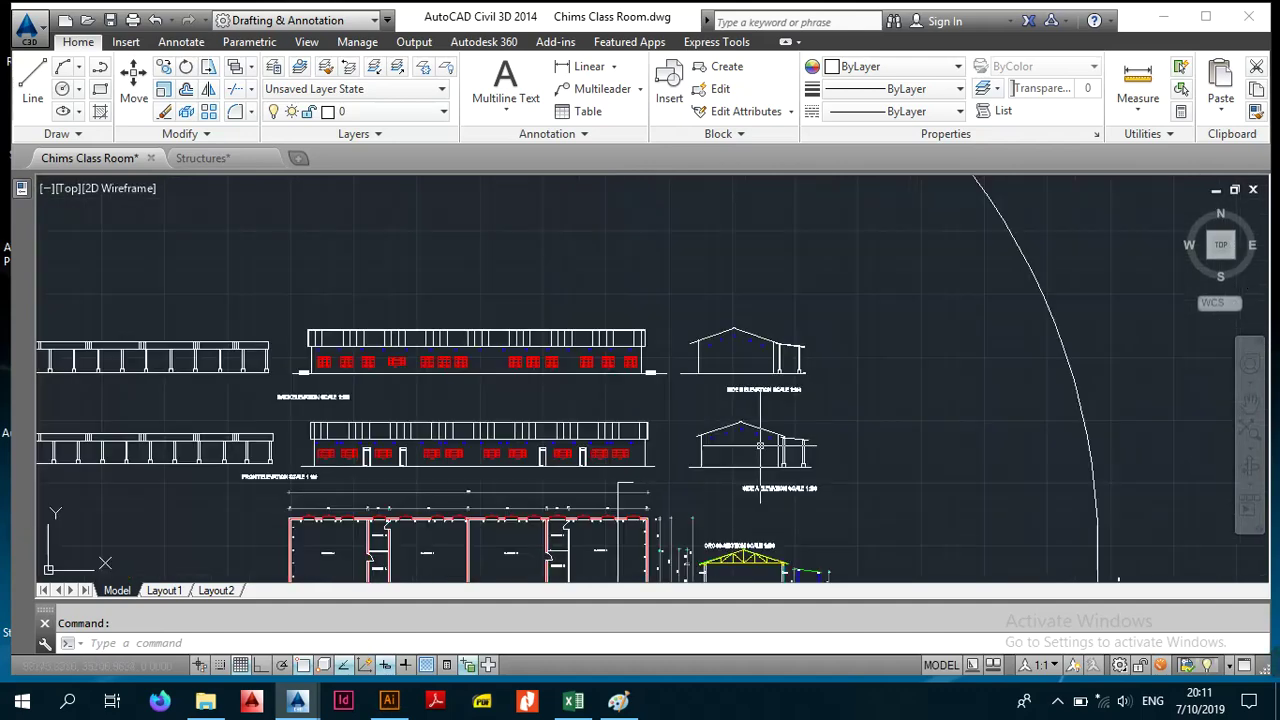
middle_drag(825, 443, 906, 397)
scroll(534, 320, up, 8)
mouse_move(519, 310)
middle_down()
mouse_move(652, 465)
mouse_move(801, 442)
middle_up()
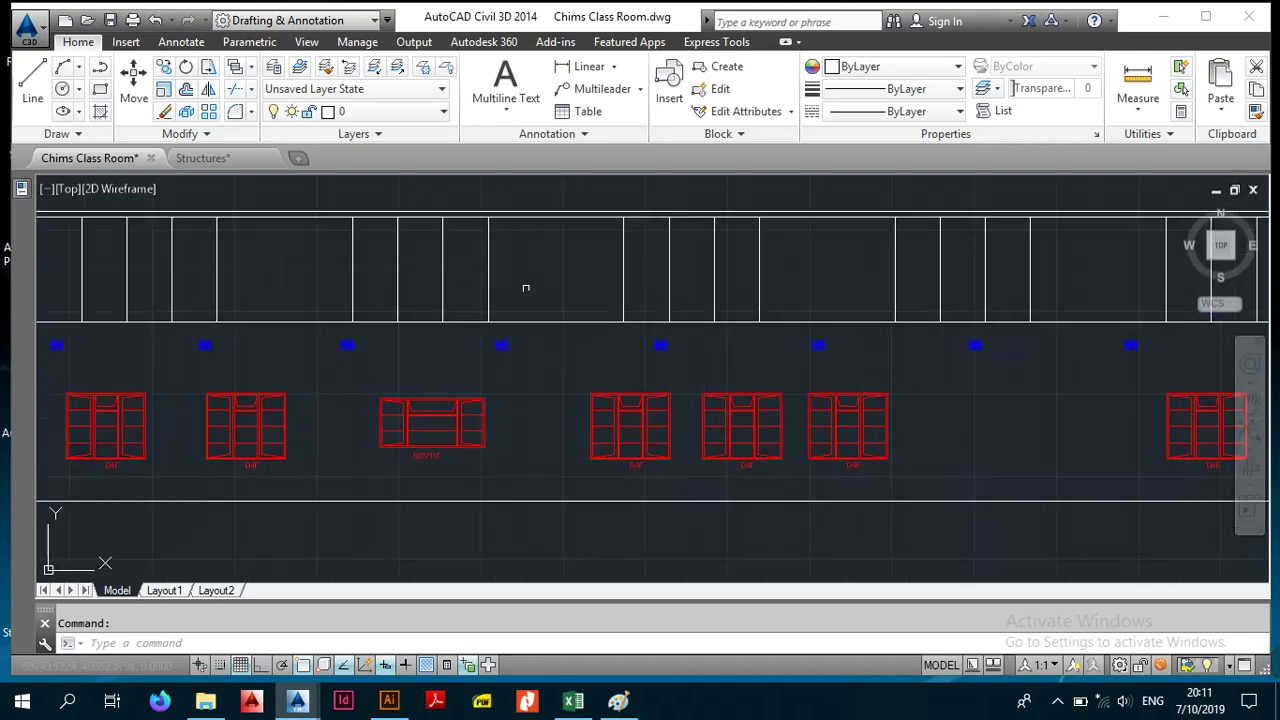
middle_drag(297, 274, 806, 354)
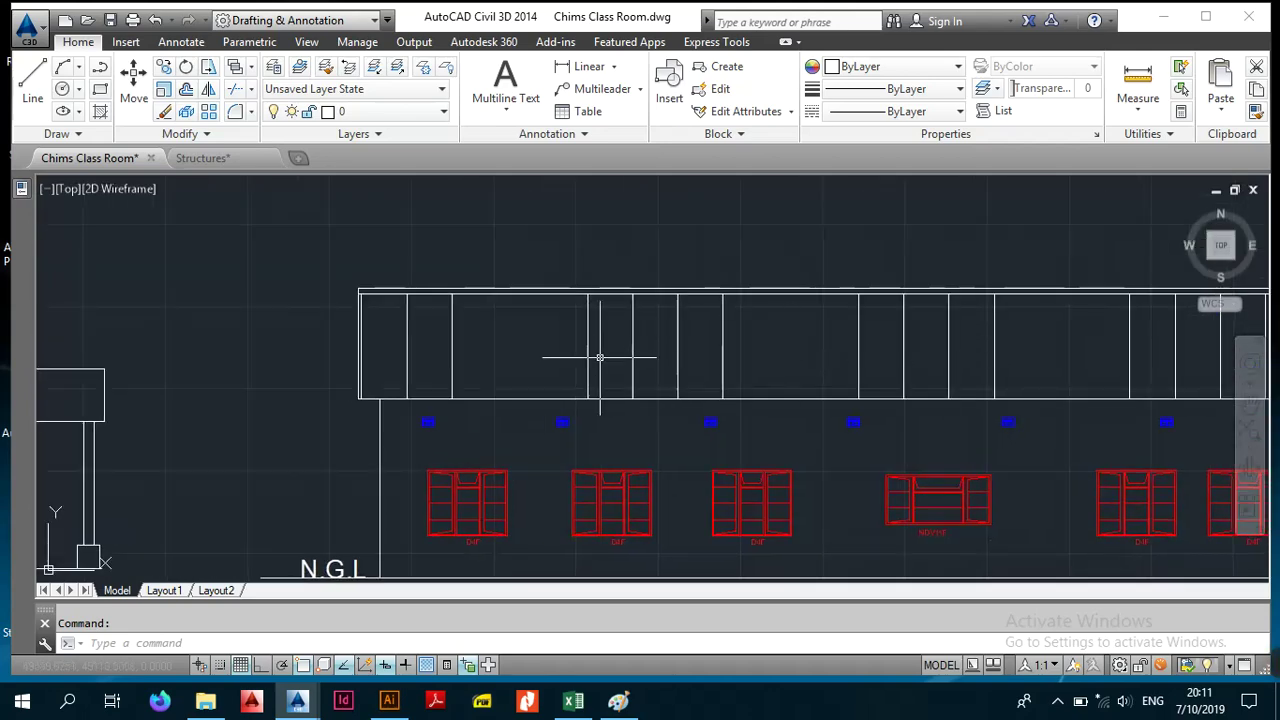
middle_drag(1032, 354, 485, 360)
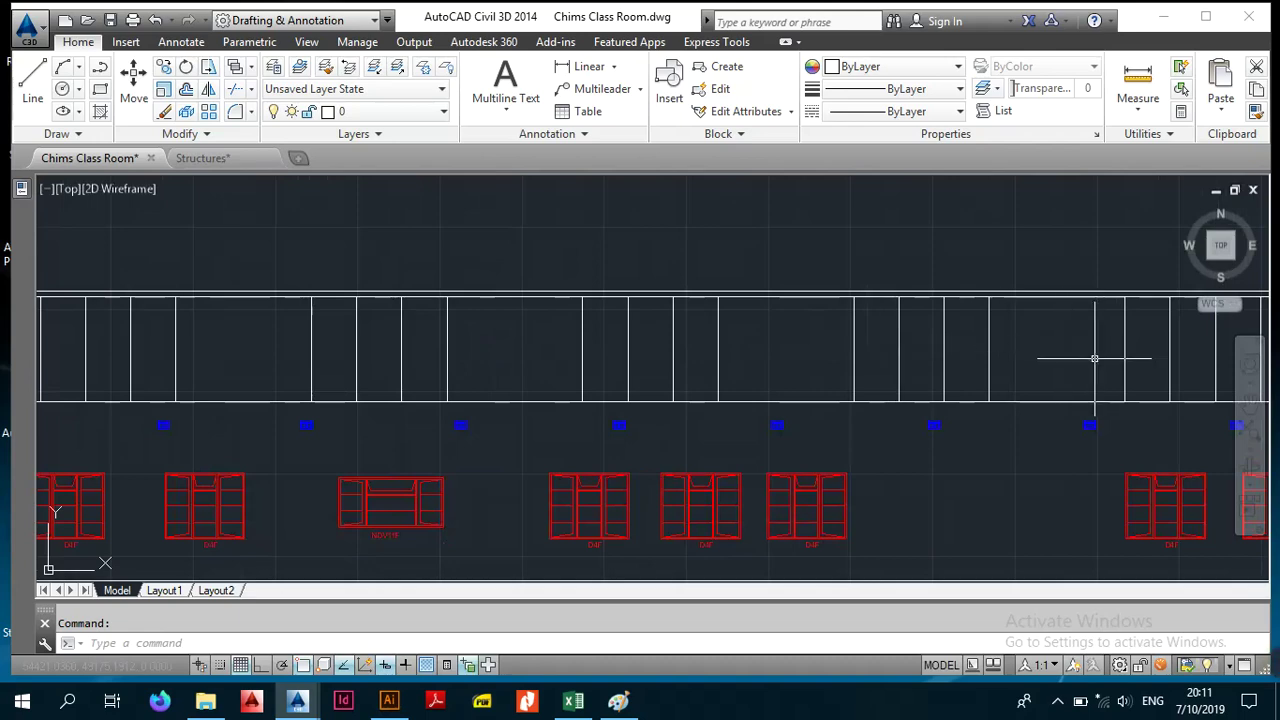
middle_drag(971, 371, 836, 432)
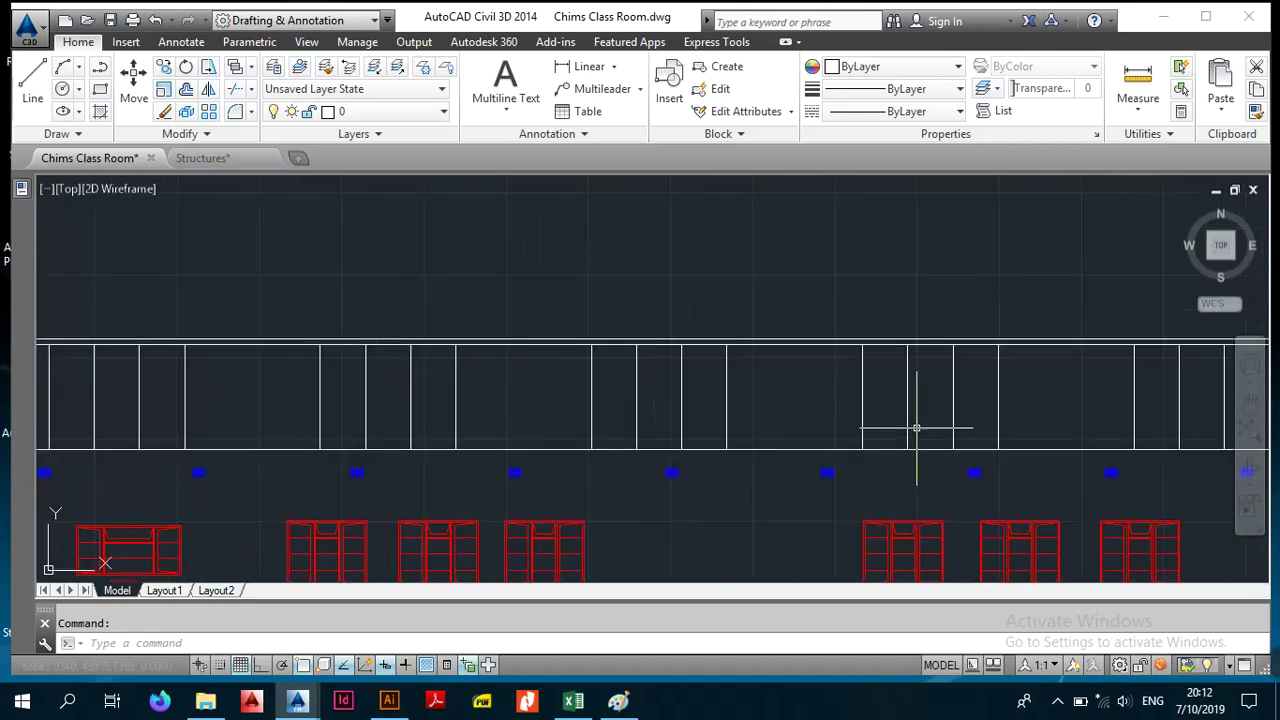
scroll(870, 378, down, 4)
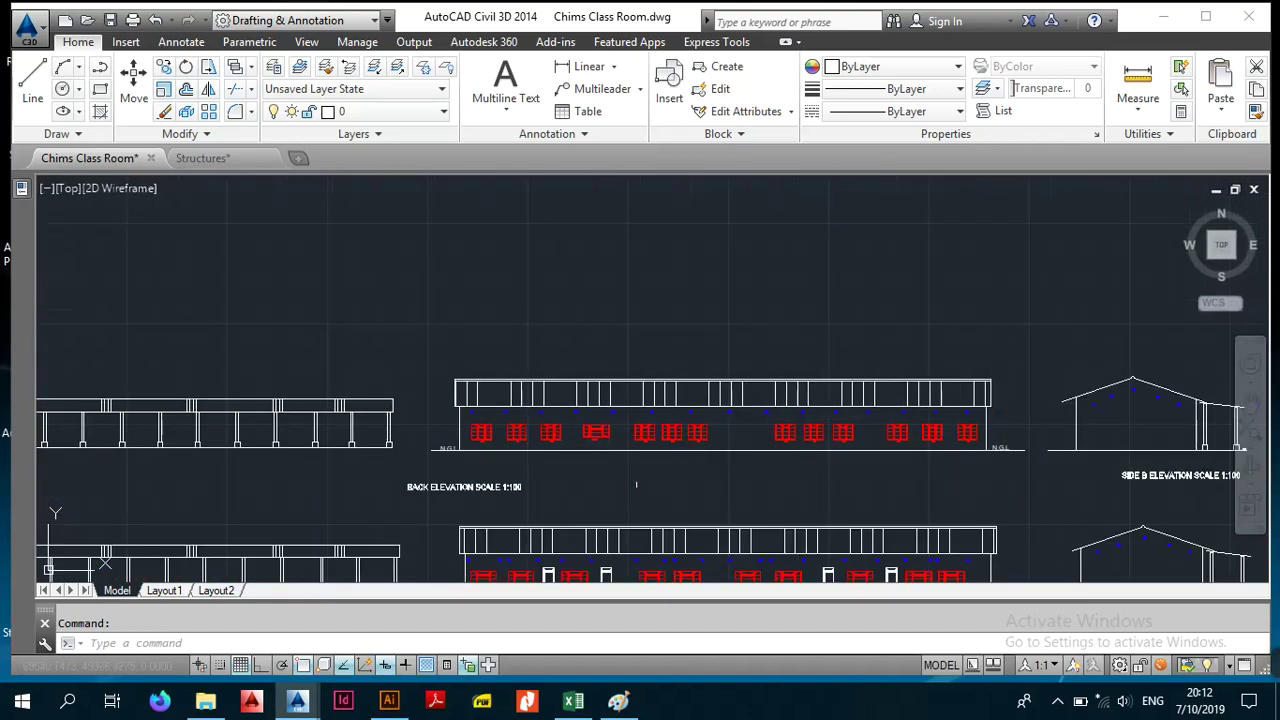
Compare the front and back elevations with the Side B gable, then review the floor plan and cross-section
middle_drag(604, 475, 609, 367)
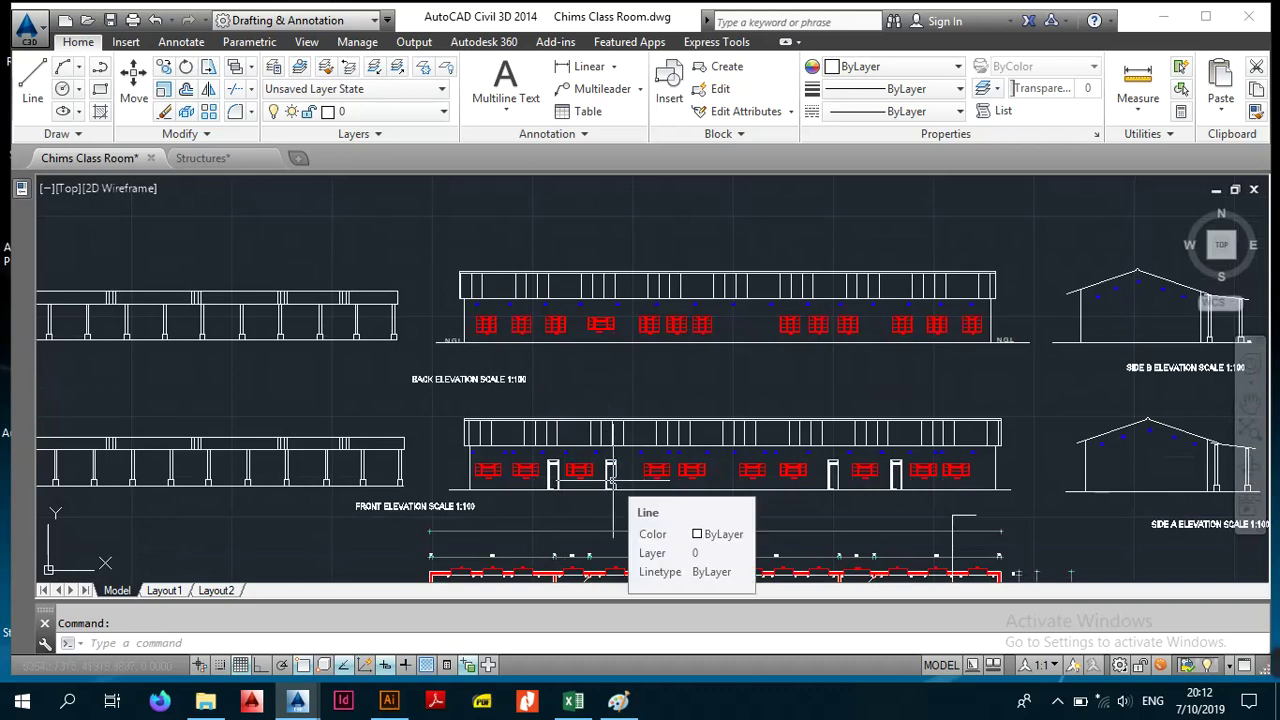
middle_drag(1175, 290, 788, 342)
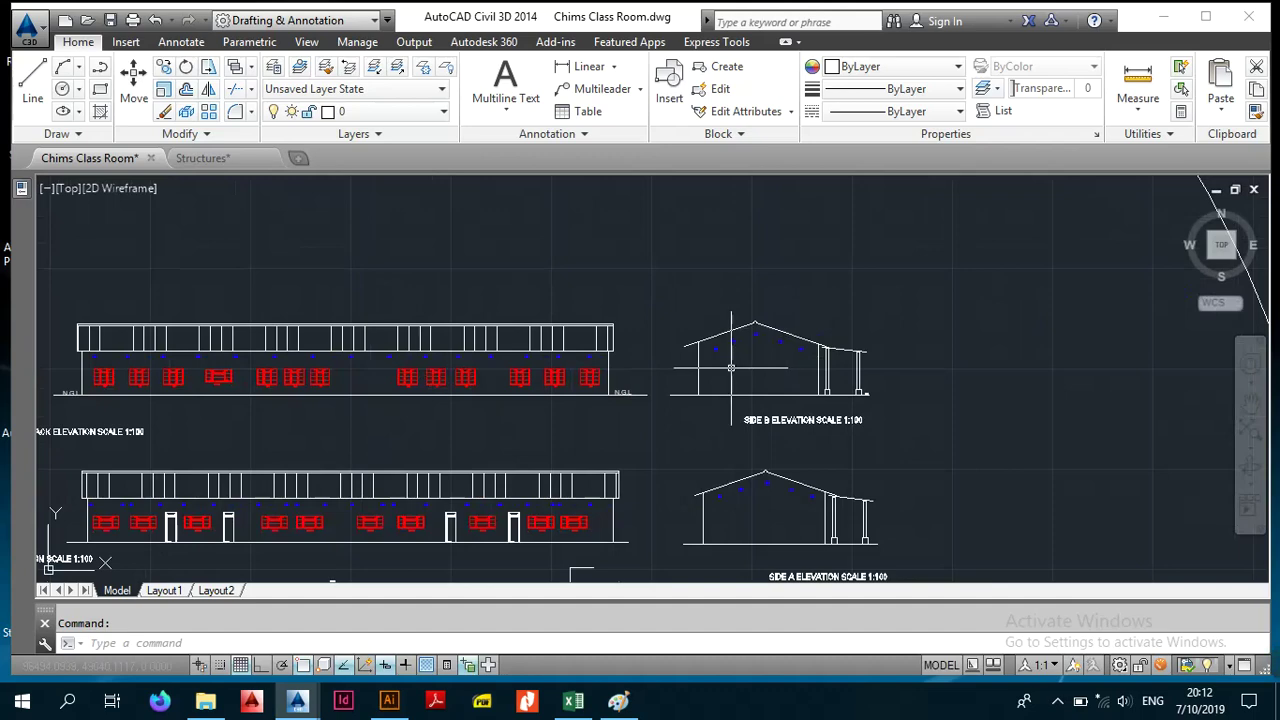
scroll(733, 368, up, 4)
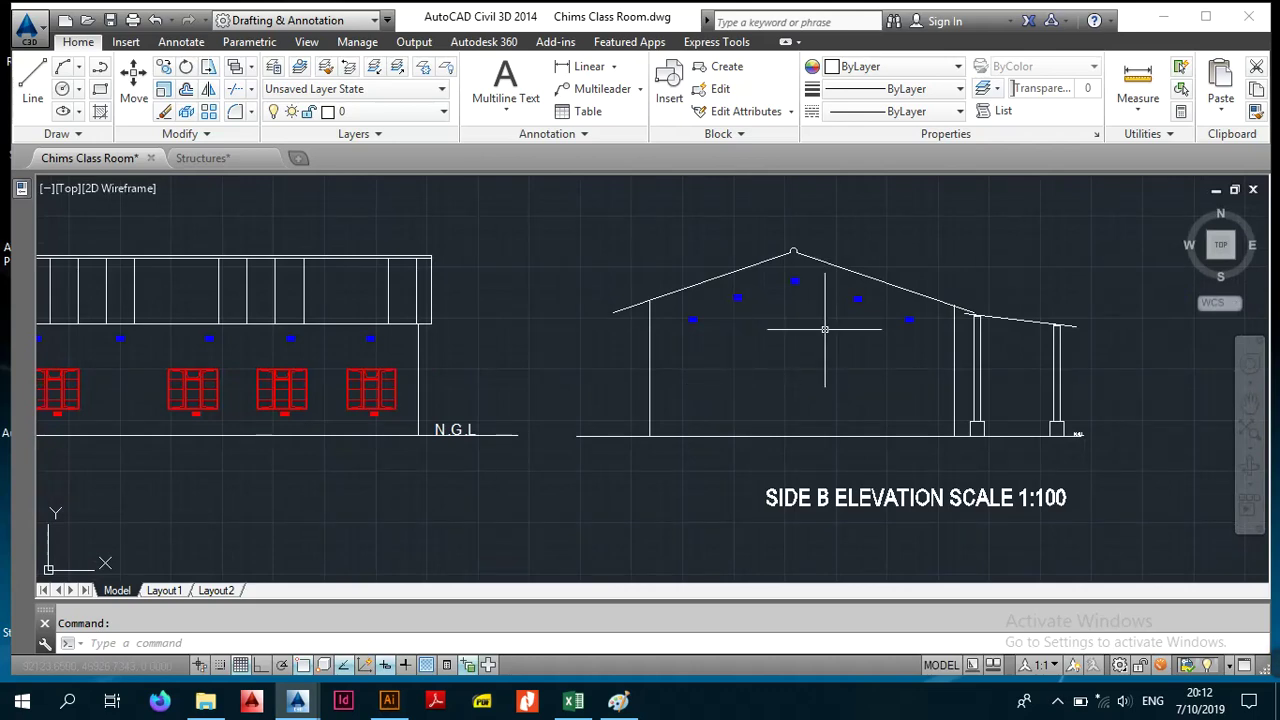
scroll(829, 331, down, 4)
middle_drag(804, 360, 862, 313)
mouse_move(722, 490)
middle_down()
mouse_move(790, 400)
mouse_move(753, 459)
middle_up()
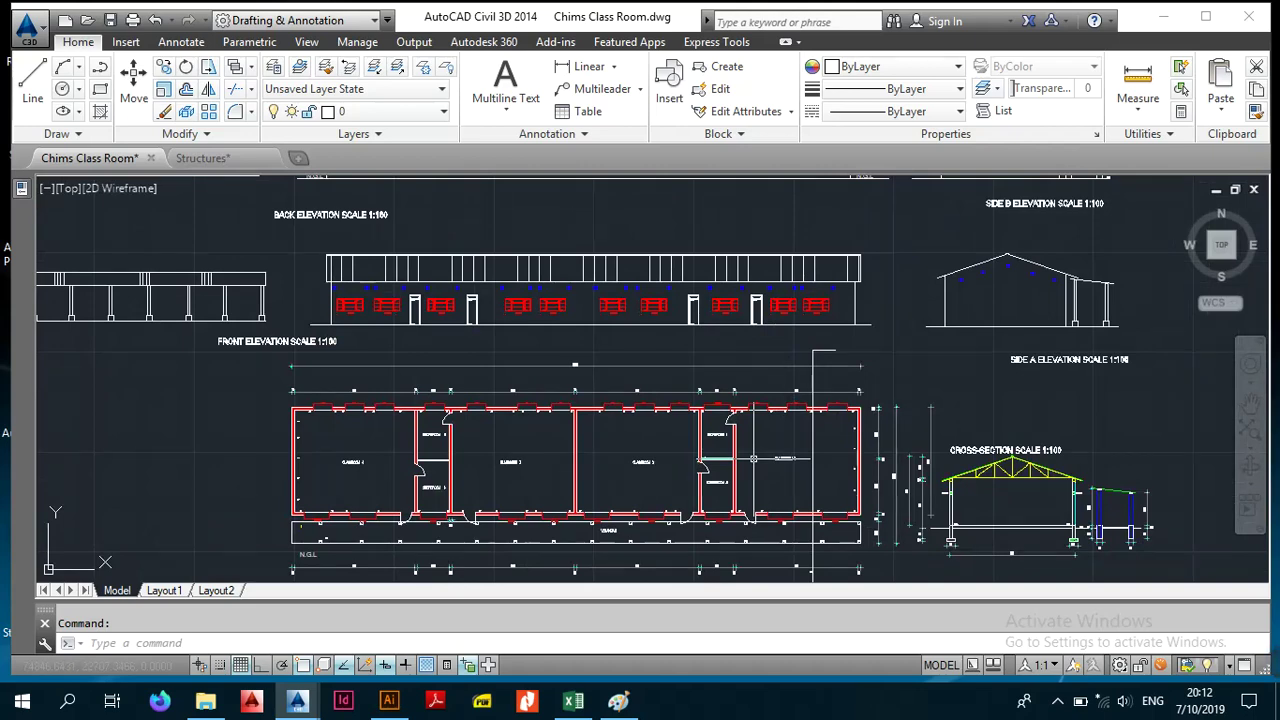
Glance at the example roof structures in the Structures drawing and return to the Chims Class Room drawing
middle_drag(464, 187, 340, 160)
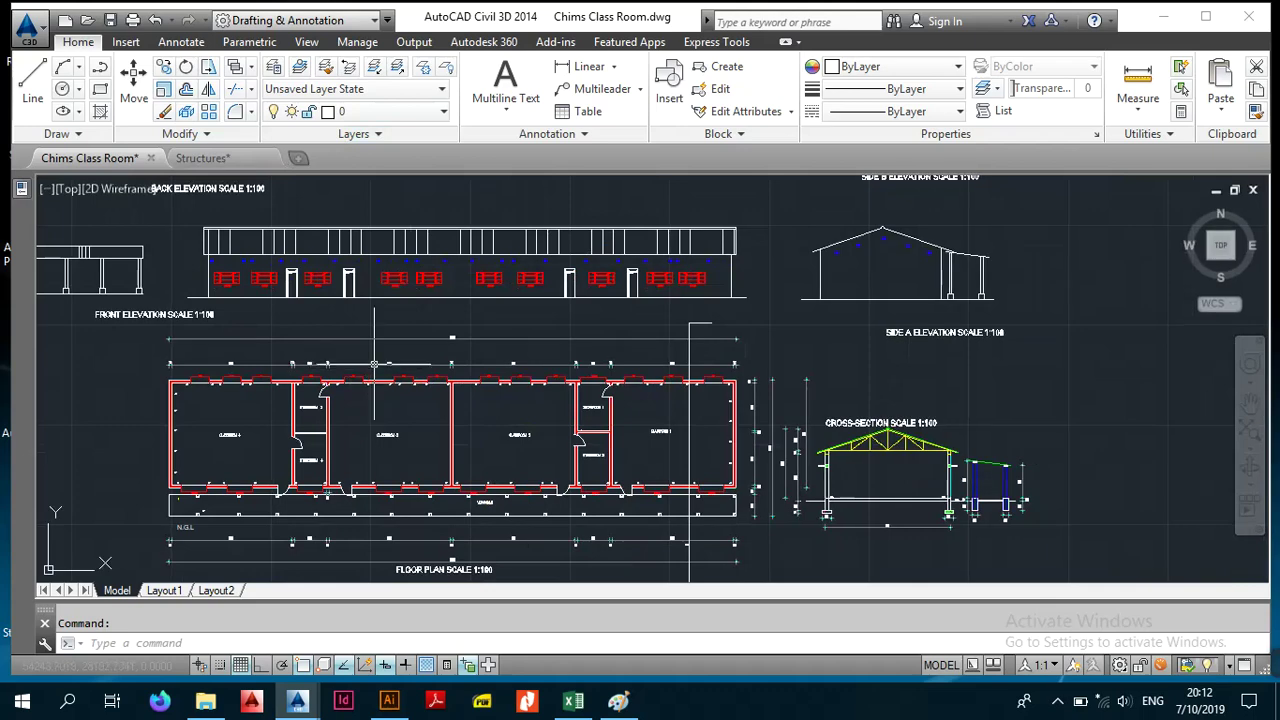
click(233, 157)
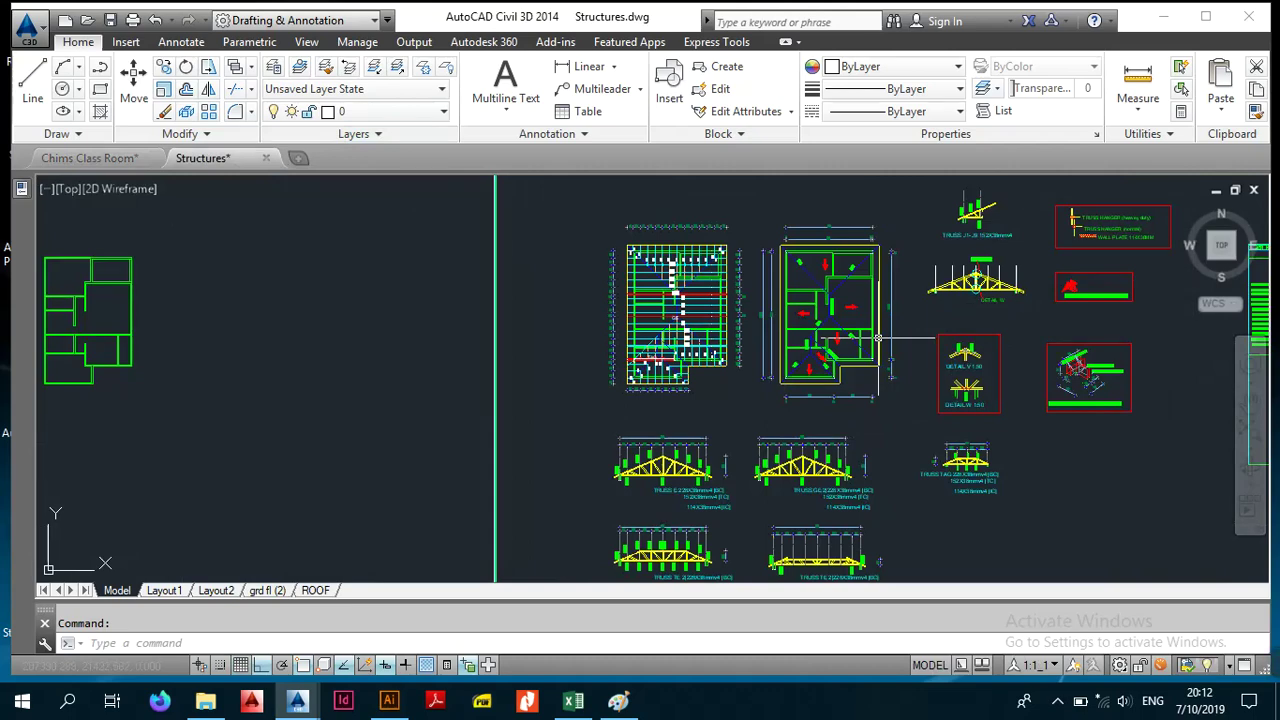
click(86, 158)
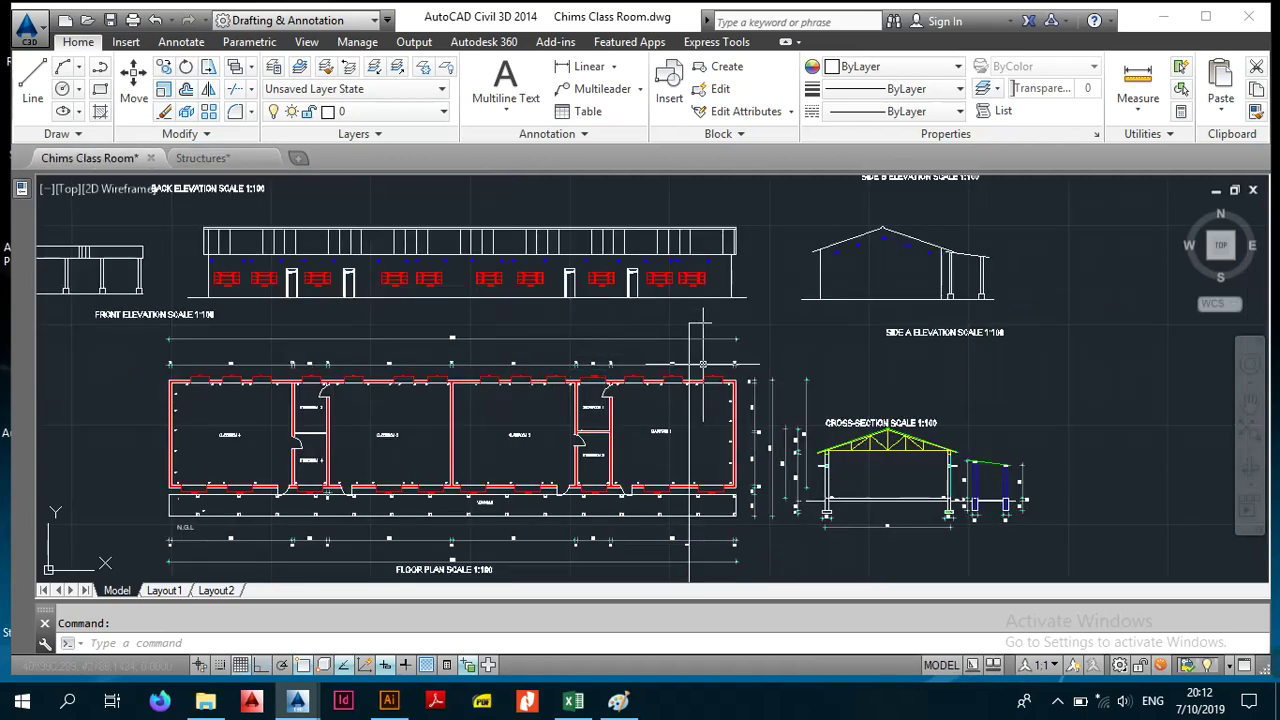
click(1062, 703)
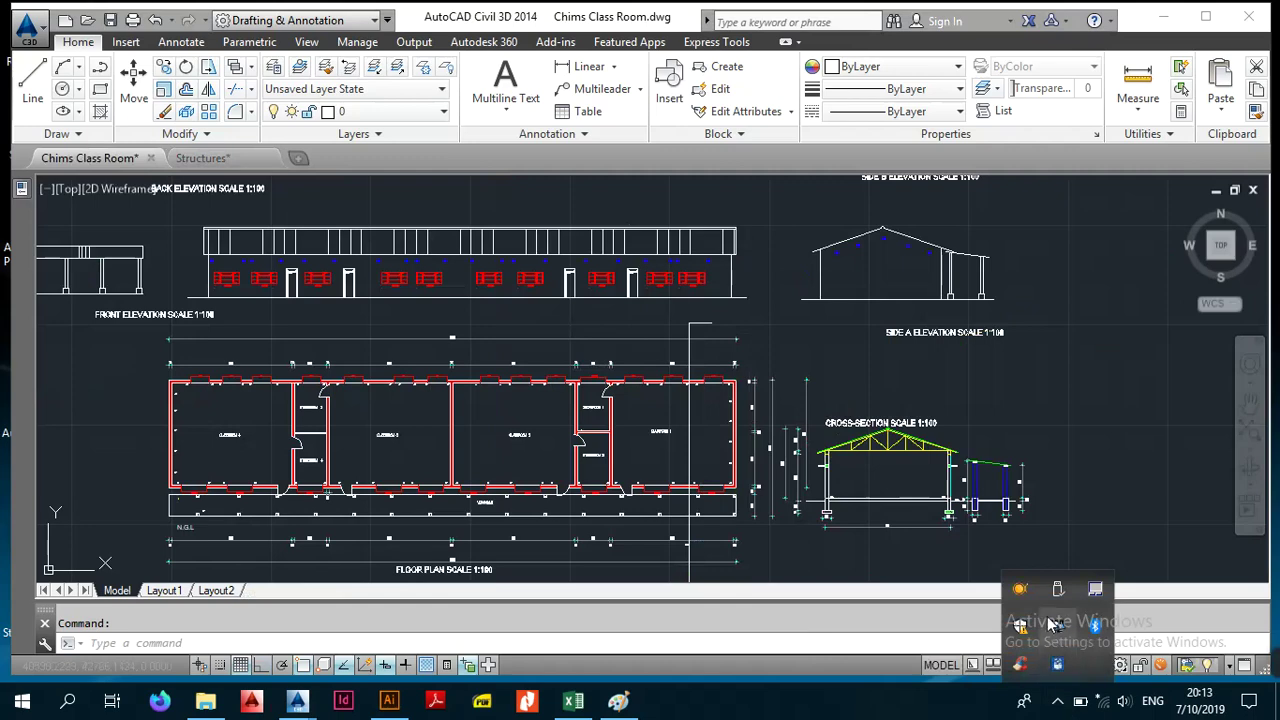
click(1019, 588)
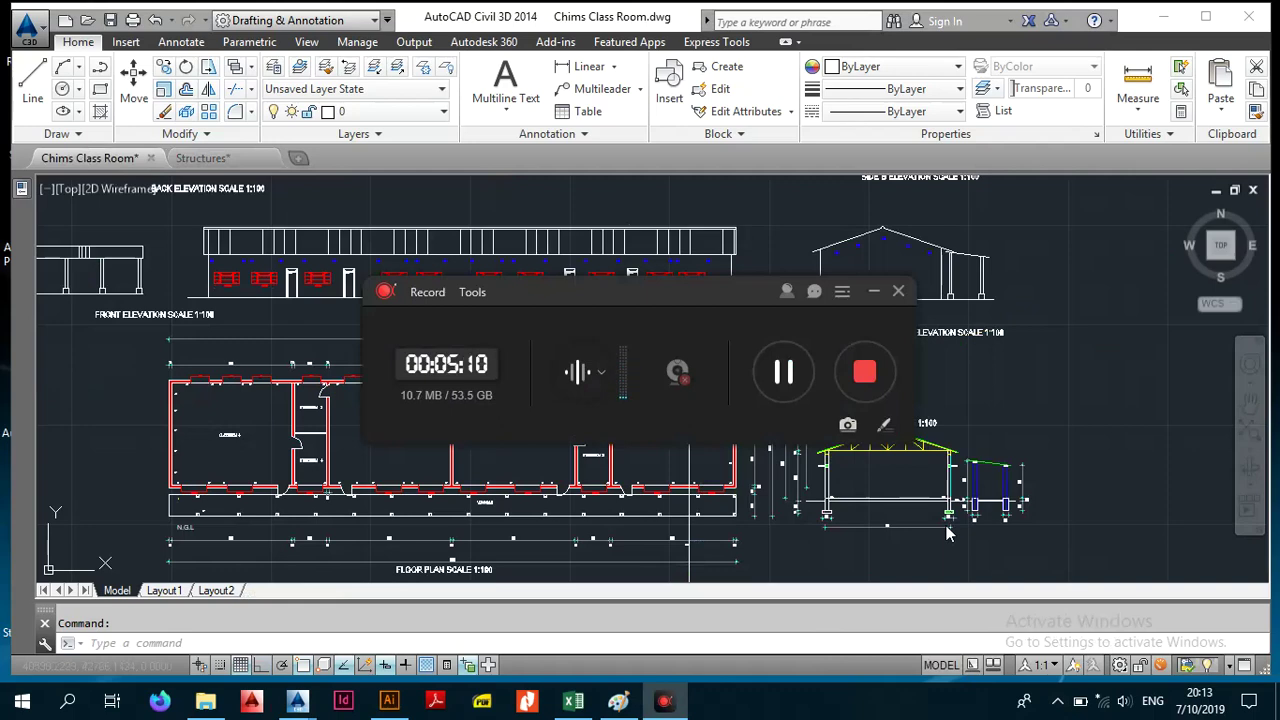
click(873, 293)
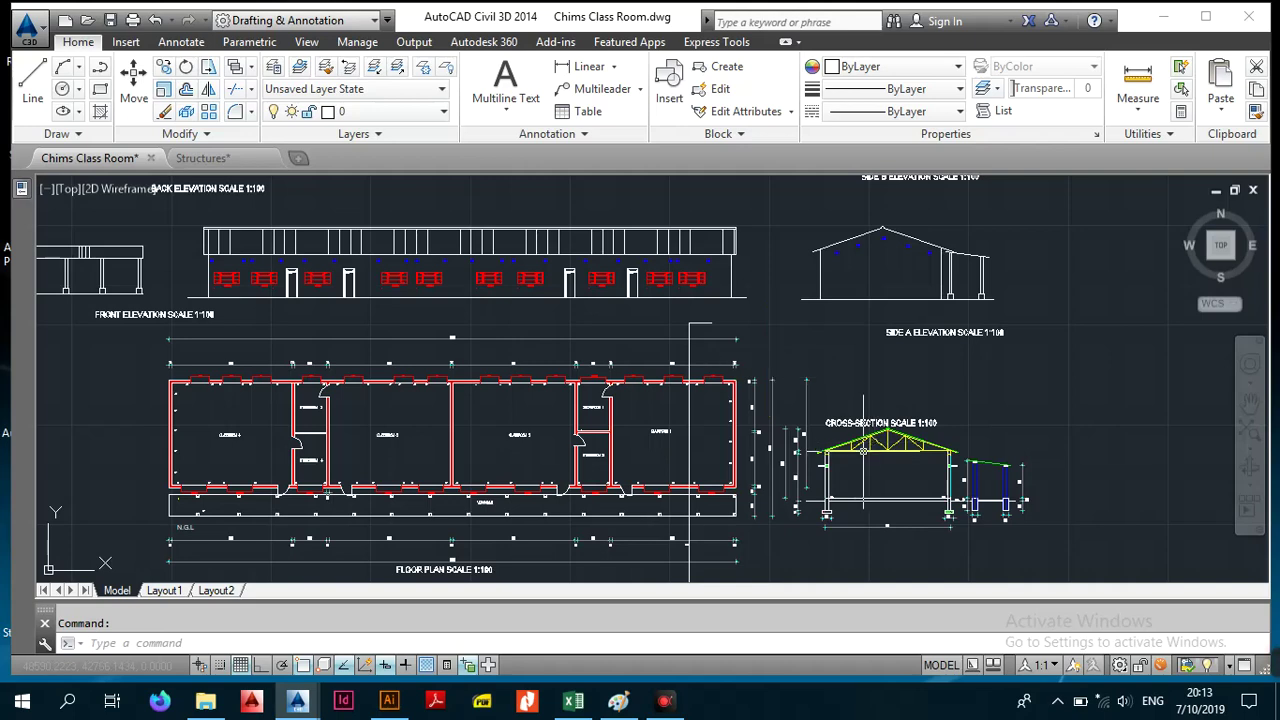
Examine the cross-section, floor plan and elevations together with the separate plans outside the large circle
mouse_move(863, 452)
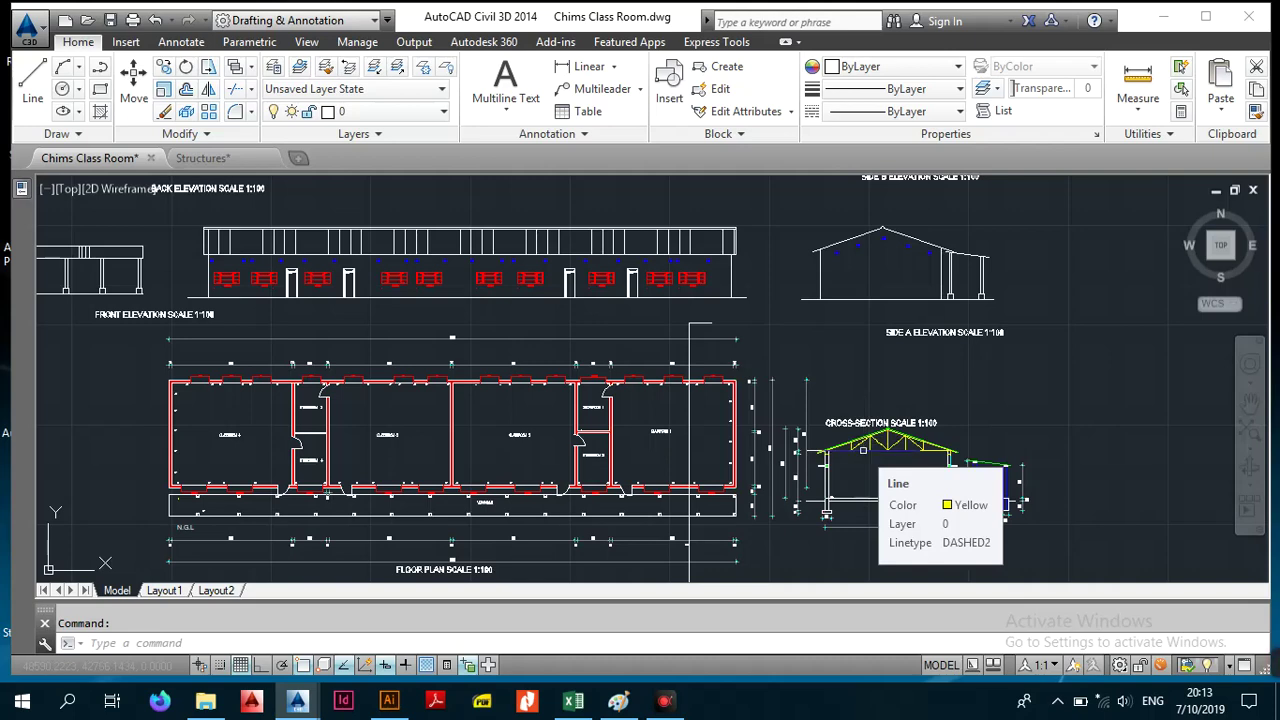
scroll(863, 452, down, 6)
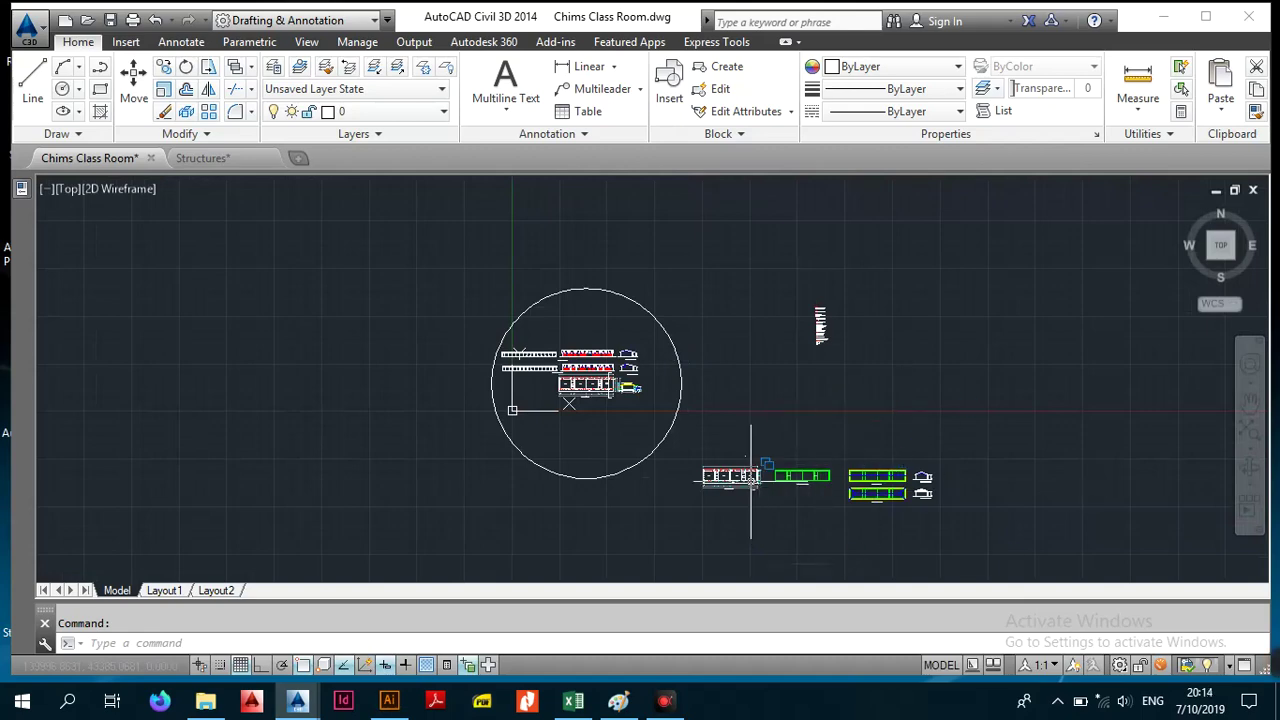
scroll(604, 401, up, 2)
scroll(583, 390, up, 4)
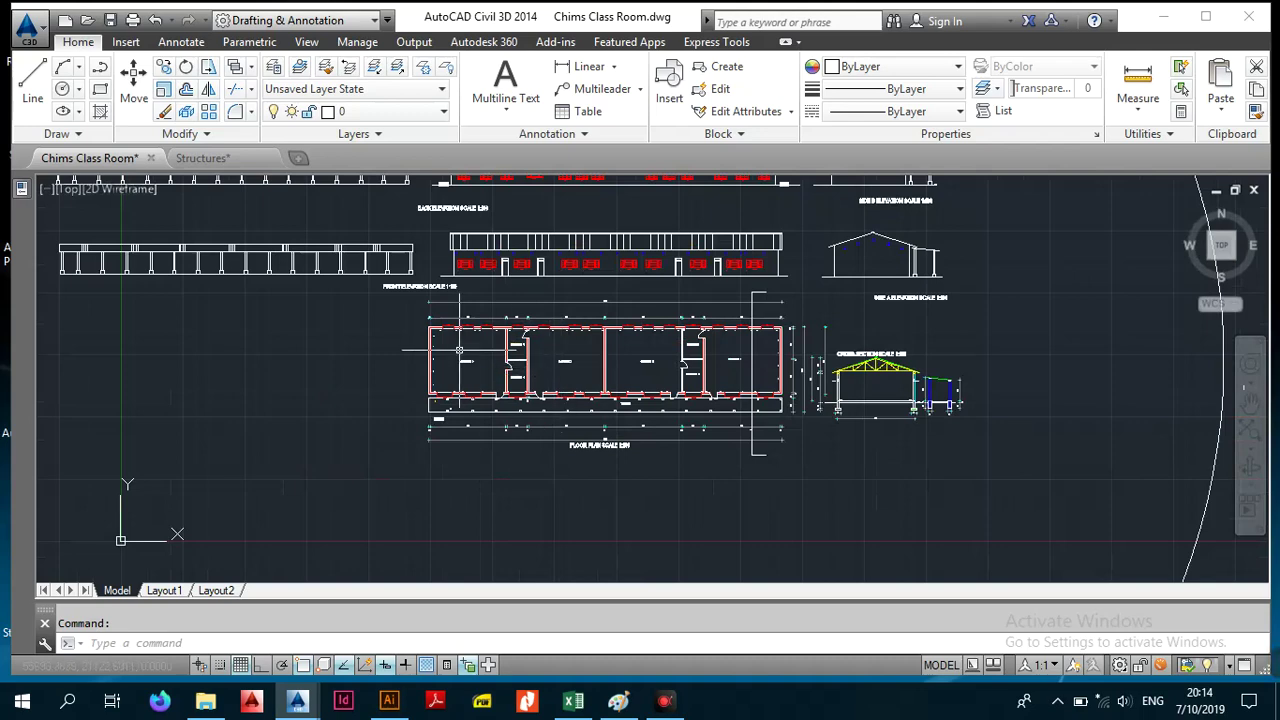
scroll(420, 320, up, 4)
scroll(417, 317, down, 2)
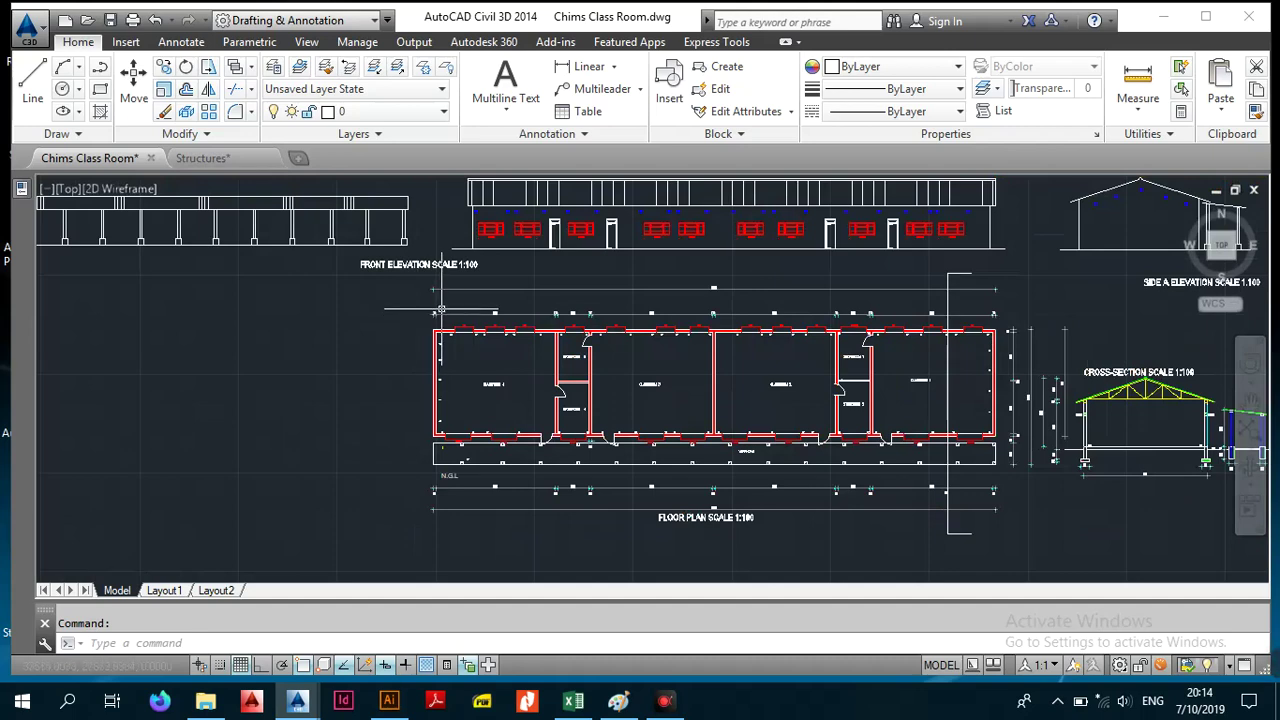
scroll(420, 320, down, 4)
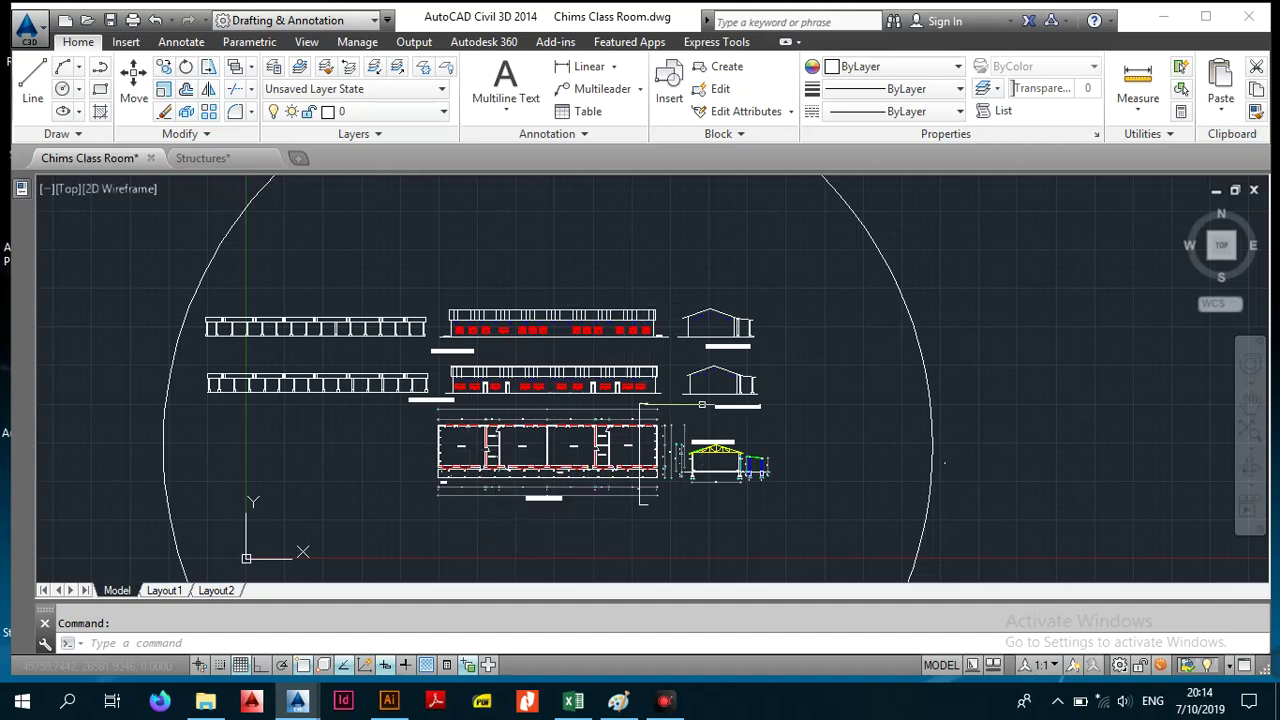
scroll(705, 398, up, 2)
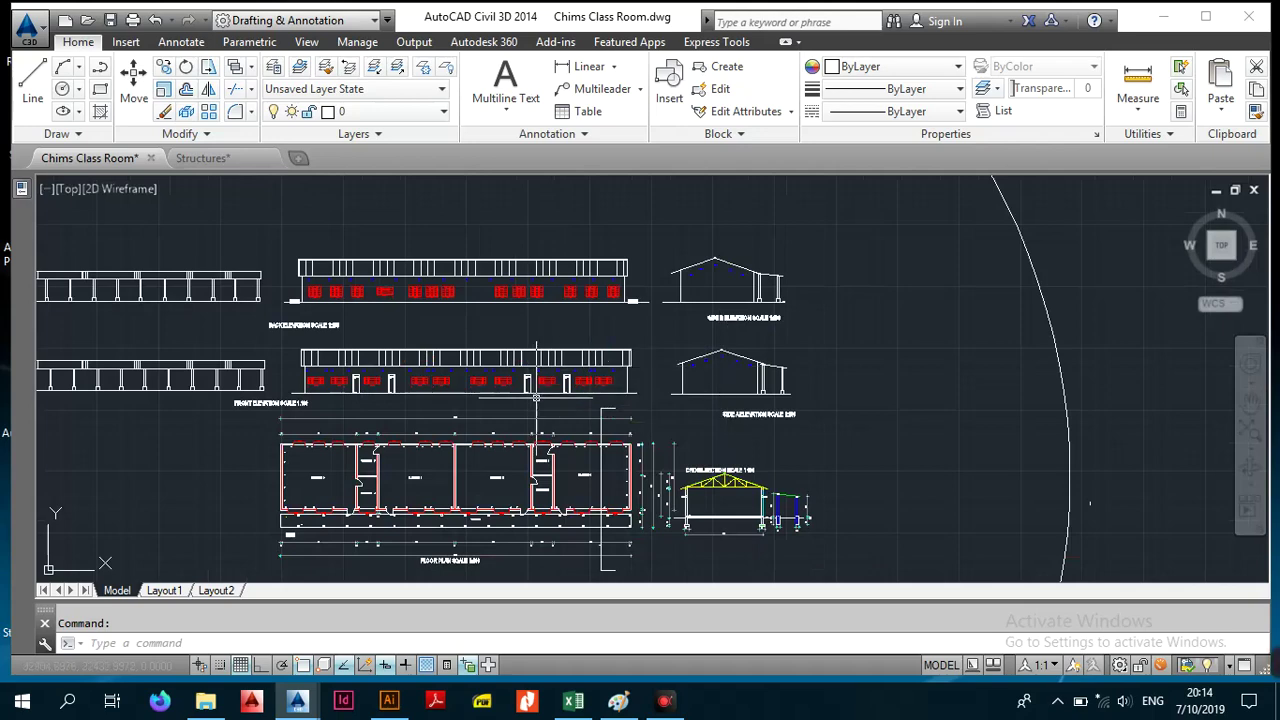
middle_drag(708, 435, 716, 357)
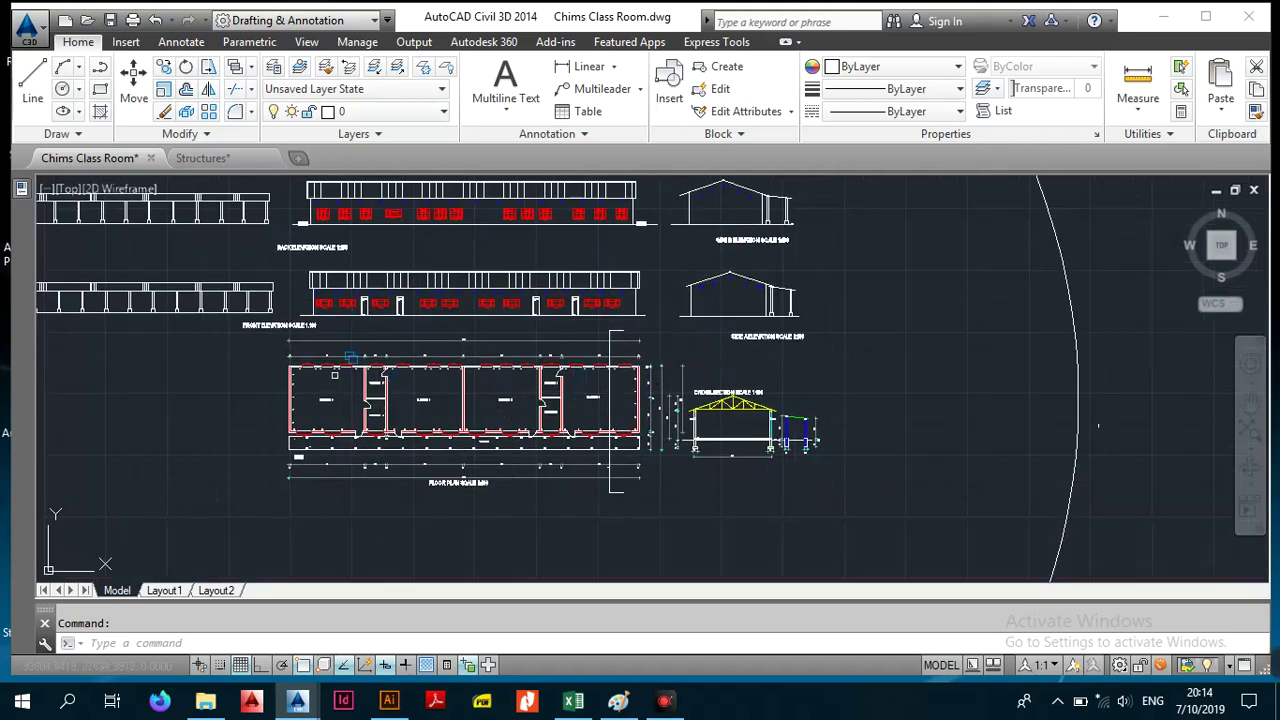
Copy the complete floor plan with its dimensions and title into empty space far below the original drawings
scroll(244, 340, up, 6)
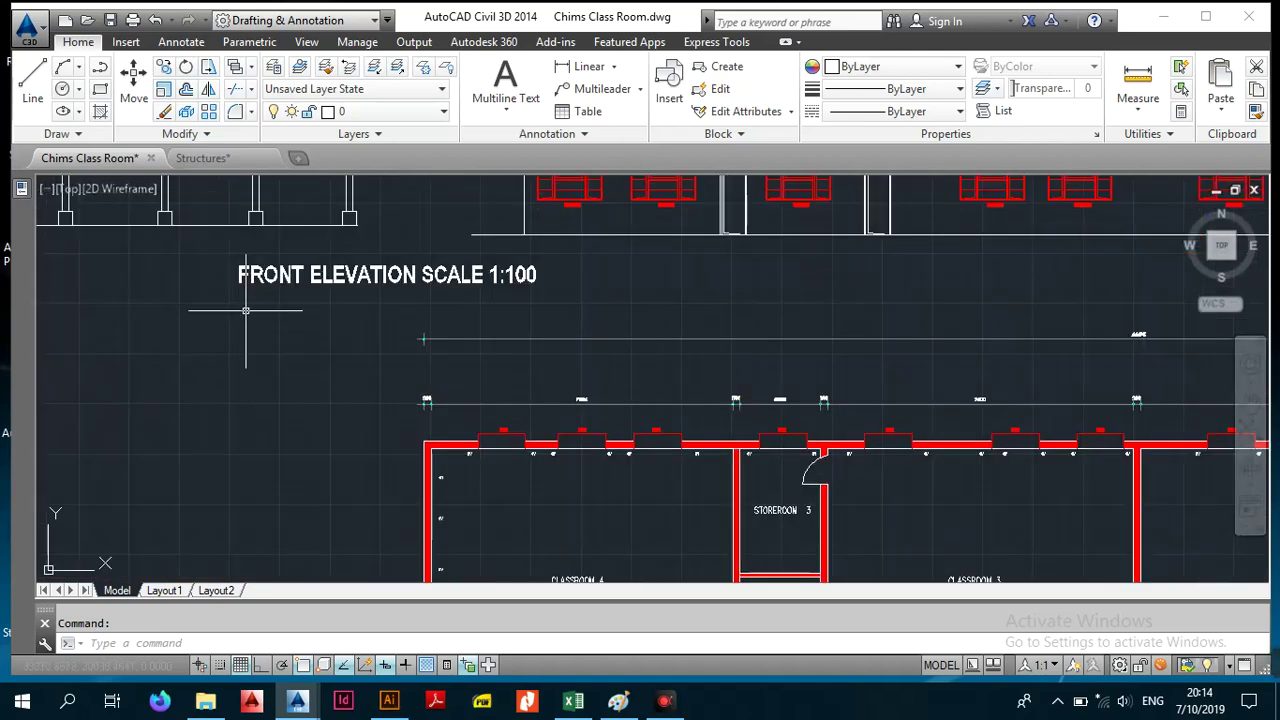
click(246, 309)
scroll(586, 494, down, 6)
middle_drag(686, 540, 550, 458)
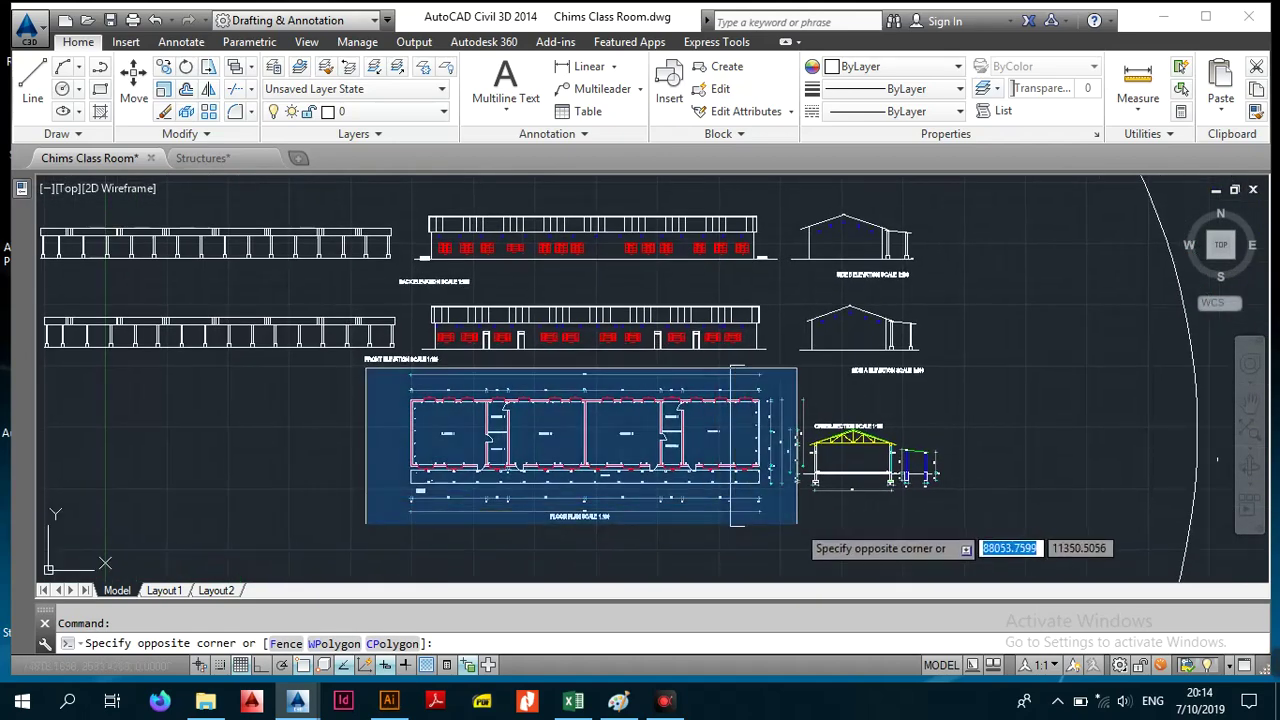
click(797, 533)
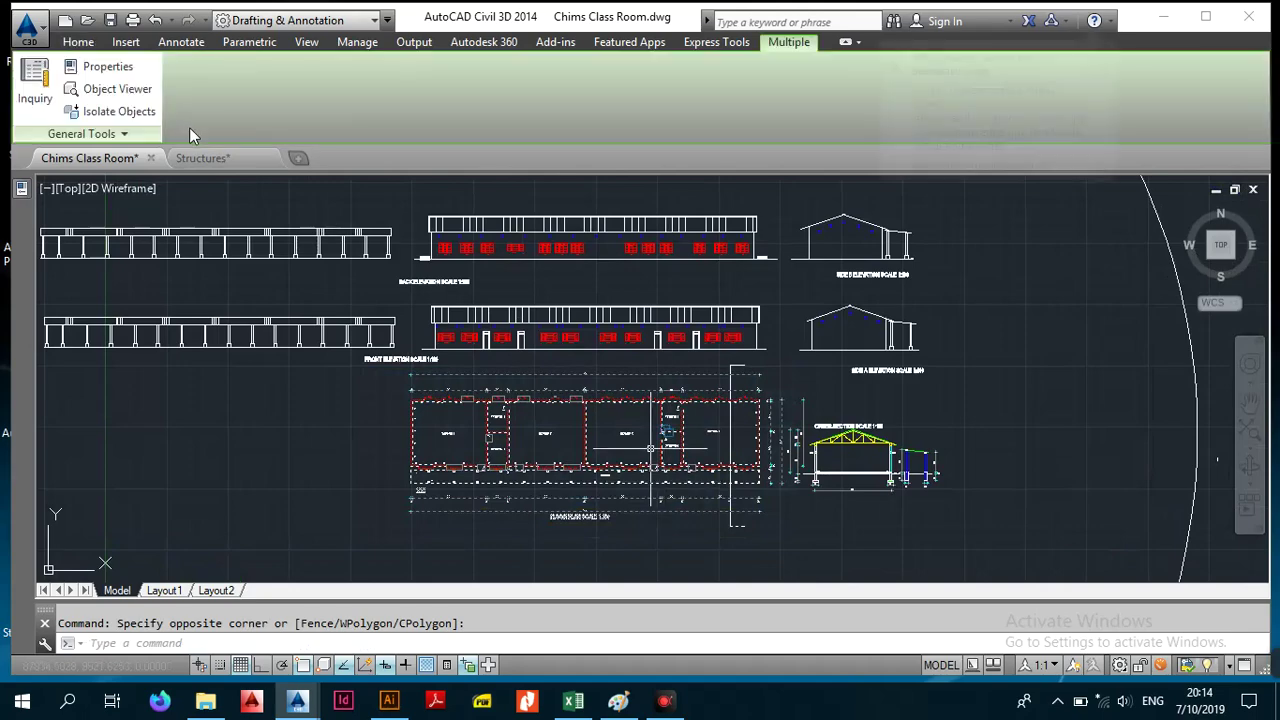
click(78, 42)
click(164, 66)
click(560, 424)
scroll(510, 465, down, 2)
middle_drag(806, 394, 383, 491)
mouse_move(740, 485)
middle_down()
mouse_move(437, 366)
mouse_move(698, 189)
middle_up()
scroll(437, 366, down, 4)
middle_drag(416, 423, 557, 294)
scroll(564, 408, down, 5)
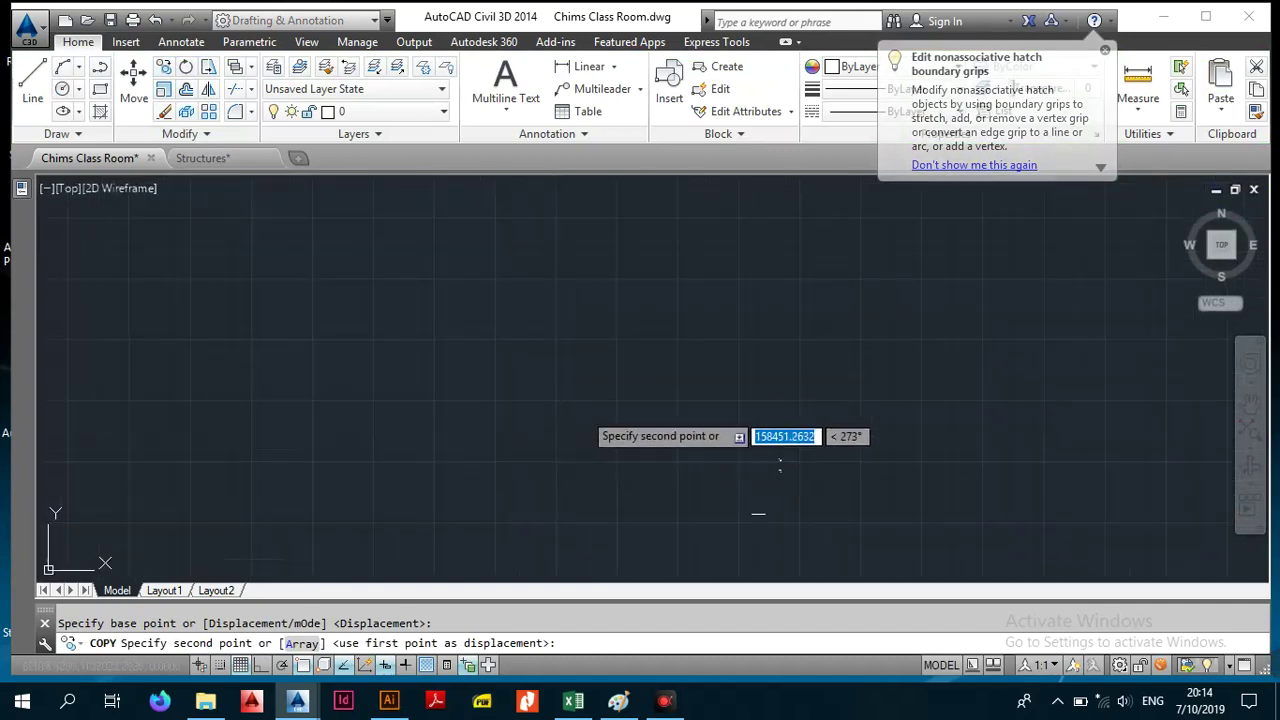
click(672, 410)
scroll(708, 383, down, 2)
key(Escape)
Examine the copied floor plan, then the earlier green wall layout, roof plans and sections
middle_drag(731, 334, 540, 461)
middle_drag(403, 422, 520, 340)
scroll(512, 438, up, 2)
middle_drag(560, 446, 576, 392)
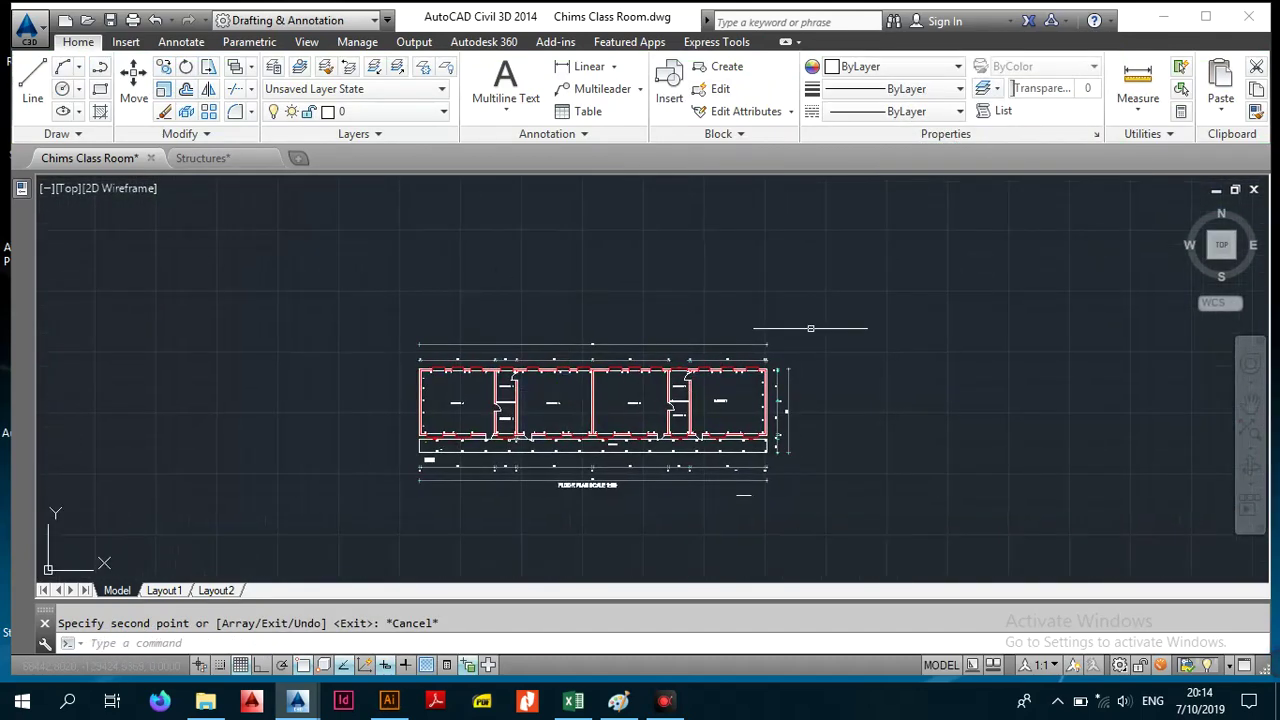
scroll(790, 266, down, 2)
middle_drag(790, 266, 557, 494)
scroll(620, 400, down, 2)
middle_drag(620, 400, 520, 555)
middle_drag(911, 428, 620, 337)
scroll(620, 348, up, 8)
scroll(557, 401, down, 5)
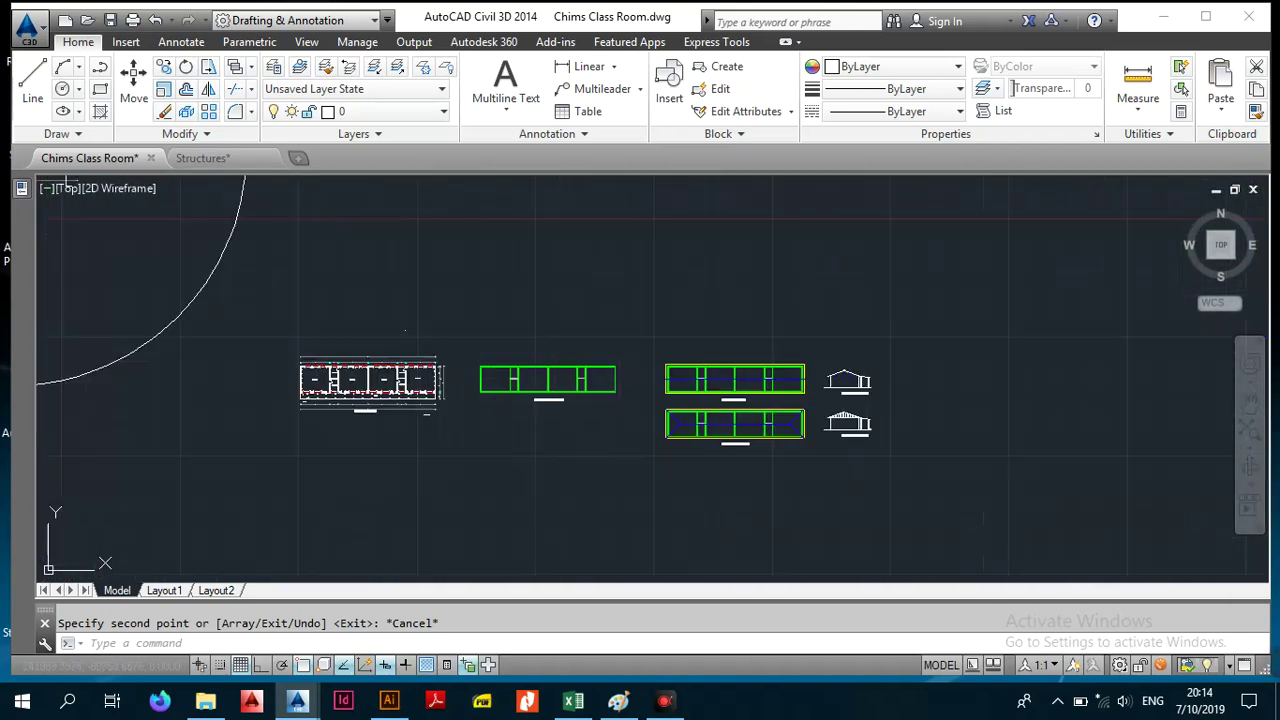
Erase the overall length, Classroom 4 and 2500 storeroom dimensions beneath the copied floor plan
middle_drag(475, 430, 641, 243)
middle_drag(142, 423, 337, 331)
scroll(339, 333, up, 8)
mouse_move(391, 369)
middle_down()
mouse_move(427, 293)
mouse_move(451, 408)
middle_up()
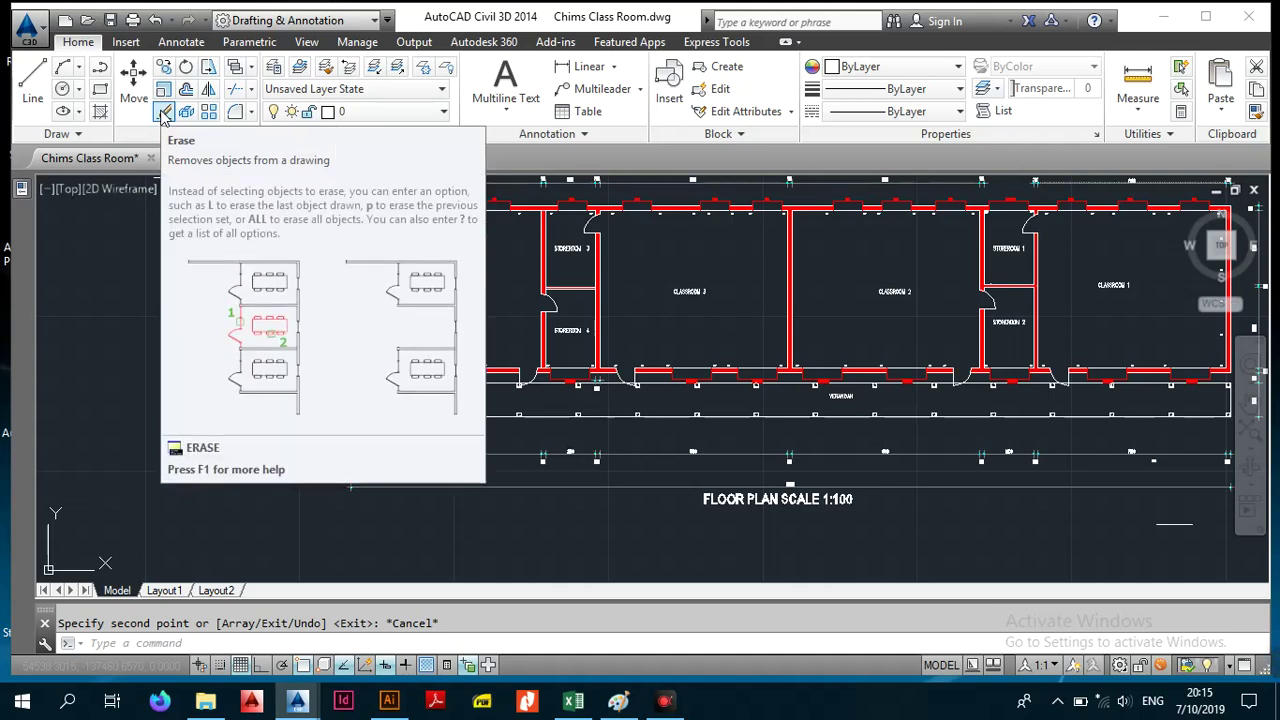
click(165, 113)
scroll(440, 437, up, 5)
scroll(443, 457, down, 2)
click(443, 350)
click(330, 494)
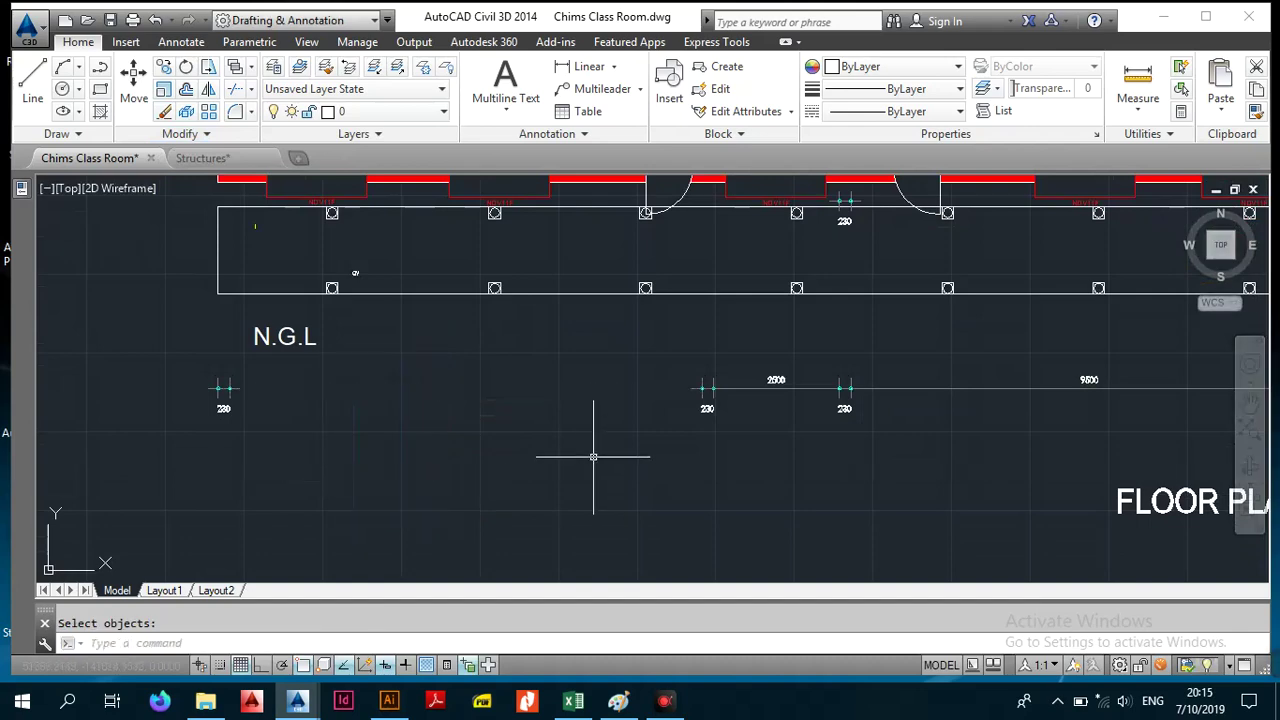
scroll(594, 445, down, 4)
scroll(661, 431, up, 5)
click(851, 277)
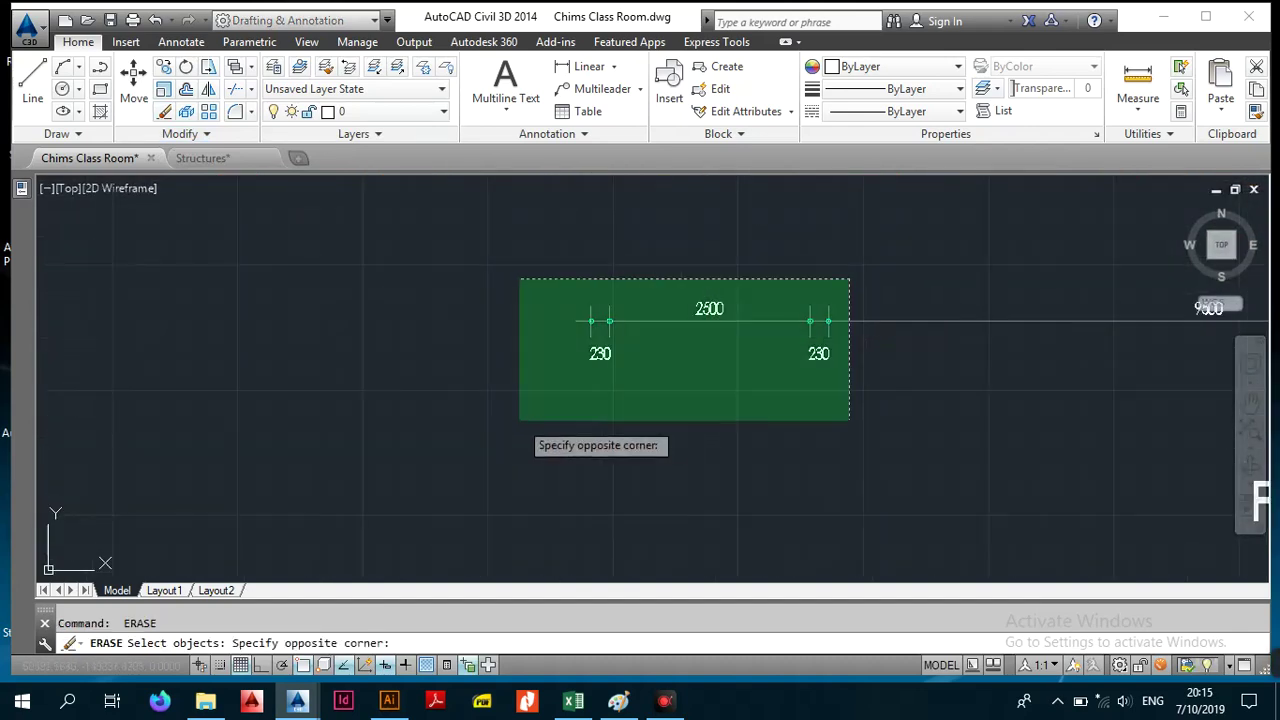
click(515, 422)
key(Return)
Erase the N.G.L label, the plan title and the Classroom 3 and 2 dimensions beneath the copied plan
scroll(371, 440, down, 5)
scroll(608, 422, up, 5)
click(639, 282)
click(376, 461)
key(Return)
scroll(593, 461, down, 2)
mouse_move(1128, 370)
middle_down()
mouse_move(726, 383)
mouse_move(156, 335)
middle_up()
middle_drag(900, 380, 562, 358)
click(372, 314)
click(228, 405)
key(Return)
middle_drag(147, 376, 498, 389)
click(512, 323)
click(340, 514)
key(Return)
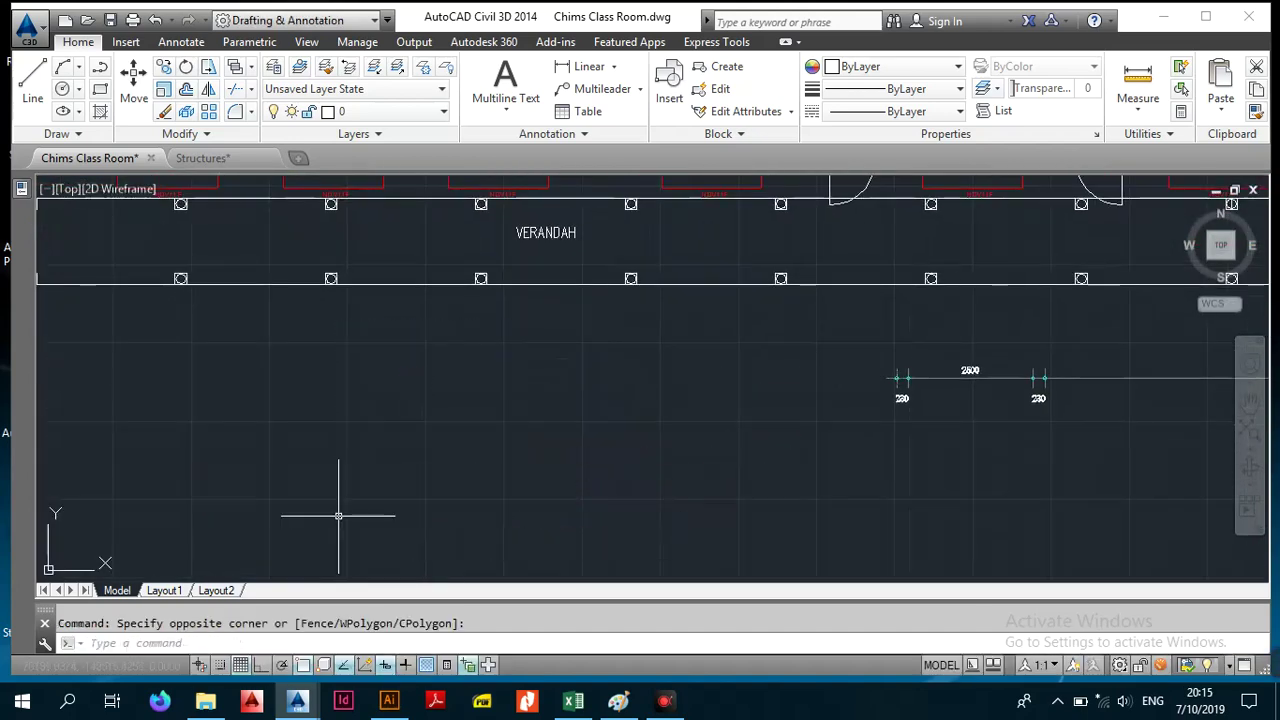
Erase the remaining storeroom and Classroom 1 dimensions beneath the verandah of the copied plan
click(1065, 408)
middle_drag(1065, 408, 565, 412)
click(343, 430)
click(434, 329)
click(586, 336)
key(Return)
middle_drag(1054, 424, 470, 390)
click(567, 309)
click(138, 552)
key(Delete)
Erase the vertical dimensions beside the Classroom 1 end of the copied plan
middle_drag(360, 309, 180, 518)
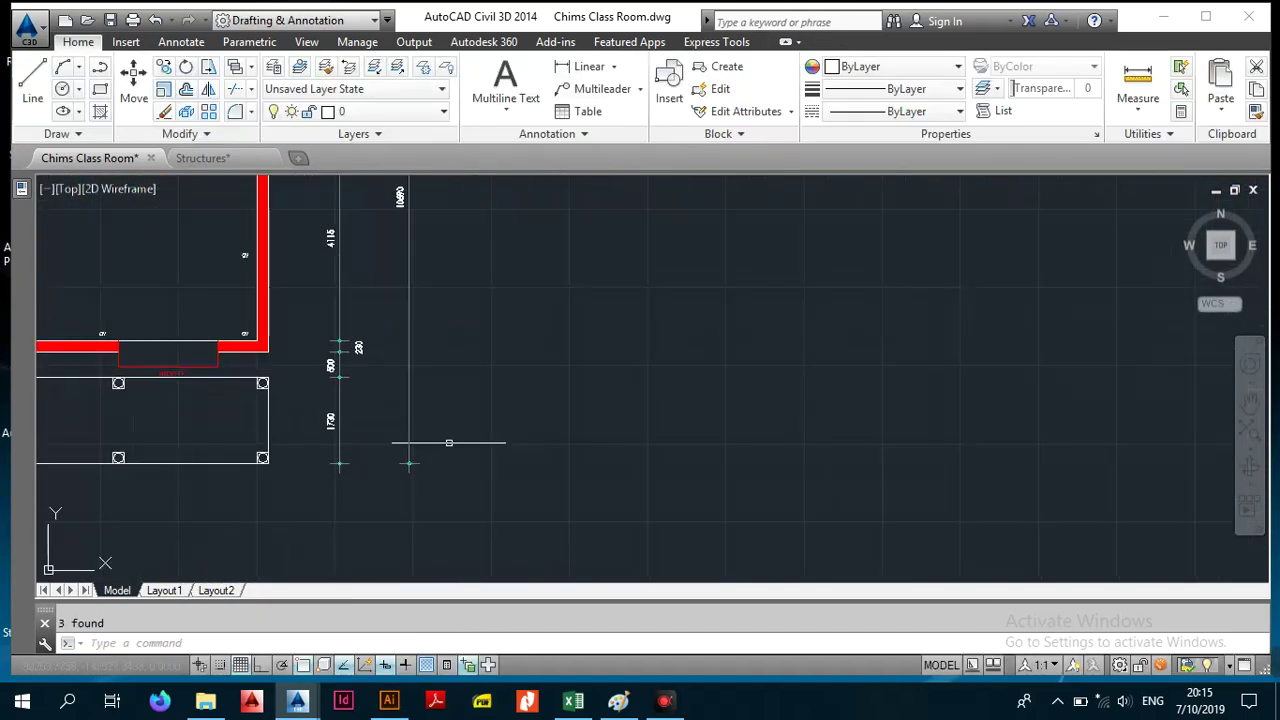
click(509, 299)
click(310, 497)
key(Return)
Erase the verandah's end edge and outer columns in front of Classroom 1
middle_drag(83, 499, 544, 416)
click(810, 299)
click(340, 356)
key(Return)
middle_drag(245, 374, 738, 390)
click(1003, 340)
click(786, 412)
key(Return)
Erase the VERANDAH label and the outer verandah columns in front of Classroom 2
middle_drag(468, 372, 480, 380)
click(686, 371)
click(186, 429)
key(Return)
middle_drag(266, 361, 523, 450)
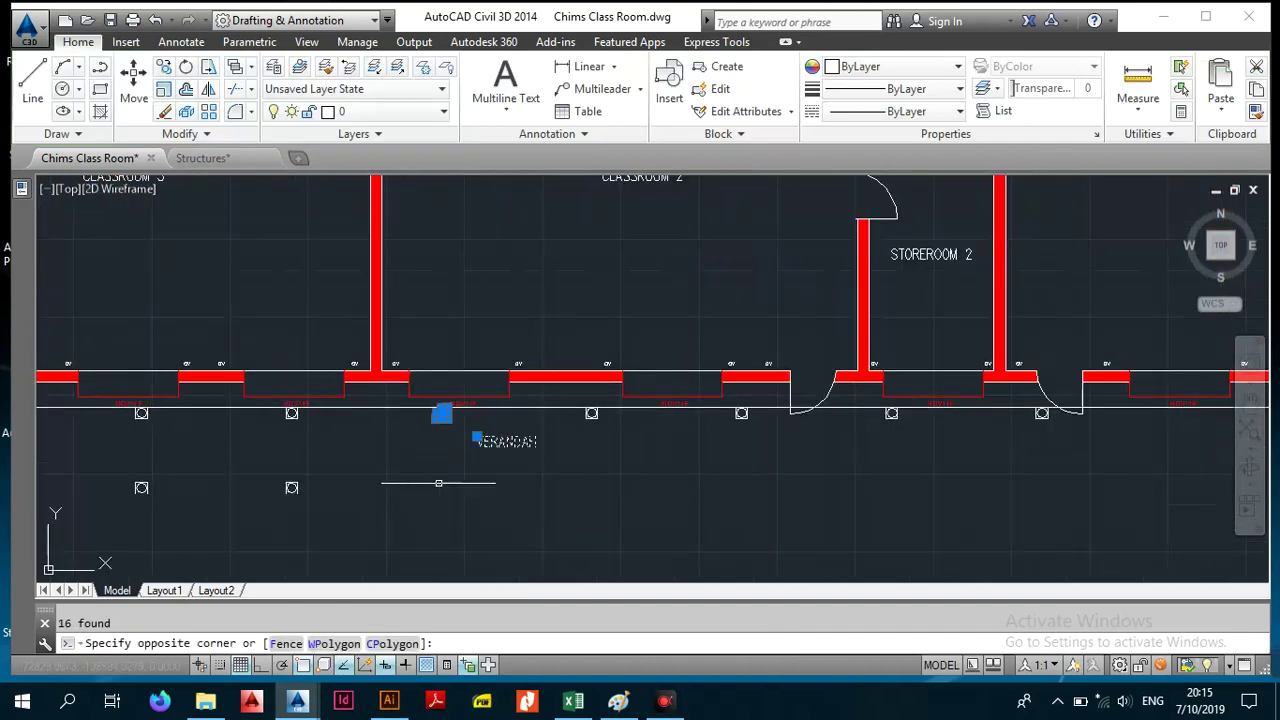
key(Delete)
Erase the outer verandah columns in front of Classroom 3
middle_drag(213, 471, 634, 471)
click(714, 495)
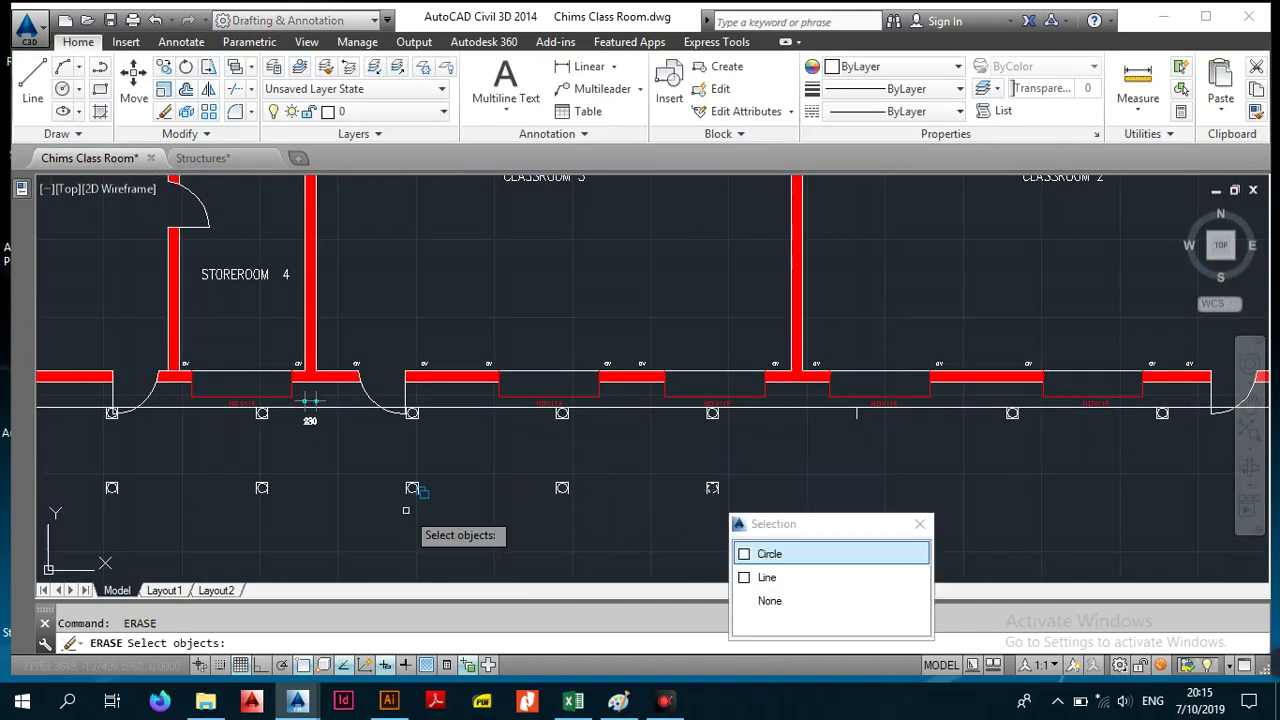
click(769, 553)
click(752, 477)
click(772, 455)
click(400, 520)
key(Return)
Erase the last outer columns and the verandah's end line in front of Storeroom 4 and Classroom 4
middle_drag(400, 520, 629, 467)
scroll(584, 448, down, 5)
scroll(584, 448, up, 5)
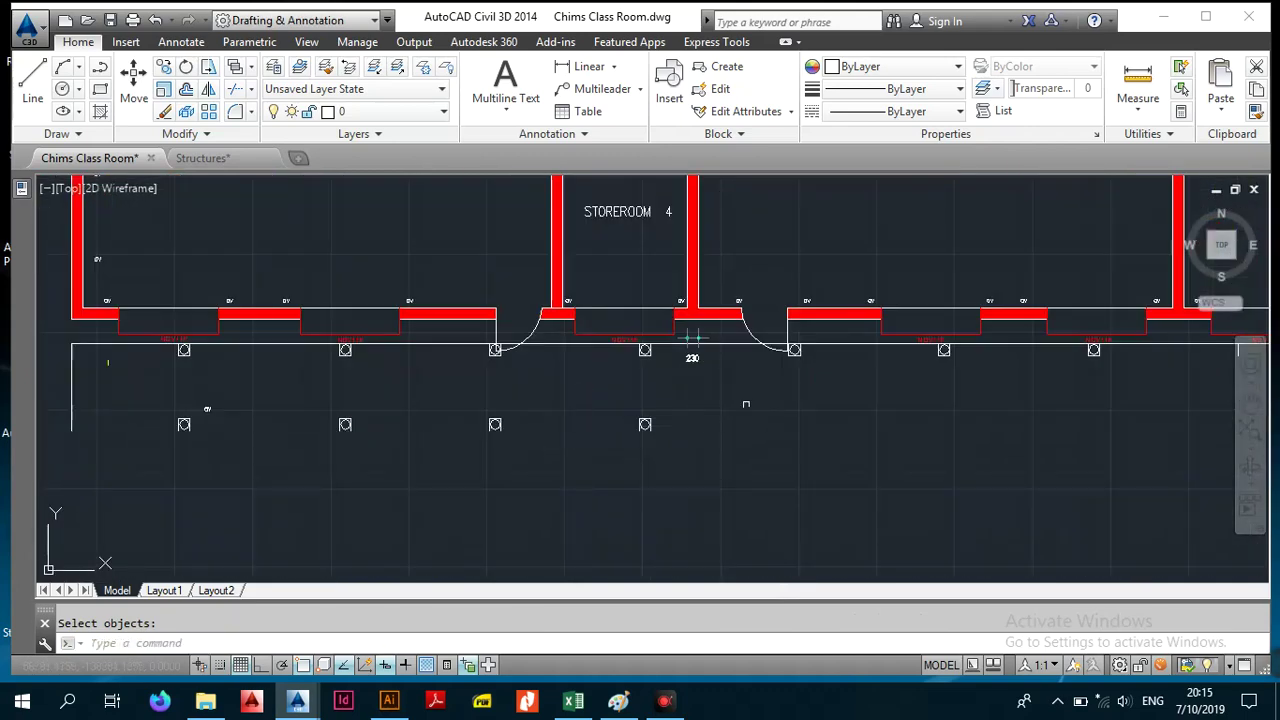
click(716, 397)
click(446, 455)
key(Return)
middle_drag(384, 442, 601, 454)
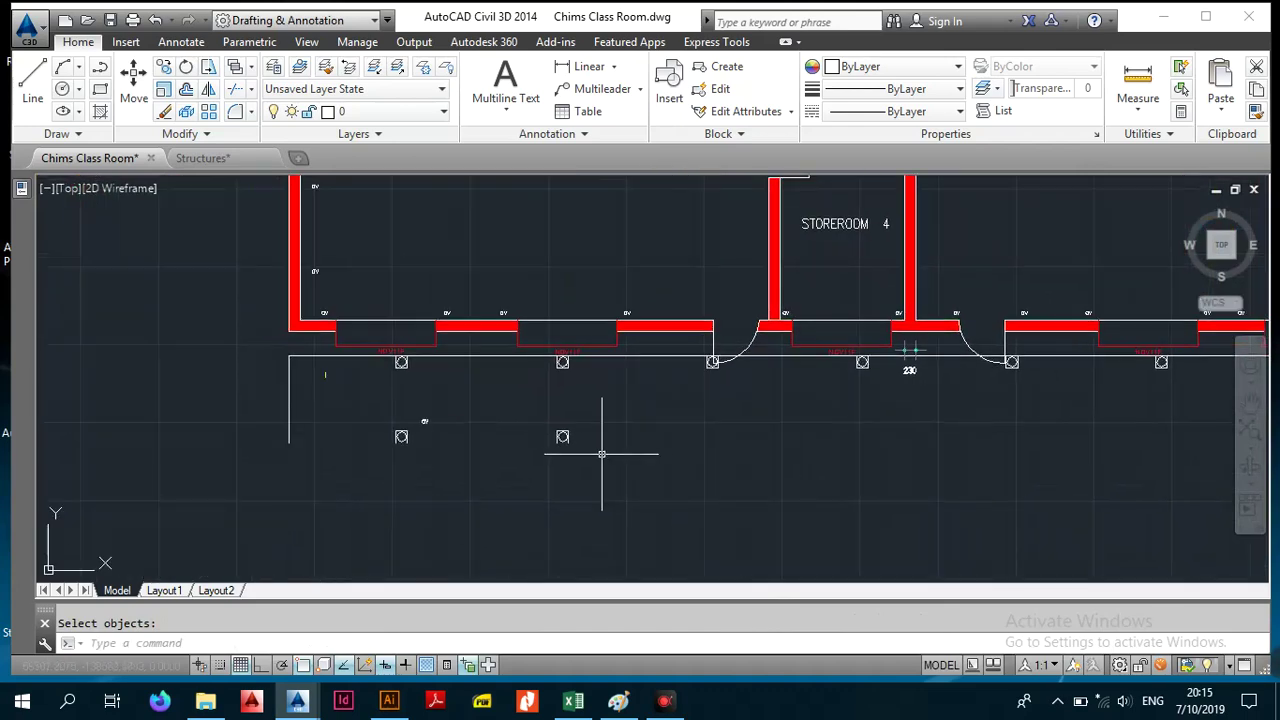
click(612, 397)
click(223, 509)
key(Delete)
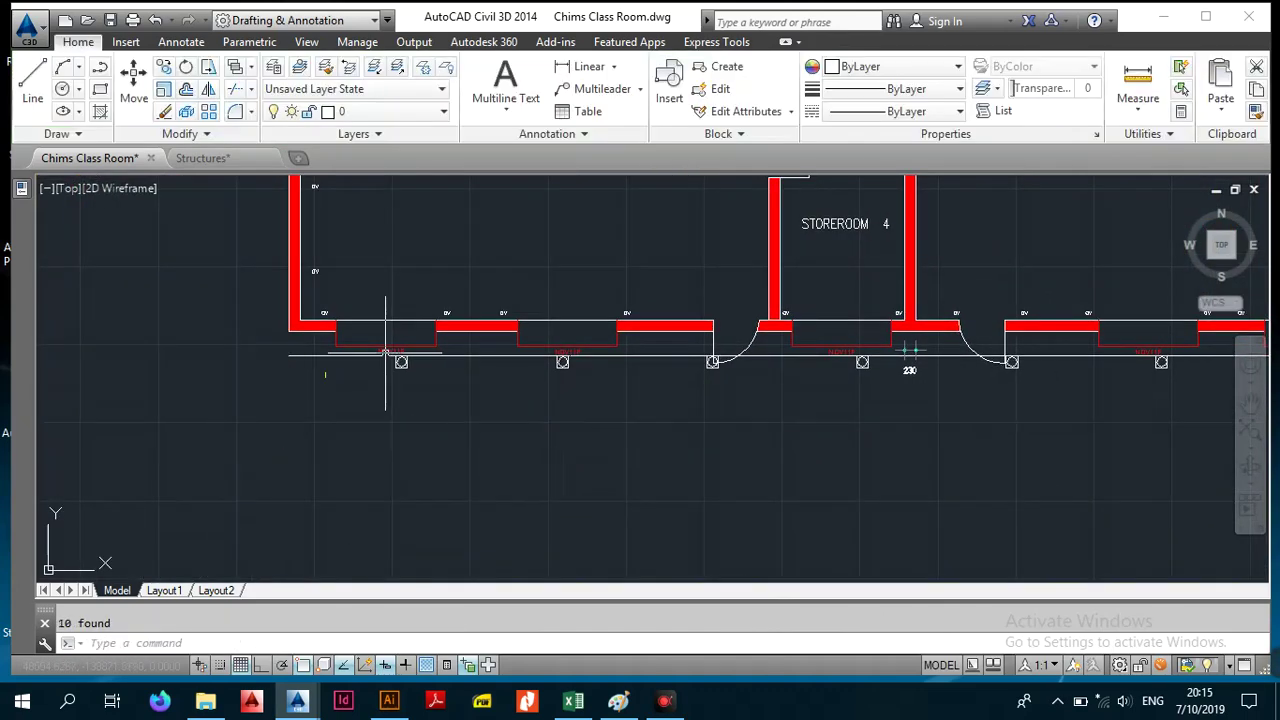
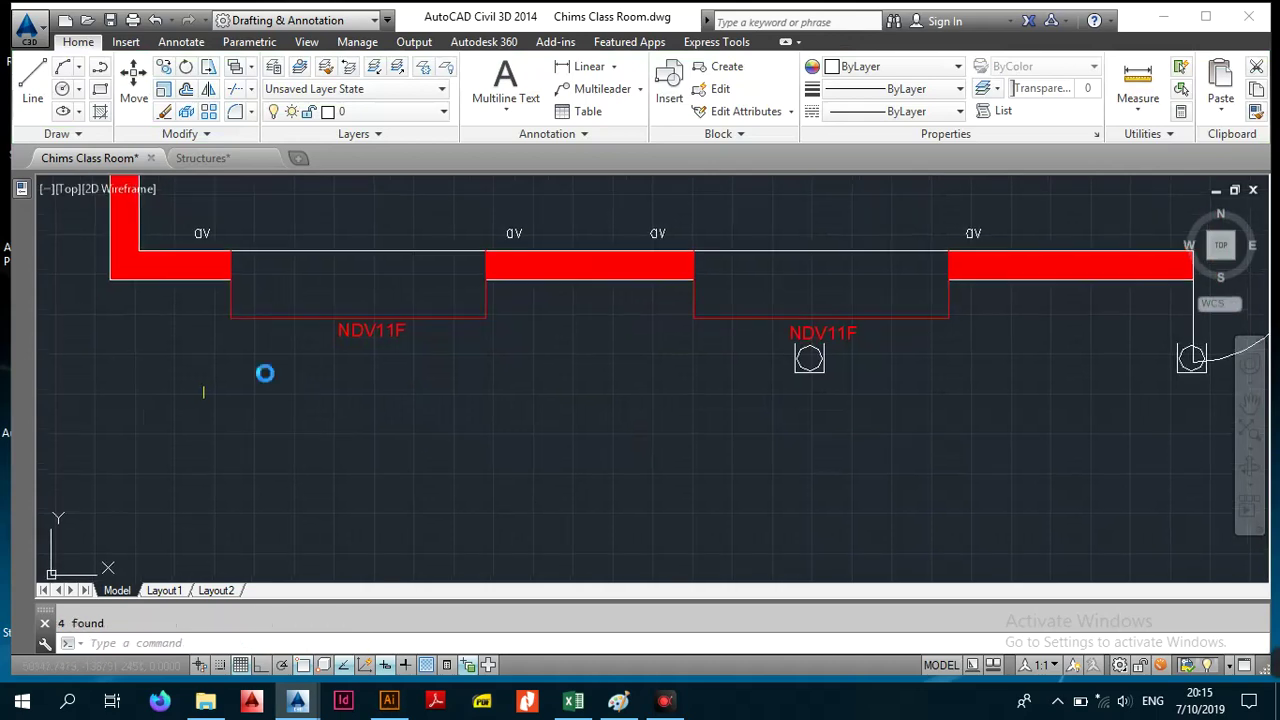
Erase the leftover column and tick marks around the first NDV11F window of Classroom 4
click(257, 366)
click(192, 459)
key(Delete)
scroll(391, 413, down, 1)
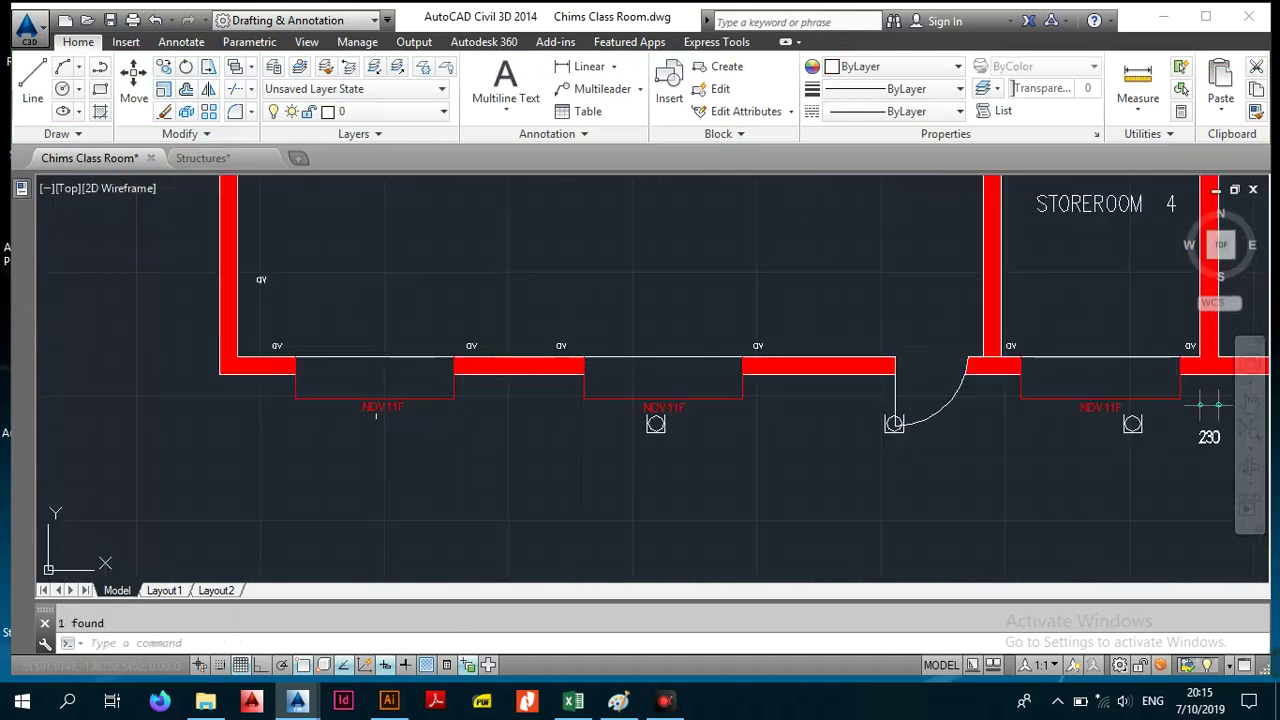
scroll(368, 410, up, 4)
click(639, 395)
click(347, 471)
key(Delete)
Erase the remaining inner verandah columns, windows and door along the front wall of Classroom 4
scroll(400, 460, down, 2)
middle_drag(1060, 478, 658, 394)
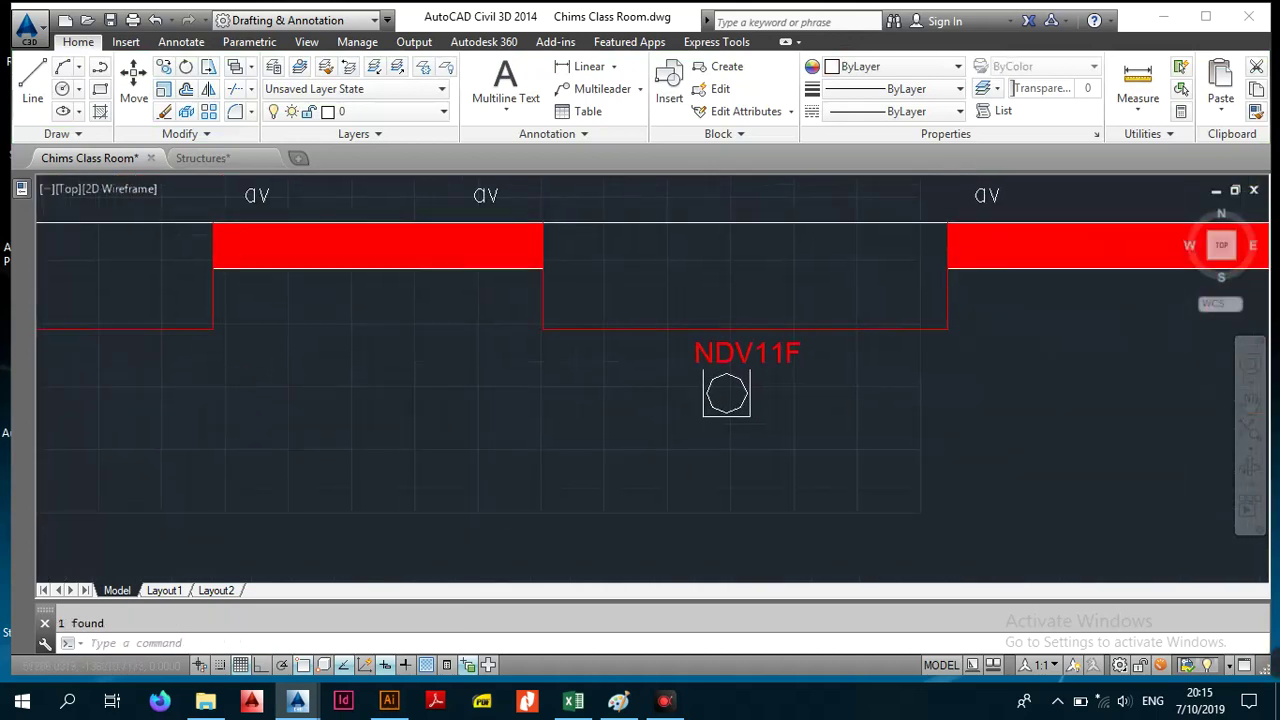
mouse_move(1110, 425)
middle_down()
mouse_move(781, 447)
mouse_move(223, 426)
middle_up()
click(511, 434)
click(258, 347)
key(Delete)
scroll(529, 474, down, 2)
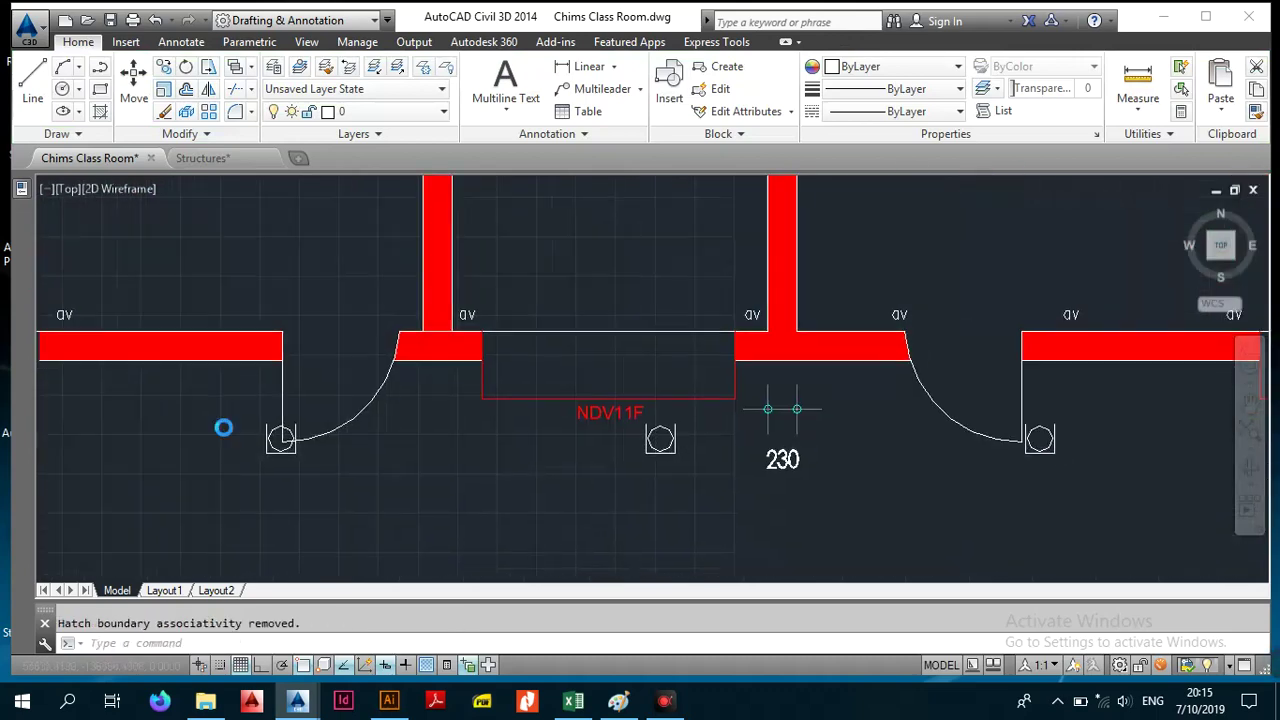
mouse_move(399, 477)
middle_down()
mouse_move(231, 446)
mouse_move(565, 392)
middle_up()
key(Delete)
Erase Storeroom 4's front window, column and 230 dimension, plus the adjacent Classroom 3 door and its column
mouse_move(777, 428)
middle_down()
mouse_move(282, 486)
mouse_move(512, 440)
middle_up()
click(620, 392)
click(440, 445)
key(Delete)
middle_drag(862, 510, 336, 572)
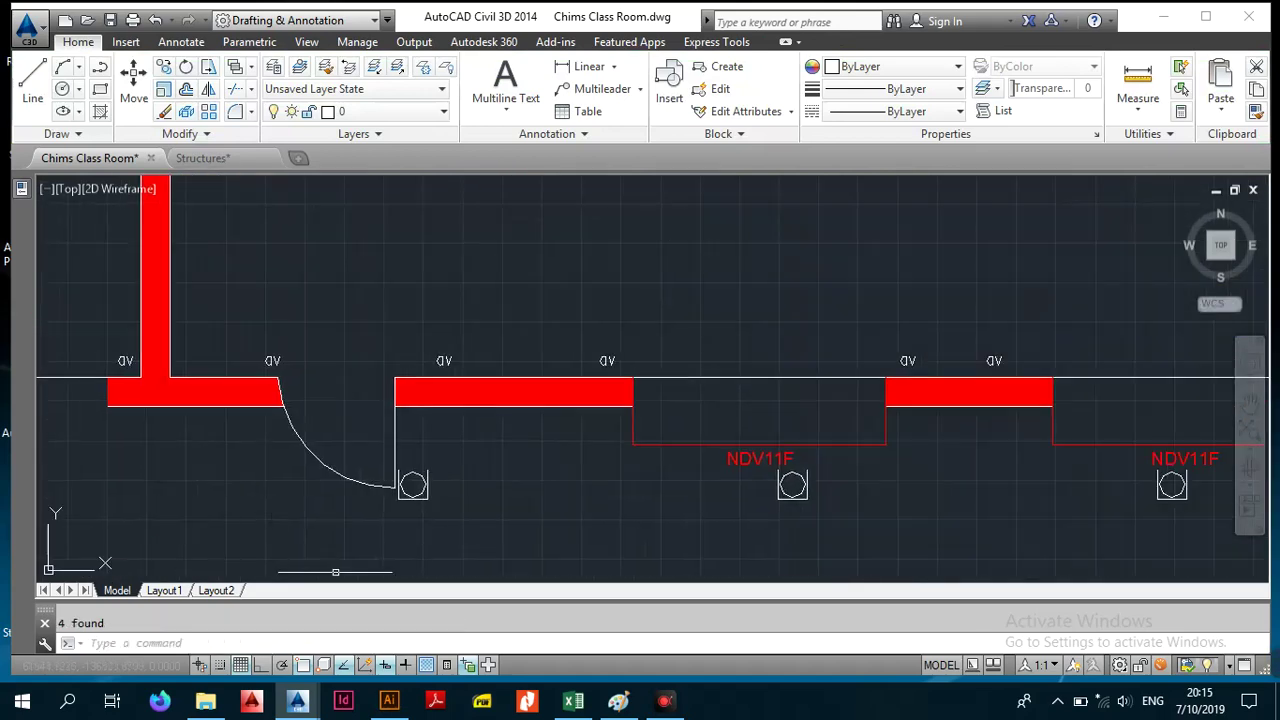
scroll(493, 487, down, 4)
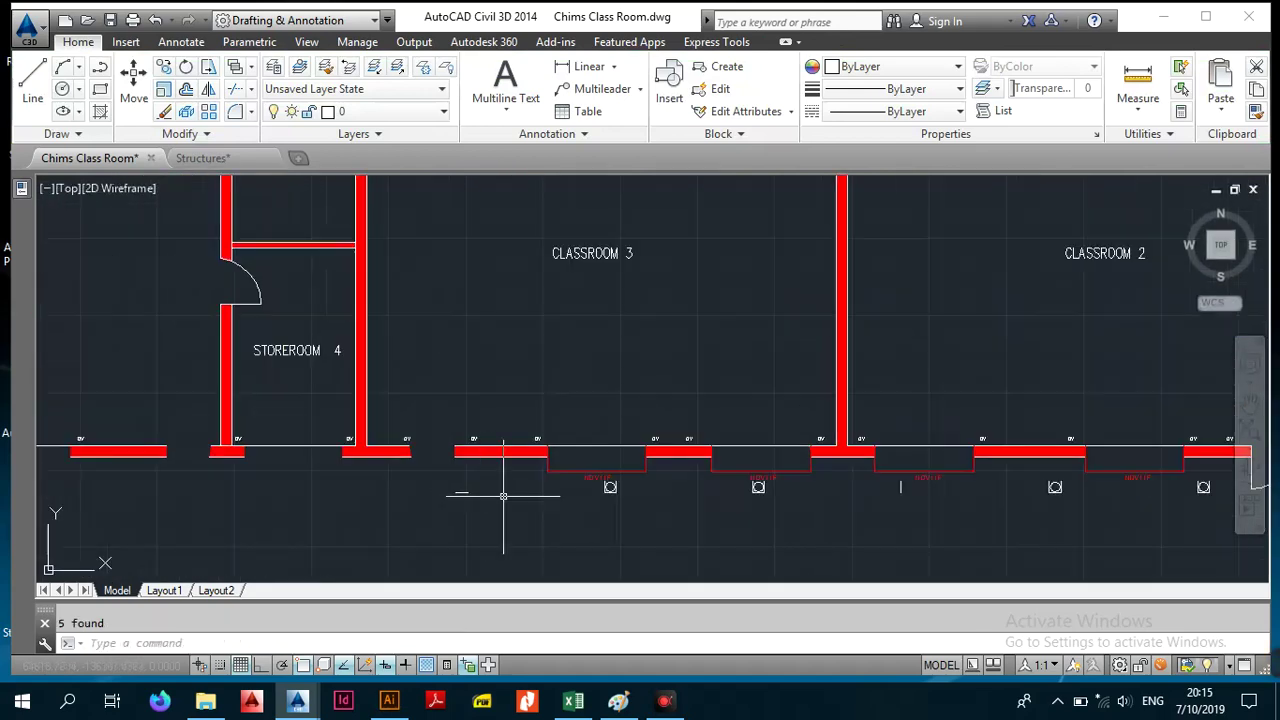
Erase the leftover tick in front of Classroom 3, plus its first NDV11F window and the column there
click(492, 480)
click(414, 515)
key(Delete)
middle_drag(414, 515, 363, 529)
scroll(553, 504, up, 4)
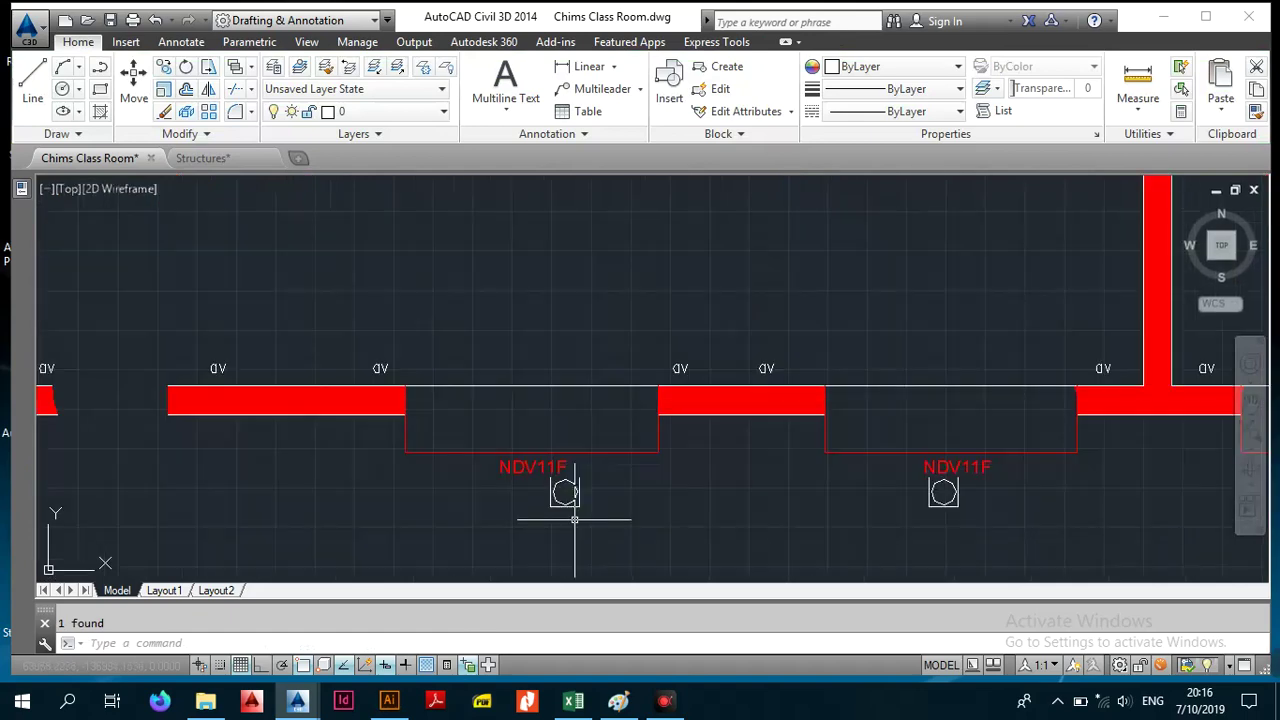
middle_drag(578, 510, 596, 461)
click(651, 433)
click(505, 469)
key(Delete)
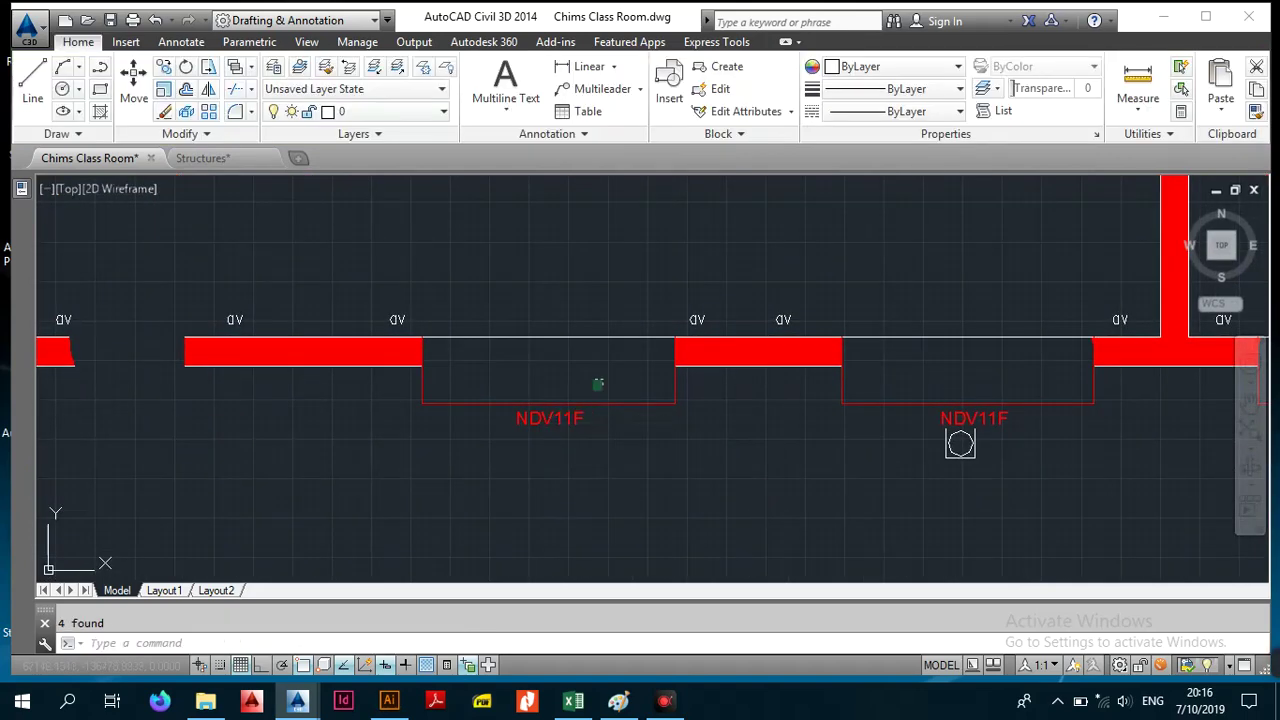
click(572, 462)
key(Delete)
Erase Classroom 3's second NDV11F window and the column in front of it
middle_drag(750, 424, 510, 364)
scroll(510, 364, down, 3)
click(695, 324)
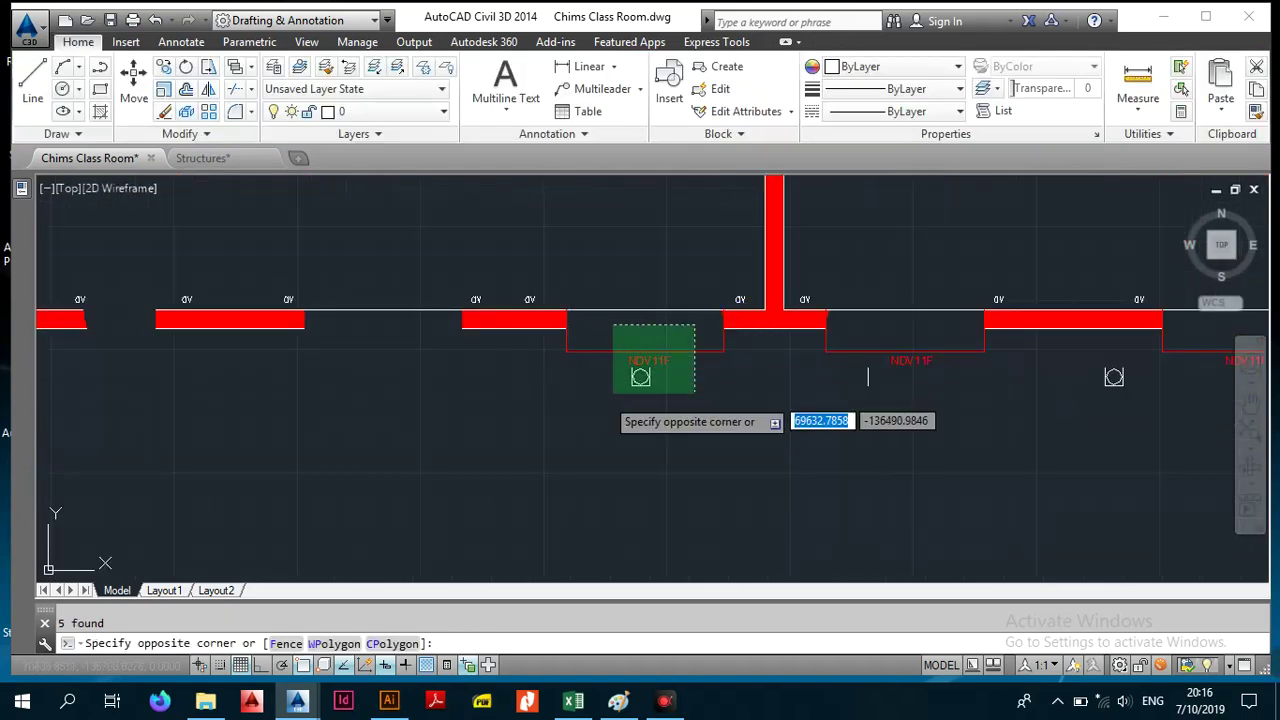
click(613, 392)
key(Delete)
Erase Classroom 2's first NDV11F window with its leftover side lines, plus the nearby tick and column
middle_drag(857, 386, 455, 408)
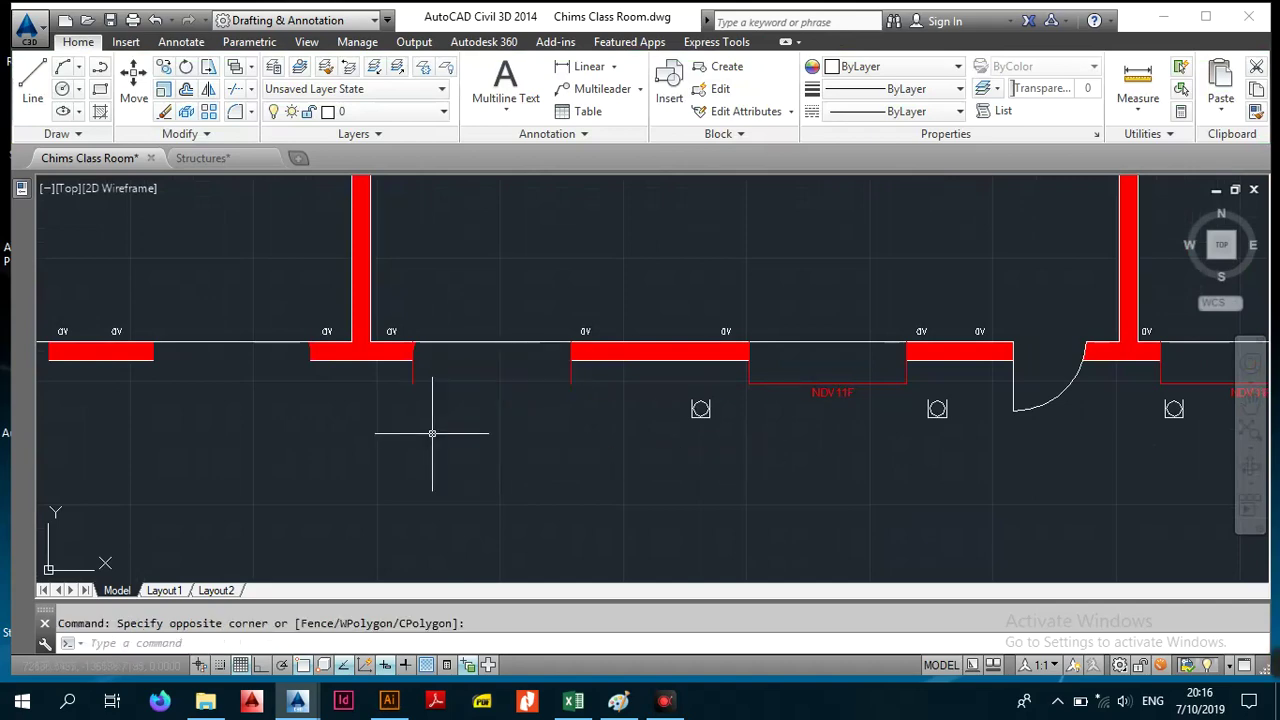
click(721, 421)
middle_drag(721, 421, 543, 457)
key(Delete)
middle_drag(356, 471, 569, 540)
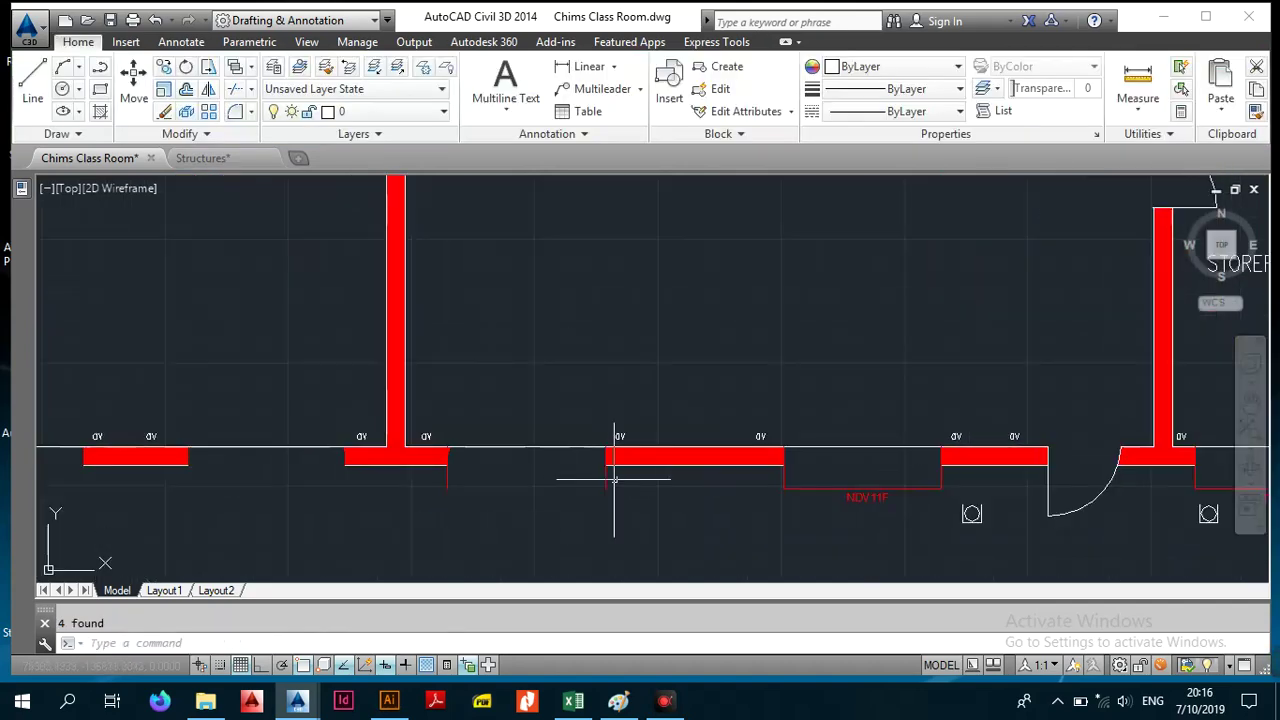
click(625, 481)
click(424, 506)
key(Delete)
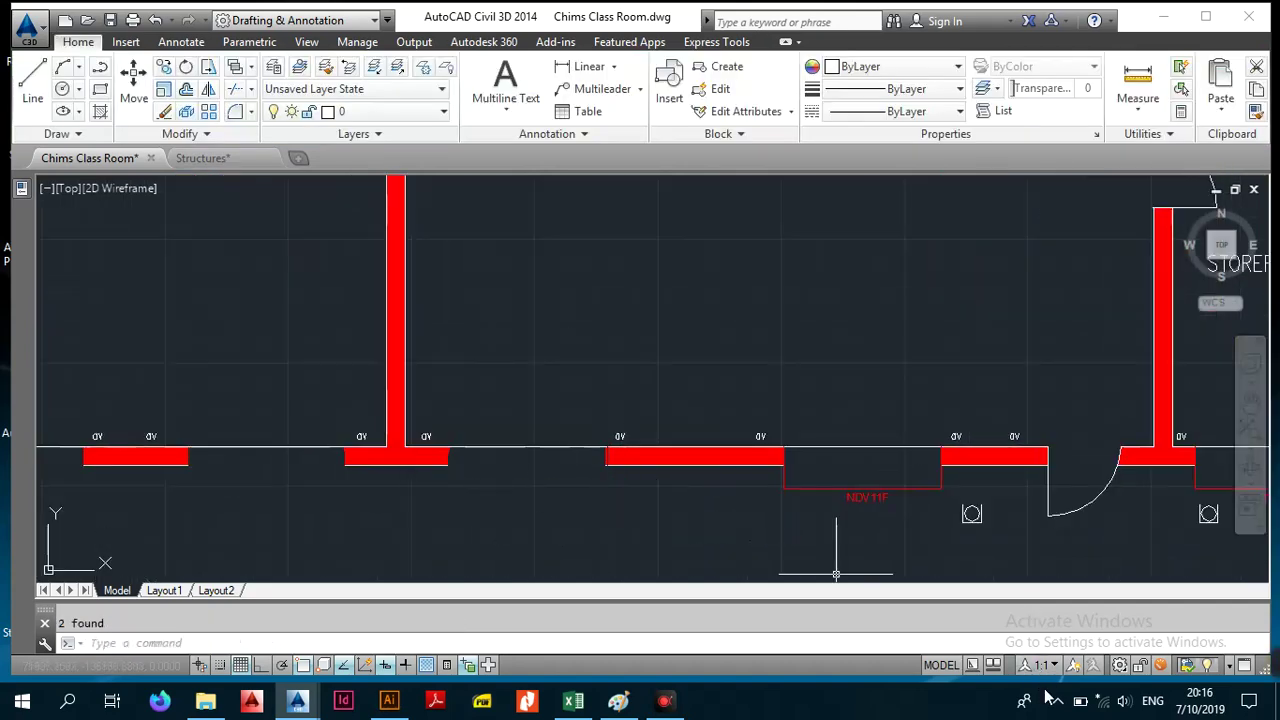
click(1053, 701)
click(1016, 590)
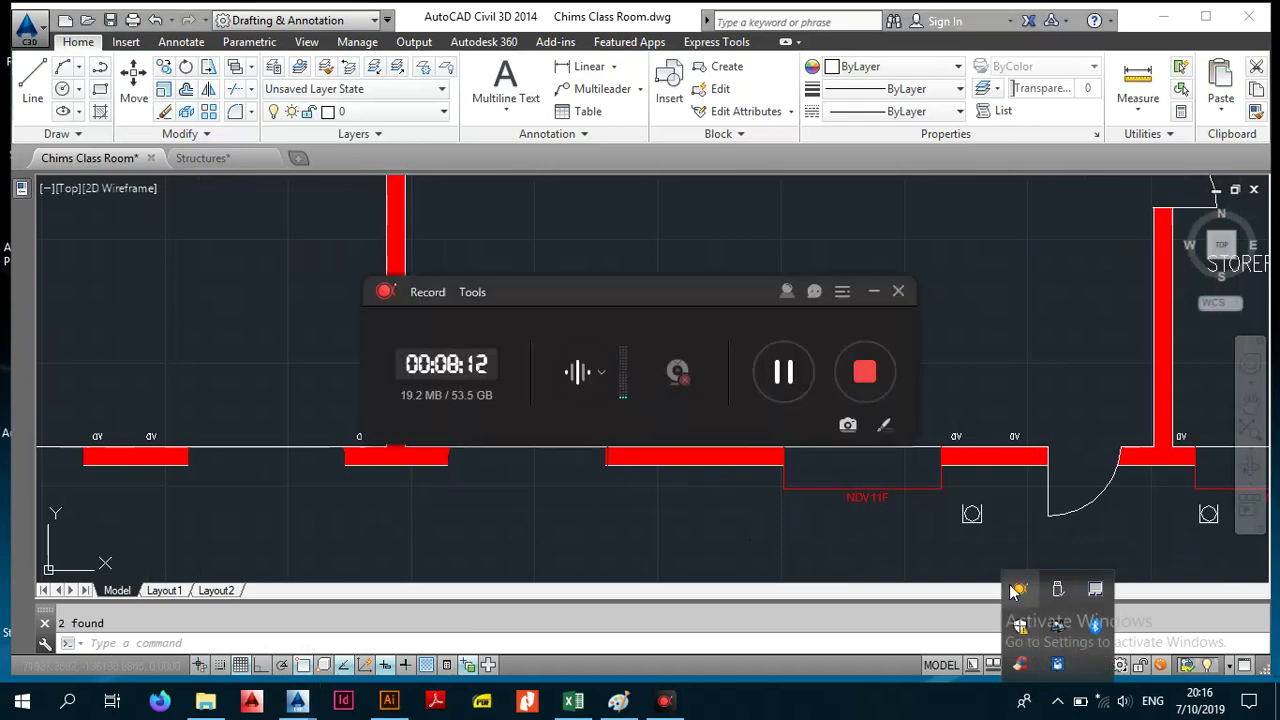
click(1015, 242)
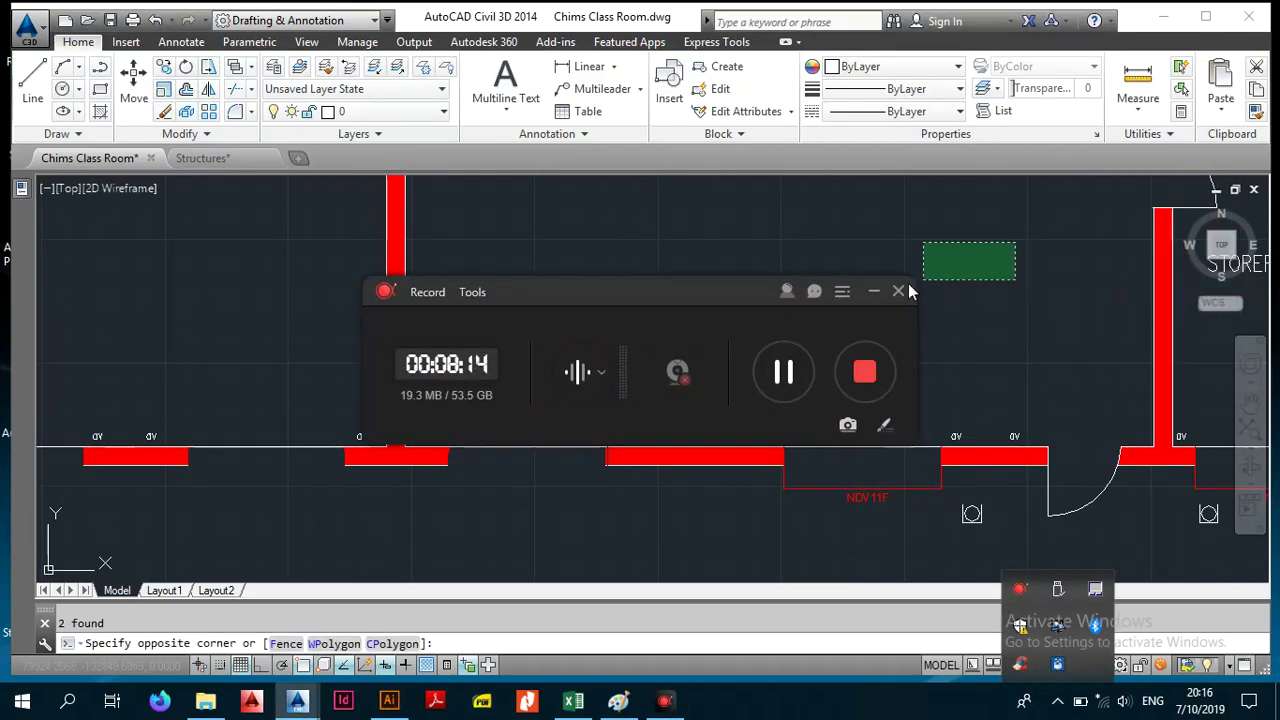
click(873, 291)
click(1007, 480)
Erase Classroom 2's second NDV11F window, its leftover outline and the adjacent column
middle_drag(1007, 480, 549, 306)
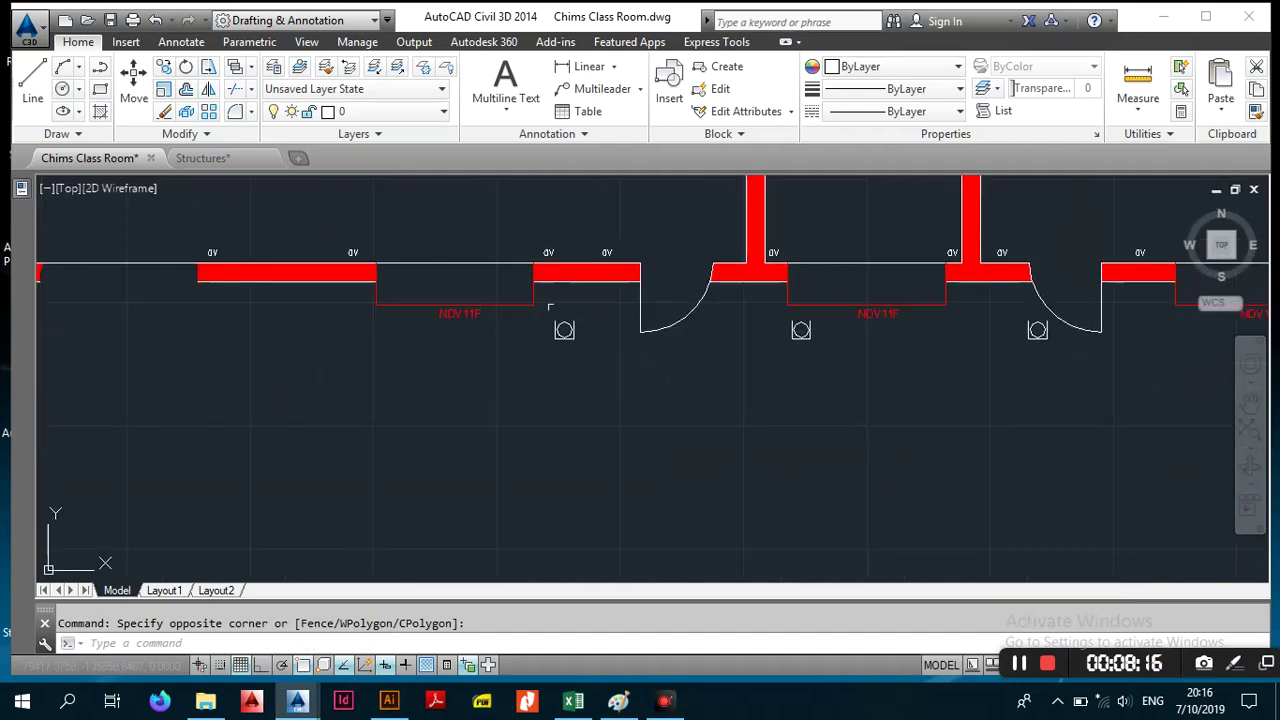
click(583, 293)
click(502, 350)
key(space)
mouse_move(600, 347)
middle_down()
mouse_move(400, 447)
mouse_move(537, 418)
middle_up()
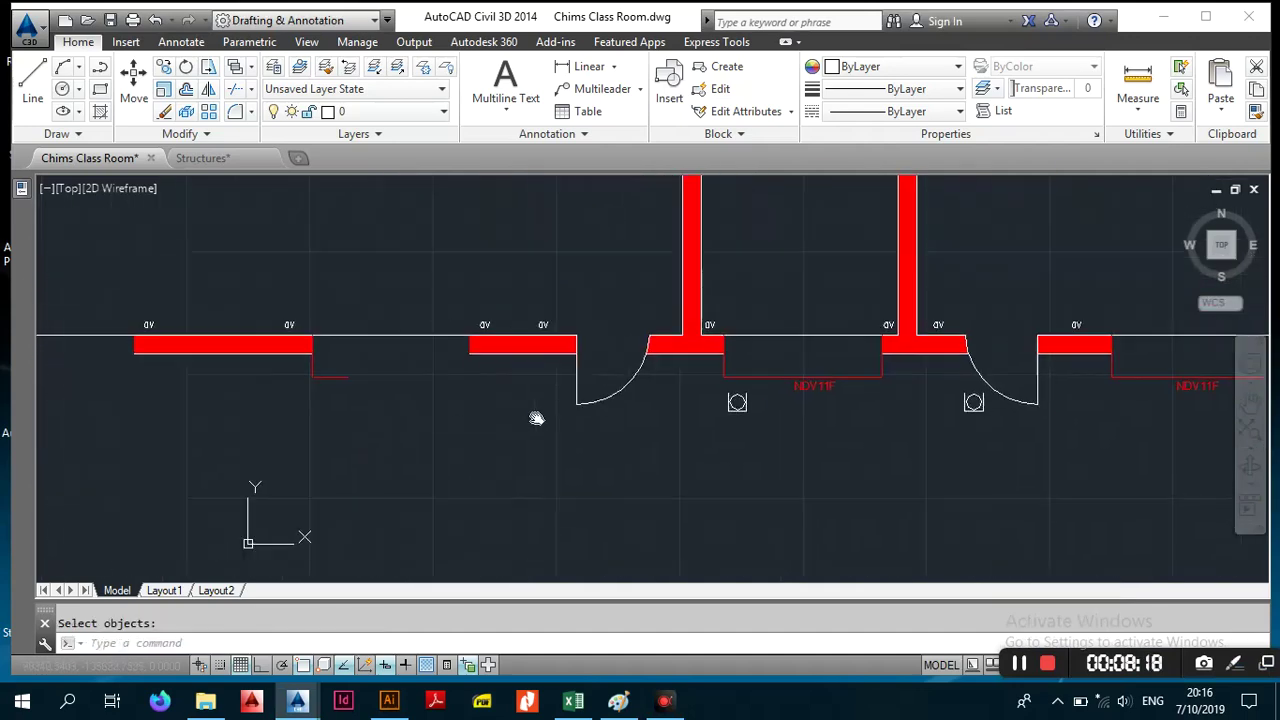
click(377, 371)
click(289, 403)
key(space)
middle_drag(289, 403, 321, 398)
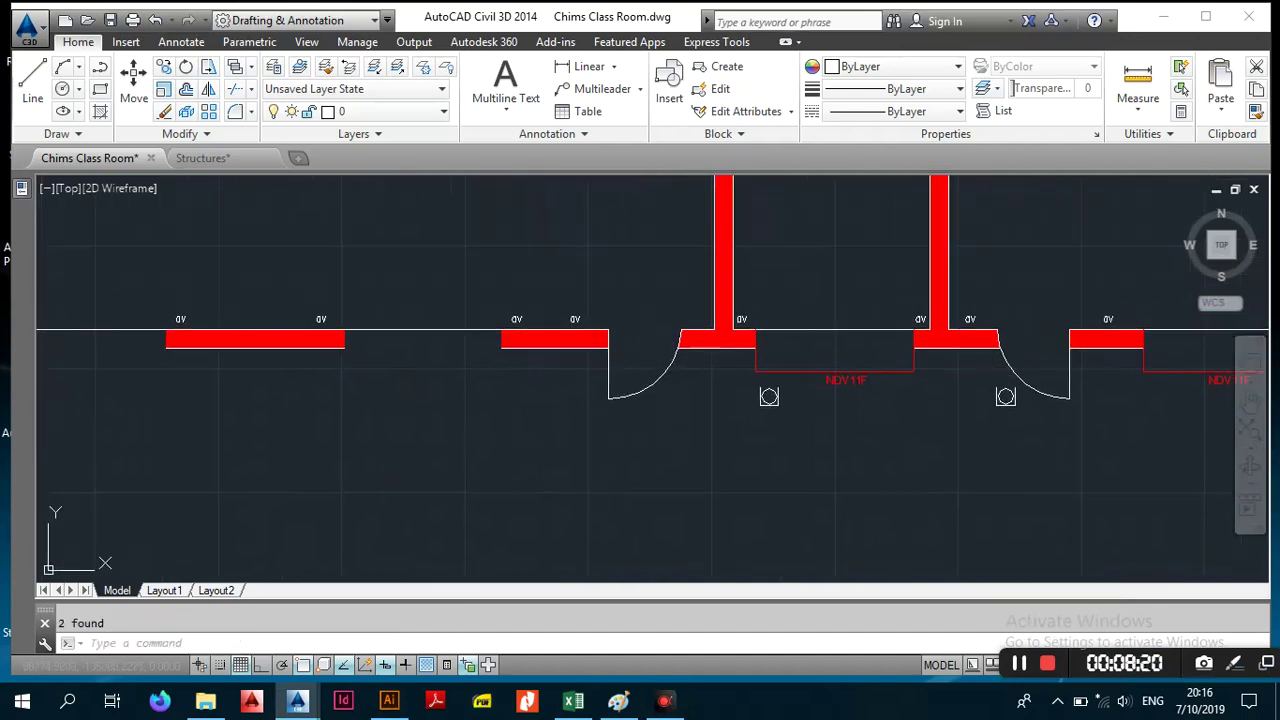
Erase Classroom 2's front door and the column in front of Storeroom 2
click(645, 372)
click(551, 420)
key(space)
middle_drag(812, 415, 697, 449)
click(716, 429)
click(600, 460)
key(space)
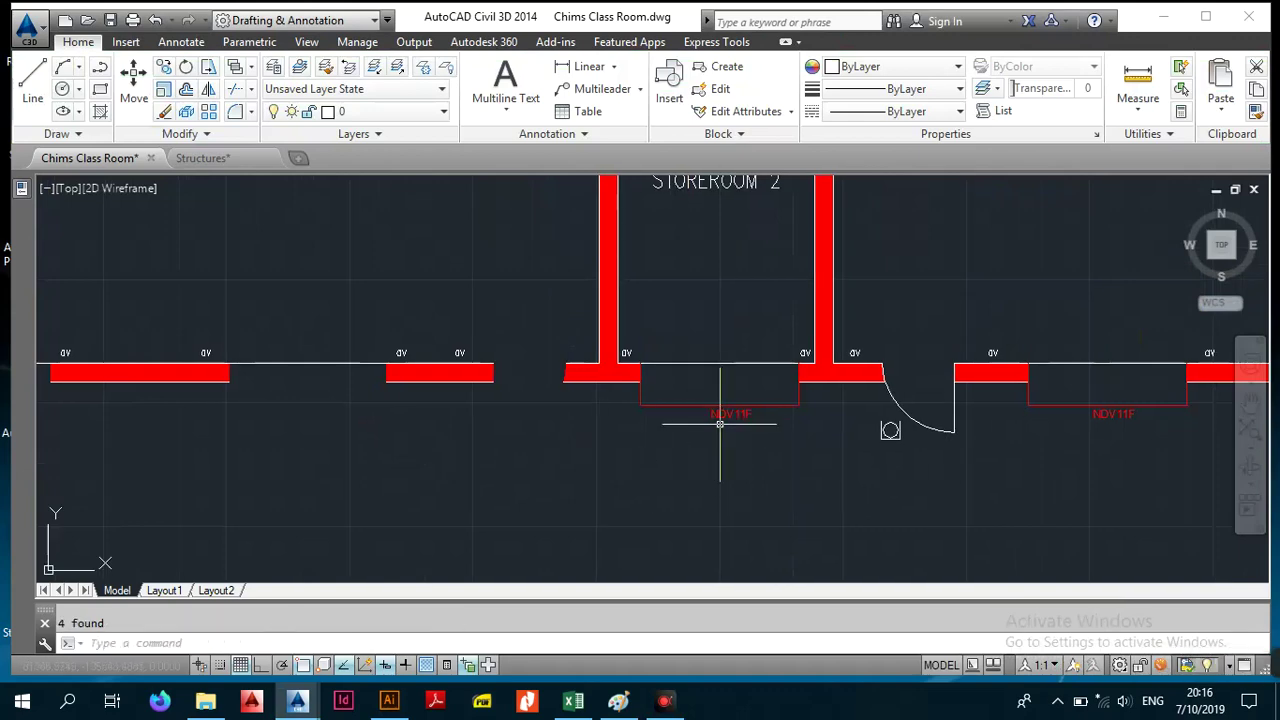
Erase Storeroom 2's NDV11F window with its side lines, plus Classroom 1's front door and adjacent column
click(727, 404)
click(668, 460)
key(space)
middle_drag(962, 432, 664, 409)
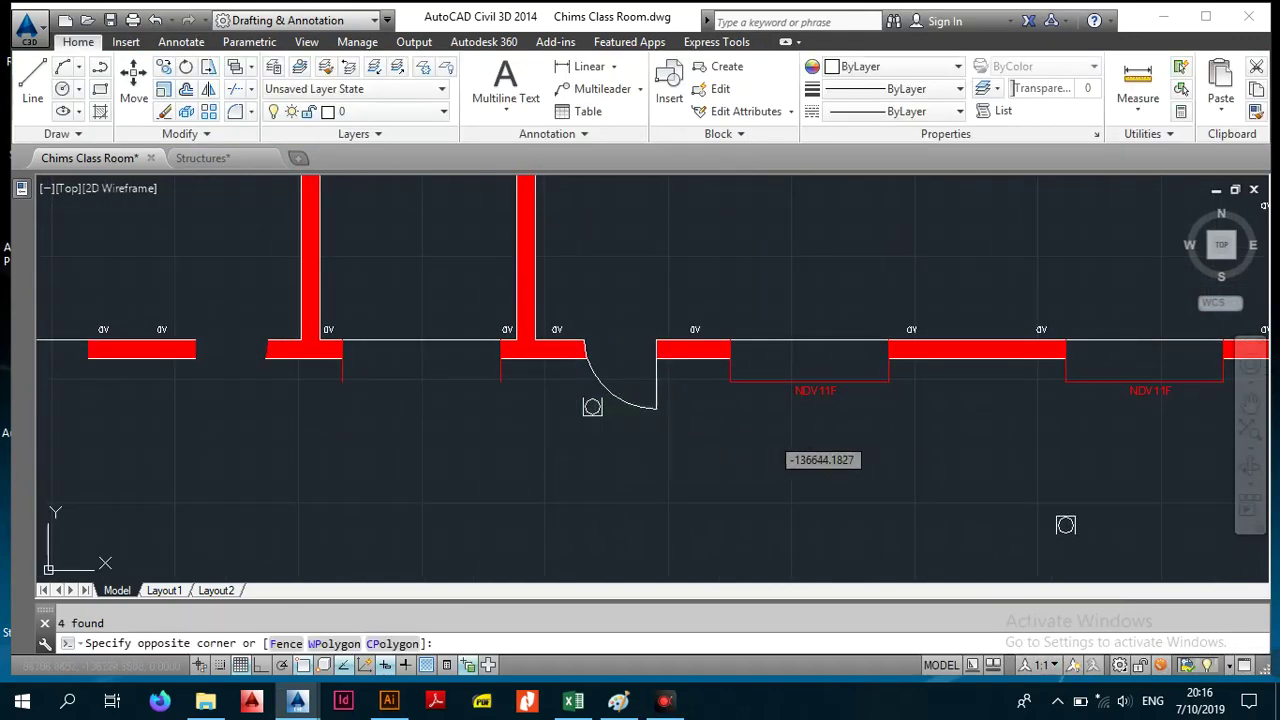
click(534, 437)
key(space)
middle_drag(480, 461, 567, 525)
click(614, 439)
click(367, 471)
key(space)
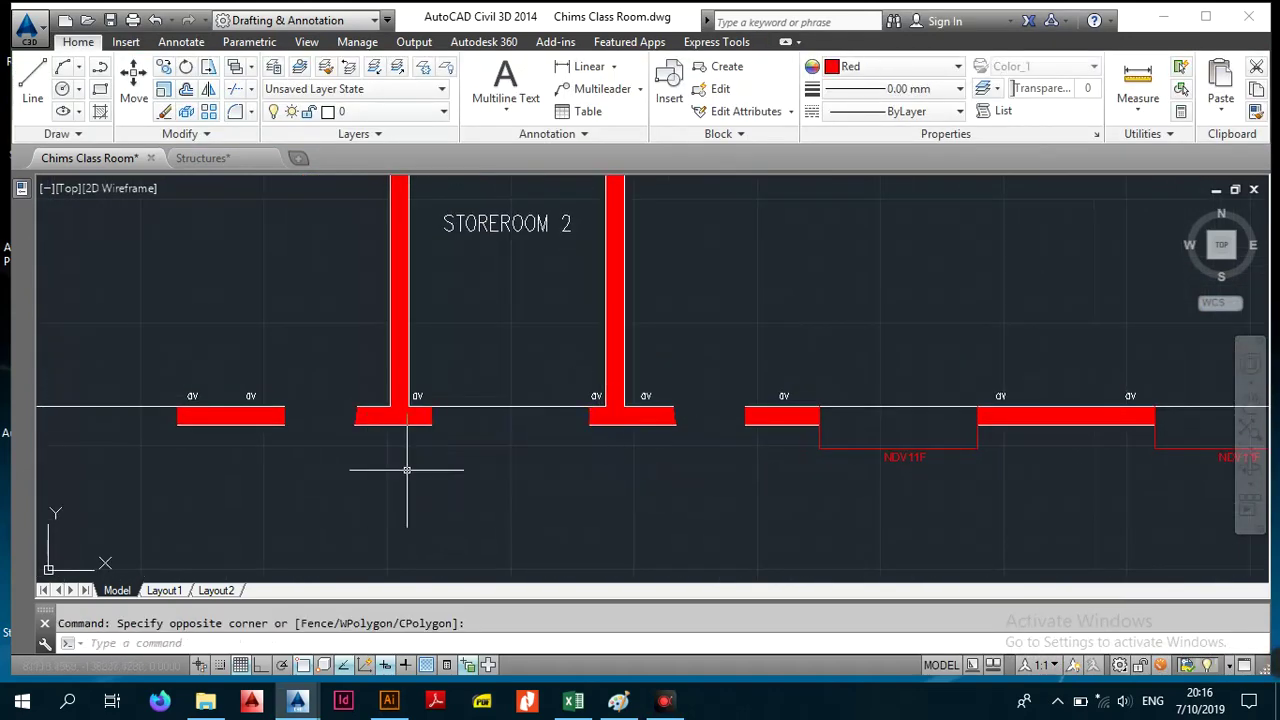
click(407, 470)
Erase both NDV11F windows of Classroom 1 and the last columns in front of them
middle_drag(791, 478, 449, 413)
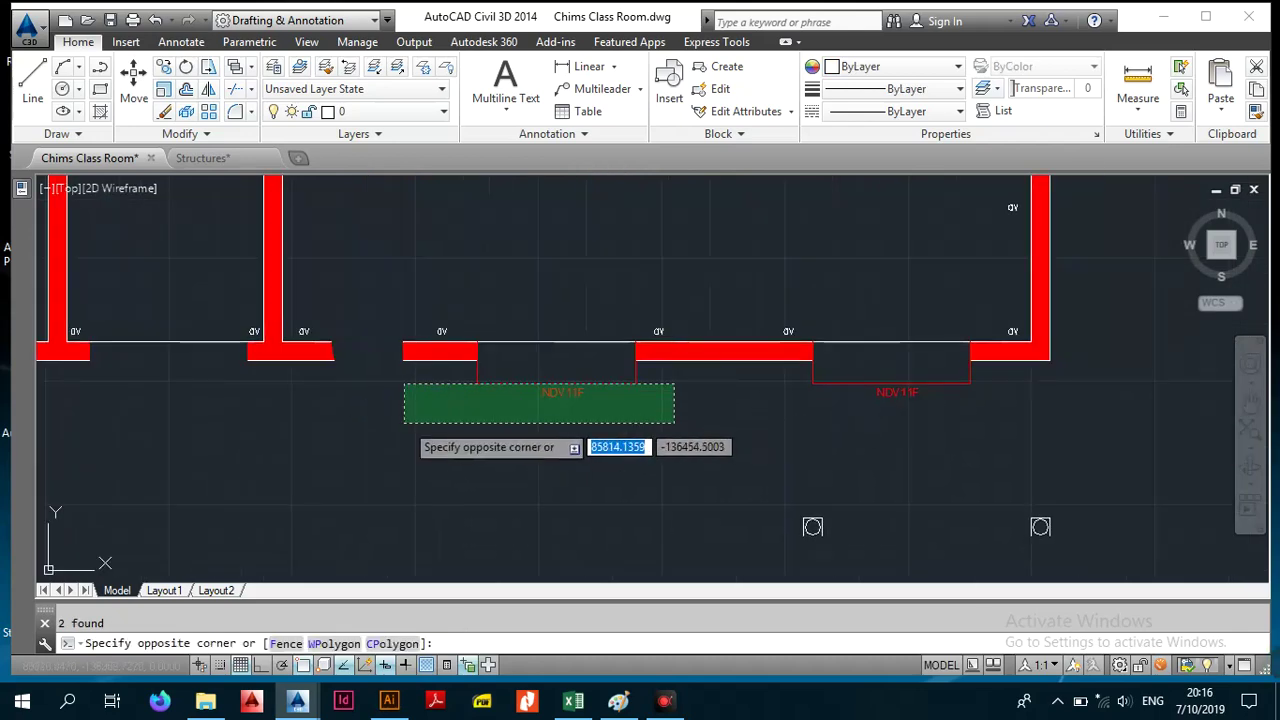
click(402, 424)
mouse_move(841, 415)
middle_down()
mouse_move(692, 429)
mouse_move(488, 300)
middle_up()
click(842, 397)
click(617, 419)
key(Delete)
click(743, 335)
click(328, 454)
key(Delete)
Erase the Classroom 1 label and the dimensions beside its outer end wall
scroll(428, 422, down, 5)
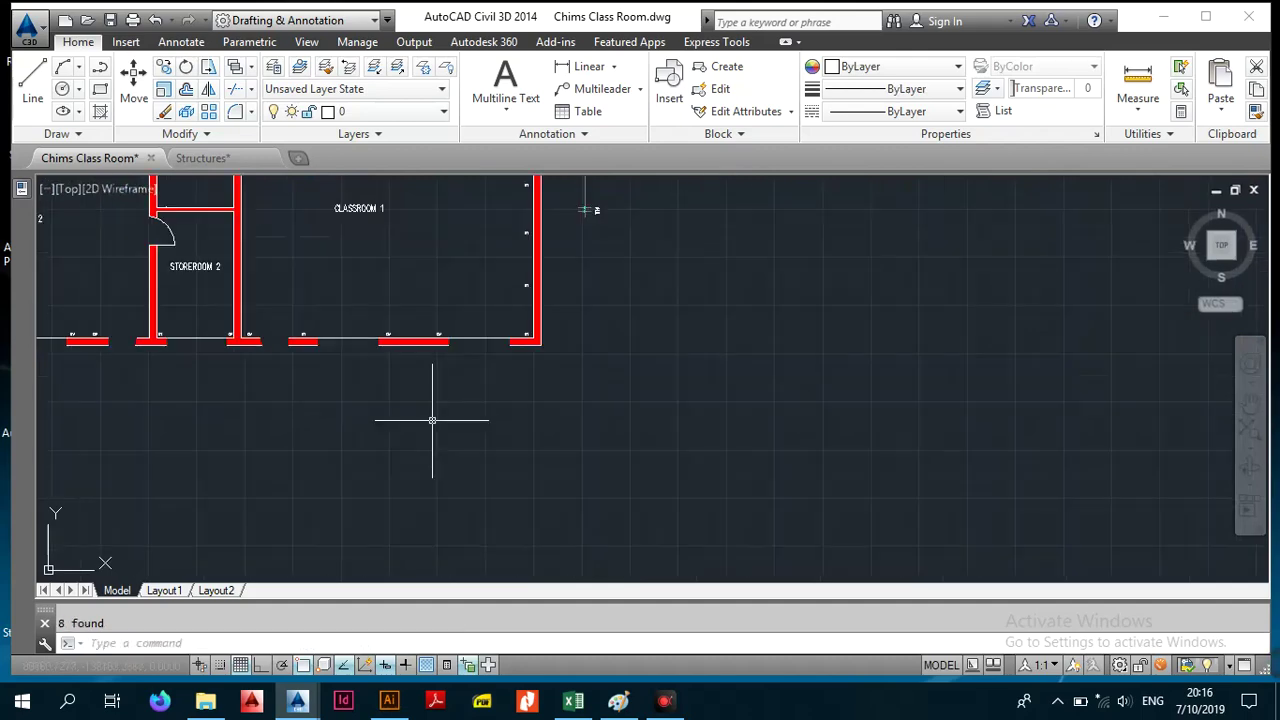
mouse_move(389, 250)
middle_down()
mouse_move(411, 377)
mouse_move(334, 388)
middle_up()
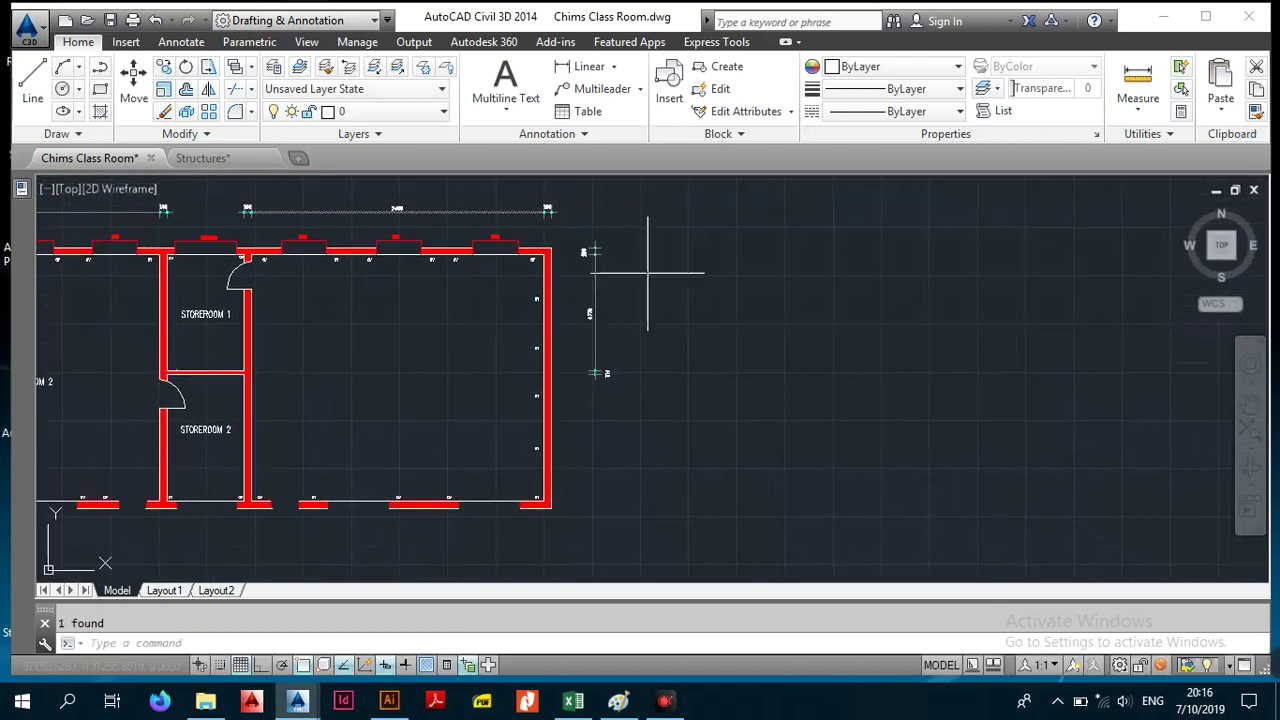
click(673, 233)
click(566, 401)
Erase the overall dimension and the dimensions above Classroom 1, Storeroom 1 and Classroom 2
middle_drag(524, 337, 544, 373)
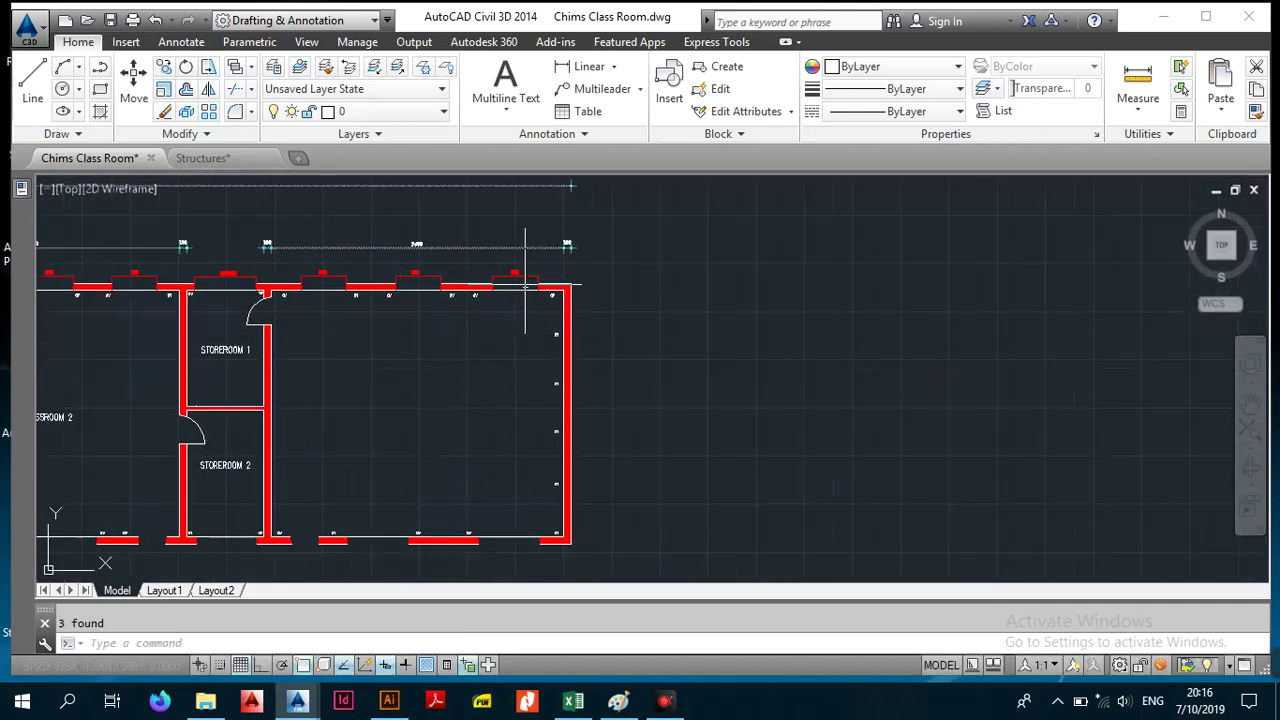
middle_drag(524, 283, 590, 407)
click(680, 303)
click(302, 375)
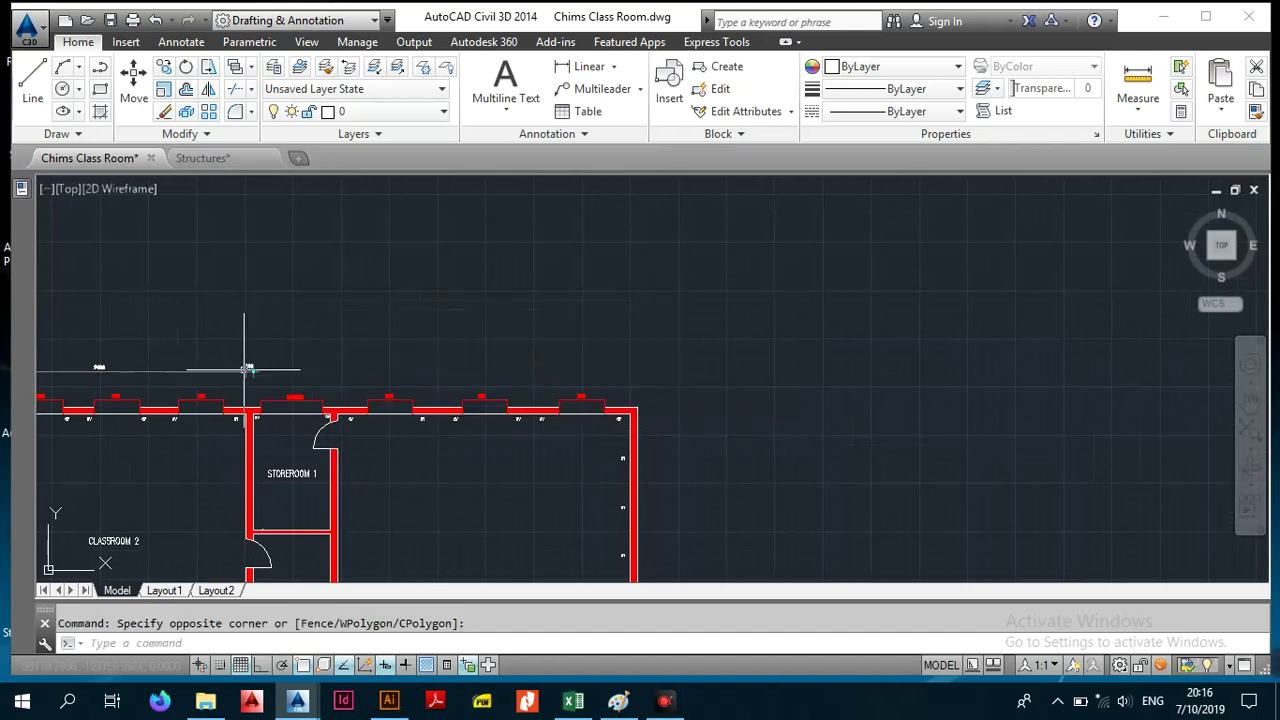
middle_drag(246, 363, 517, 381)
click(428, 340)
click(290, 399)
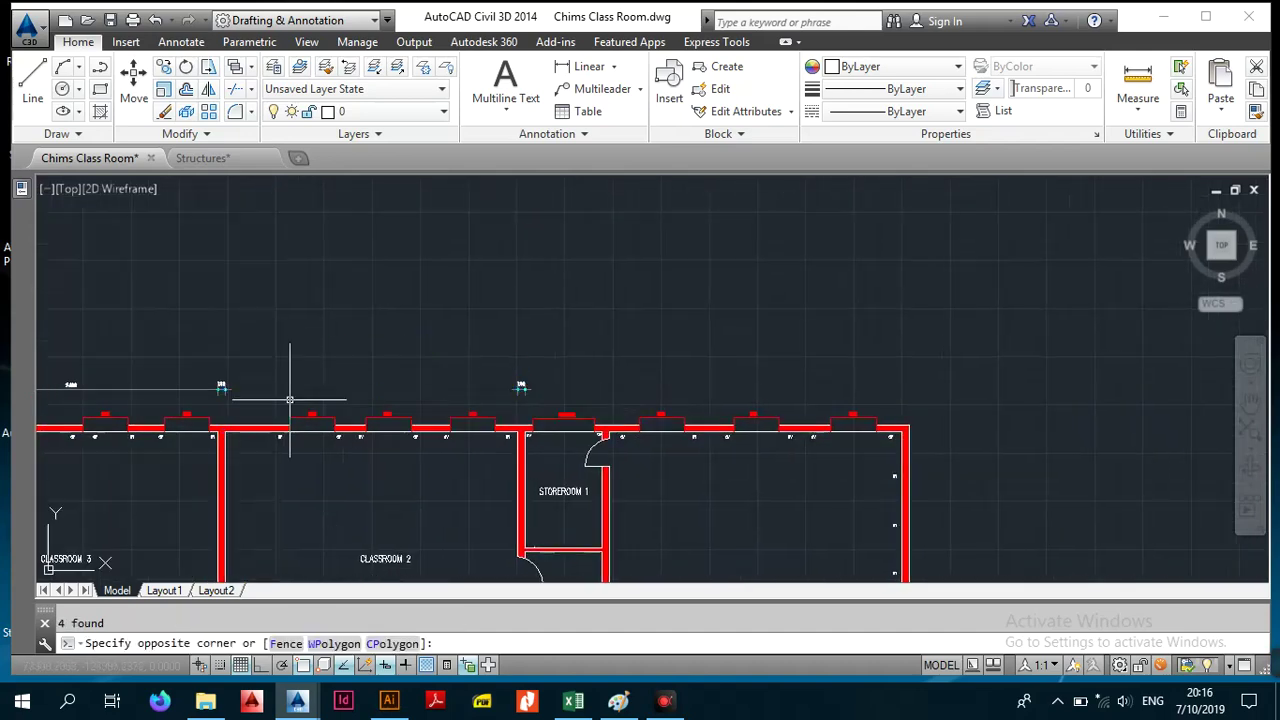
Erase the remaining dimensions above the back wall, from Storeroom 1's wall across to Classroom 4
middle_drag(139, 410, 343, 400)
click(472, 352)
click(207, 386)
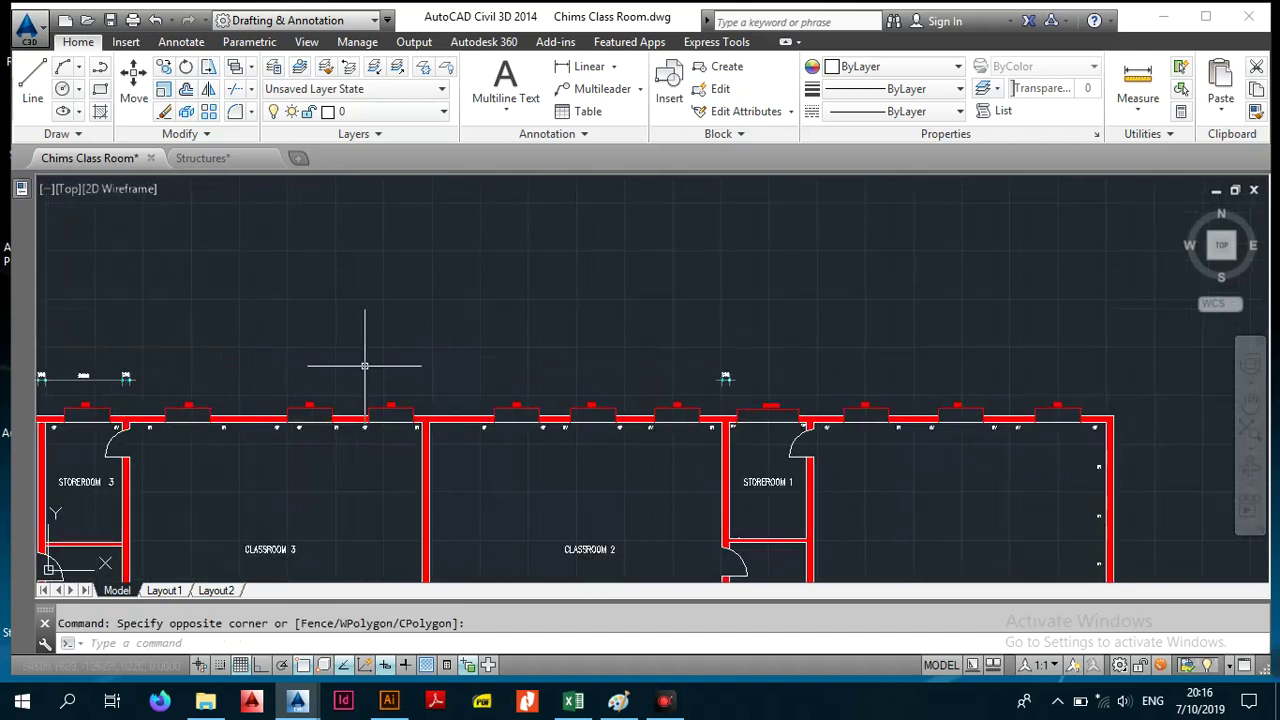
middle_drag(573, 388, 415, 399)
click(624, 362)
click(510, 397)
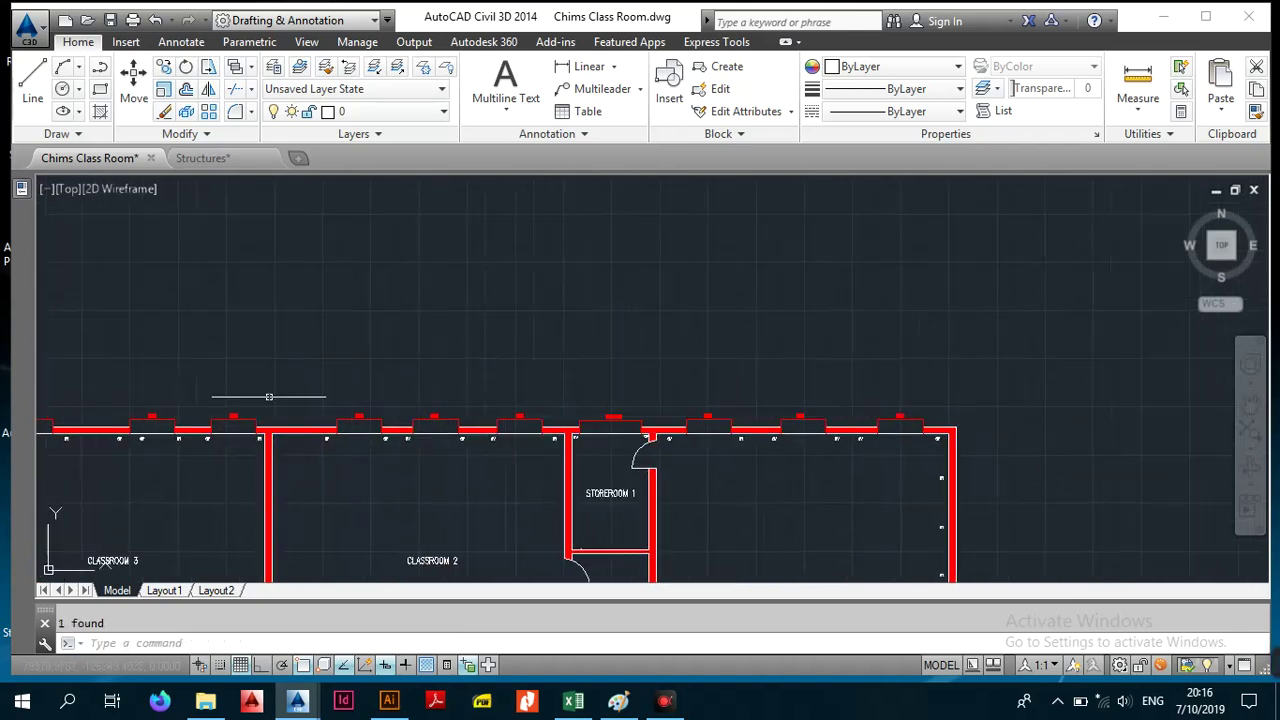
middle_drag(269, 397, 552, 380)
click(717, 307)
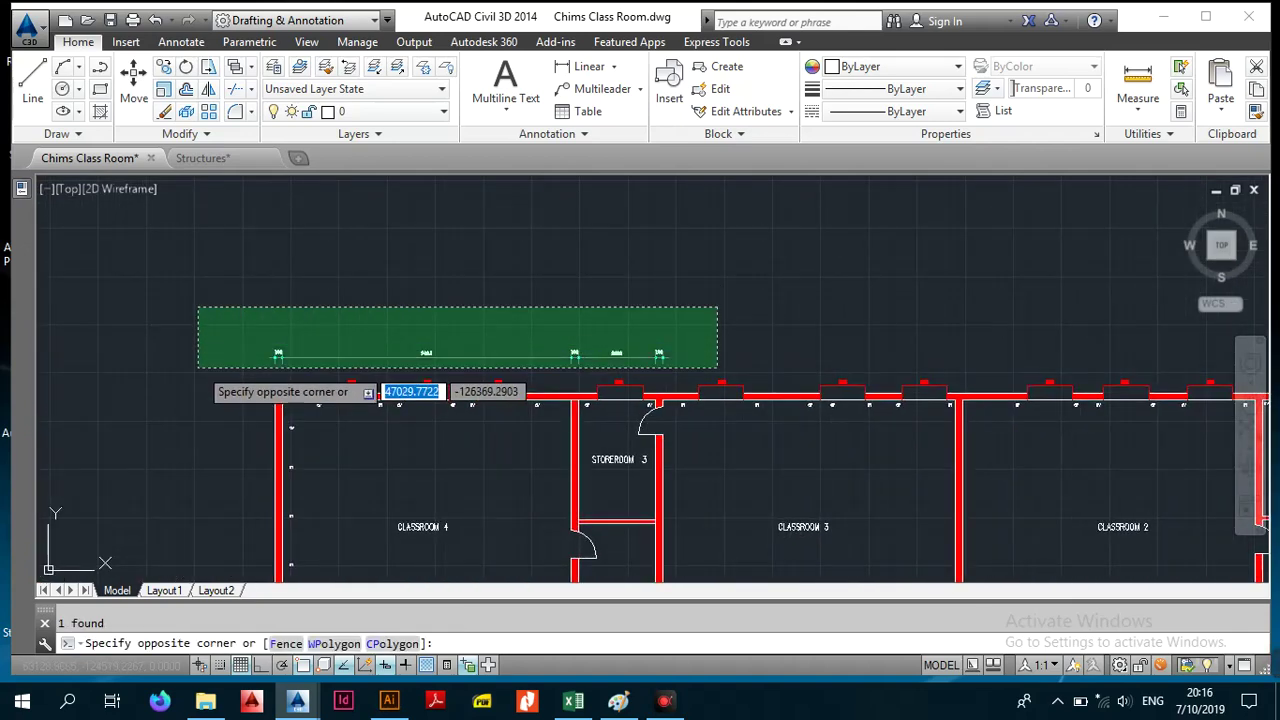
click(198, 368)
Erase the Classroom 4 room label
middle_drag(270, 450, 315, 268)
click(491, 320)
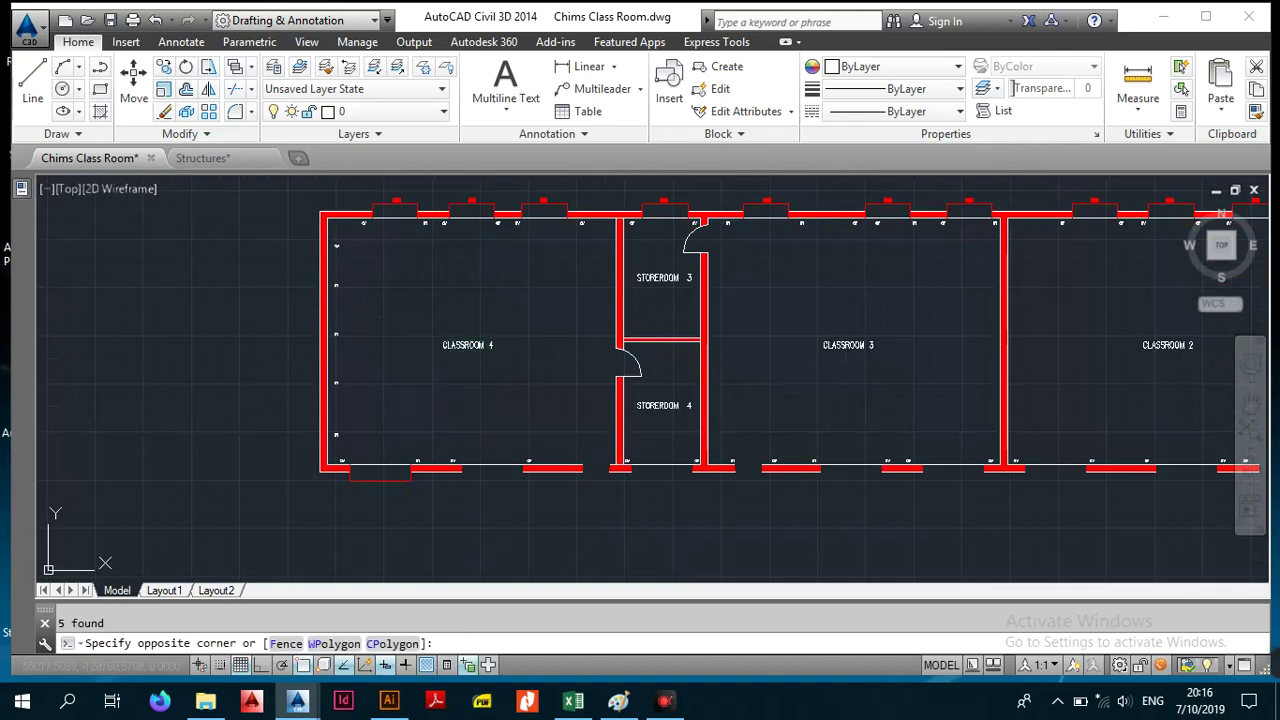
click(369, 411)
key(Delete)
Erase the upper "av" labels along Classroom 4's outer end wall
scroll(350, 403, up, 7)
middle_drag(345, 417, 420, 538)
scroll(408, 391, down, 4)
click(417, 245)
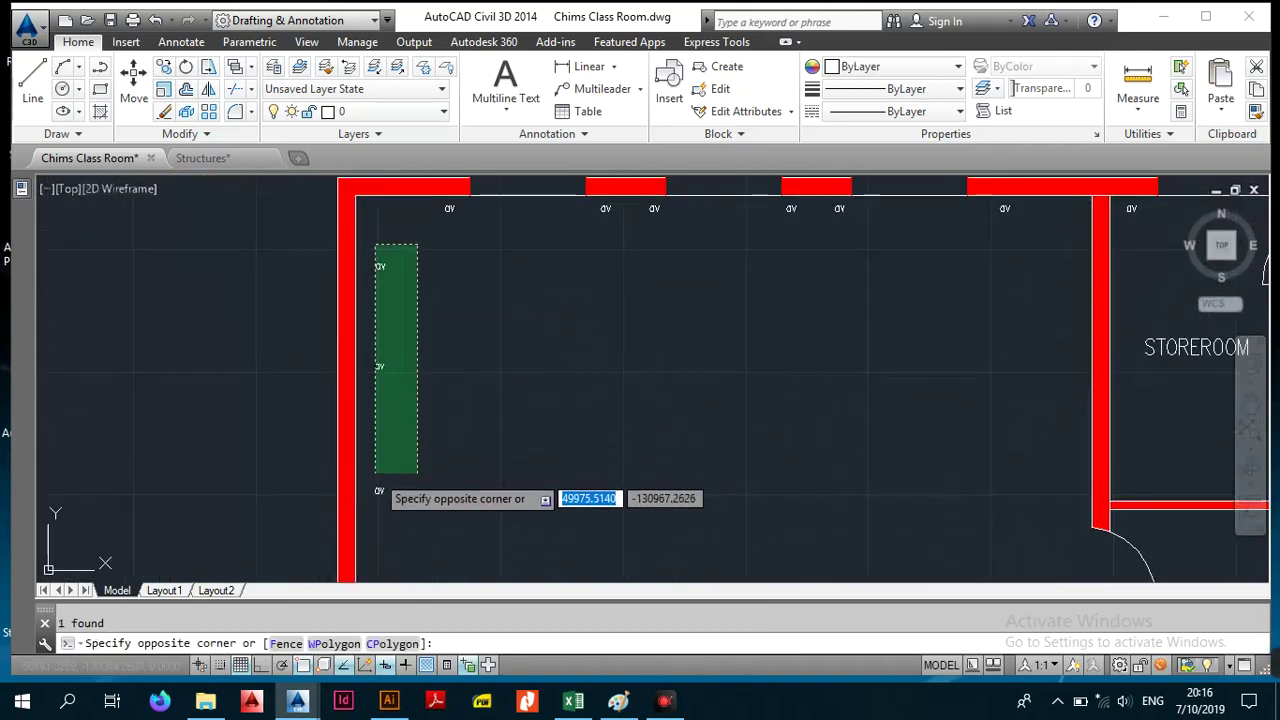
click(372, 498)
key(Delete)
Erase the "av" labels along Classroom 4's back wall
mouse_move(708, 229)
middle_down()
mouse_move(692, 386)
mouse_move(247, 409)
middle_up()
scroll(733, 366, up, 2)
click(877, 366)
click(214, 430)
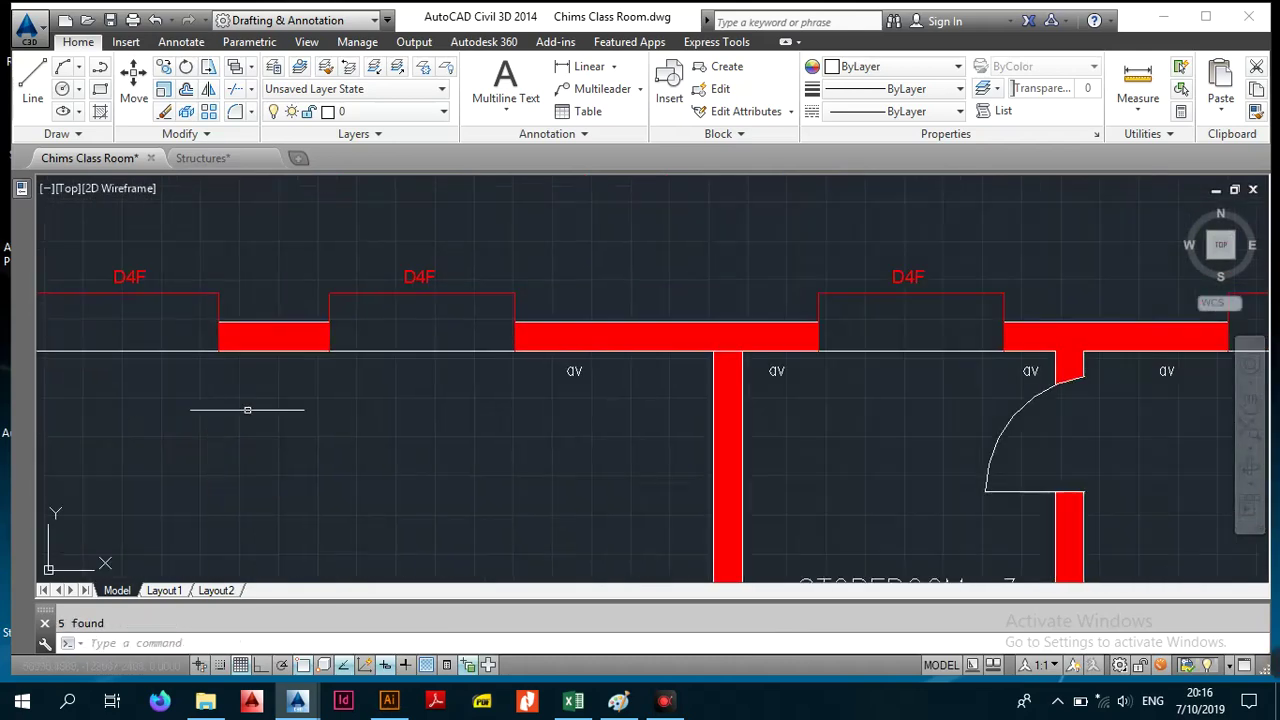
click(612, 366)
click(548, 388)
key(Delete)
Erase the remaining "av" labels at the lower end wall and front corner of Classroom 4
mouse_move(474, 490)
middle_down()
mouse_move(165, 382)
mouse_move(331, 314)
mouse_move(532, 184)
middle_up()
scroll(165, 382, down, 5)
scroll(330, 364, up, 2)
click(326, 304)
click(295, 430)
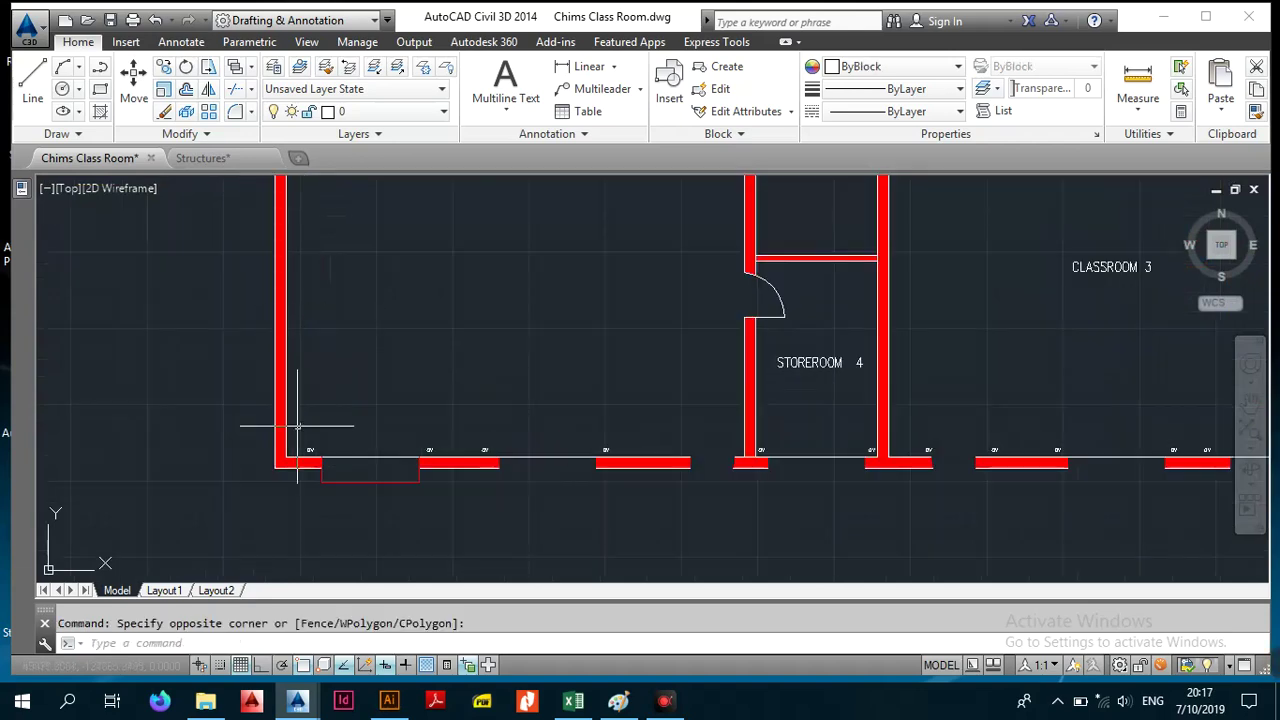
scroll(320, 430, up, 6)
middle_drag(323, 435, 424, 287)
click(472, 301)
click(332, 364)
key(Delete)
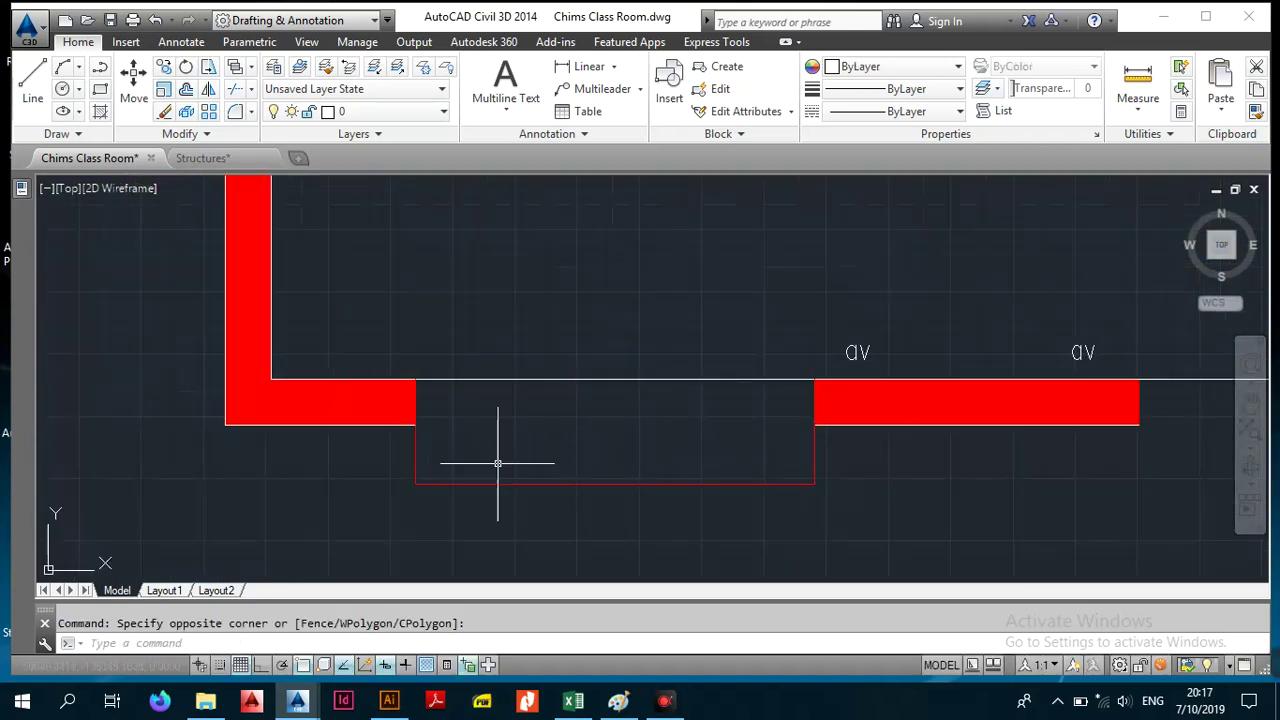
Erase the leftover window outline and the remaining "av" labels along Classroom 4's front wall
middle_drag(619, 454, 206, 474)
click(679, 329)
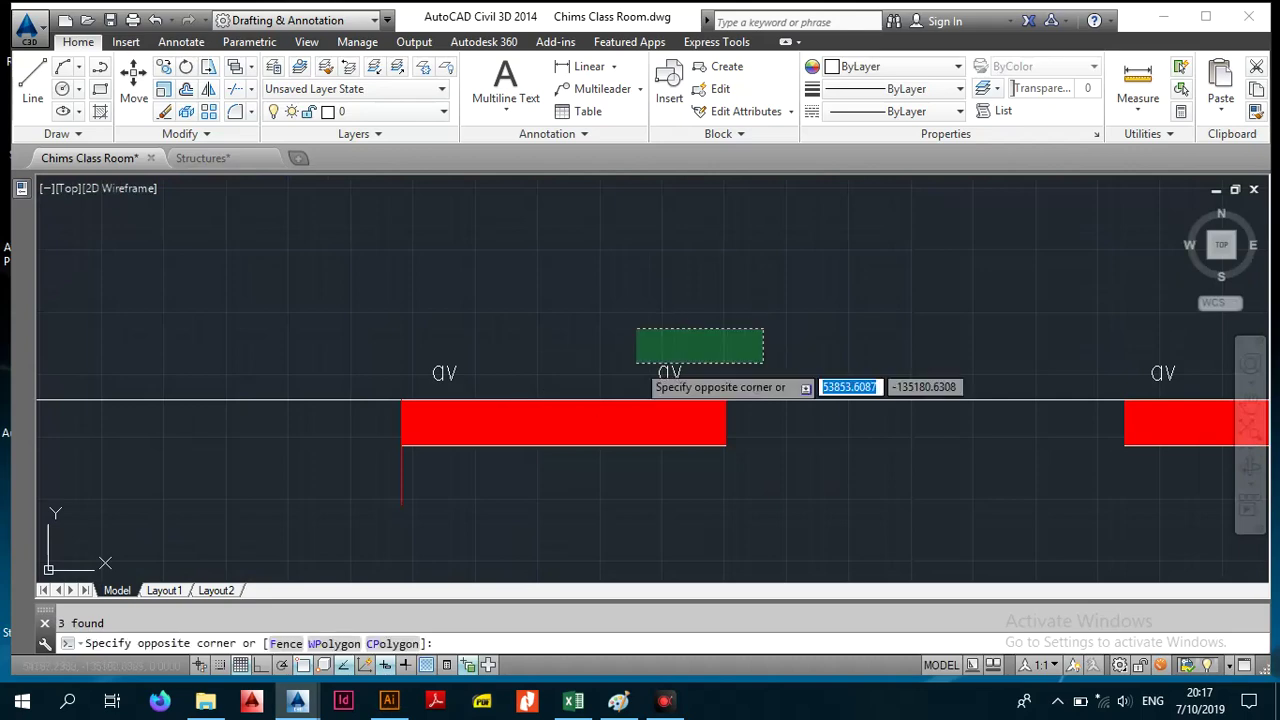
click(423, 372)
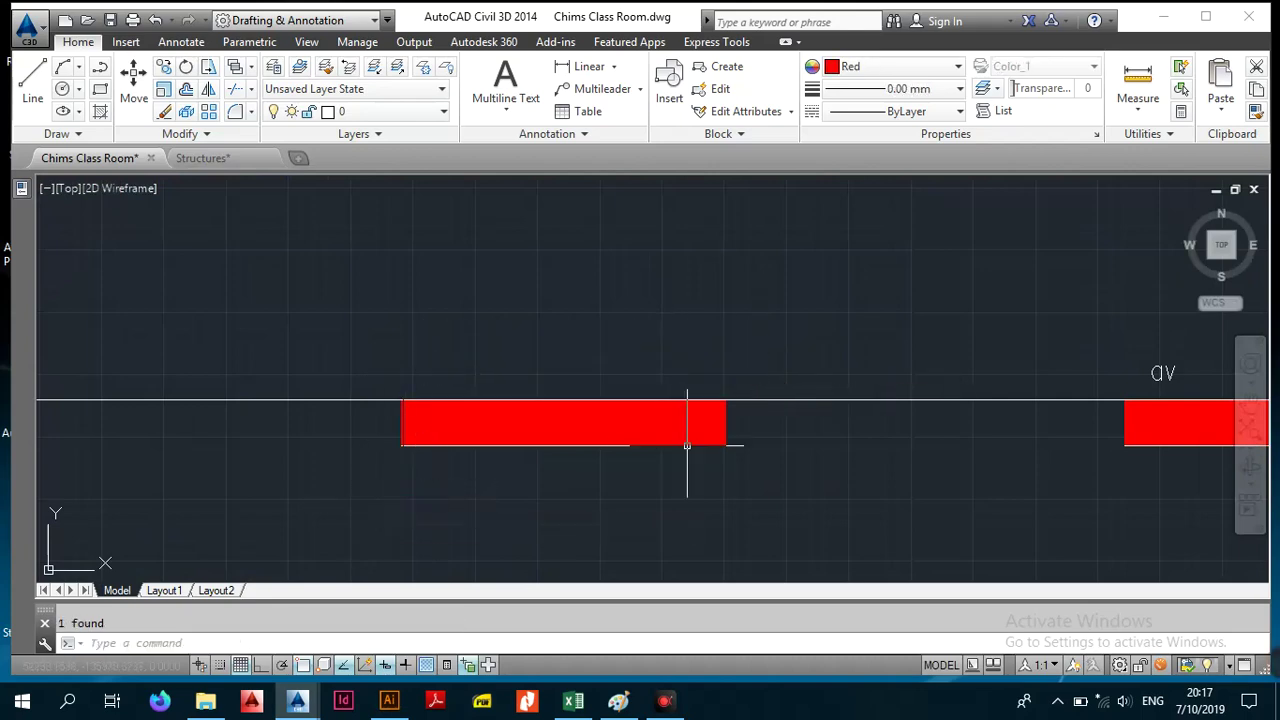
middle_drag(687, 445, 494, 423)
click(514, 394)
click(400, 440)
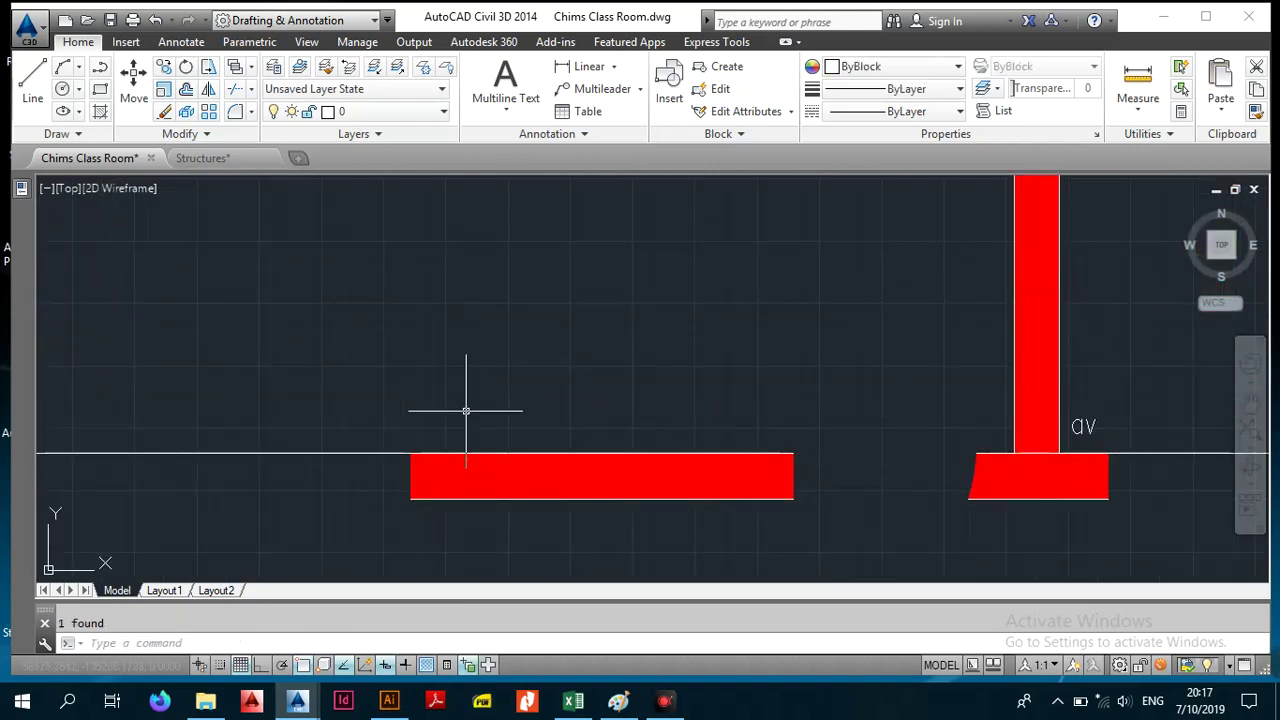
Erase the Storeroom 4 room label and the "av" labels along its front wall
scroll(466, 410, down, 4)
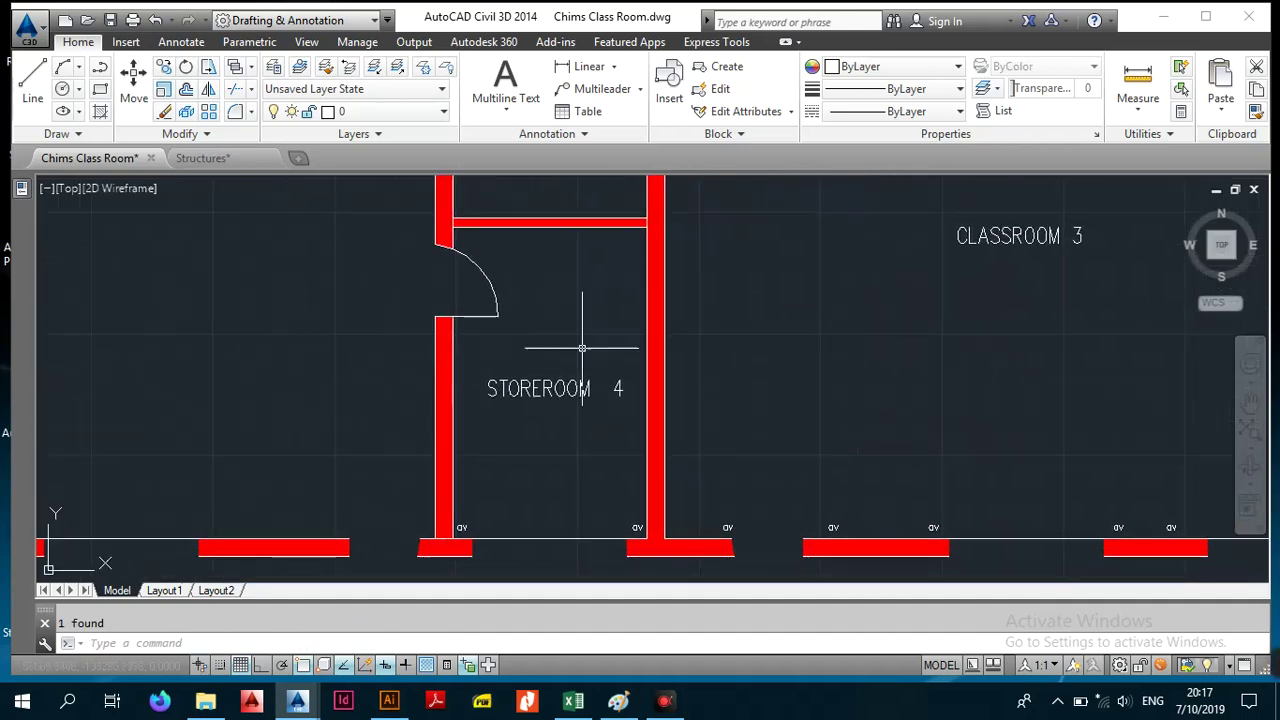
key(Delete)
middle_drag(421, 540, 437, 420)
scroll(439, 450, up, 4)
click(557, 317)
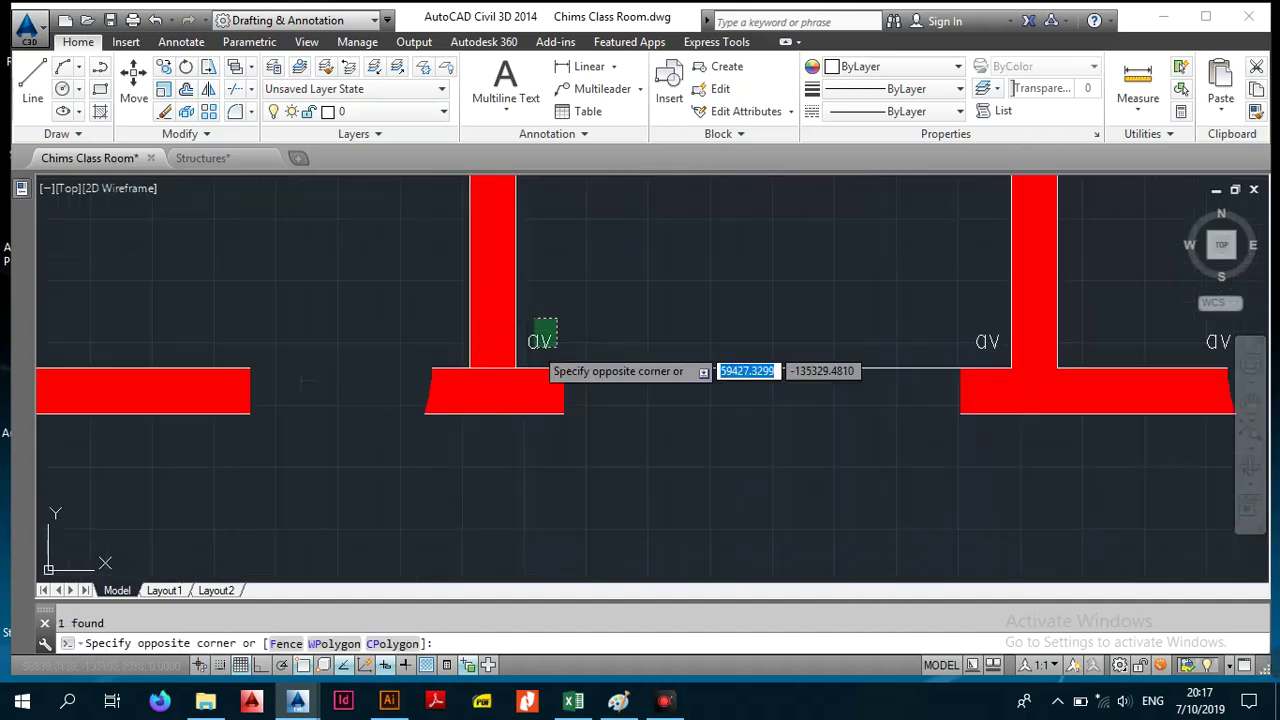
click(518, 376)
key(Delete)
middle_drag(726, 313, 390, 352)
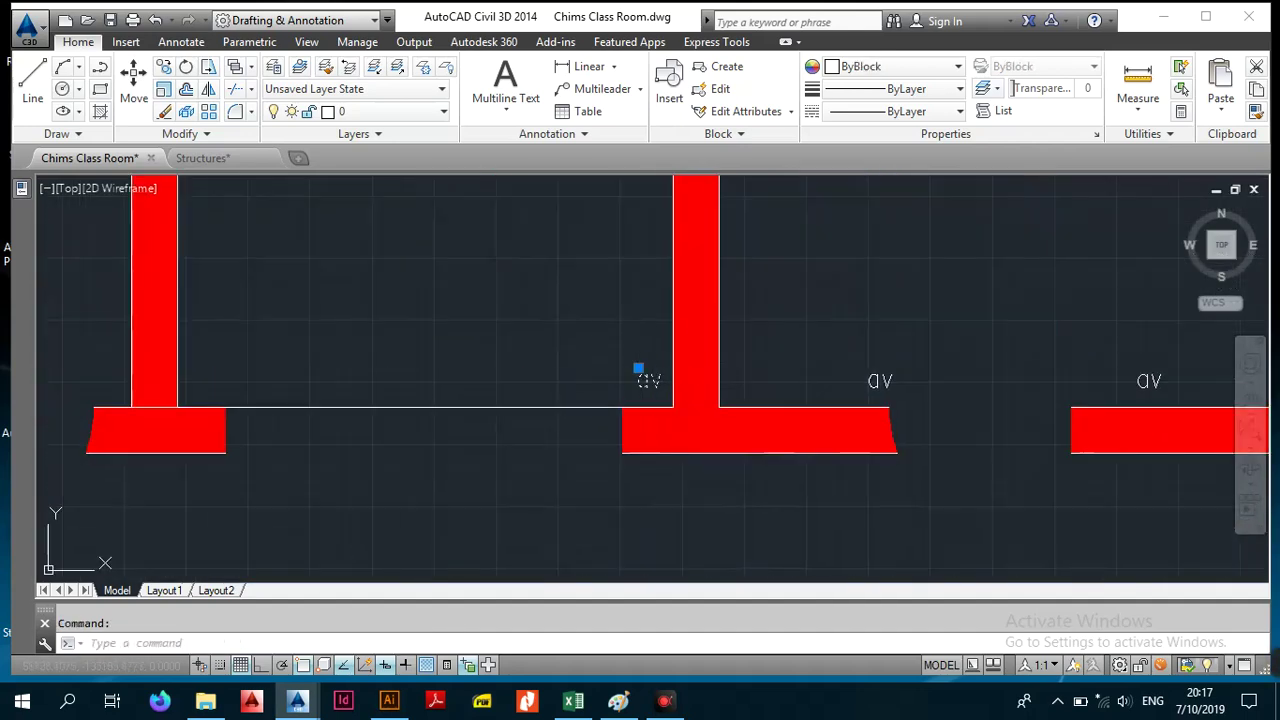
key(Delete)
Erase the door between Classroom 4 and Storeroom 4
scroll(494, 371, down, 2)
middle_drag(420, 290, 444, 490)
middle_drag(429, 343, 478, 472)
click(477, 346)
click(434, 420)
key(Delete)
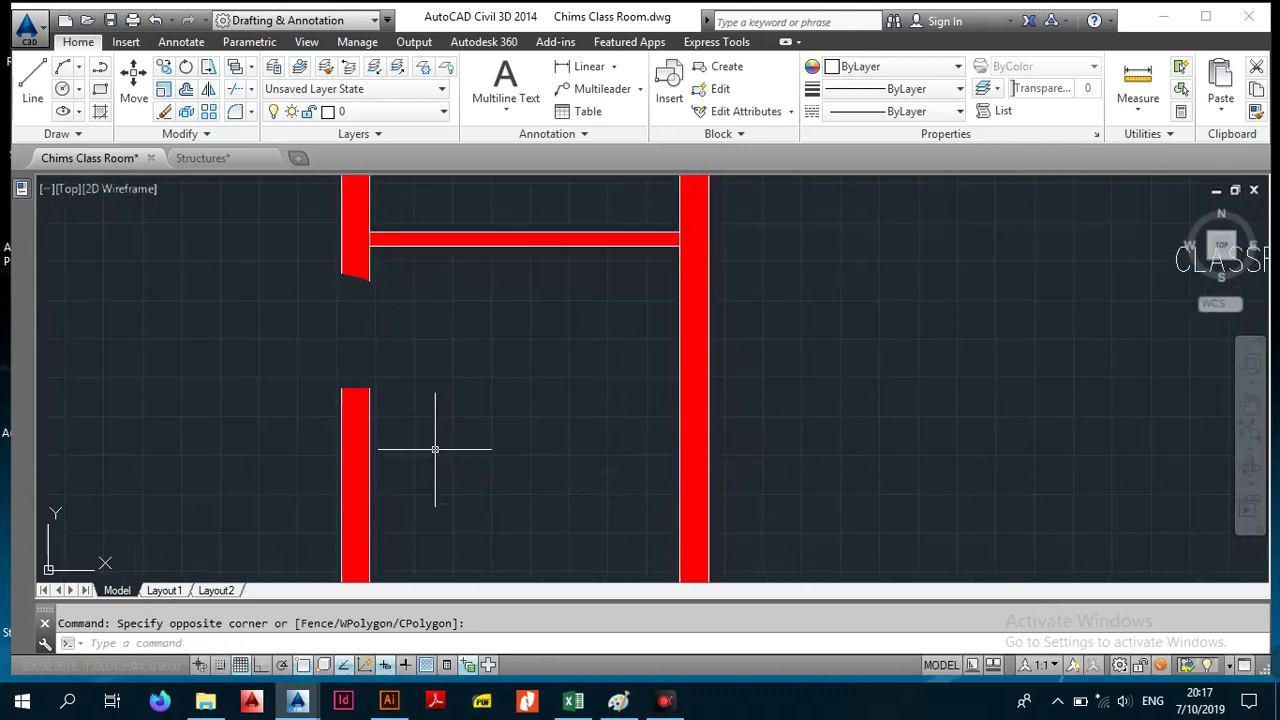
Erase the Storeroom 3 room label
scroll(408, 273, down, 6)
middle_drag(366, 197, 443, 477)
scroll(494, 457, up, 6)
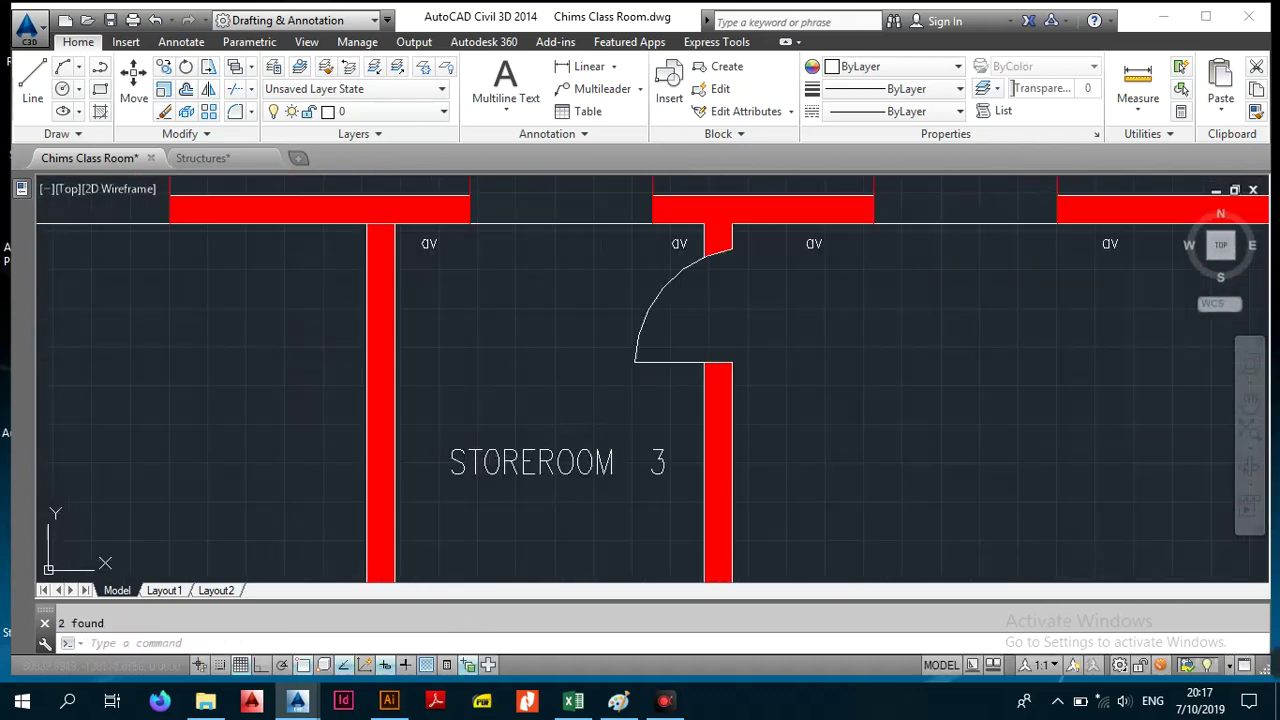
click(664, 421)
click(582, 467)
key(Delete)
Erase the "av" label in Storeroom 3's rear corner and the D4F window on its rear wall
middle_drag(461, 264, 499, 484)
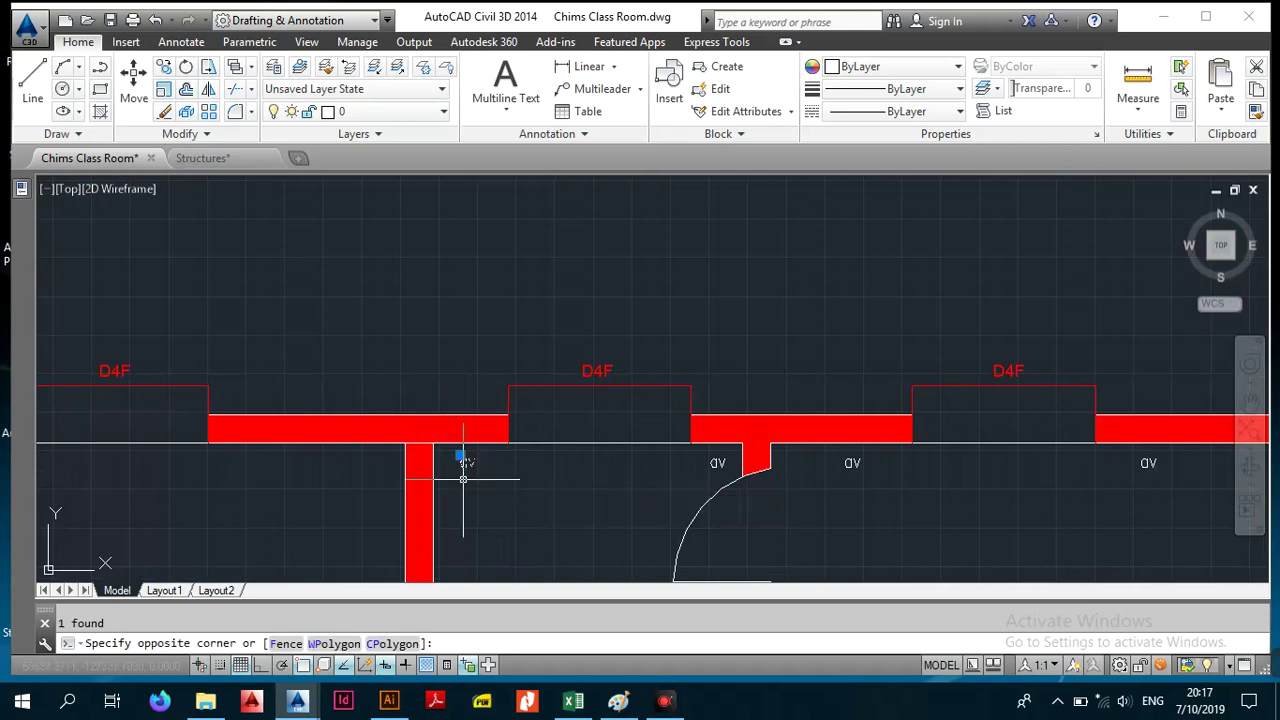
click(665, 327)
click(560, 412)
key(Delete)
Erase the three D4F windows with their labels along Classroom 4's rear wall
middle_drag(326, 353, 736, 337)
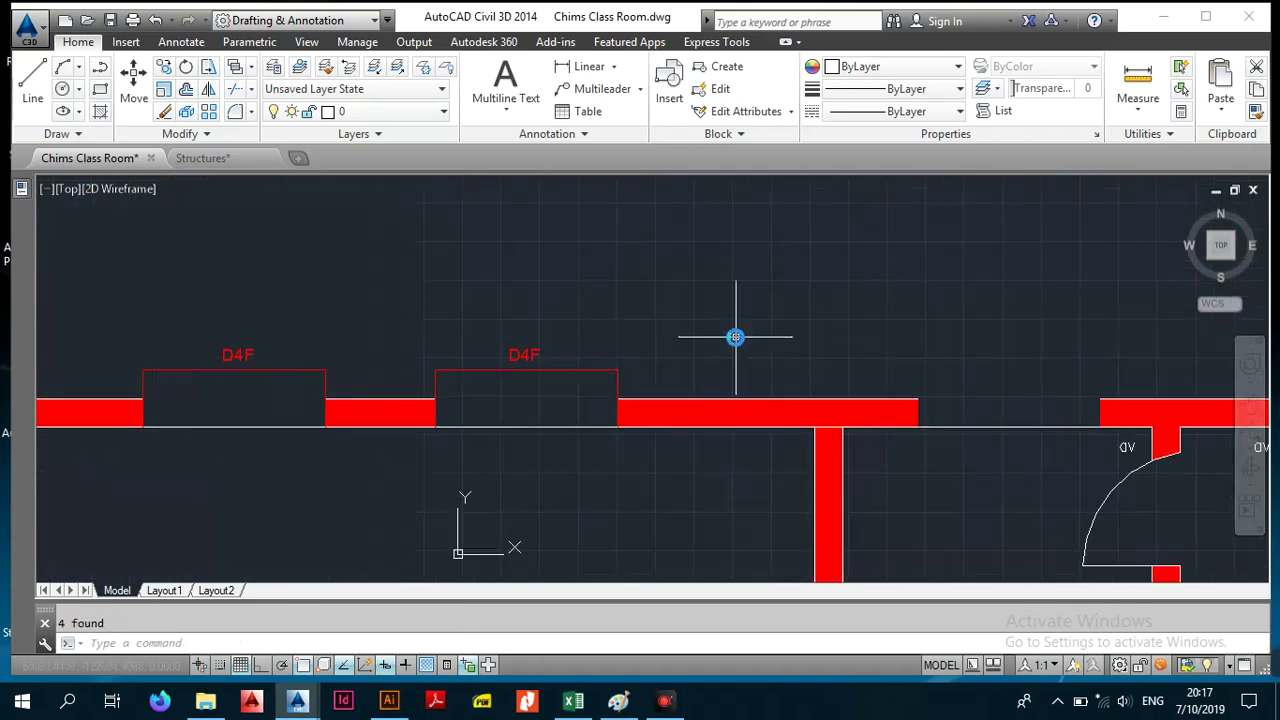
click(506, 384)
middle_drag(266, 327, 551, 306)
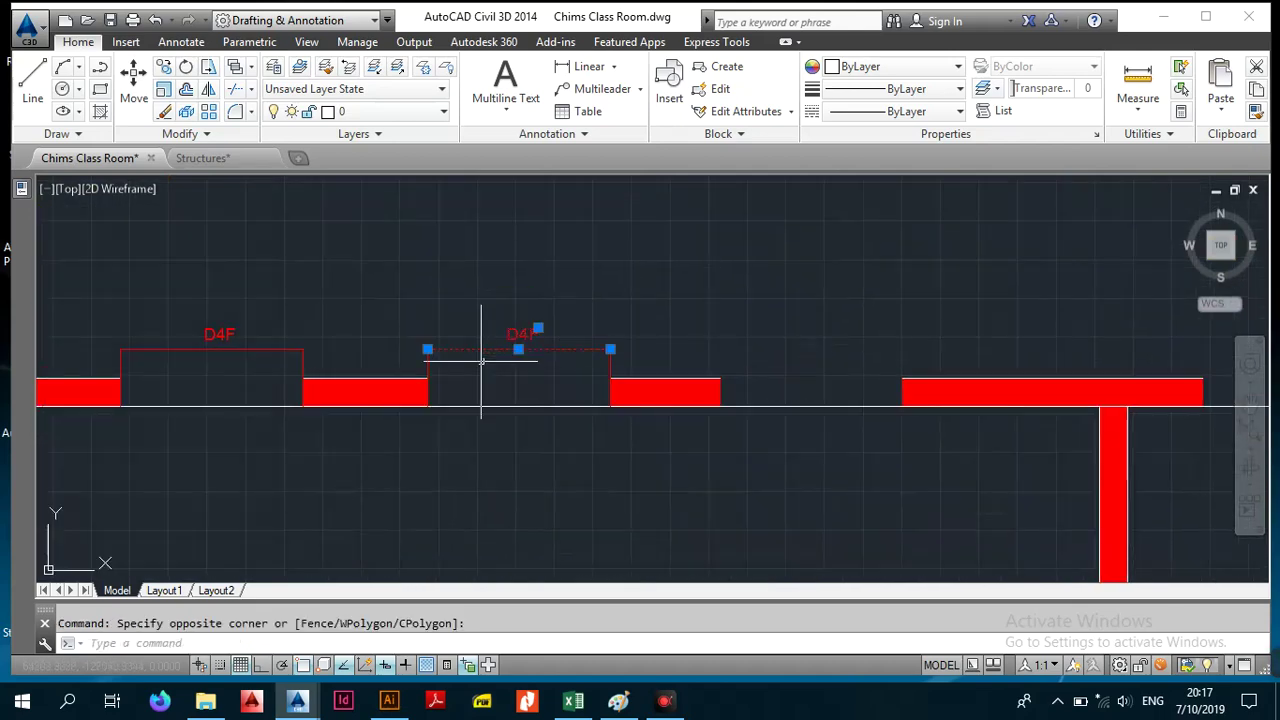
key(Delete)
middle_drag(408, 344, 677, 371)
click(687, 356)
click(749, 368)
click(748, 330)
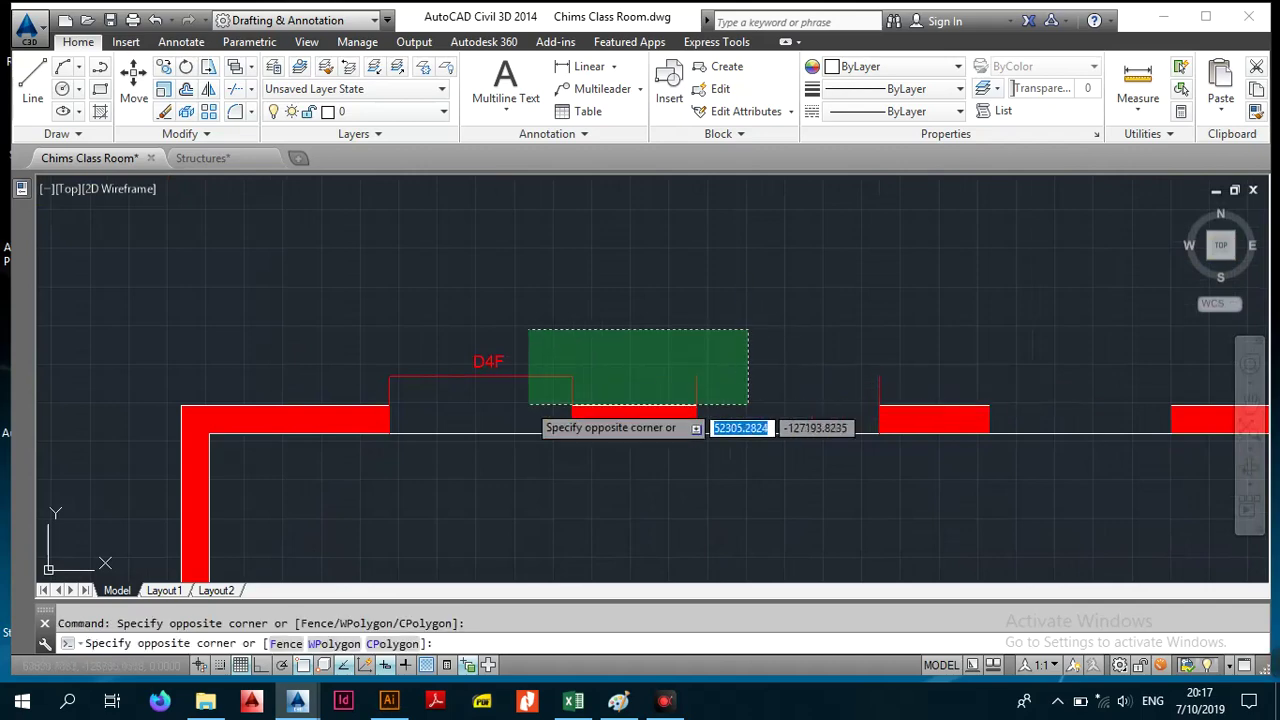
click(529, 404)
key(Delete)
Erase the leftover vertical window lines on Classroom 4's rear wall
click(470, 366)
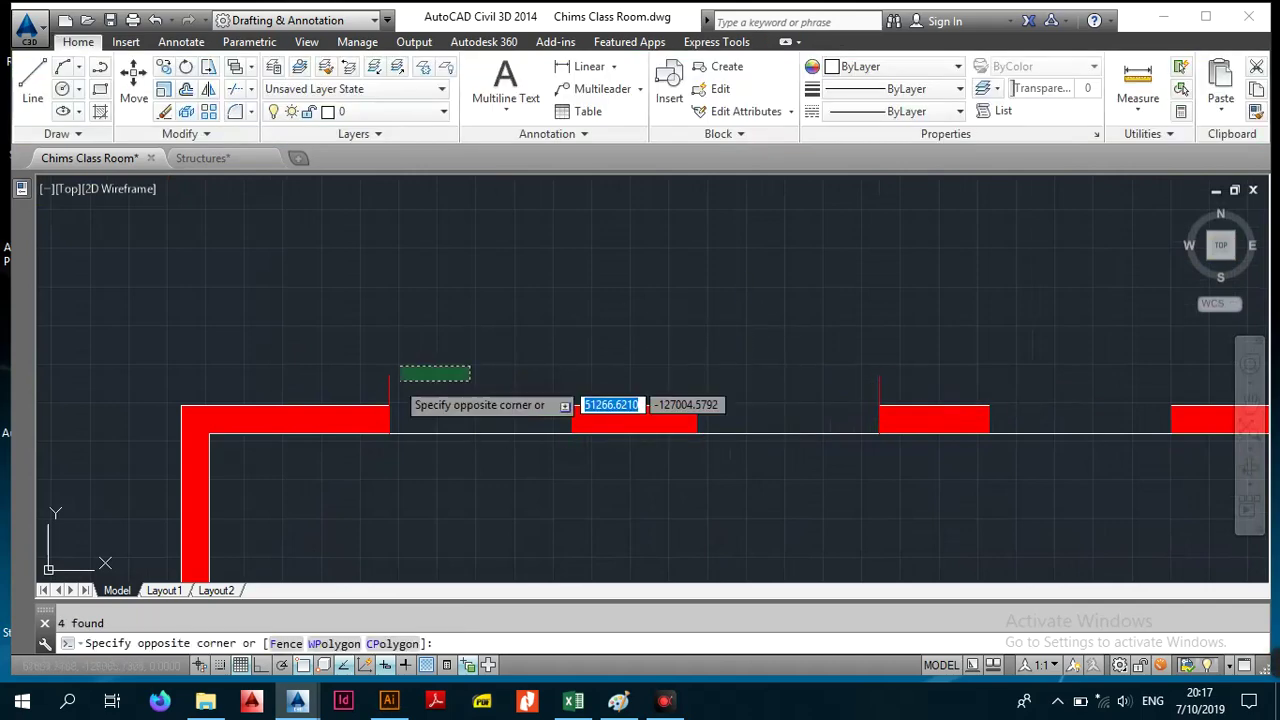
click(417, 354)
middle_drag(858, 354, 509, 347)
click(492, 365)
key(Delete)
Erase the D4F window nearest Storeroom 3 on Classroom 3's rear wall and the "av" label beside the dividing wall
scroll(845, 360, down, 3)
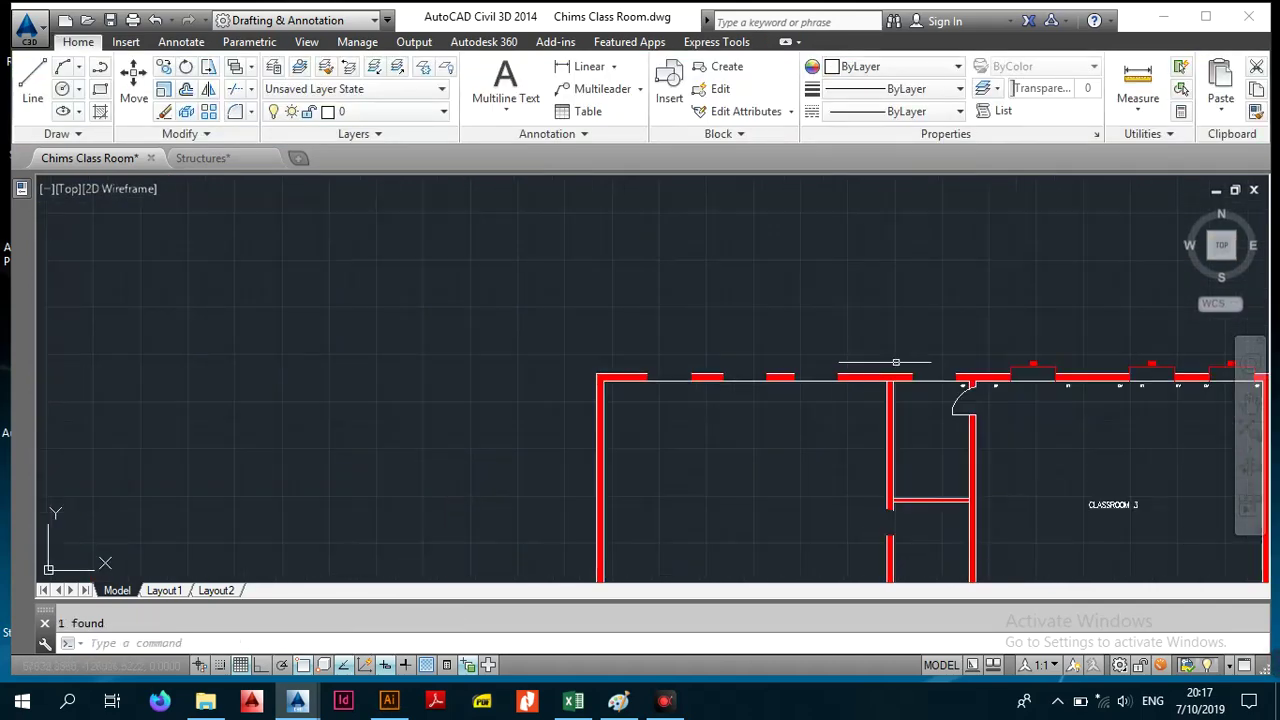
middle_drag(990, 359, 593, 378)
scroll(594, 378, up, 3)
click(710, 403)
middle_drag(710, 403, 597, 261)
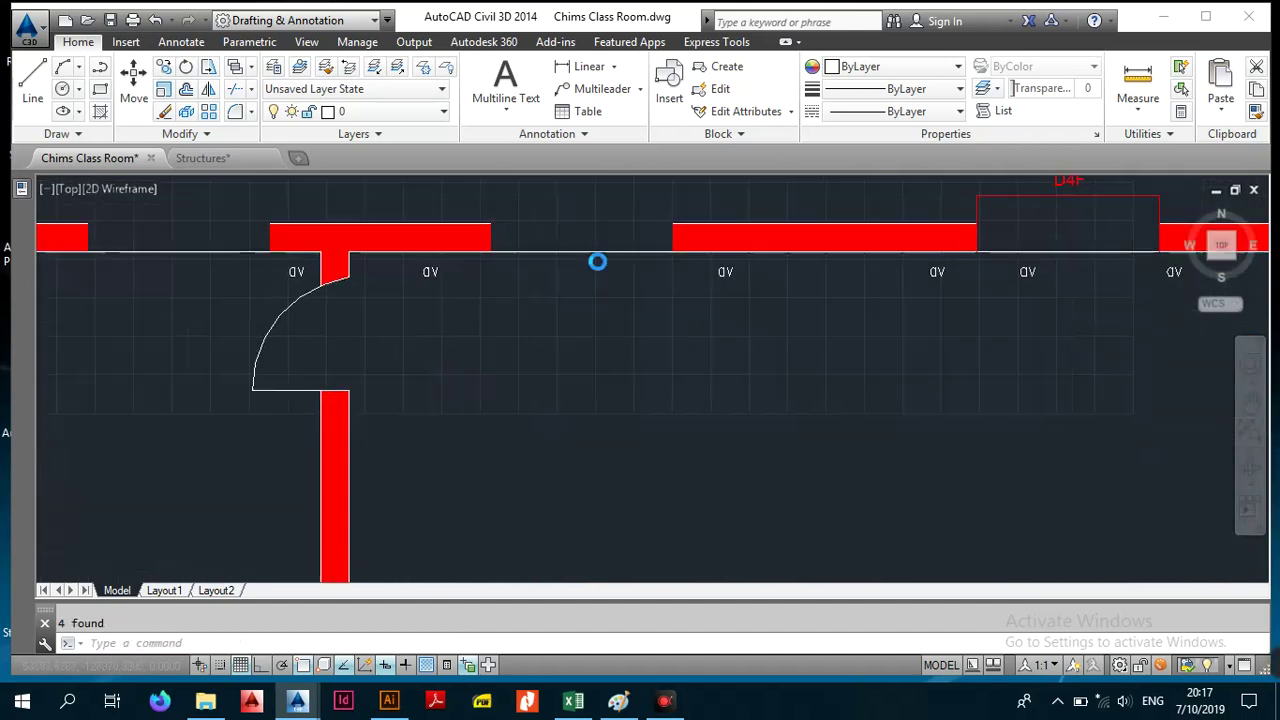
scroll(458, 308, up, 2)
click(454, 257)
click(357, 283)
key(Delete)
Erase the door between Storeroom 3 and Classroom 3
middle_drag(340, 360, 580, 377)
click(425, 371)
click(345, 440)
key(Delete)
click(431, 388)
click(350, 480)
key(Delete)
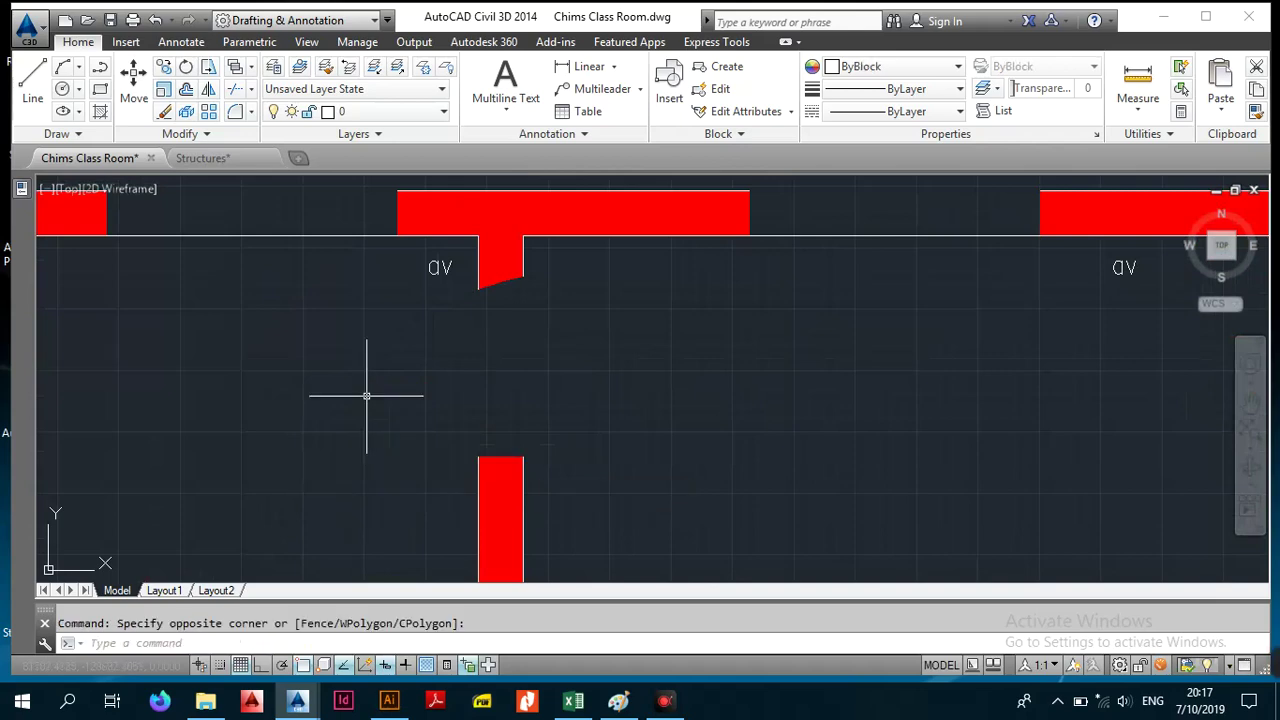
Erase the "av" label in Storeroom 3's rear corner next to the door opening
middle_drag(430, 271, 415, 372)
scroll(416, 371, up, 2)
click(458, 332)
click(332, 416)
key(Delete)
scroll(332, 416, down, 1)
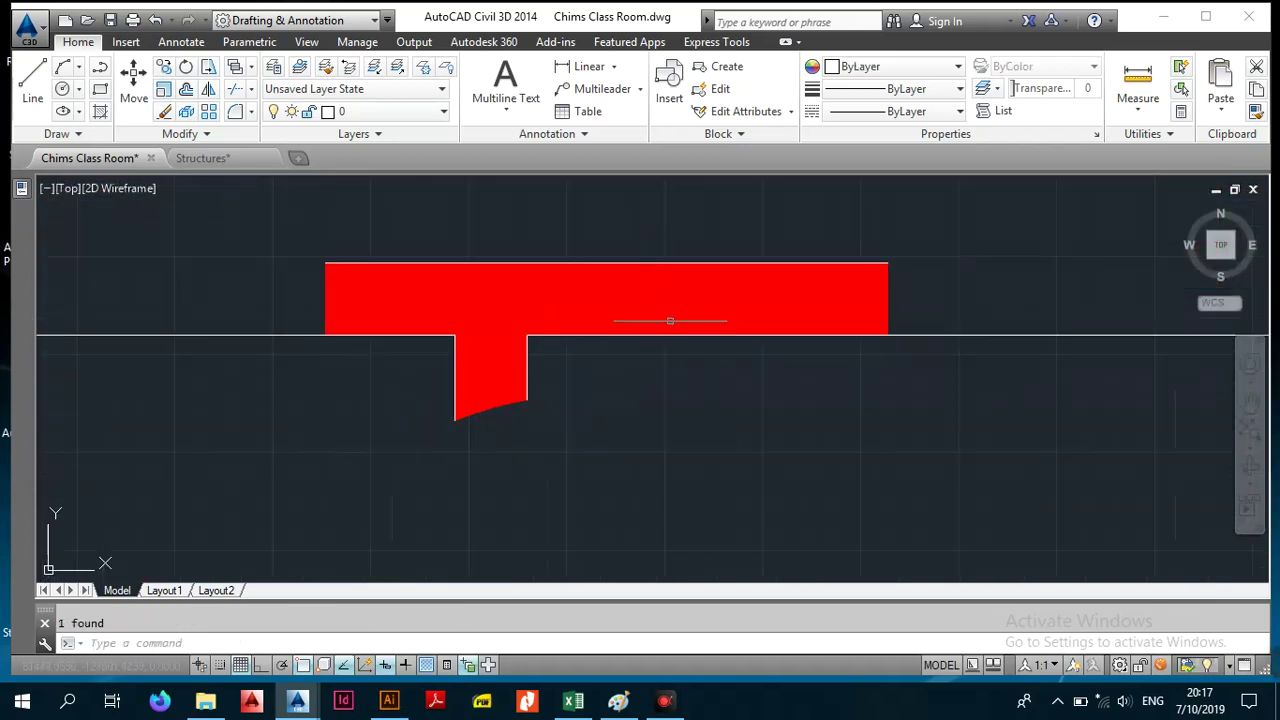
Erase the "av" labels before and at the middle D4F window on Classroom 3's rear wall, along with that window
scroll(665, 337, down, 2)
middle_drag(881, 371, 475, 392)
click(930, 397)
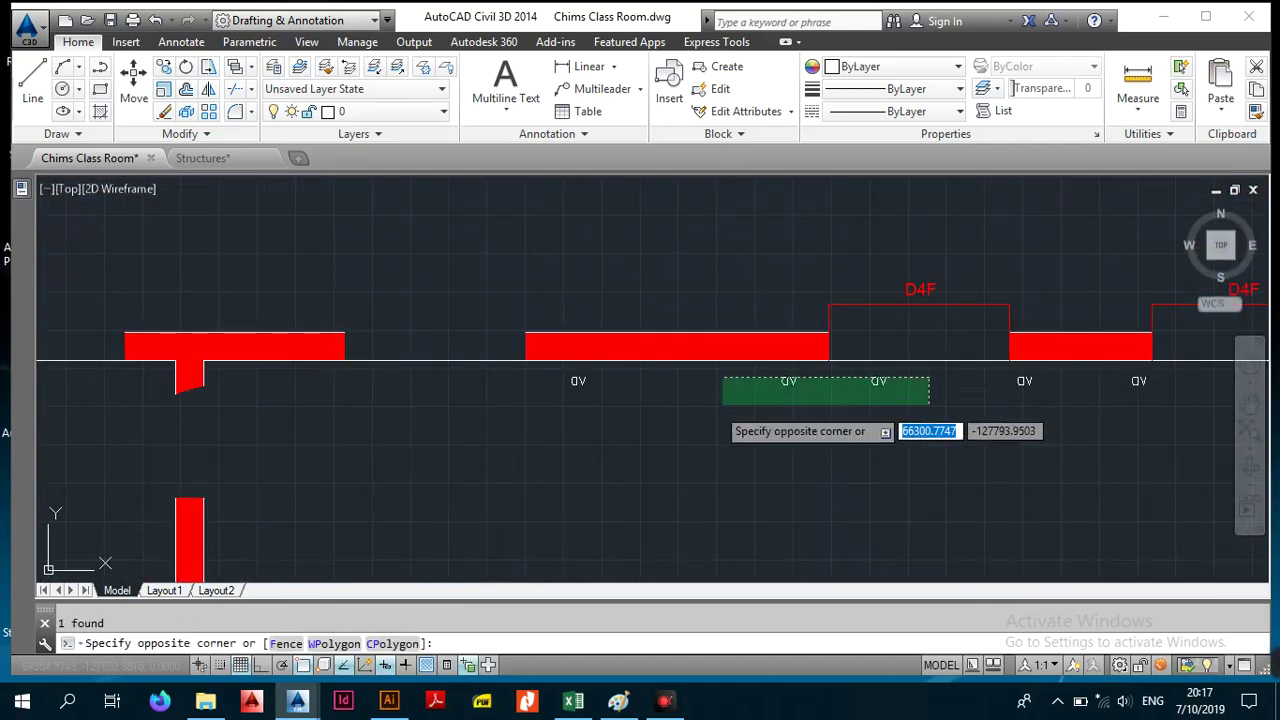
click(542, 401)
middle_drag(763, 435, 489, 483)
click(714, 328)
click(626, 361)
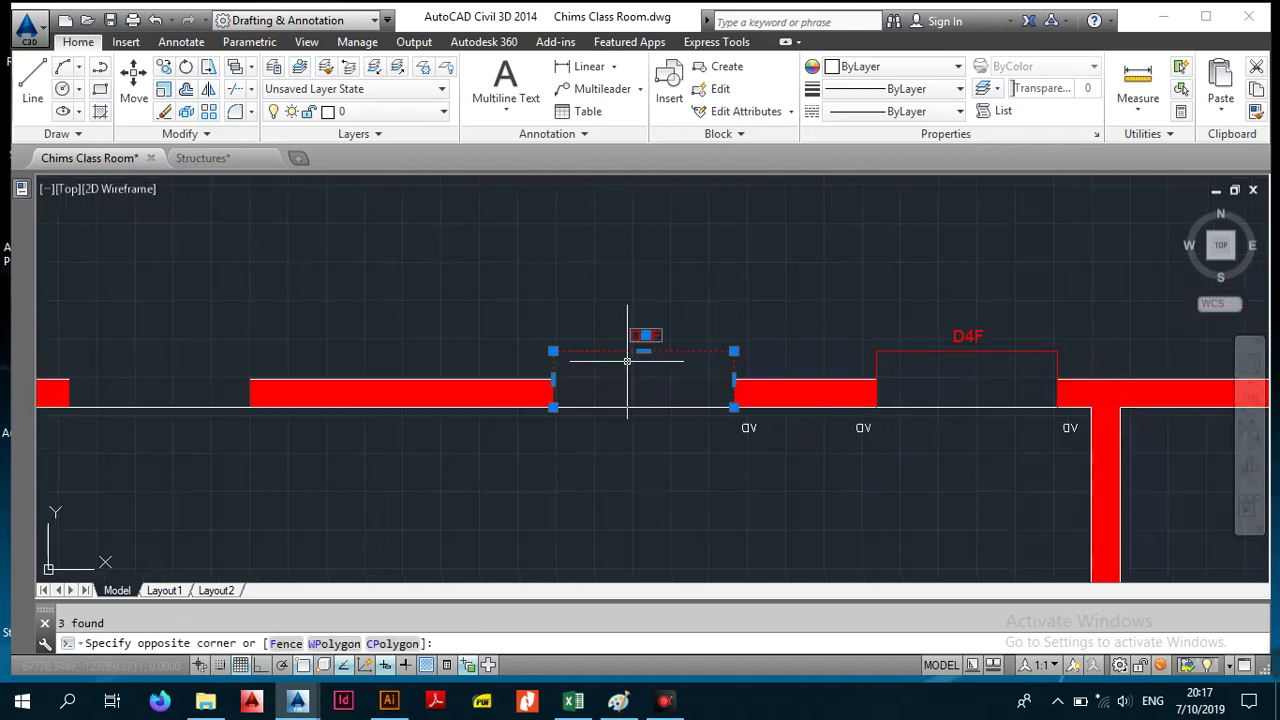
key(Delete)
Erase the next two "av" labels and the last D4F window on Classroom 3's rear wall
middle_drag(600, 326, 184, 249)
click(475, 349)
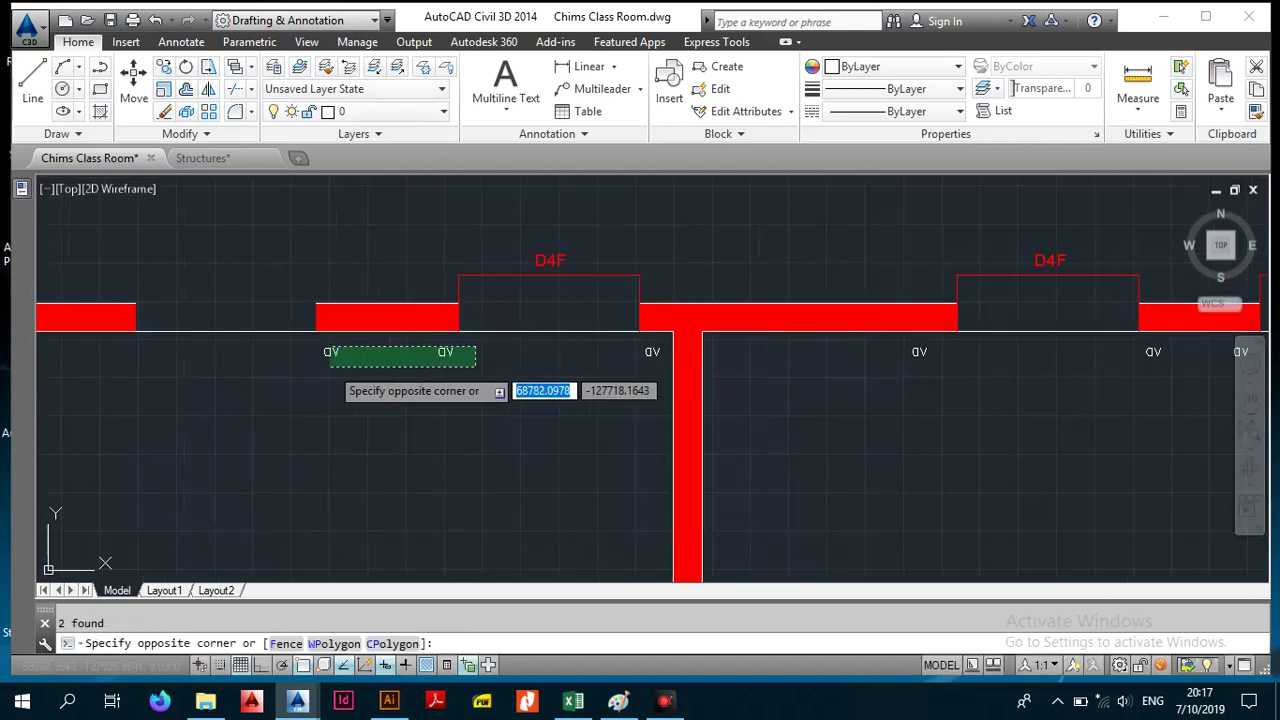
click(316, 360)
key(Delete)
middle_drag(343, 366, 277, 444)
key(Delete)
middle_drag(492, 455, 494, 446)
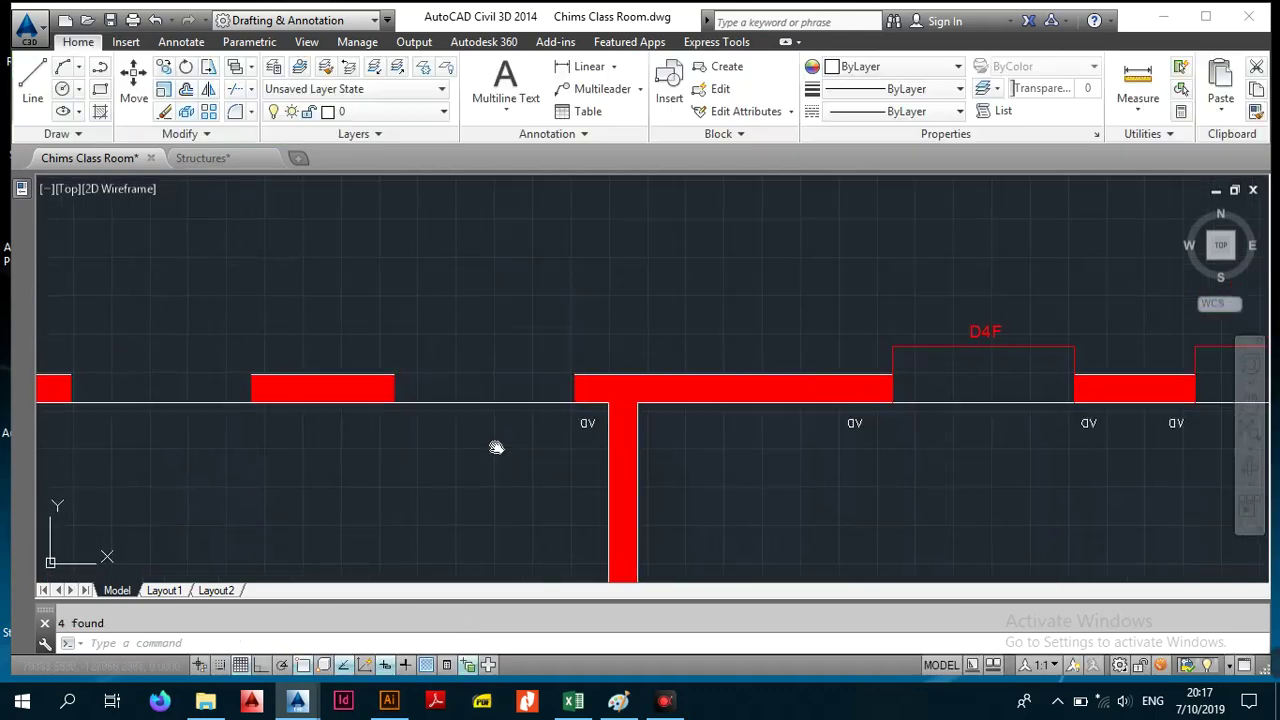
Erase the "av" label in Classroom 3's rear corner beside the Classroom 2 dividing wall
scroll(598, 409, up, 6)
click(600, 406)
click(464, 471)
scroll(463, 472, down, 2)
key(Delete)
scroll(771, 481, down, 2)
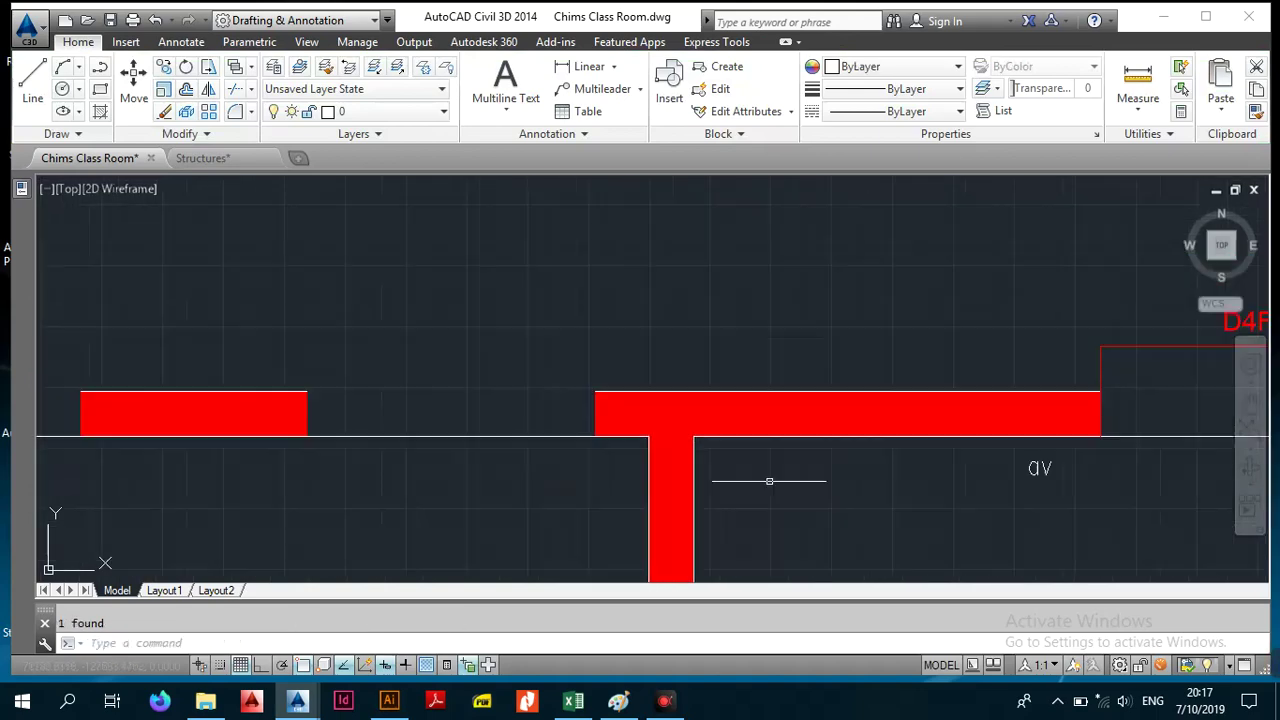
Erase the first three "av" labels along Classroom 2's rear wall, starting from the Classroom 3 side
middle_drag(769, 470, 286, 374)
scroll(662, 398, down, 2)
middle_drag(662, 398, 431, 400)
click(688, 409)
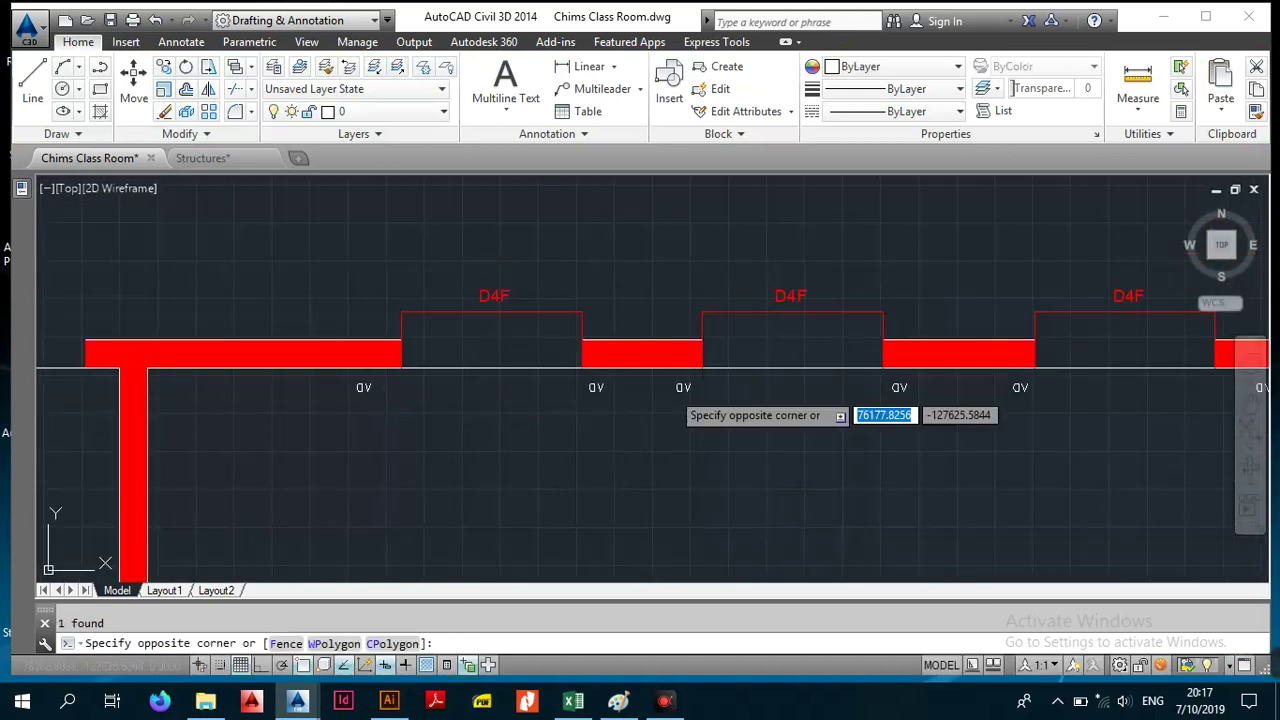
click(345, 405)
key(Delete)
Erase the first D4F window on Classroom 2's rear wall, including its leftover vertical lines
scroll(443, 405, down, 2)
click(494, 316)
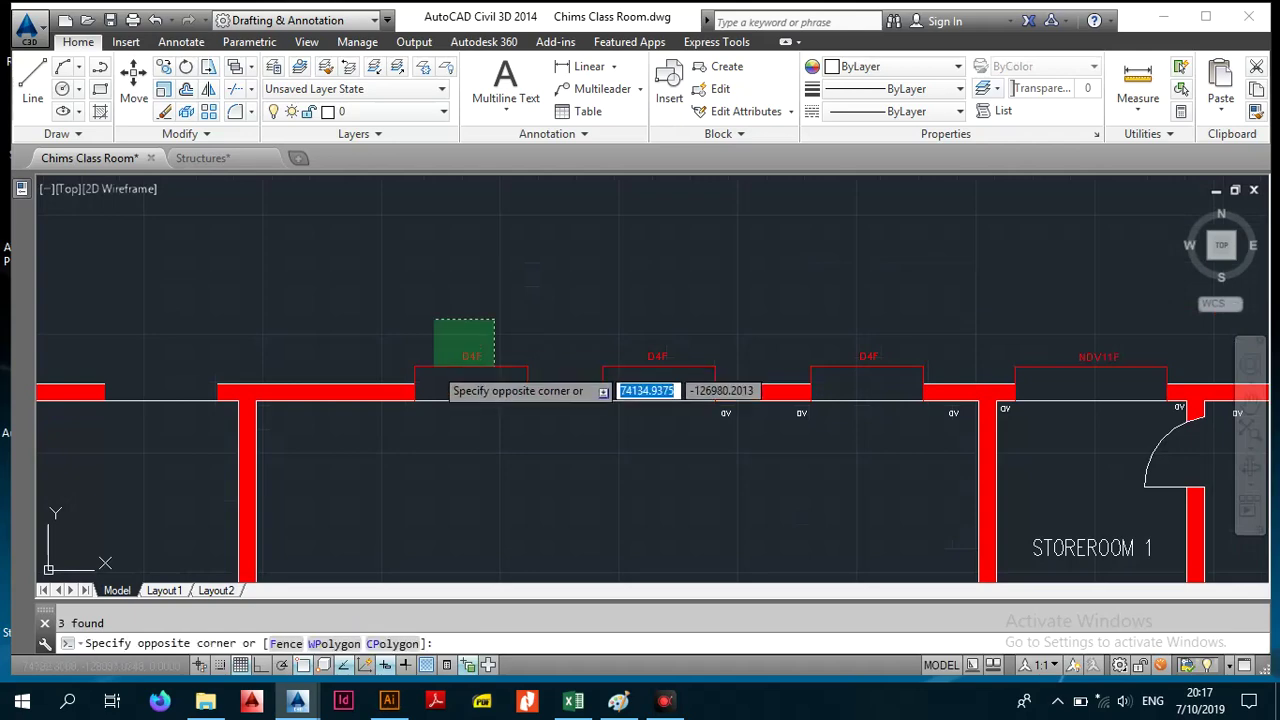
click(434, 366)
key(Delete)
scroll(423, 342, up, 4)
key(Delete)
scroll(336, 361, down, 2)
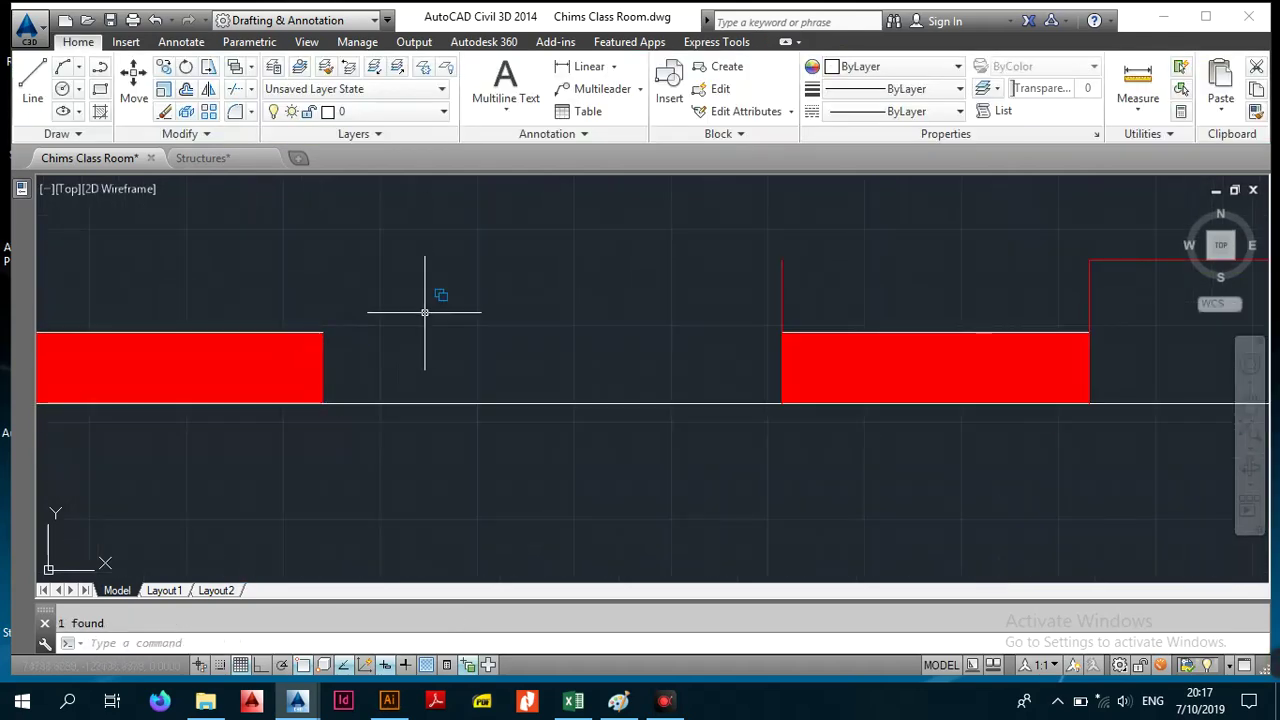
middle_drag(424, 312, 295, 426)
click(550, 404)
key(Delete)
Erase the middle D4F window on Classroom 2's rear wall and the D4F label of the window nearest Storeroom 1
middle_drag(760, 351, 170, 327)
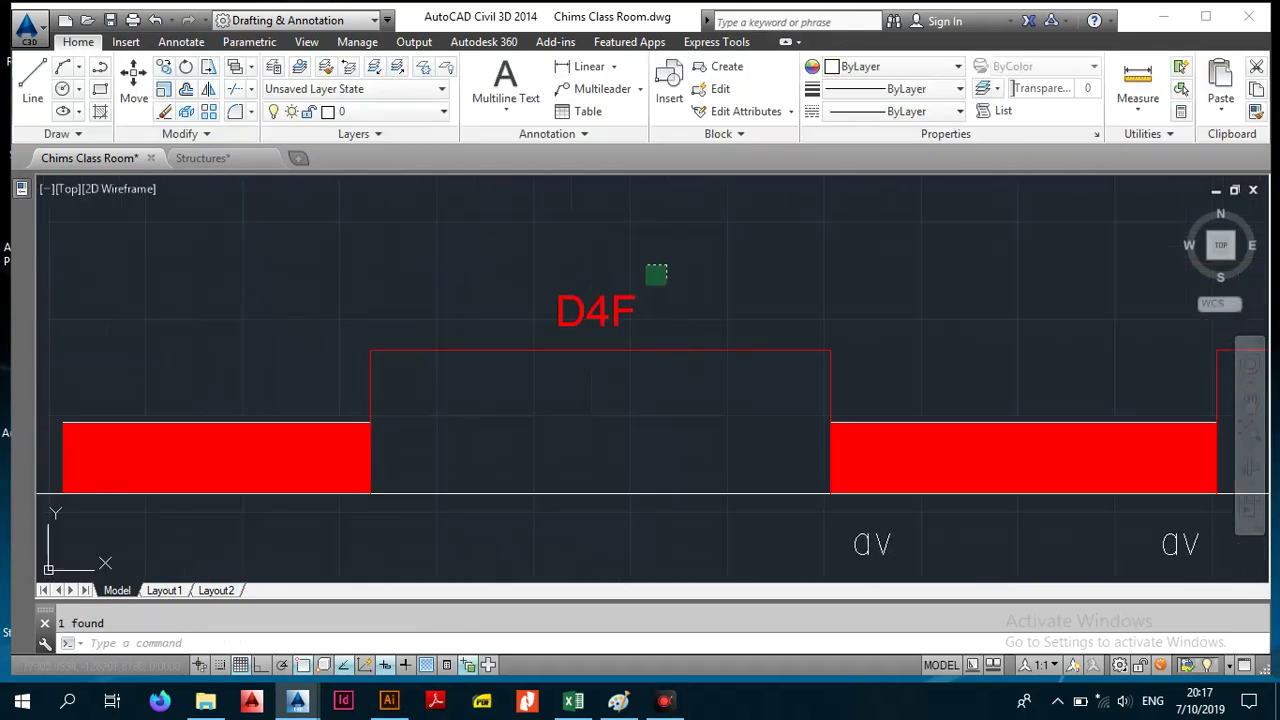
middle_drag(509, 427, 498, 413)
key(Delete)
middle_drag(729, 341, 472, 332)
click(601, 301)
scroll(420, 460, down, 2)
middle_drag(680, 541, 605, 352)
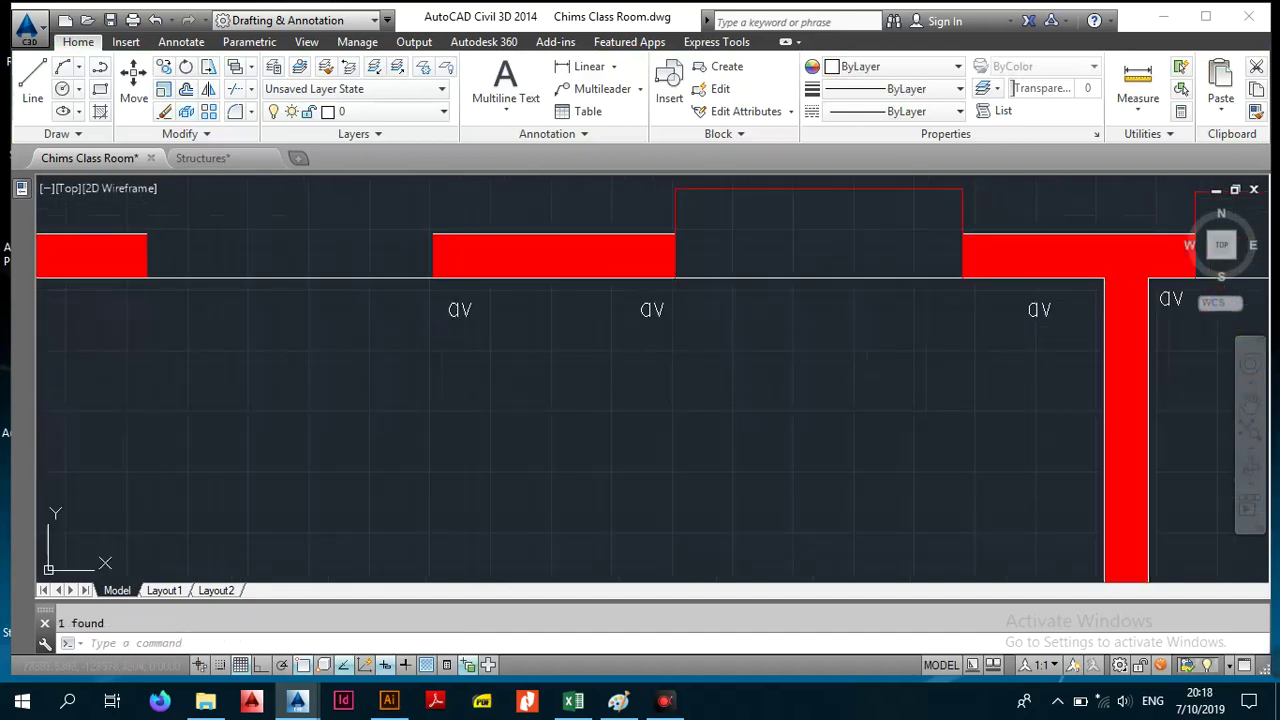
Erase the two "av" labels between the middle and last windows on Classroom 2's rear wall
click(710, 304)
click(382, 349)
key(Delete)
Erase the outline of the last window on Classroom 2's rear wall, including its leftover vertical line
scroll(680, 398, up, 2)
mouse_move(692, 345)
middle_down()
mouse_move(563, 502)
mouse_move(576, 424)
middle_up()
scroll(553, 522, down, 6)
scroll(600, 473, up, 2)
click(626, 423)
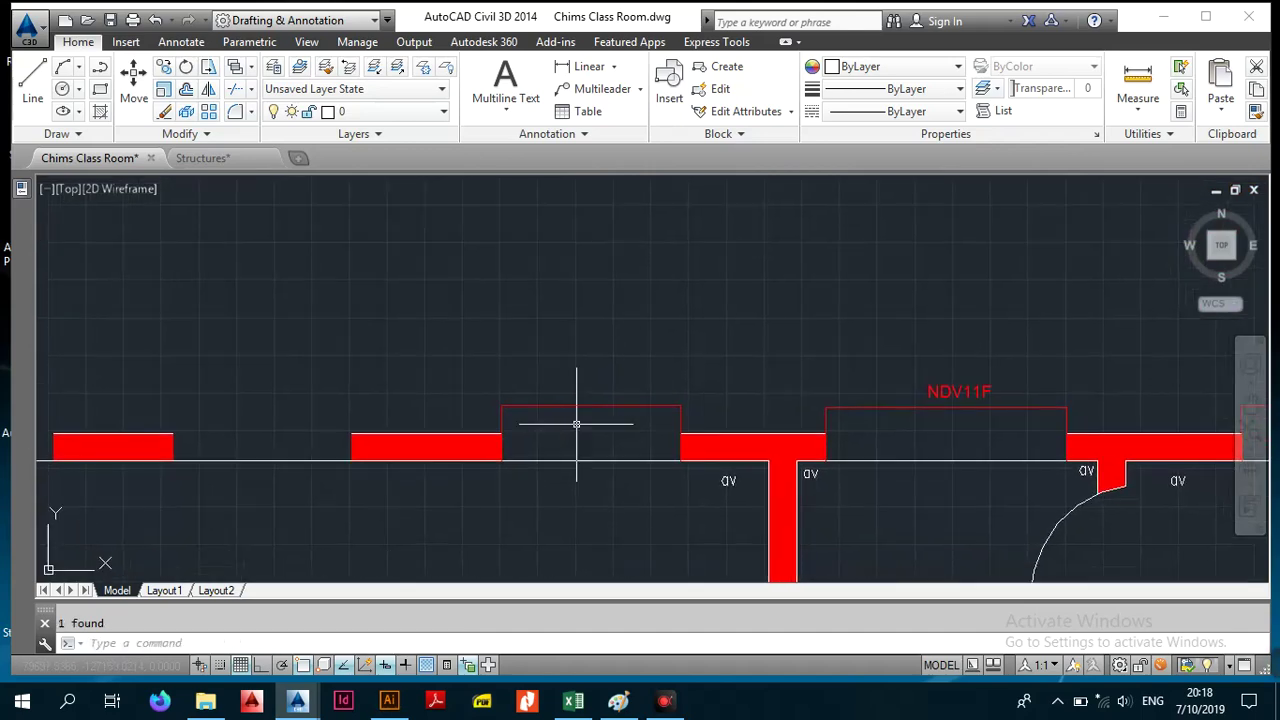
click(552, 373)
click(480, 414)
key(Delete)
middle_drag(637, 389, 493, 355)
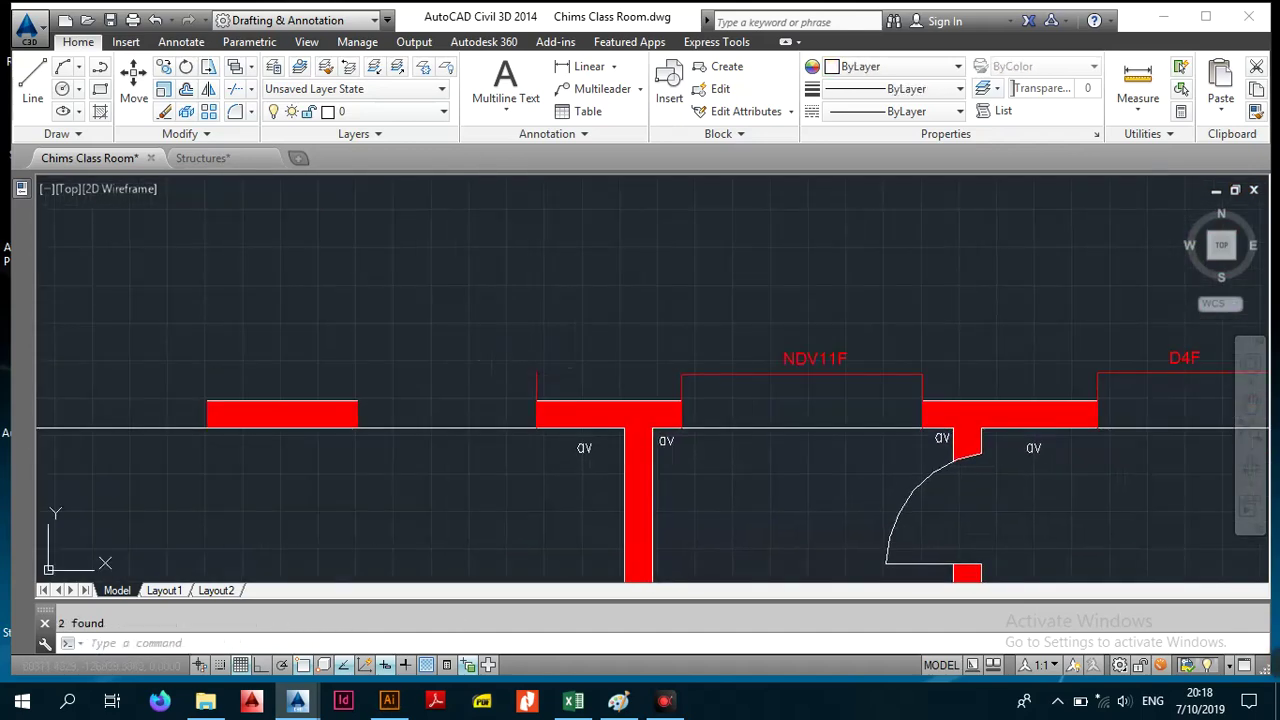
key(Delete)
Erase the NDV11F window and its label on Storeroom 1's rear wall
middle_drag(439, 446, 367, 445)
click(726, 329)
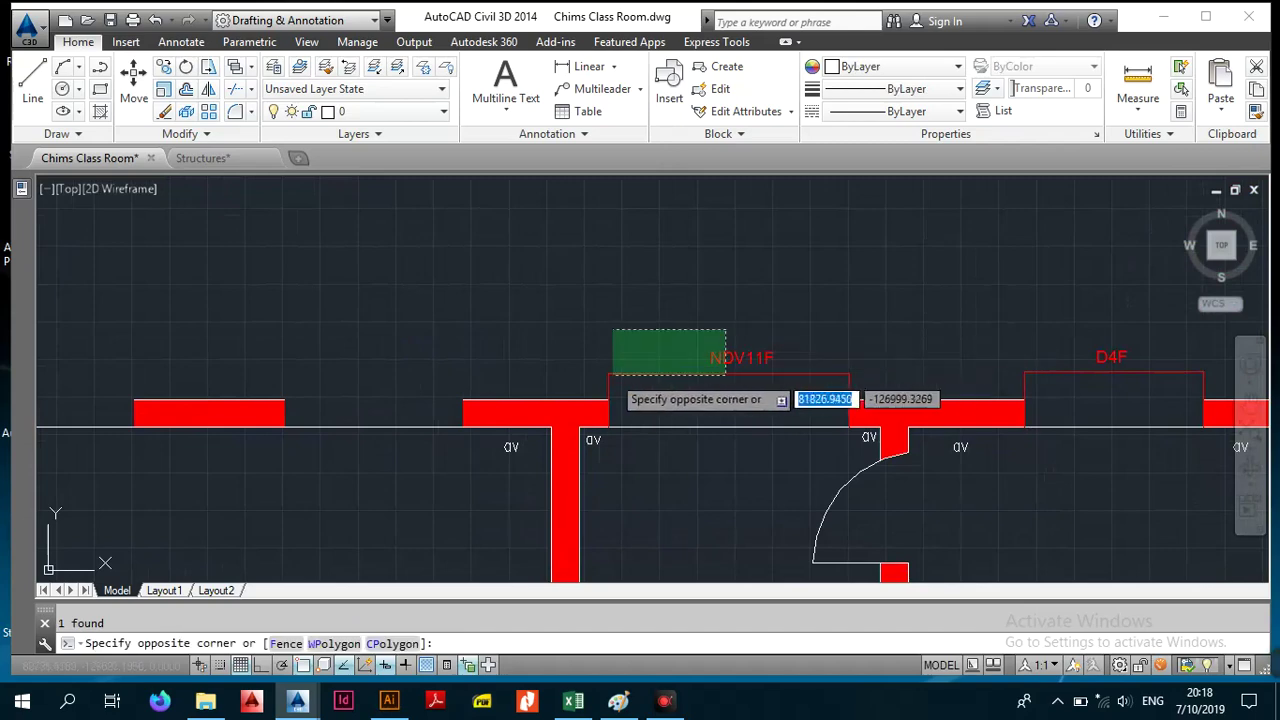
click(589, 378)
Erase the "av" labels on both sides of the wall between Classroom 2 and Storeroom 1
scroll(496, 441, up, 3)
click(610, 432)
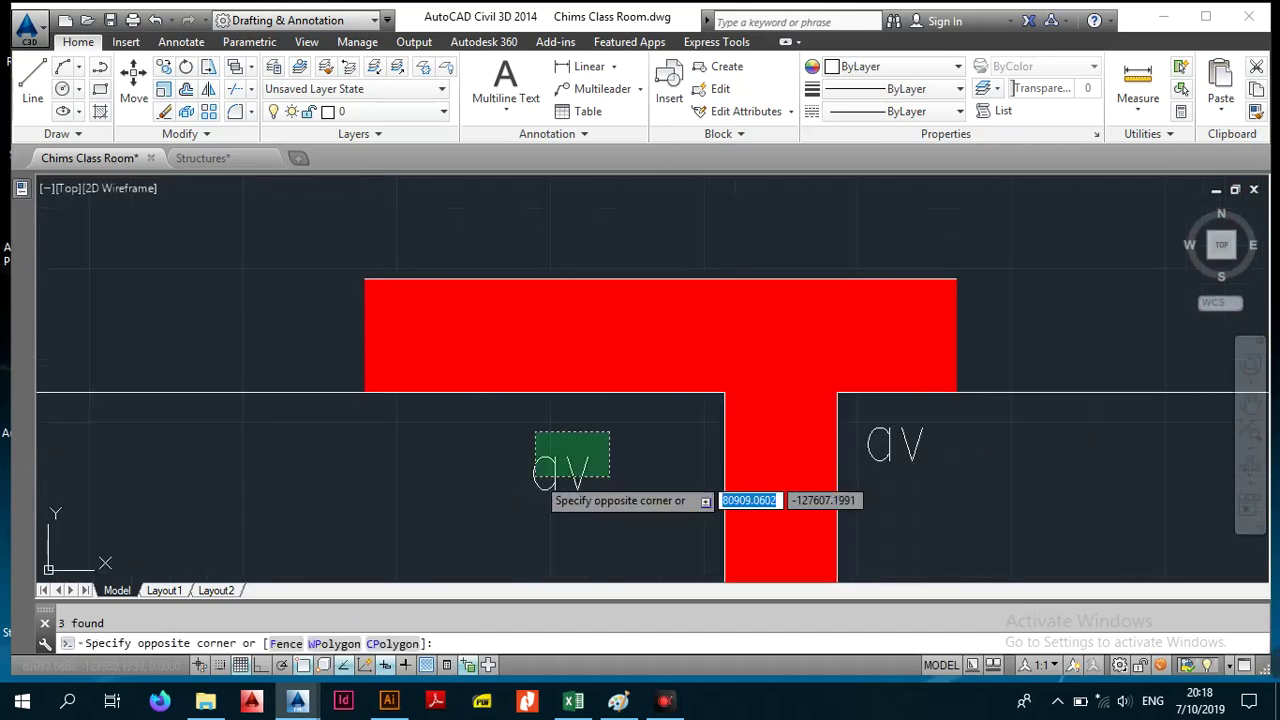
click(535, 477)
key(Delete)
scroll(536, 481, down, 1)
middle_drag(537, 481, 358, 433)
scroll(633, 404, up, 2)
click(604, 396)
click(554, 455)
key(Delete)
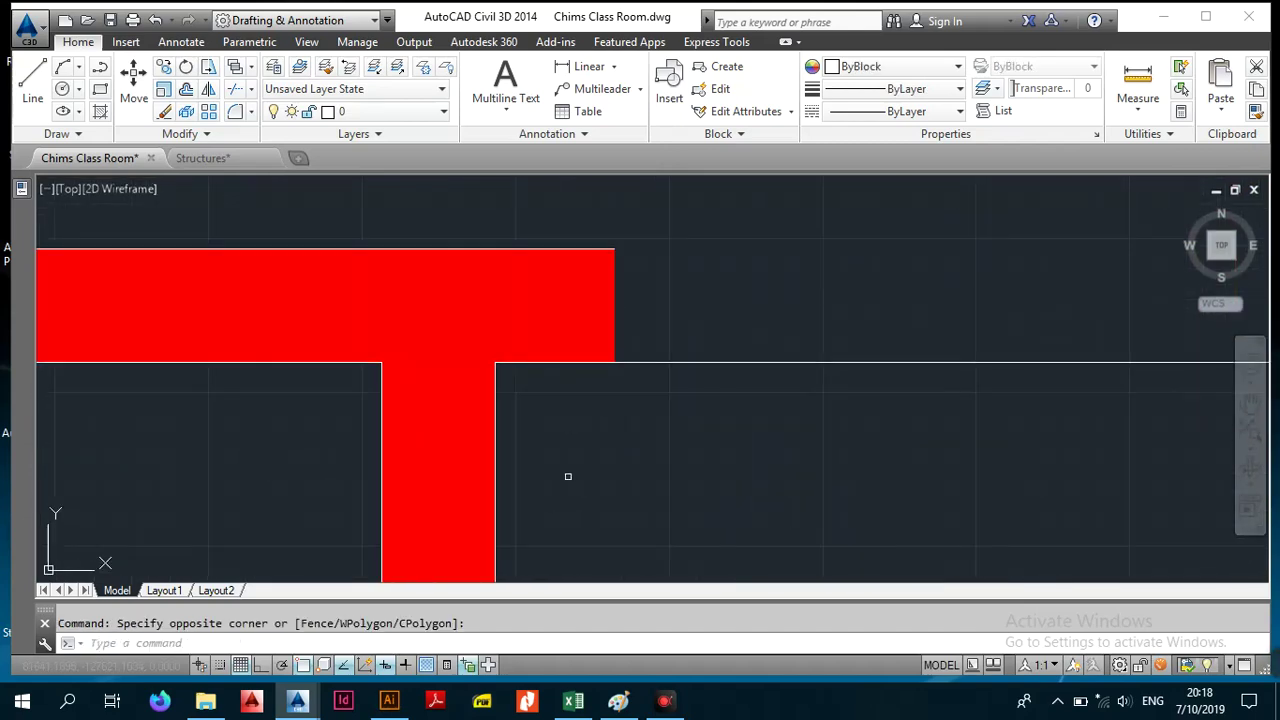
Erase the door in Storeroom 1's side wall
scroll(566, 477, down, 2)
middle_drag(654, 405, 358, 426)
scroll(520, 421, down, 2)
click(706, 337)
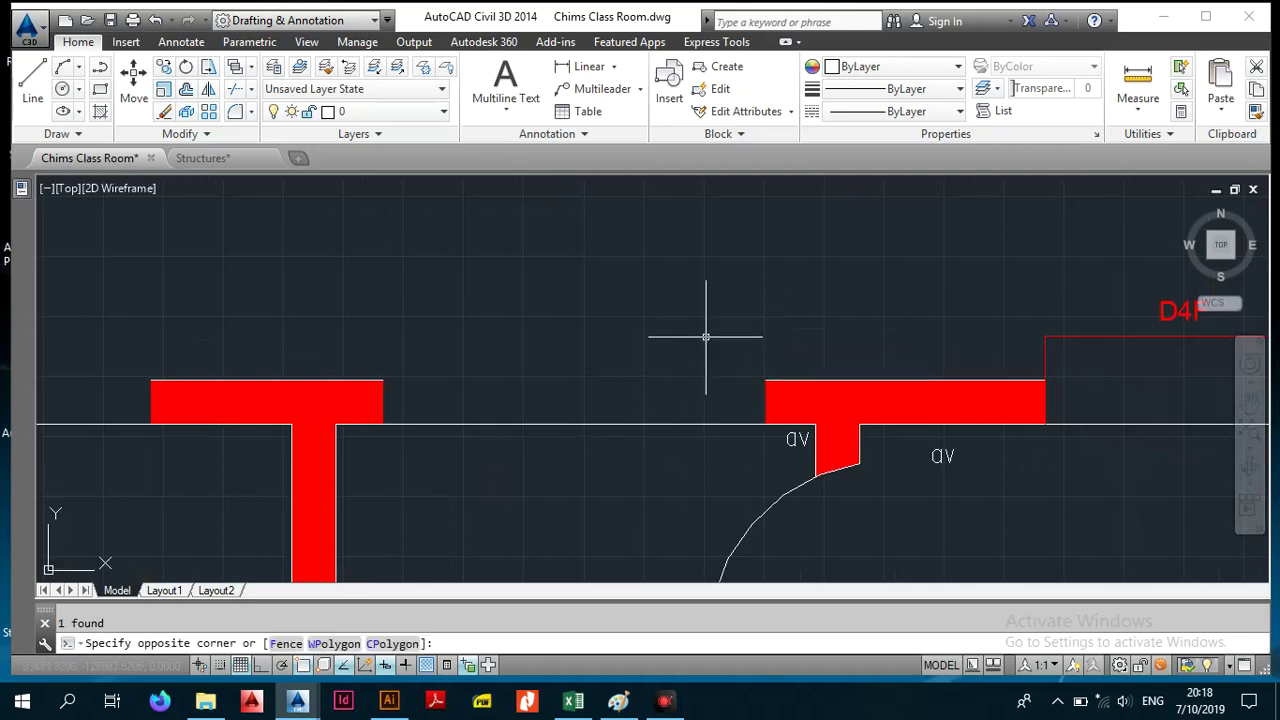
middle_drag(655, 437, 429, 166)
click(572, 275)
click(418, 417)
key(Delete)
Erase the Classroom 2 room label
middle_drag(391, 412, 498, 212)
scroll(385, 410, down, 1)
middle_drag(340, 465, 663, 286)
scroll(315, 460, up, 1)
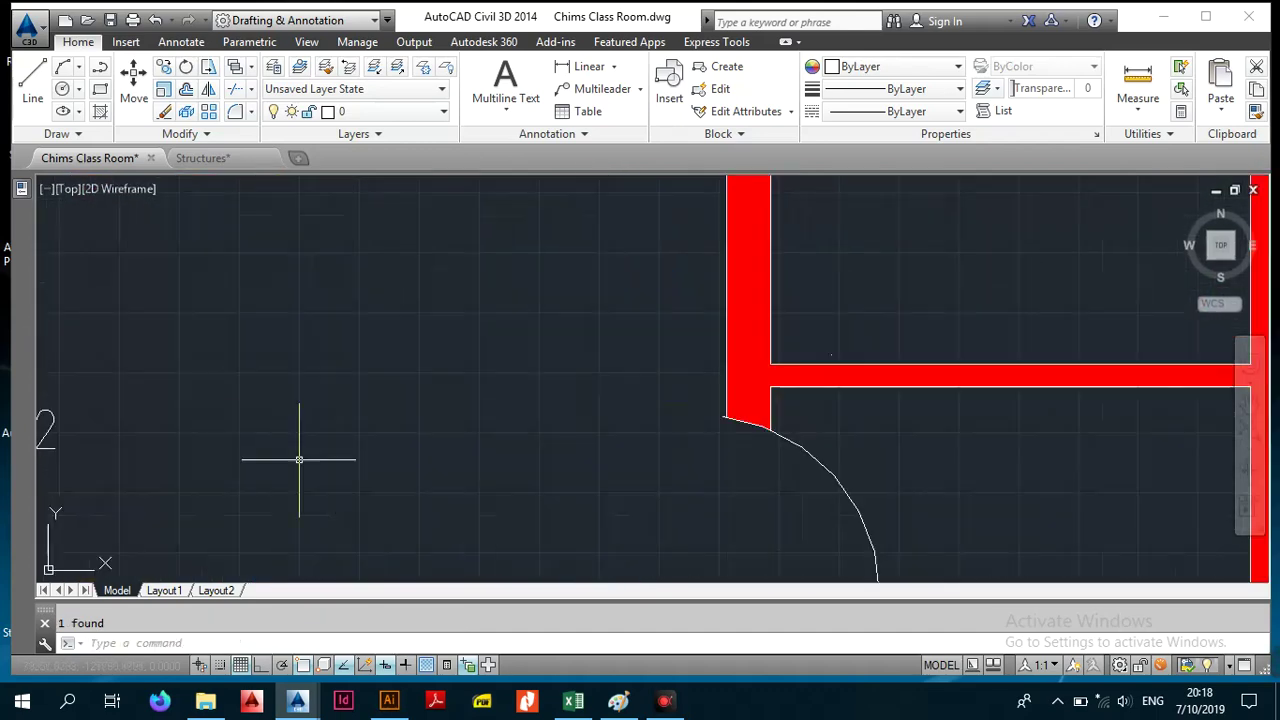
middle_drag(297, 457, 680, 365)
scroll(650, 385, down, 3)
click(630, 355)
click(543, 411)
key(Delete)
Erase the "av" label at the Storeroom 4 end of Classroom 3's front wall
middle_drag(384, 423, 731, 338)
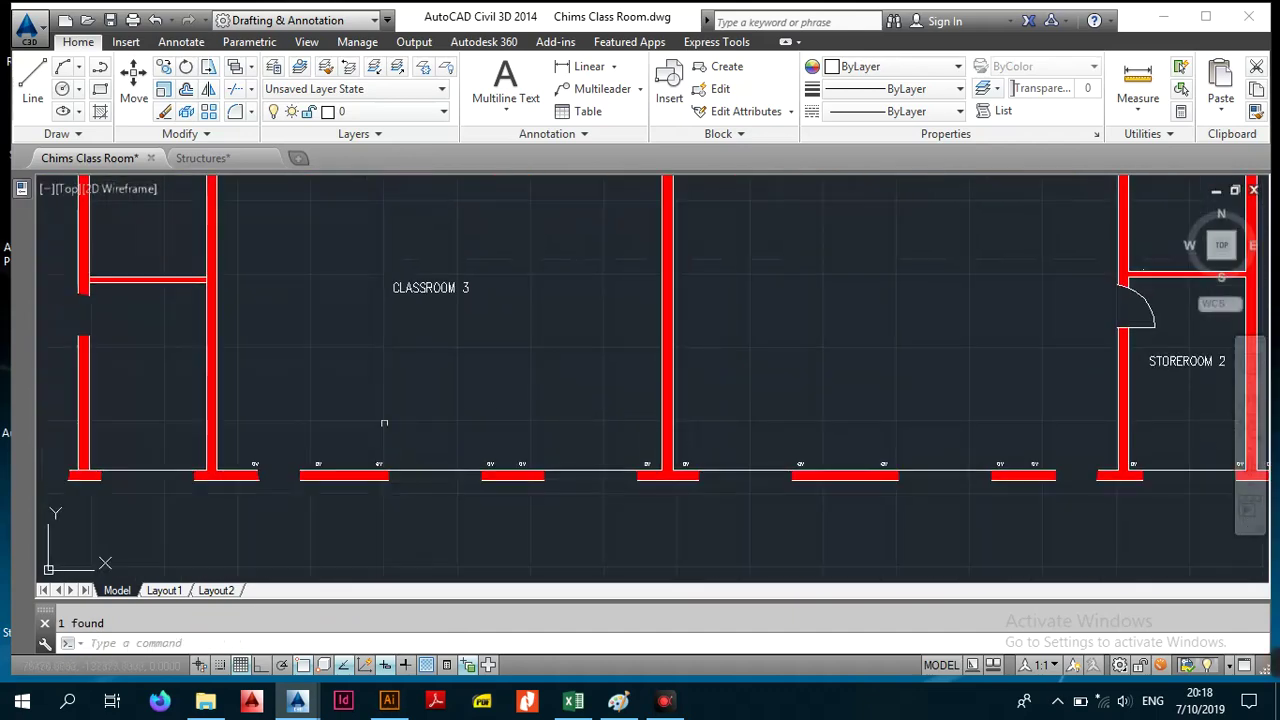
scroll(280, 444, up, 4)
middle_drag(280, 444, 427, 352)
scroll(430, 400, up, 2)
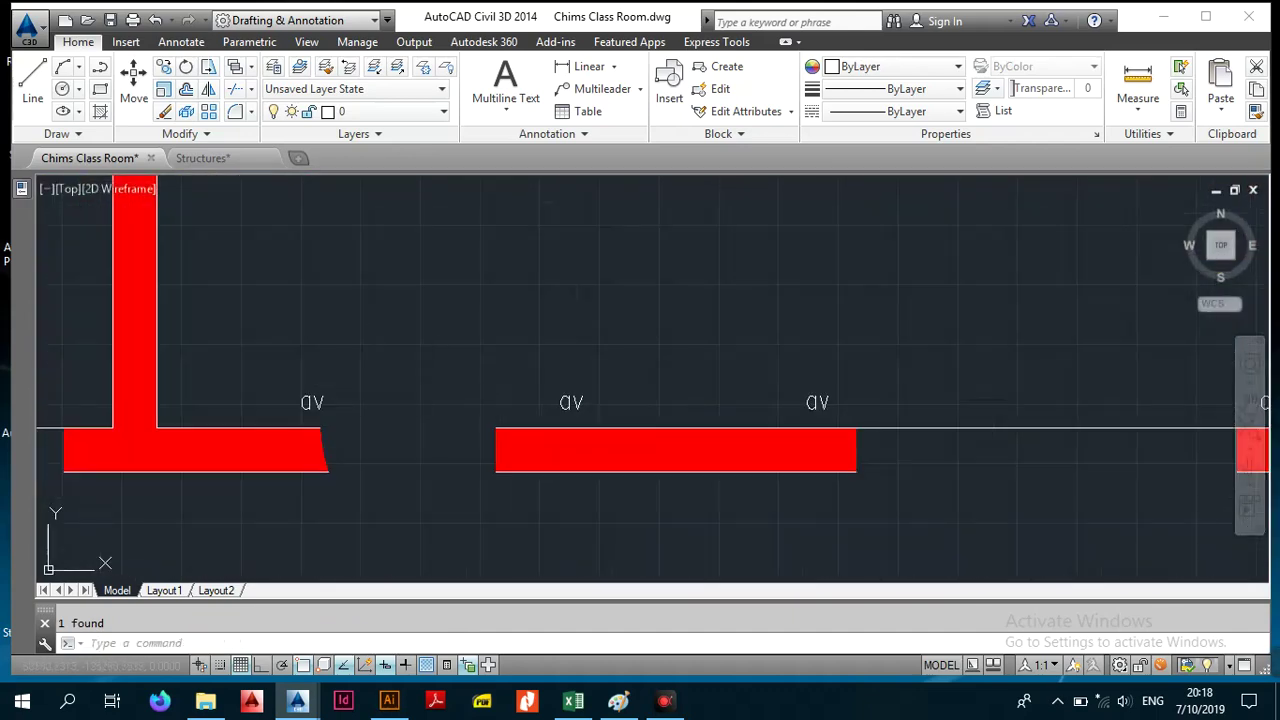
click(342, 390)
click(280, 403)
key(Delete)
Erase the four "av" labels above the two middle wall sections of Classroom 3's front wall
mouse_move(513, 364)
middle_down()
mouse_move(411, 343)
mouse_move(281, 412)
mouse_move(210, 412)
middle_up()
click(743, 337)
click(457, 362)
click(799, 393)
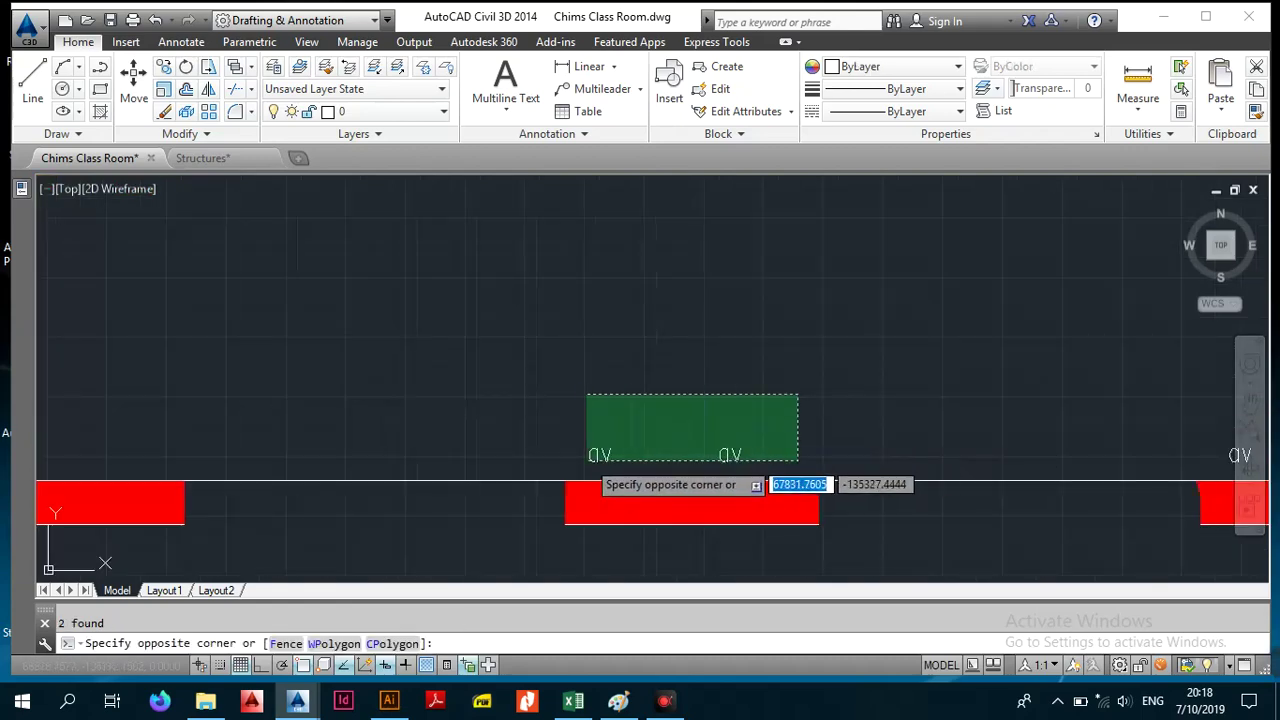
click(585, 462)
key(Delete)
Erase the front-wall "av" labels on both sides of the Classroom 3 and 2 dividing wall, plus the next one in Classroom 2
middle_drag(999, 395, 922, 313)
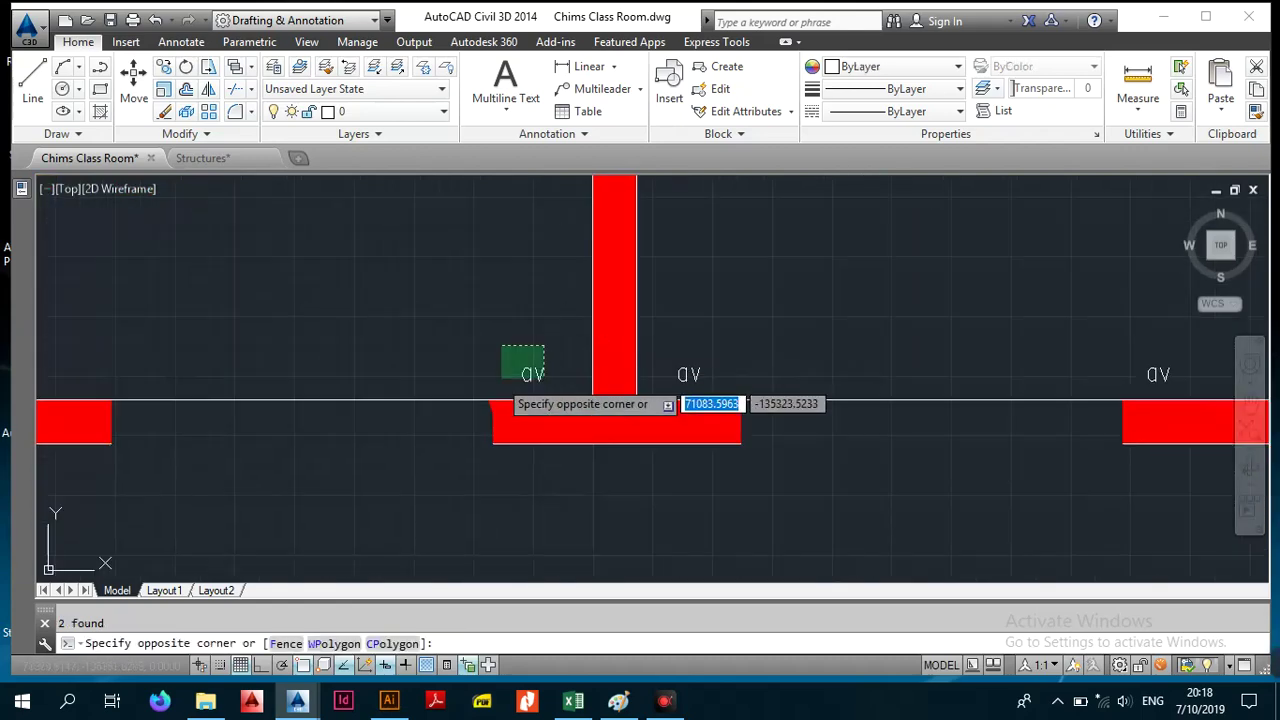
click(655, 389)
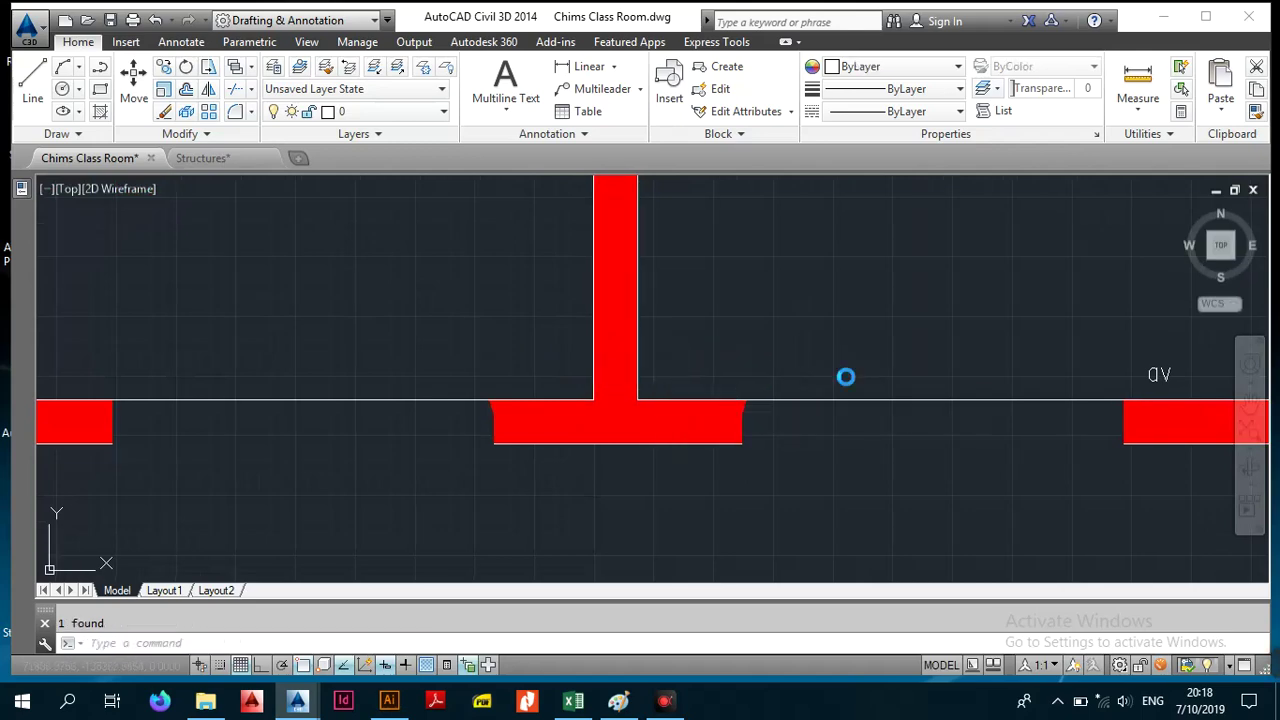
middle_drag(845, 376, 295, 476)
click(658, 460)
Erase the "av" label at the far end of the long middle section of Classroom 2's front wall
middle_drag(1012, 451, 631, 362)
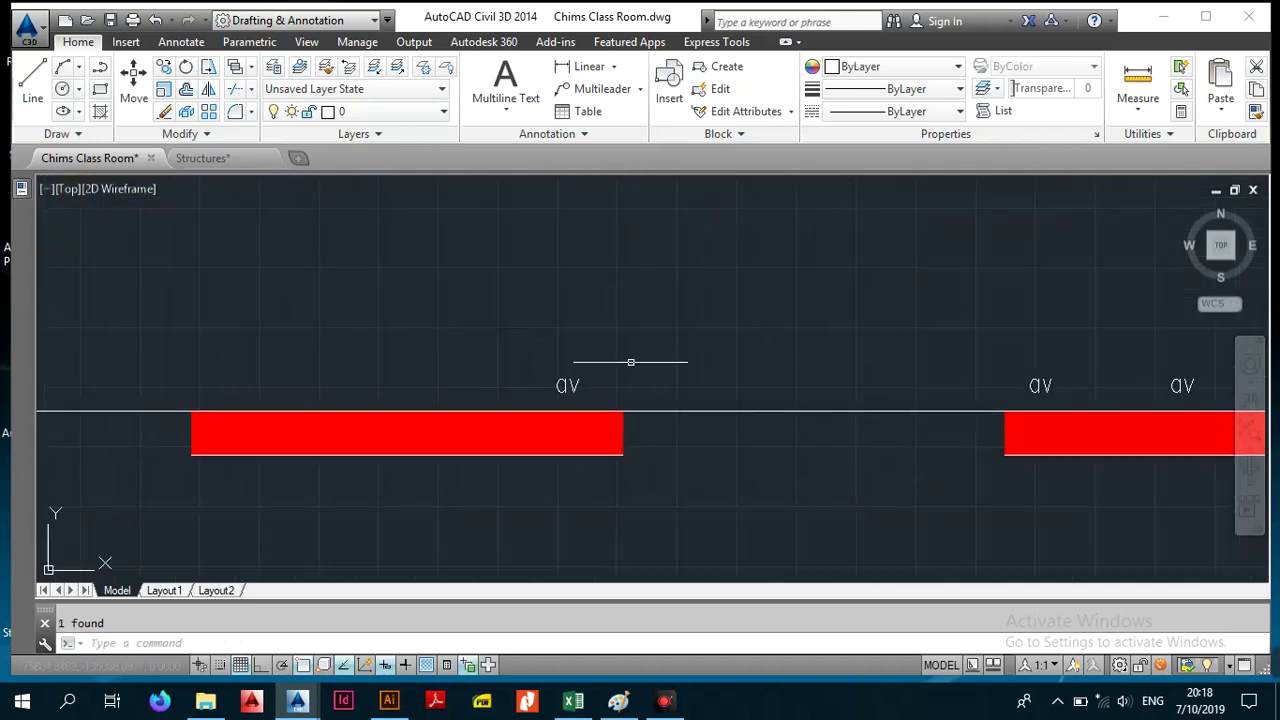
click(678, 342)
click(538, 384)
click(538, 384)
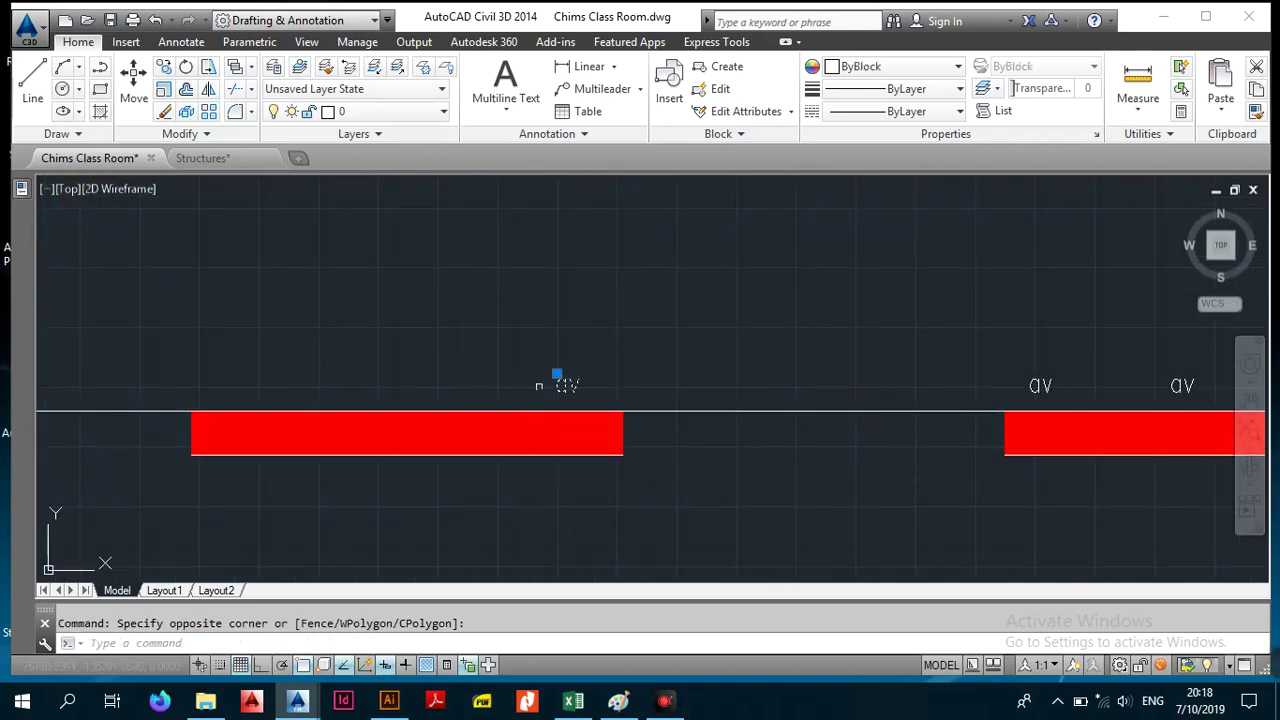
key(Delete)
Erase the two "av" labels on Classroom 2's last front-wall section and the one inside Storeroom 2's nearest front corner
mouse_move(895, 365)
middle_down()
mouse_move(503, 397)
mouse_move(338, 358)
middle_up()
click(663, 335)
click(443, 386)
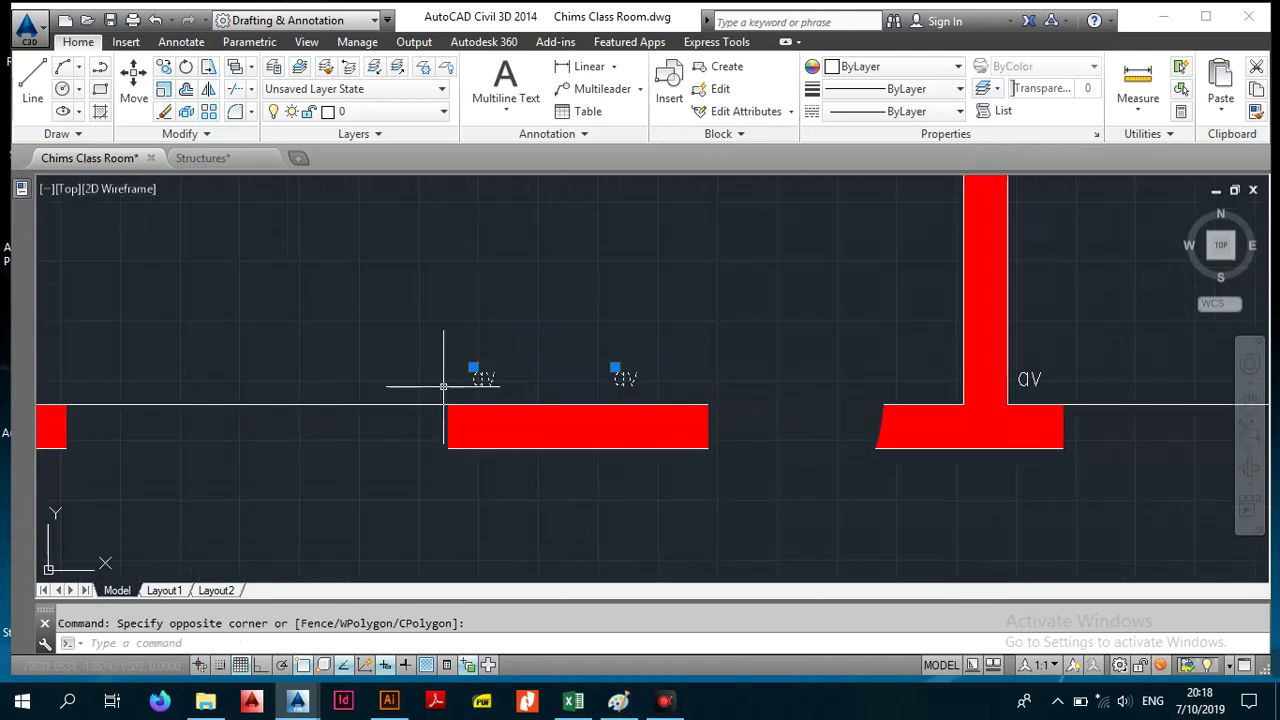
scroll(446, 403, down, 3)
scroll(680, 371, up, 4)
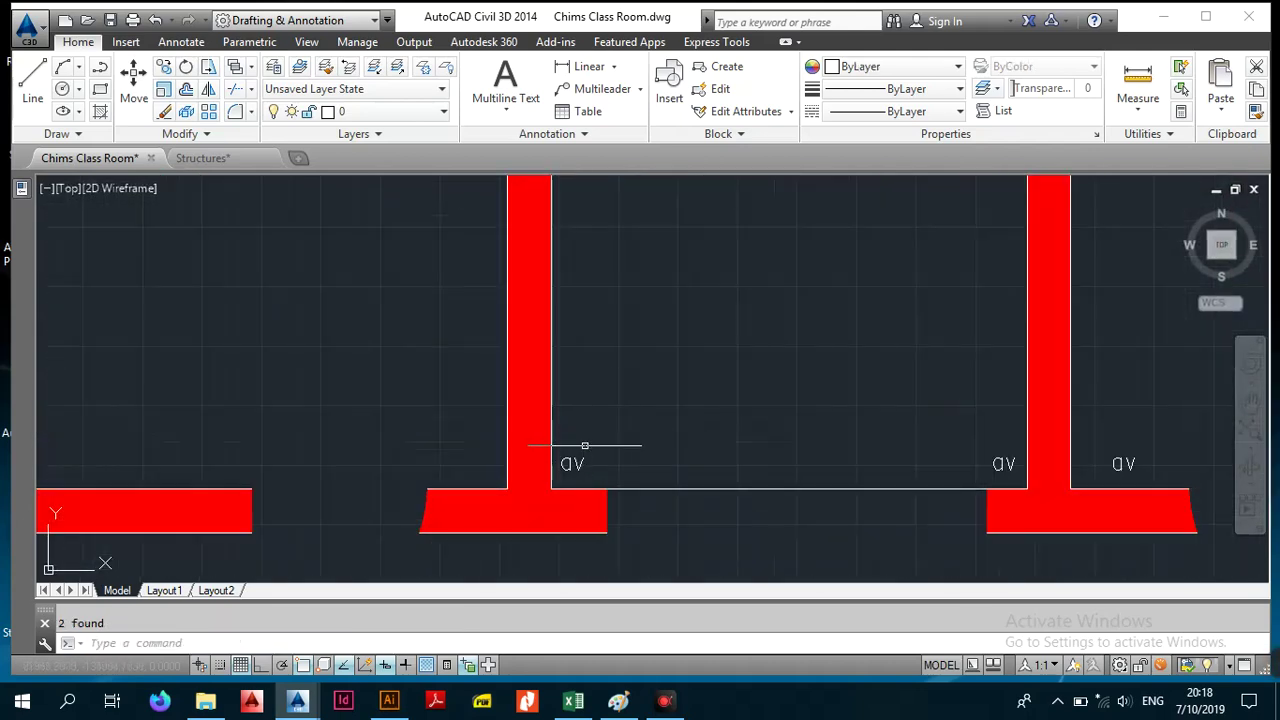
scroll(650, 496, down, 3)
Erase the "STOREROOM 2" label and the storeroom's door leaf and swing arc
scroll(692, 354, up, 2)
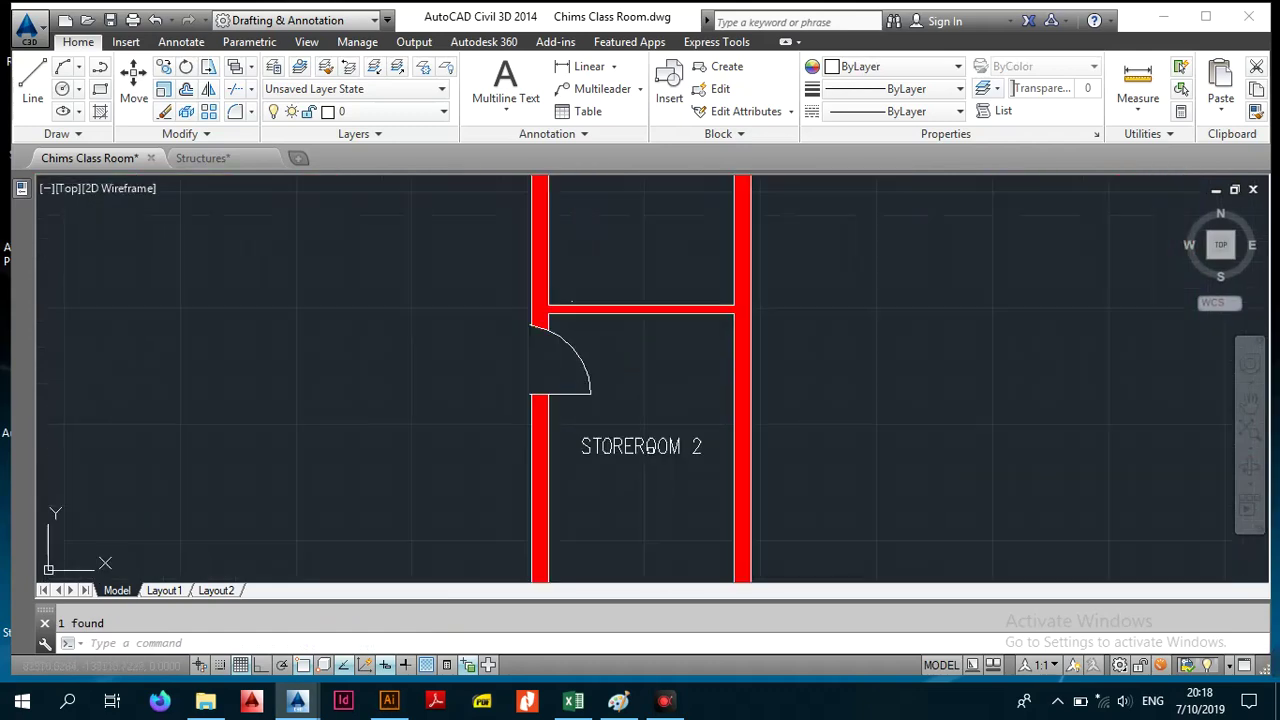
click(666, 350)
click(600, 301)
click(532, 402)
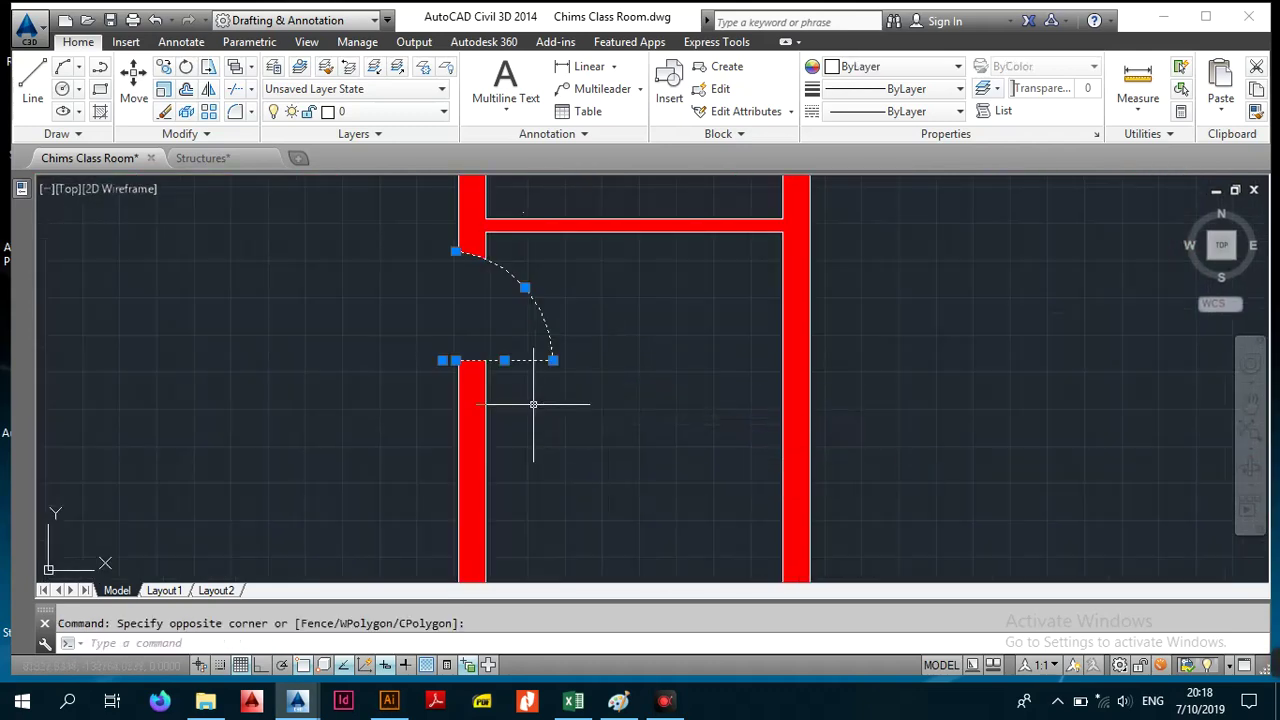
key(Delete)
Erase the rear-wall "av" labels on both sides of the wall dividing the storerooms from Classroom 1
scroll(532, 407, down, 4)
middle_drag(549, 330, 526, 460)
middle_drag(644, 325, 582, 346)
scroll(582, 346, up, 5)
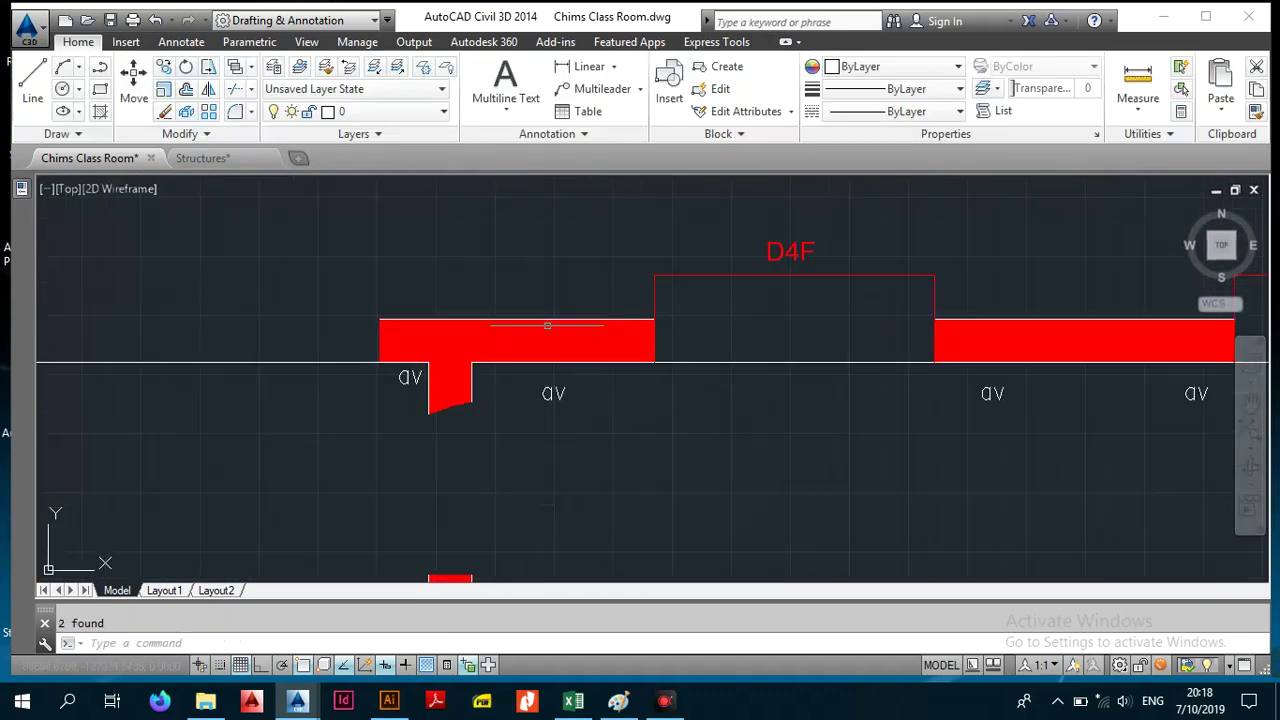
click(595, 390)
click(546, 410)
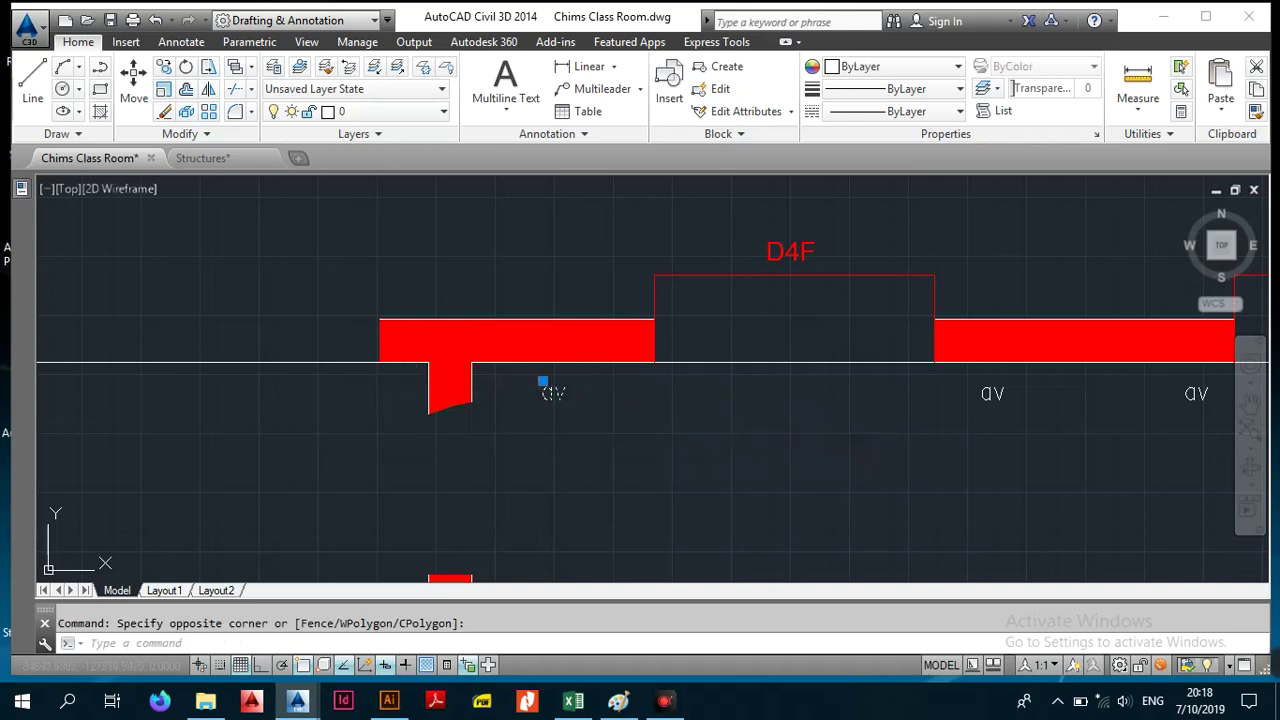
key(Delete)
Erase the two "av" labels below the wall section between Classroom 1's first two D4F openings
middle_drag(824, 413, 369, 352)
click(782, 321)
click(501, 383)
key(Delete)
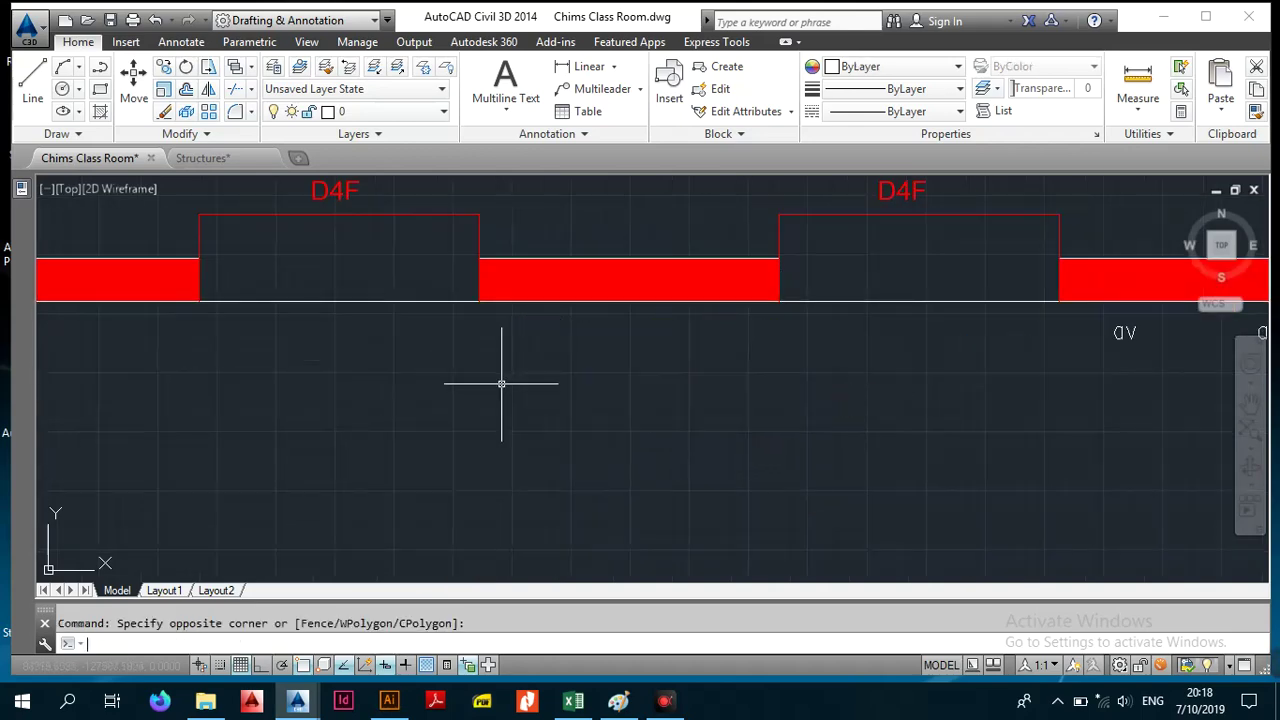
Erase the D4F label and all red frame lines of Classroom 1's rear-wall opening nearest the storerooms
middle_drag(464, 369, 534, 491)
click(468, 273)
click(290, 345)
key(Delete)
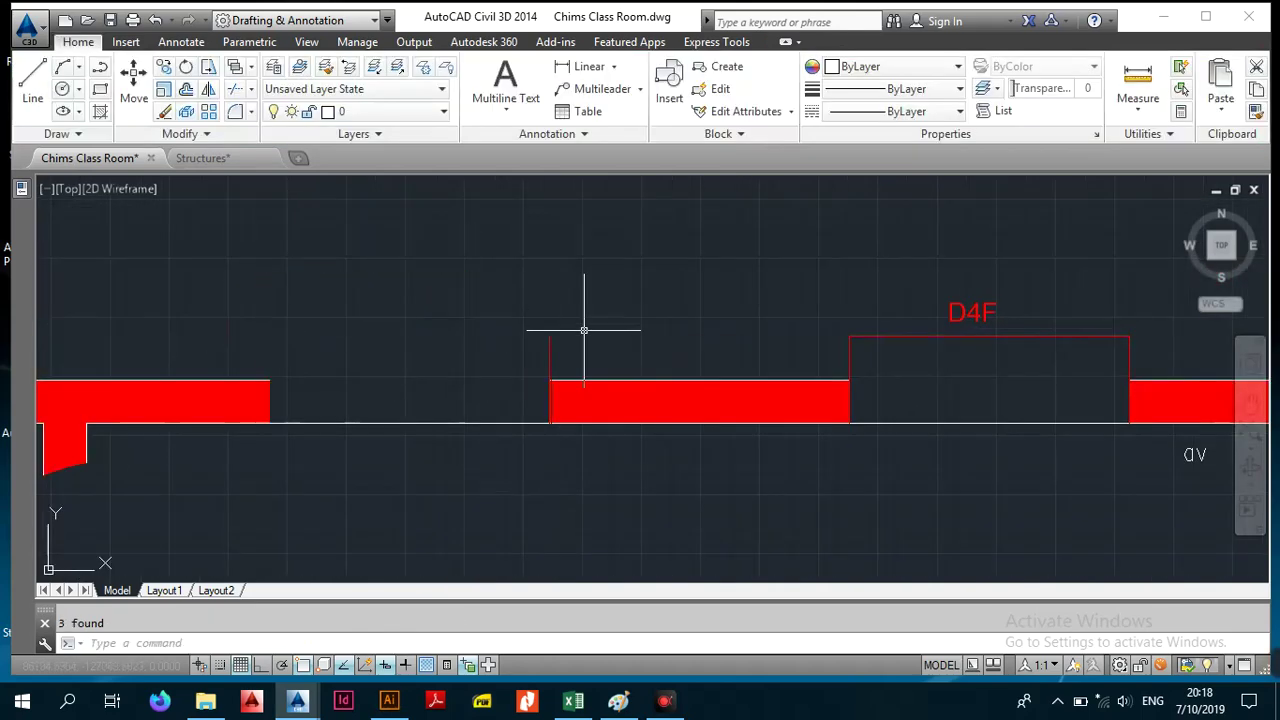
click(602, 332)
click(512, 340)
click(600, 314)
click(504, 366)
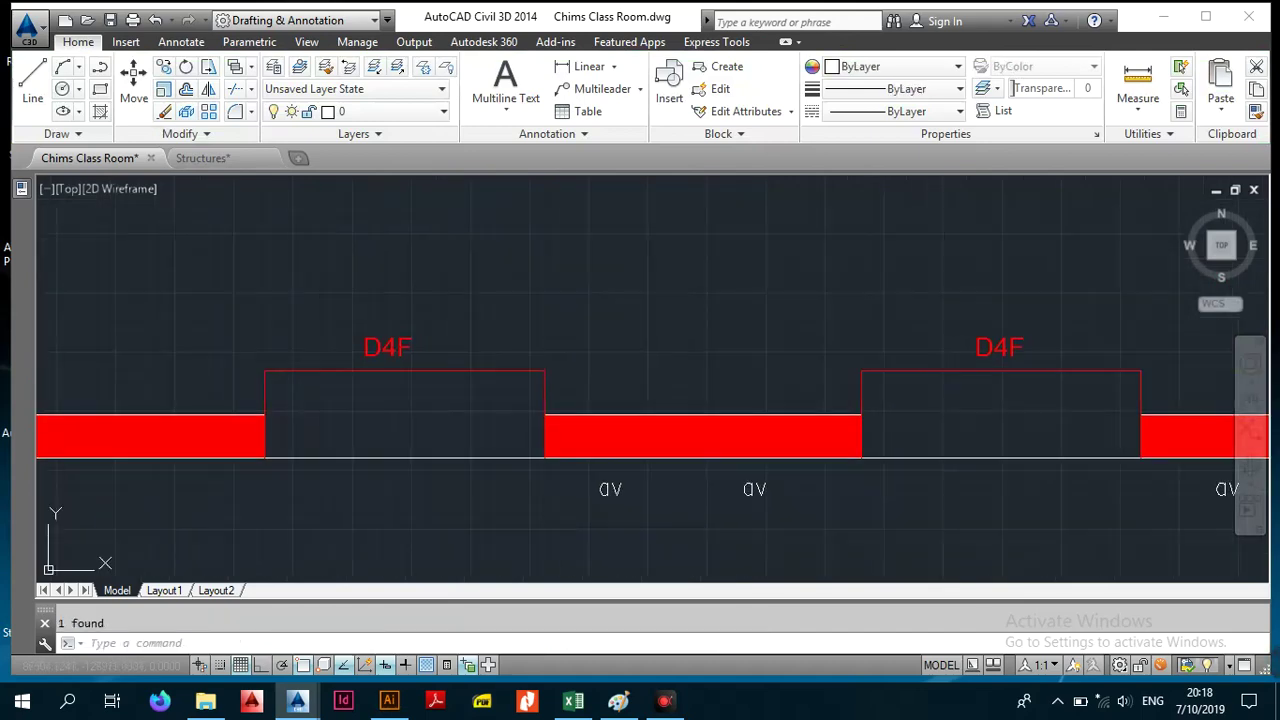
Erase the D4F label and red frame lines of the middle opening in Classroom 1's rear wall
click(438, 323)
click(242, 387)
key(Delete)
middle_drag(552, 363, 374, 326)
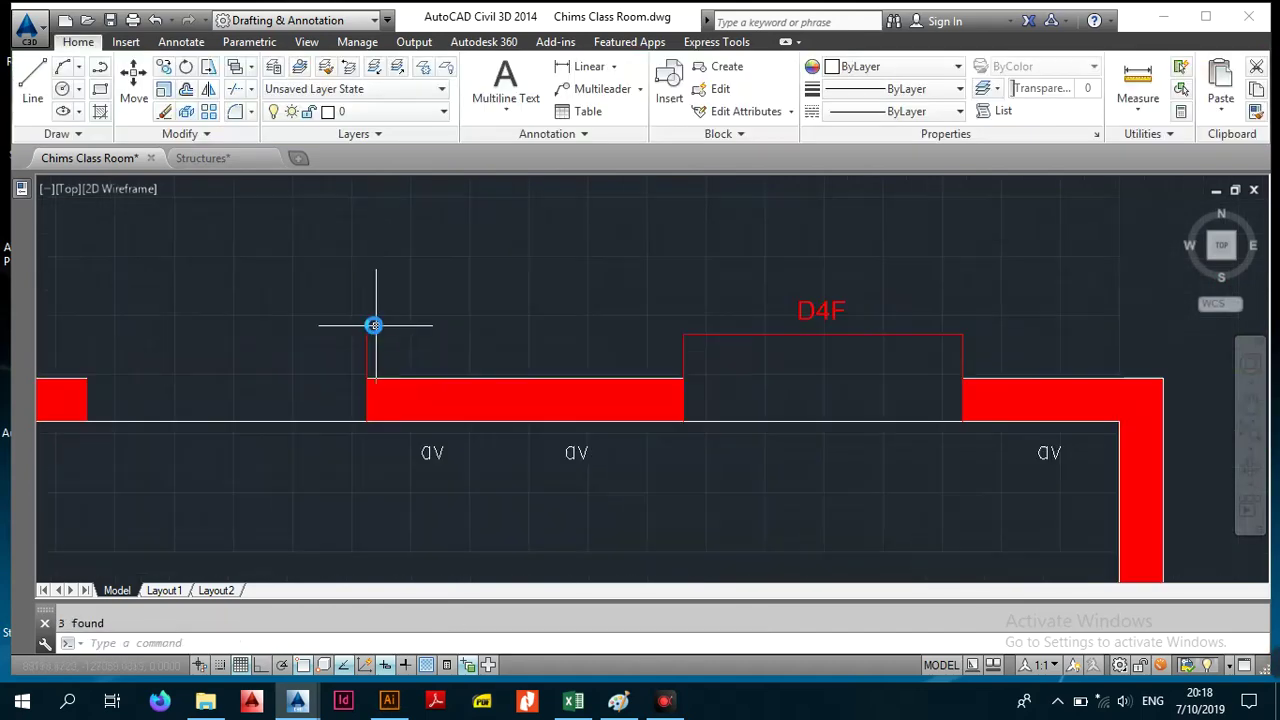
click(400, 317)
click(302, 347)
key(Delete)
Erase the D4F label and red frame lines of Classroom 1's rear-wall opening nearest the building's outer corner
middle_drag(373, 393, 344, 405)
middle_drag(568, 380, 198, 386)
click(428, 334)
click(368, 396)
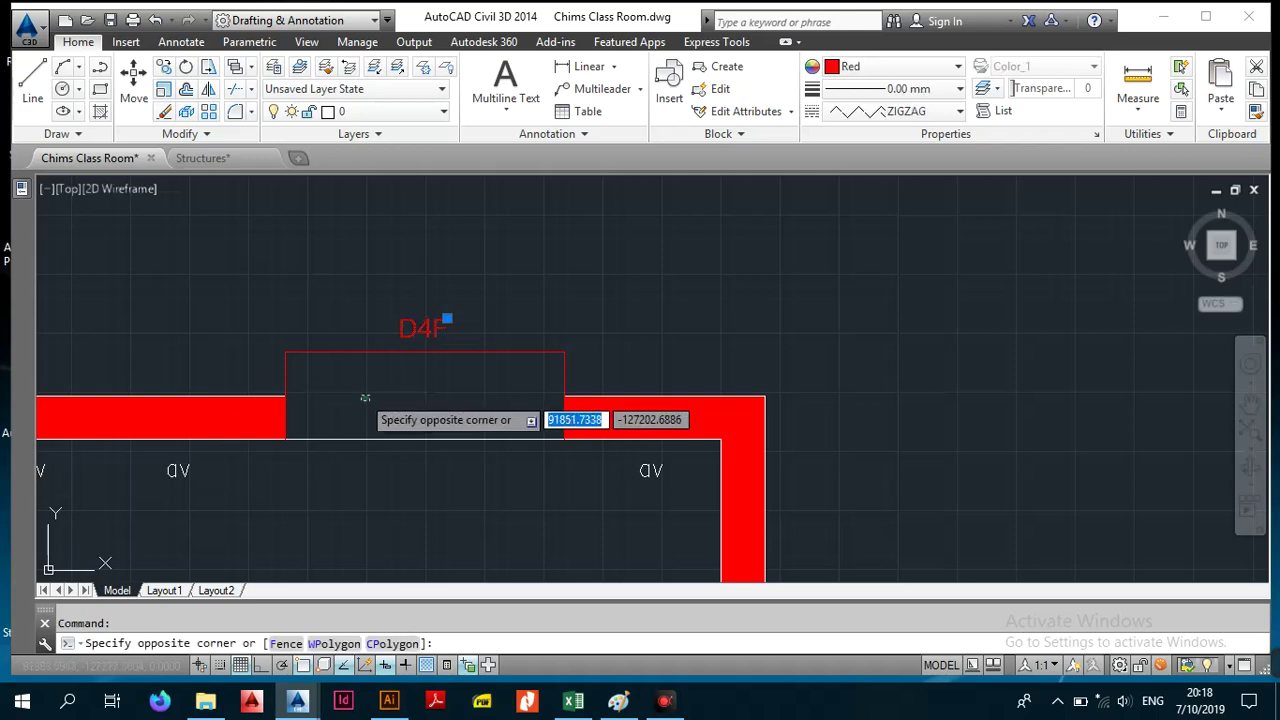
click(338, 334)
click(491, 301)
click(453, 301)
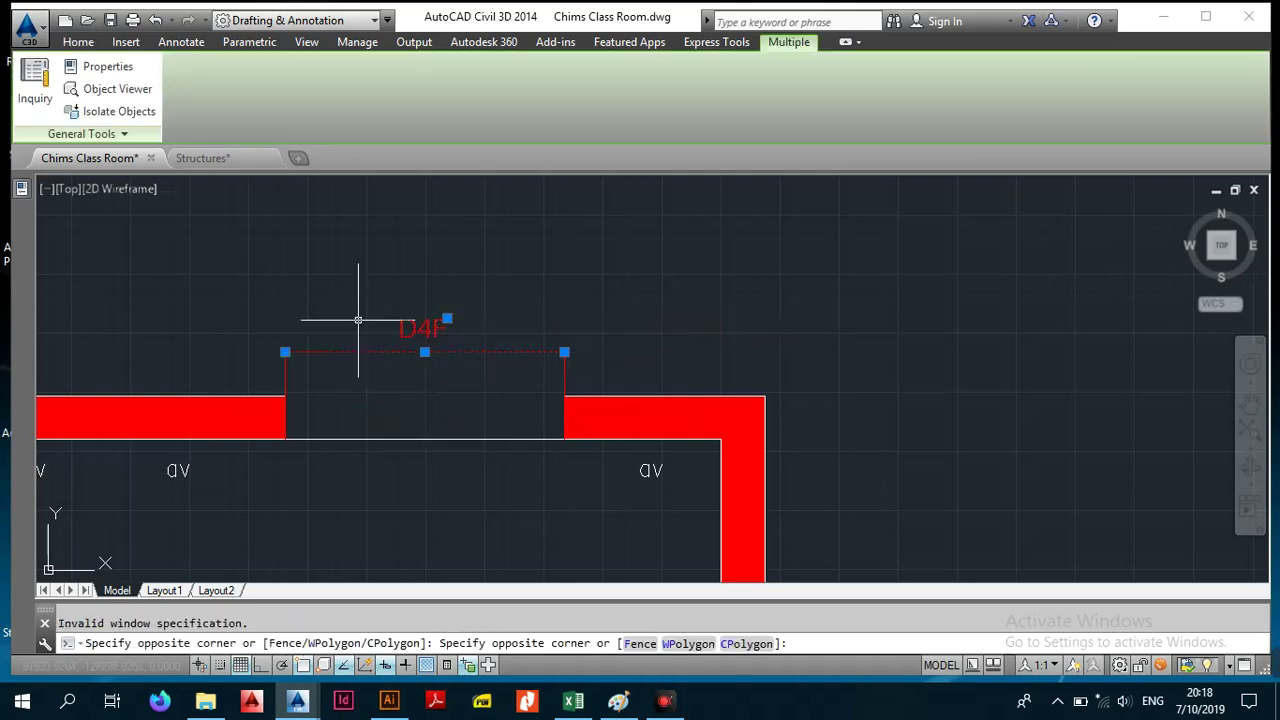
key(Delete)
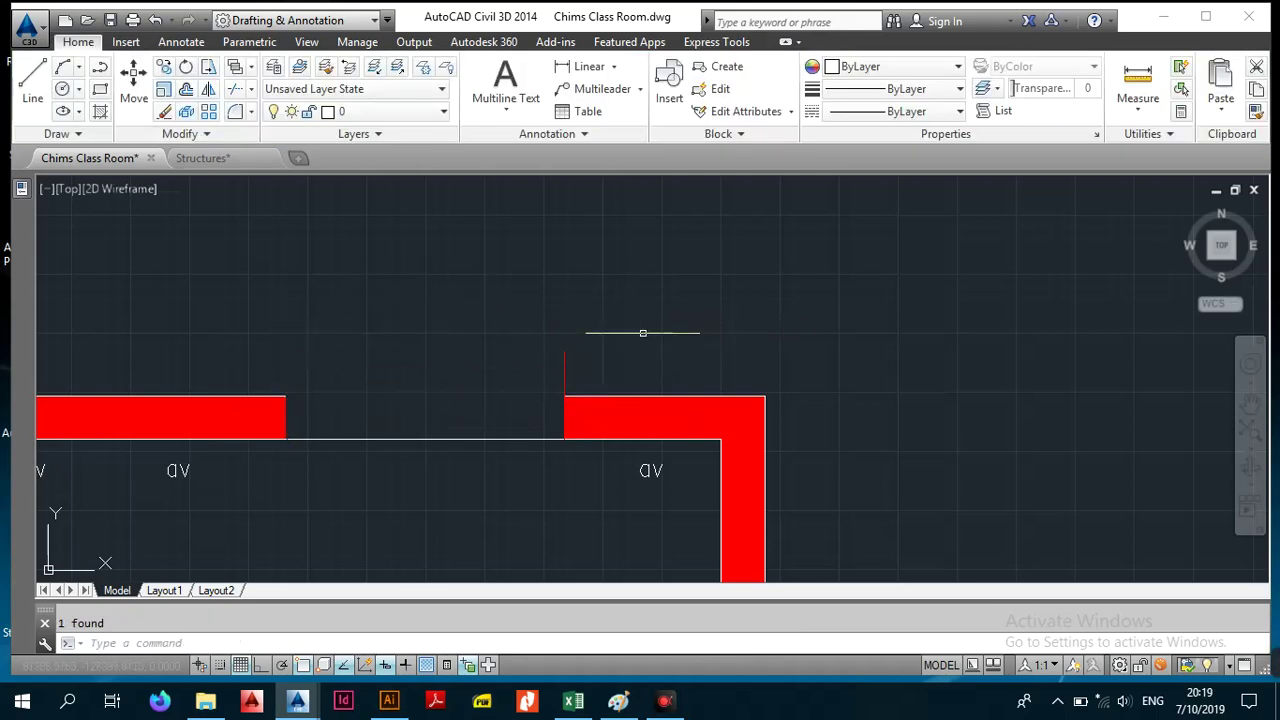
click(643, 333)
click(516, 365)
key(Delete)
Erase the three remaining "av" labels along Classroom 1's rear wall
middle_drag(518, 524, 470, 264)
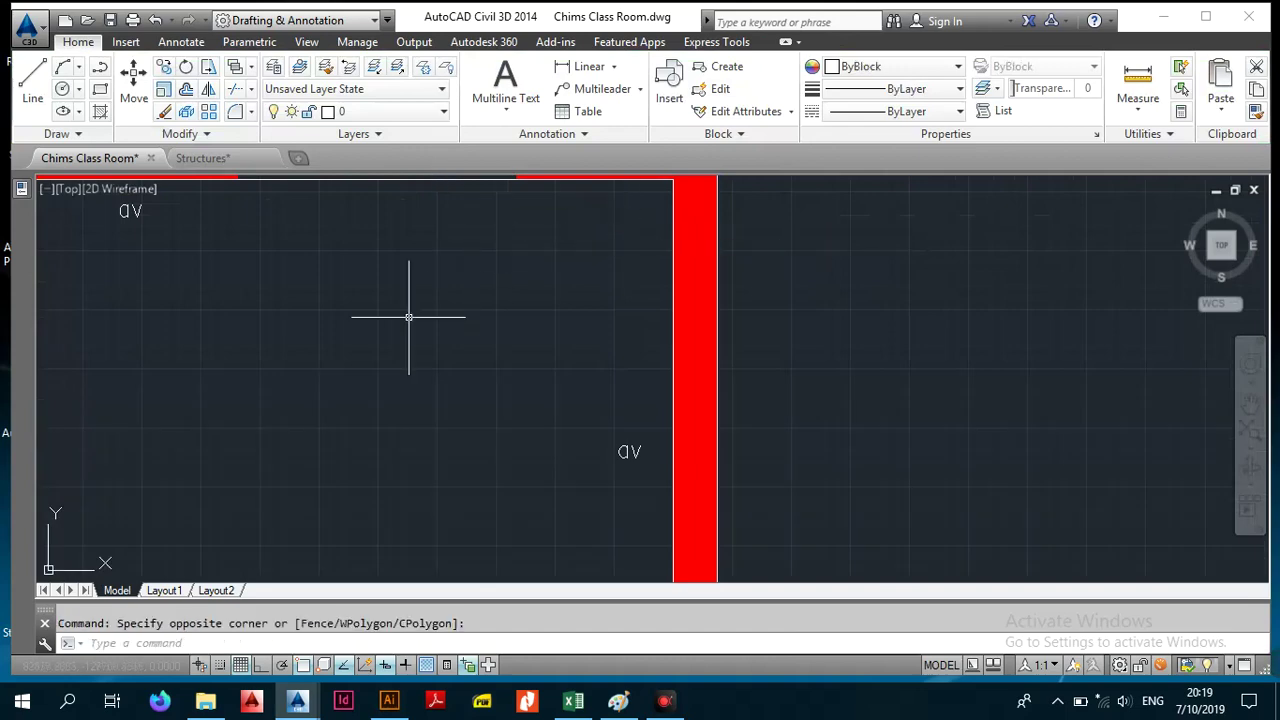
click(408, 317)
scroll(600, 337, down, 4)
scroll(566, 355, up, 6)
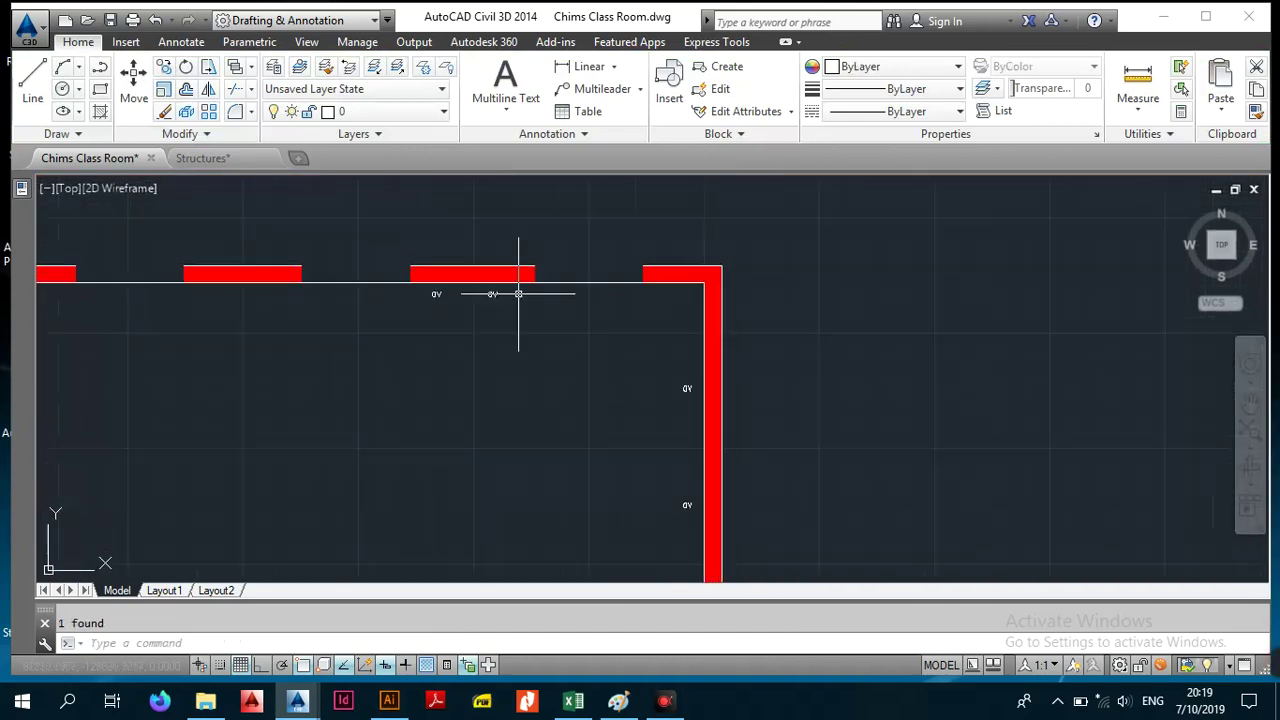
click(503, 290)
click(277, 306)
key(Delete)
Erase the two middle "av" labels and the one nearest the front wall along Classroom 1's end wall
scroll(677, 366, down, 4)
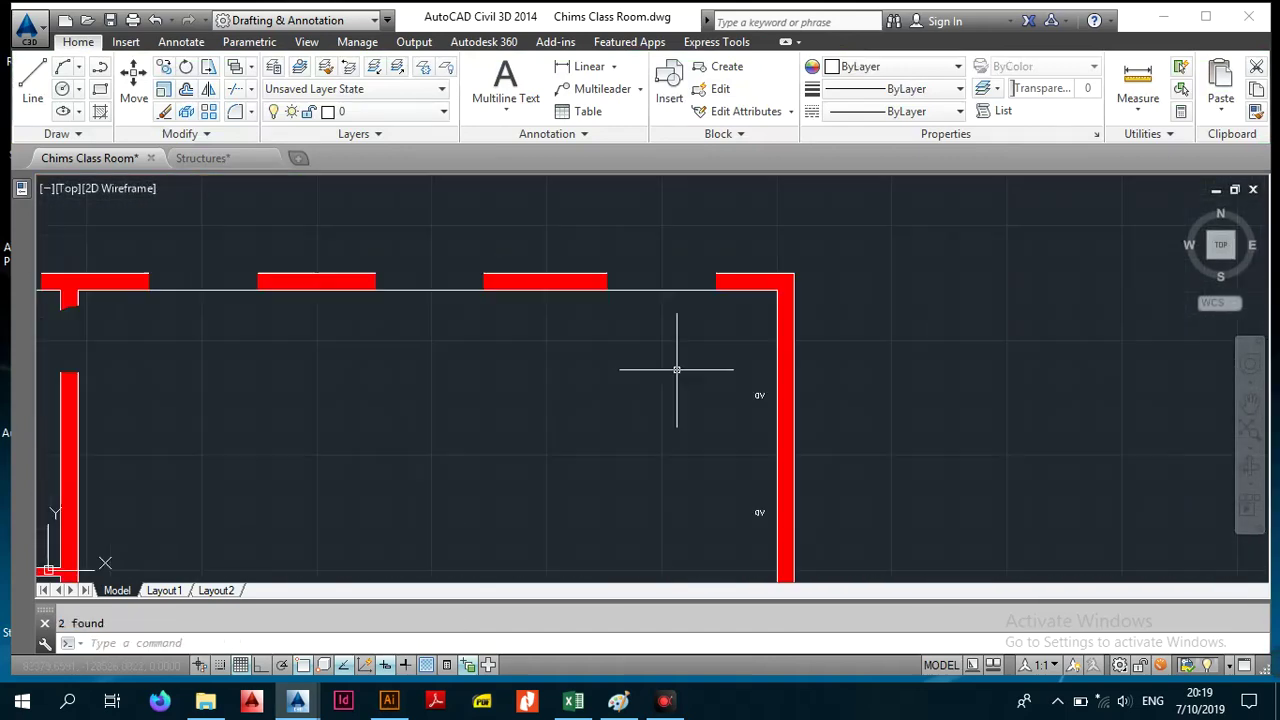
scroll(626, 291, up, 6)
click(685, 192)
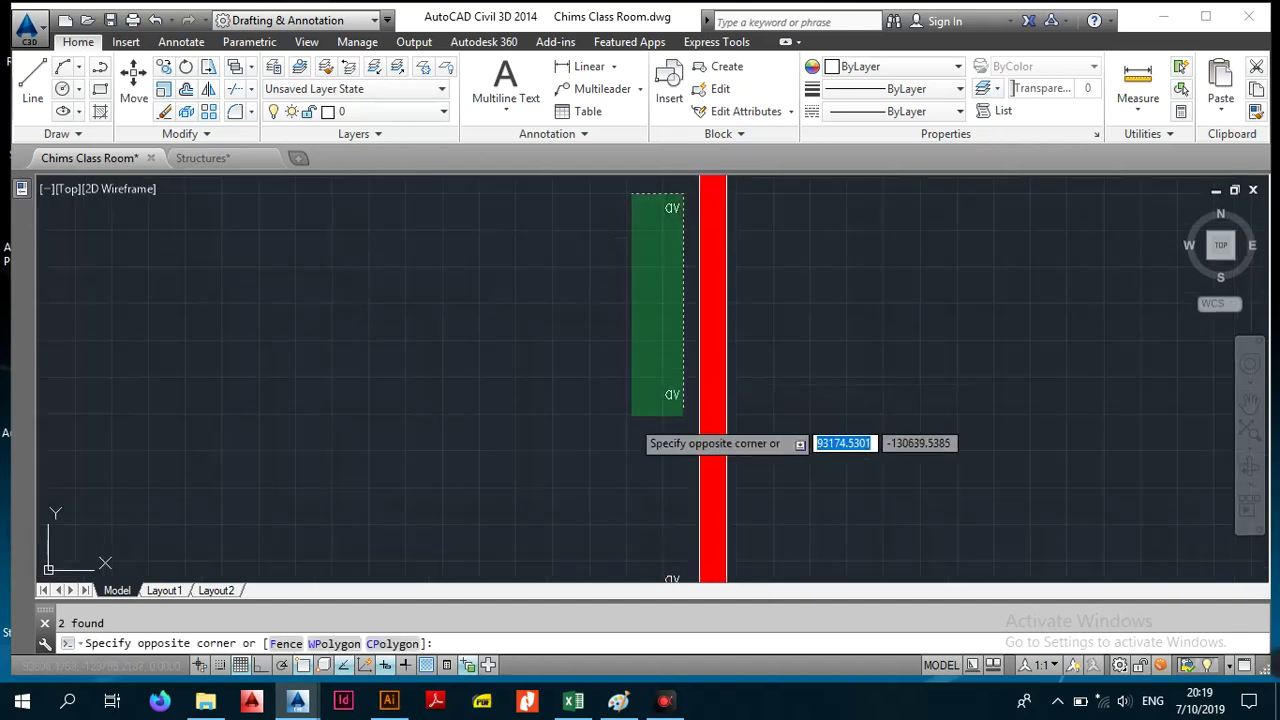
middle_drag(621, 573, 590, 440)
click(577, 460)
key(Delete)
scroll(564, 462, down, 2)
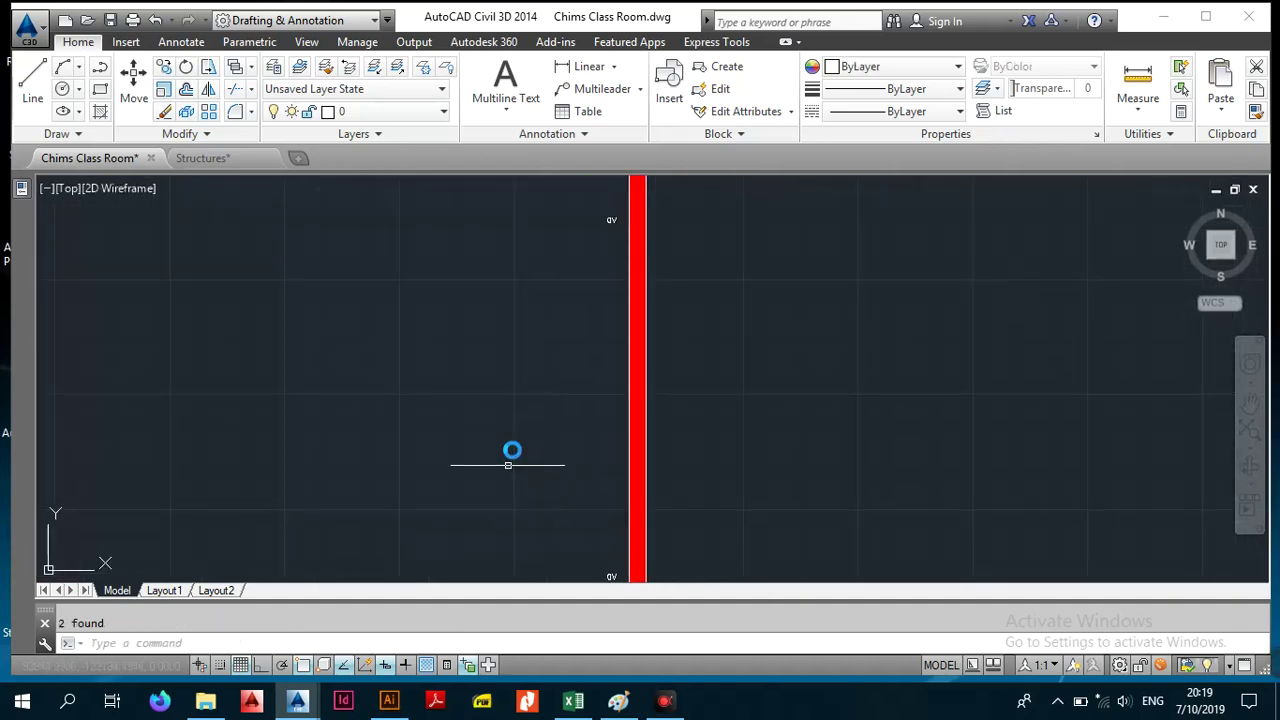
middle_drag(568, 509, 609, 360)
click(654, 413)
click(627, 440)
key(Delete)
Erase the four "av" labels along Classroom 1's front wall between the end wall and the section nearest Storeroom 2
middle_drag(604, 567, 631, 448)
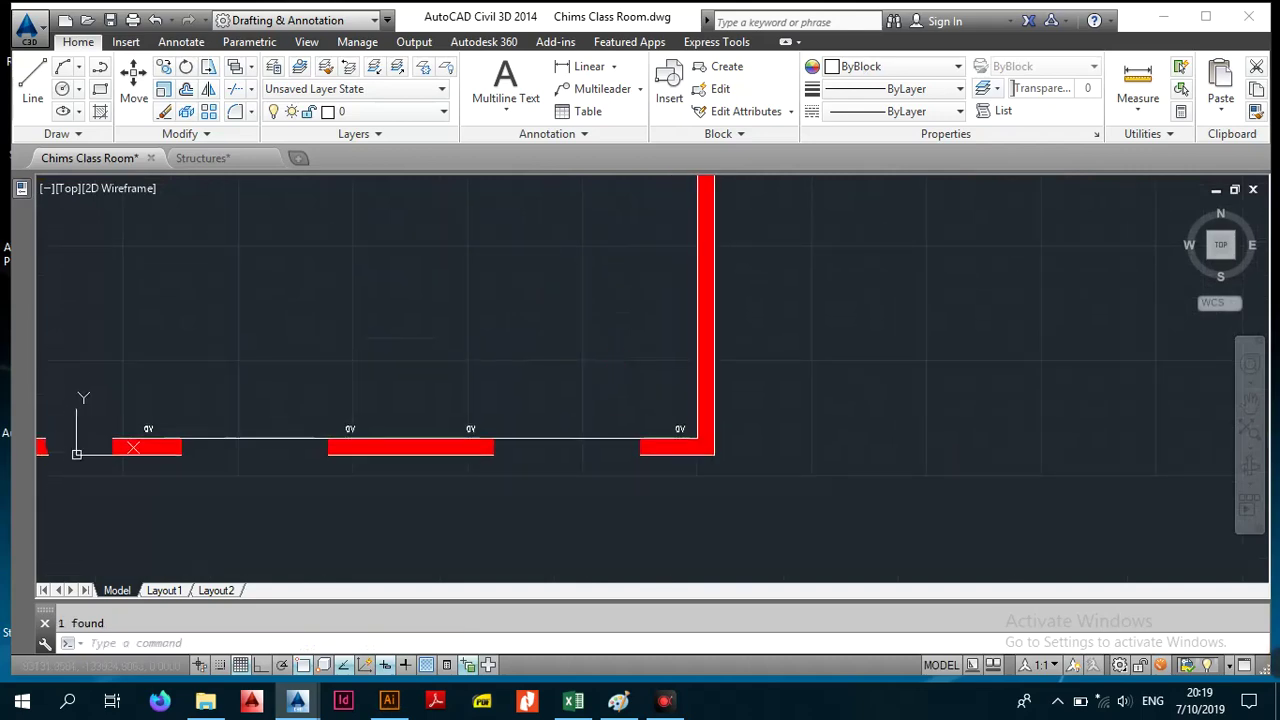
scroll(633, 444, up, 2)
click(709, 390)
click(323, 420)
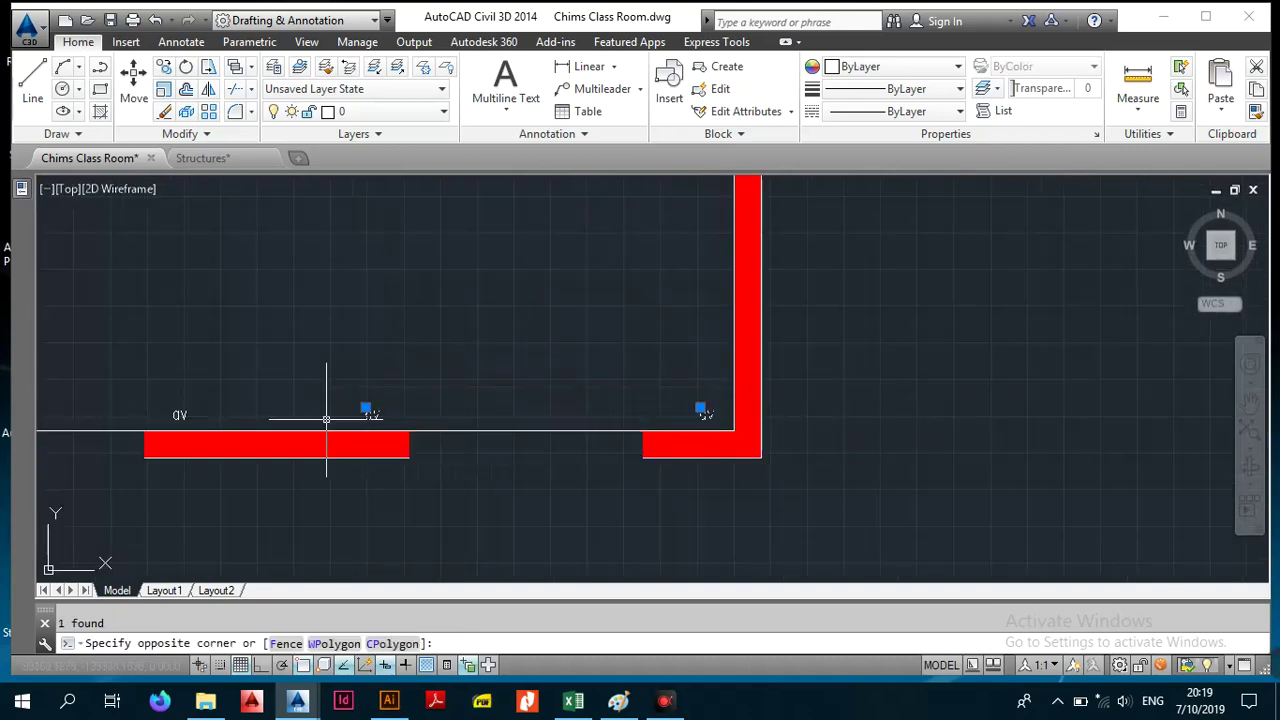
middle_drag(323, 420, 693, 385)
click(642, 290)
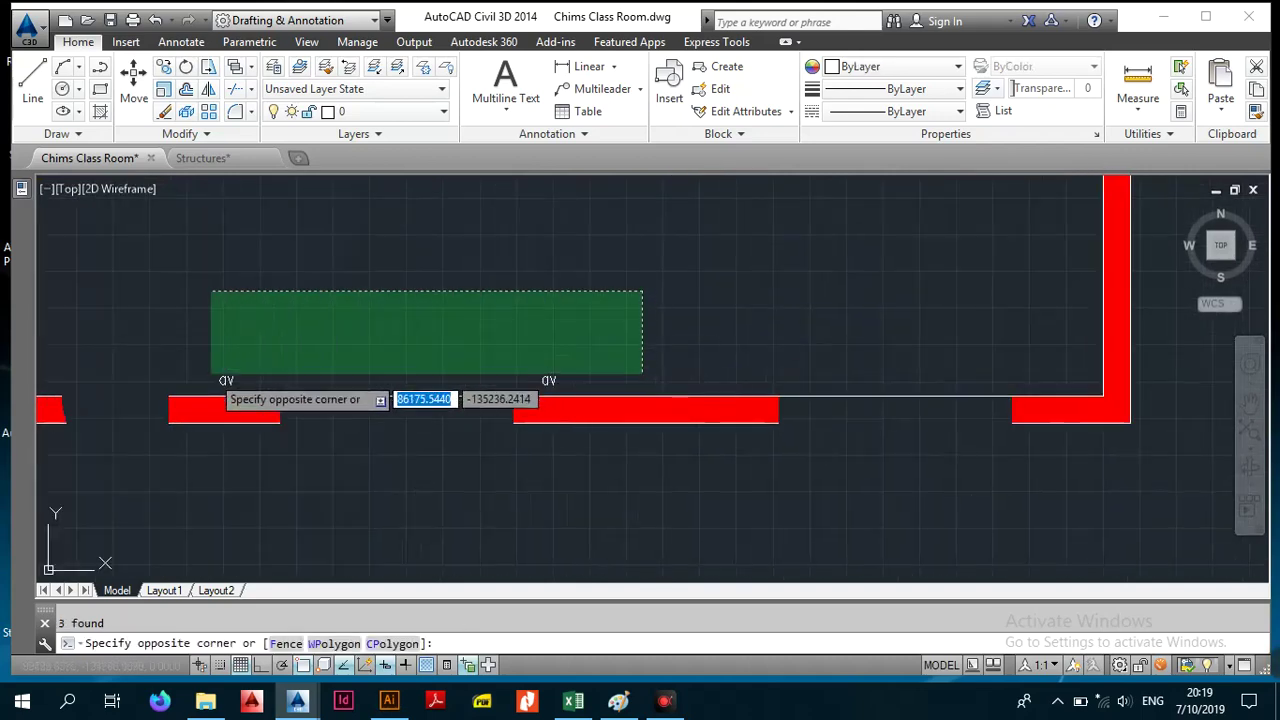
click(210, 382)
Erase the last "av" label on Classroom 1's end wall, near the rear corner
scroll(708, 205, down, 2)
middle_drag(708, 205, 548, 440)
middle_drag(637, 265, 563, 471)
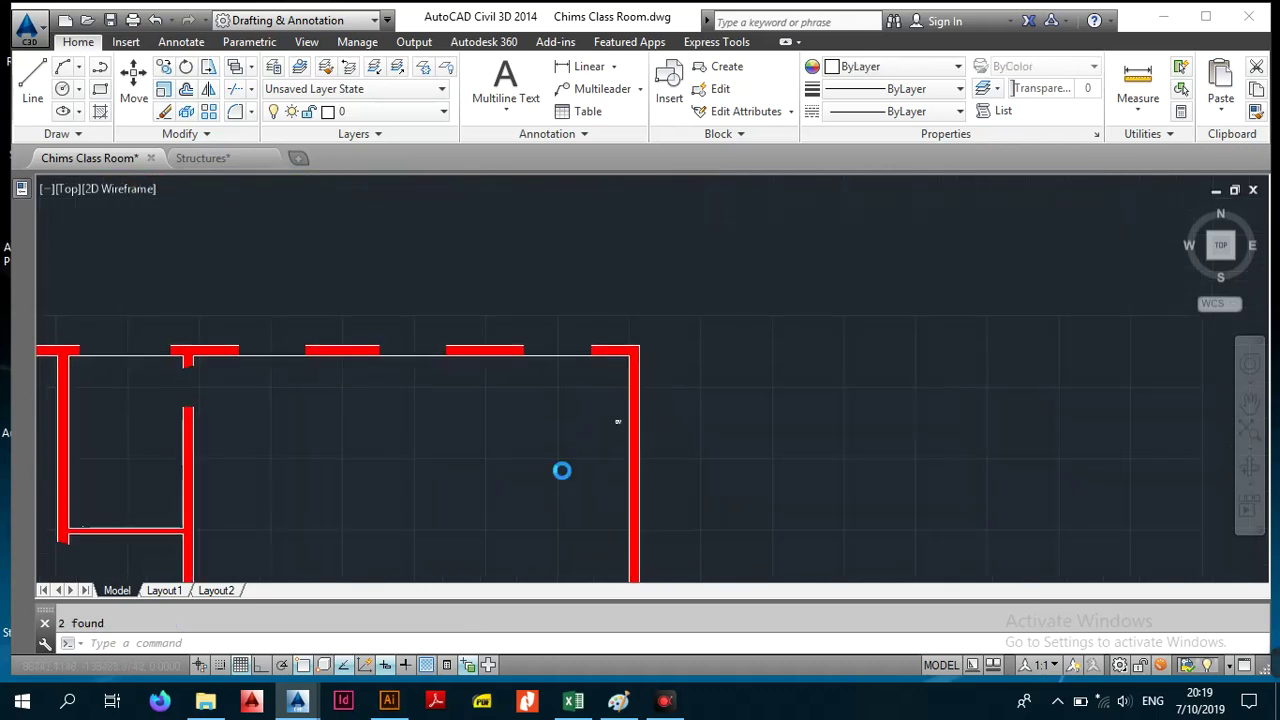
scroll(593, 455, up, 3)
click(534, 403)
key(Delete)
Erase the front-wall "av" labels on both sides of the wall dividing Storeroom 2 from Classroom 1
scroll(481, 450, down, 2)
mouse_move(481, 450)
middle_down()
mouse_move(781, 186)
mouse_move(1044, 190)
middle_up()
scroll(491, 310, up, 4)
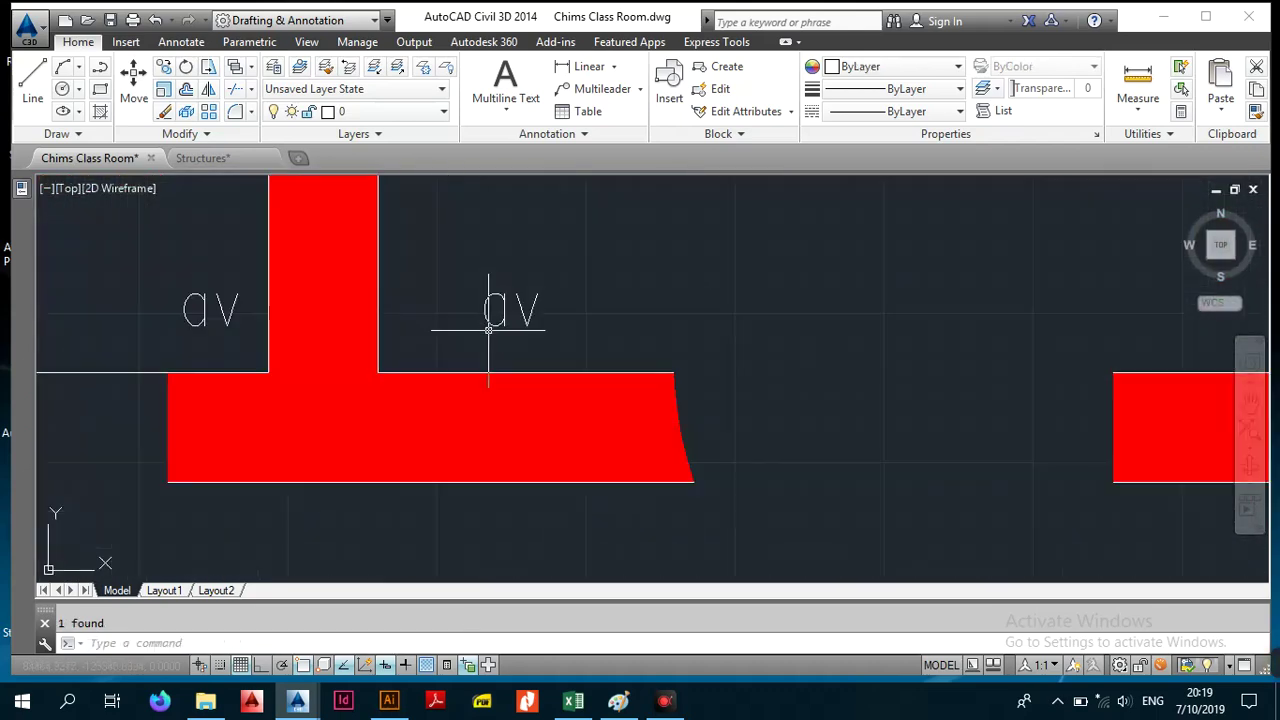
click(556, 270)
middle_drag(493, 321, 973, 305)
click(714, 319)
click(670, 302)
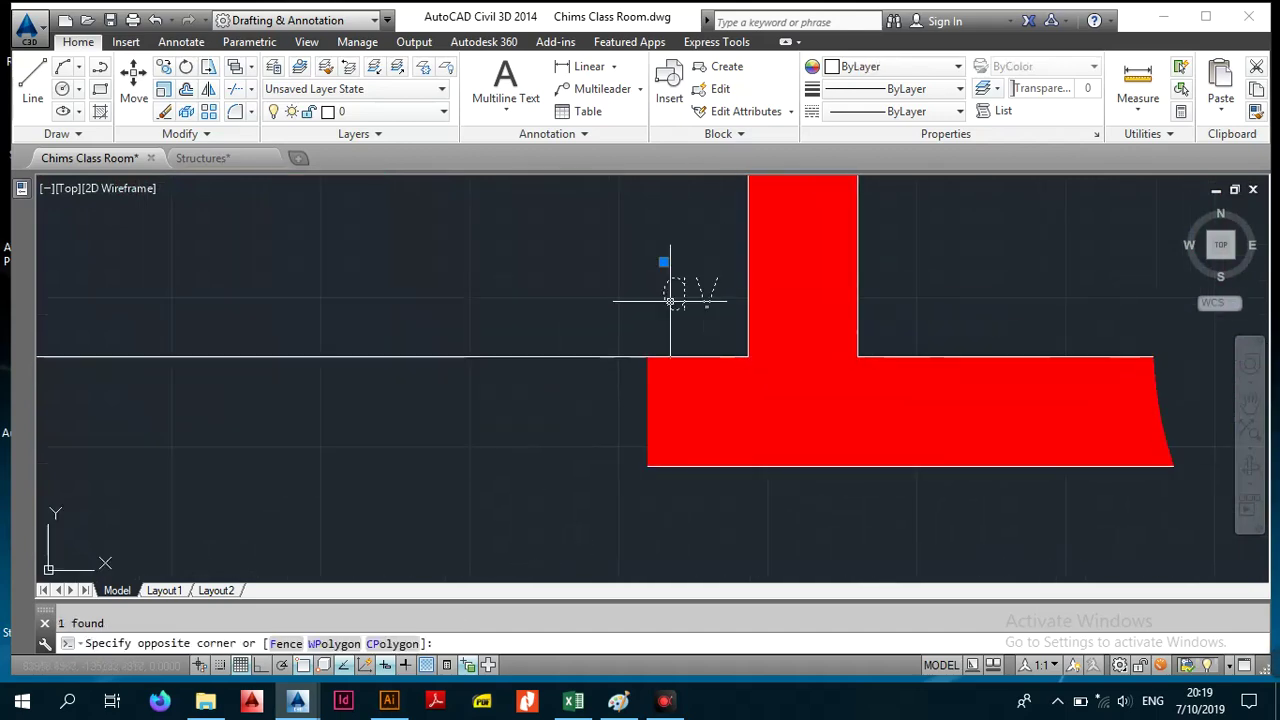
key(Delete)
Inspect the storeroom walls and door openings beside Classroom 1 for leftover labels and linework
middle_drag(670, 302, 801, 419)
scroll(563, 423, down, 6)
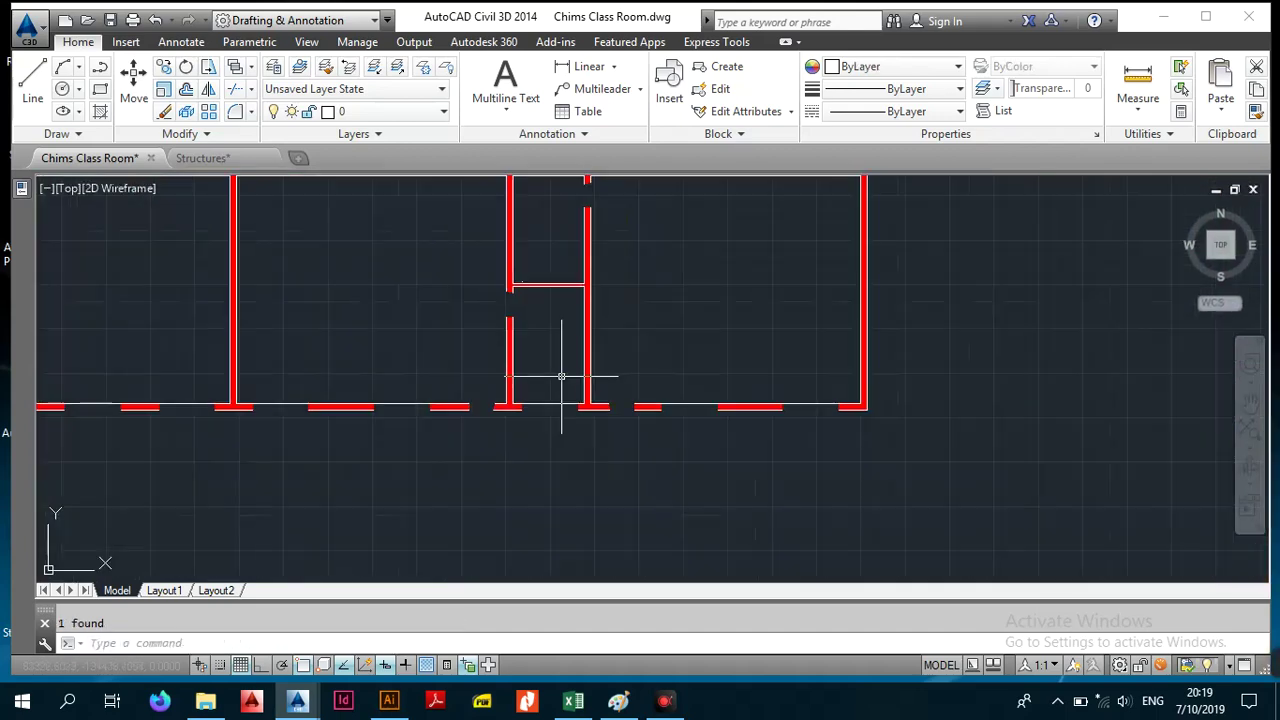
scroll(569, 363, up, 5)
scroll(575, 300, up, 6)
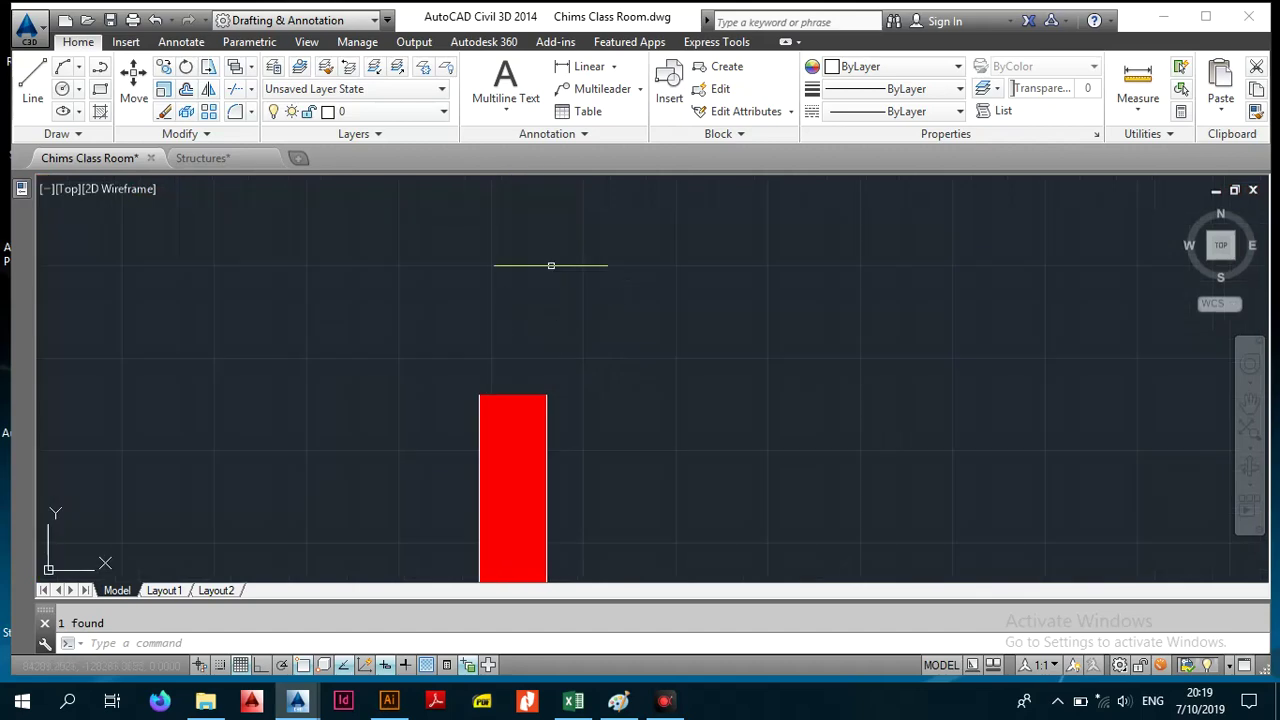
scroll(560, 334, down, 2)
scroll(520, 250, up, 2)
click(523, 250)
middle_drag(528, 460, 531, 396)
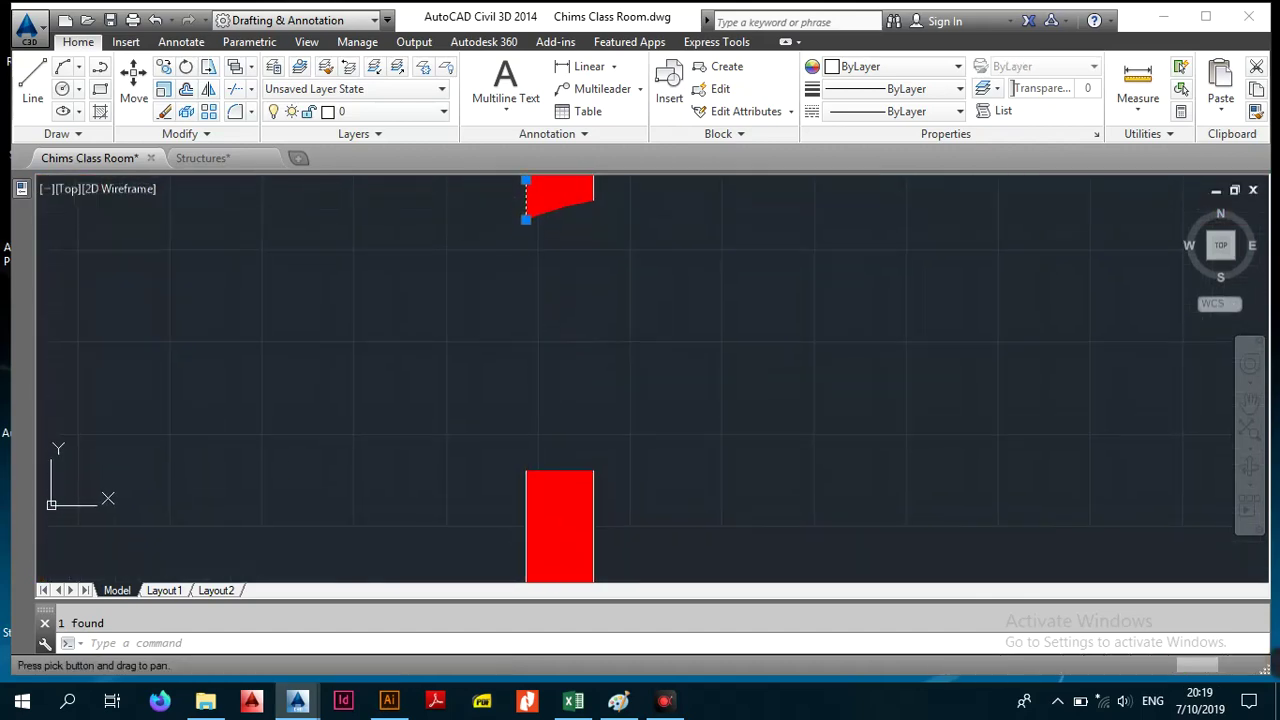
scroll(586, 357, down, 4)
key(Escape)
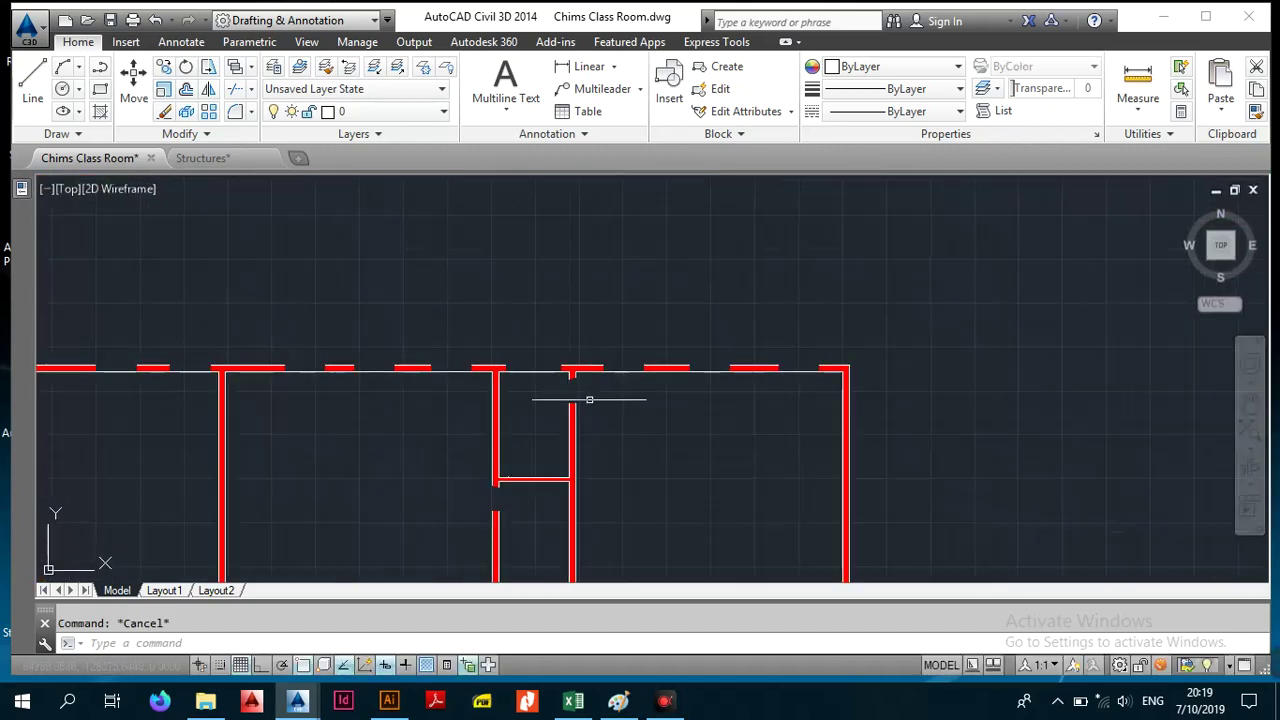
Examine the stripped wall layout across all classrooms and storerooms for anything still needing removal
mouse_move(381, 352)
middle_down()
mouse_move(469, 360)
mouse_move(680, 341)
mouse_move(571, 353)
middle_up()
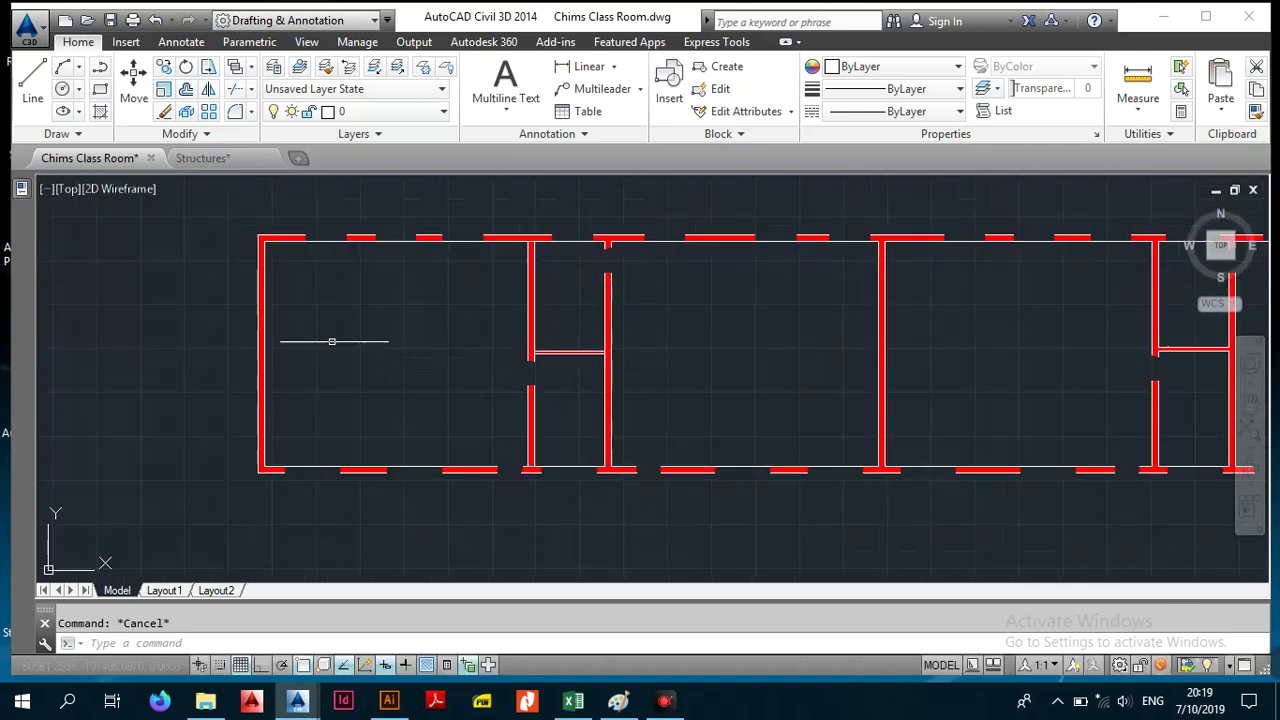
scroll(313, 344, up, 5)
scroll(120, 368, down, 5)
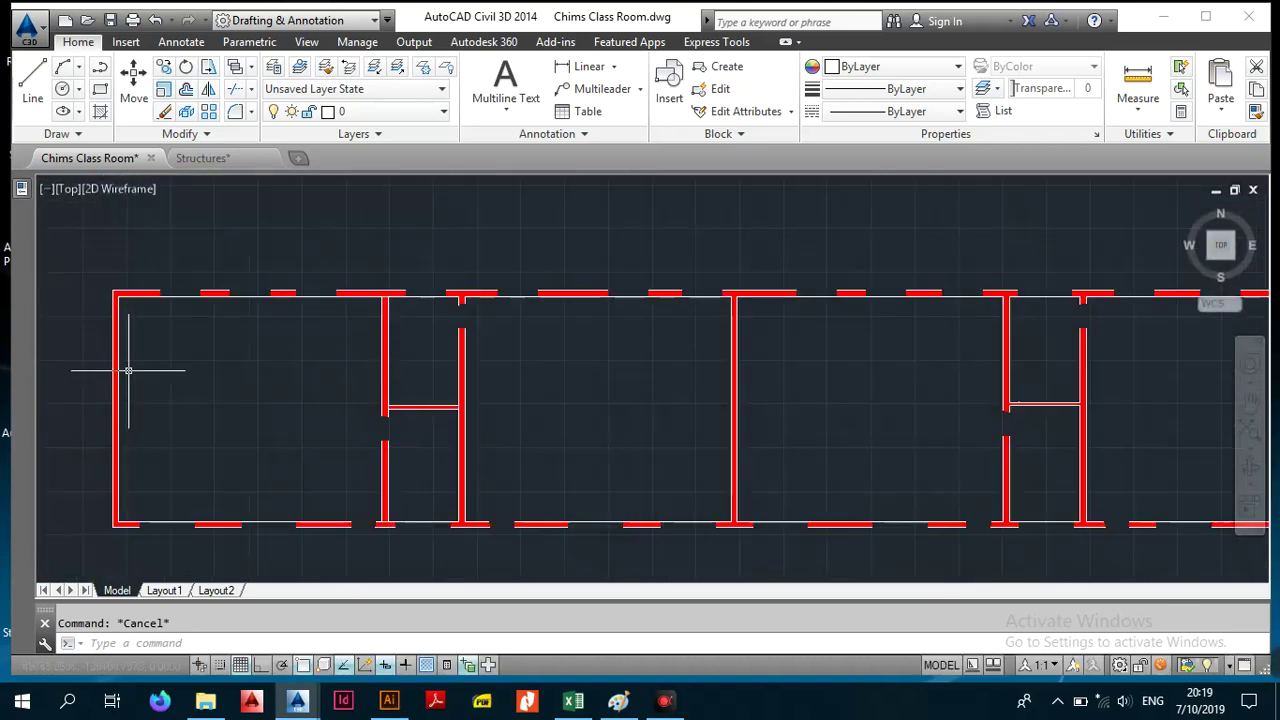
scroll(440, 411, up, 2)
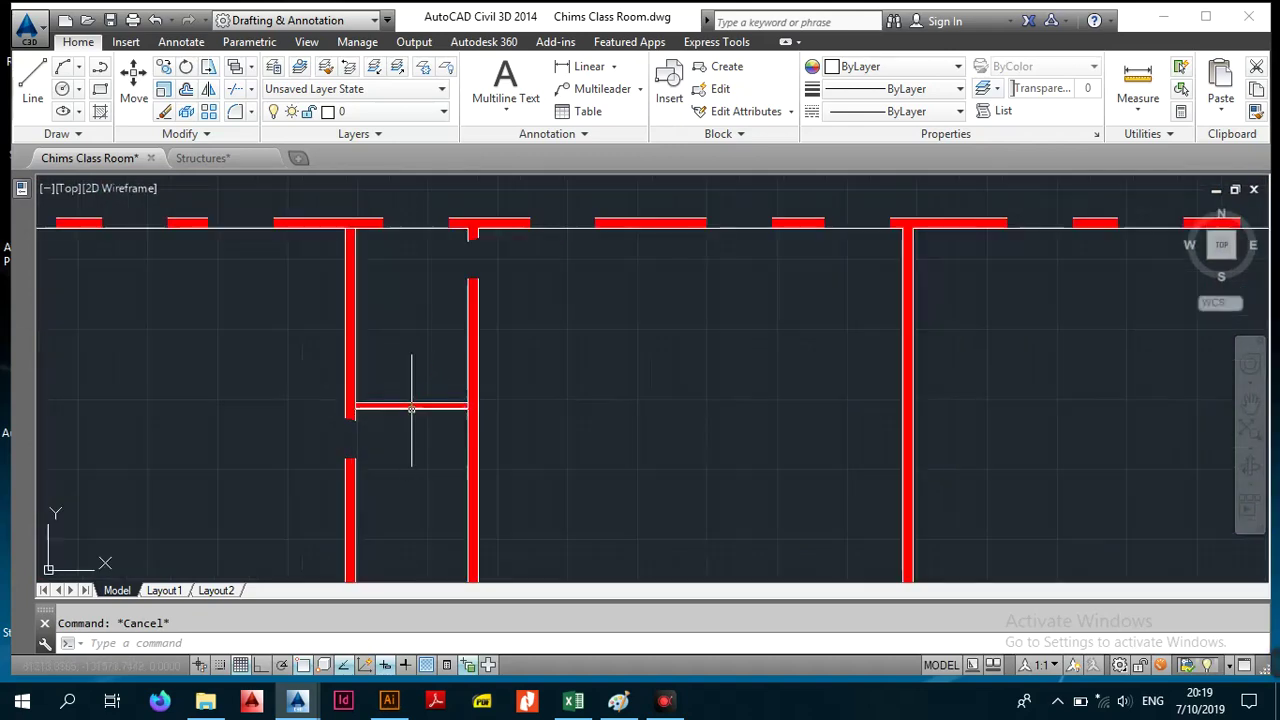
middle_drag(1168, 399, 697, 357)
scroll(760, 368, down, 2)
scroll(872, 361, up, 6)
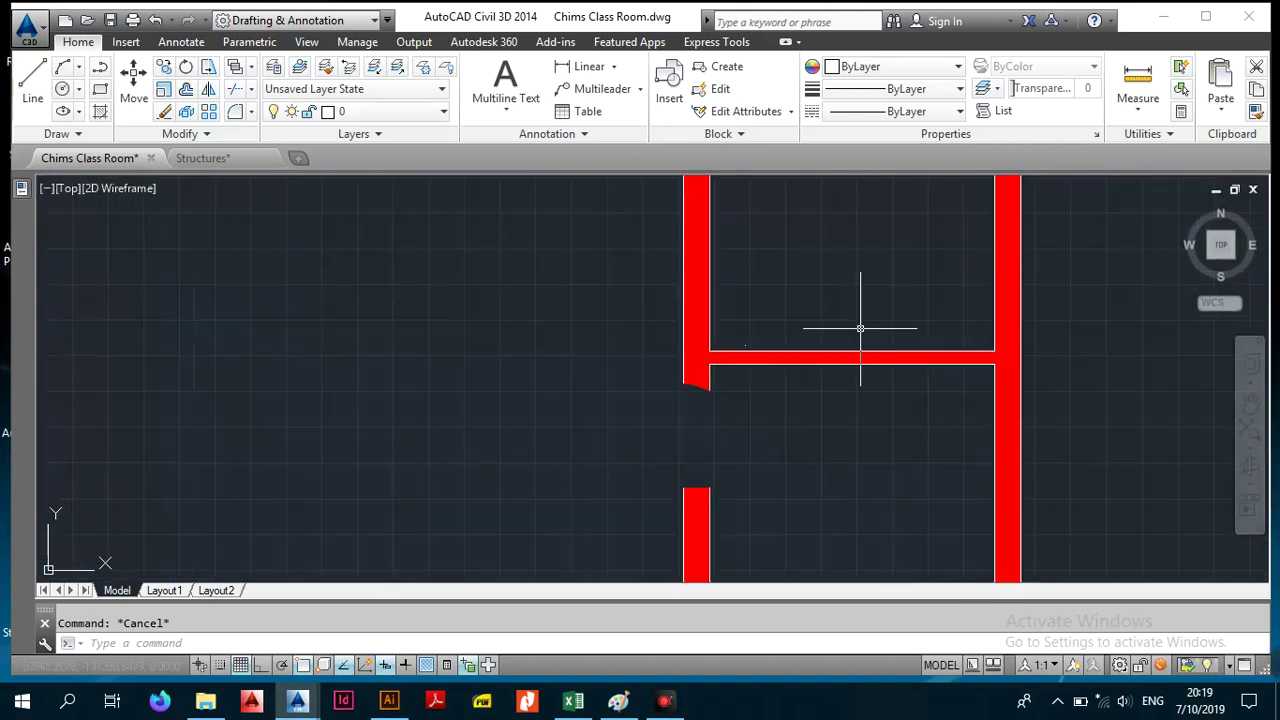
scroll(845, 412, down, 4)
scroll(405, 399, up, 4)
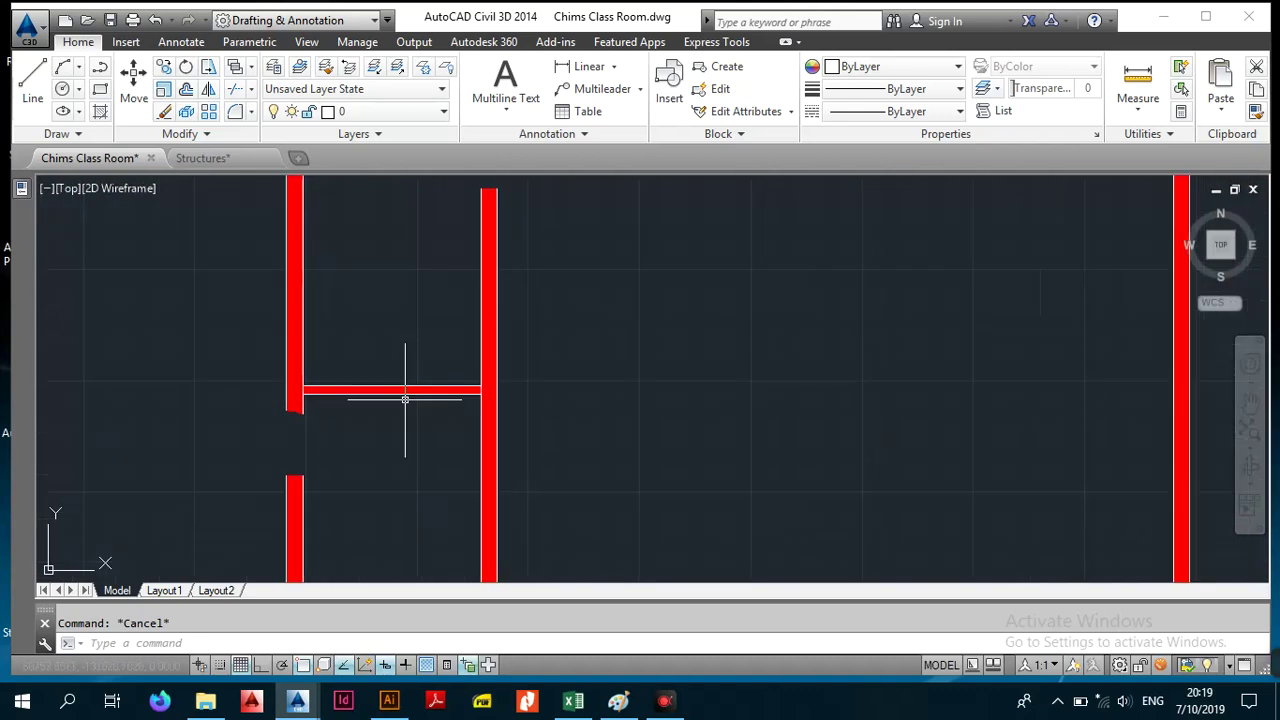
mouse_move(859, 358)
middle_down()
mouse_move(723, 329)
mouse_move(577, 346)
middle_up()
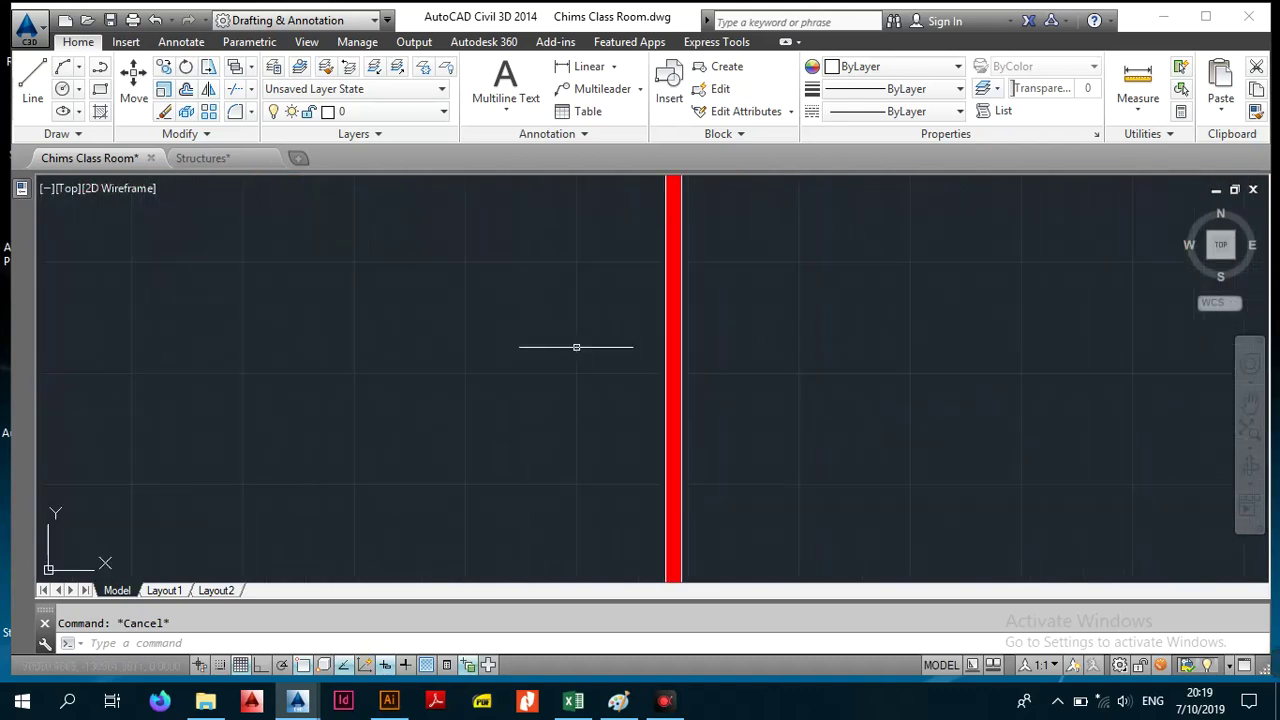
scroll(619, 330, down, 2)
middle_drag(322, 409, 610, 428)
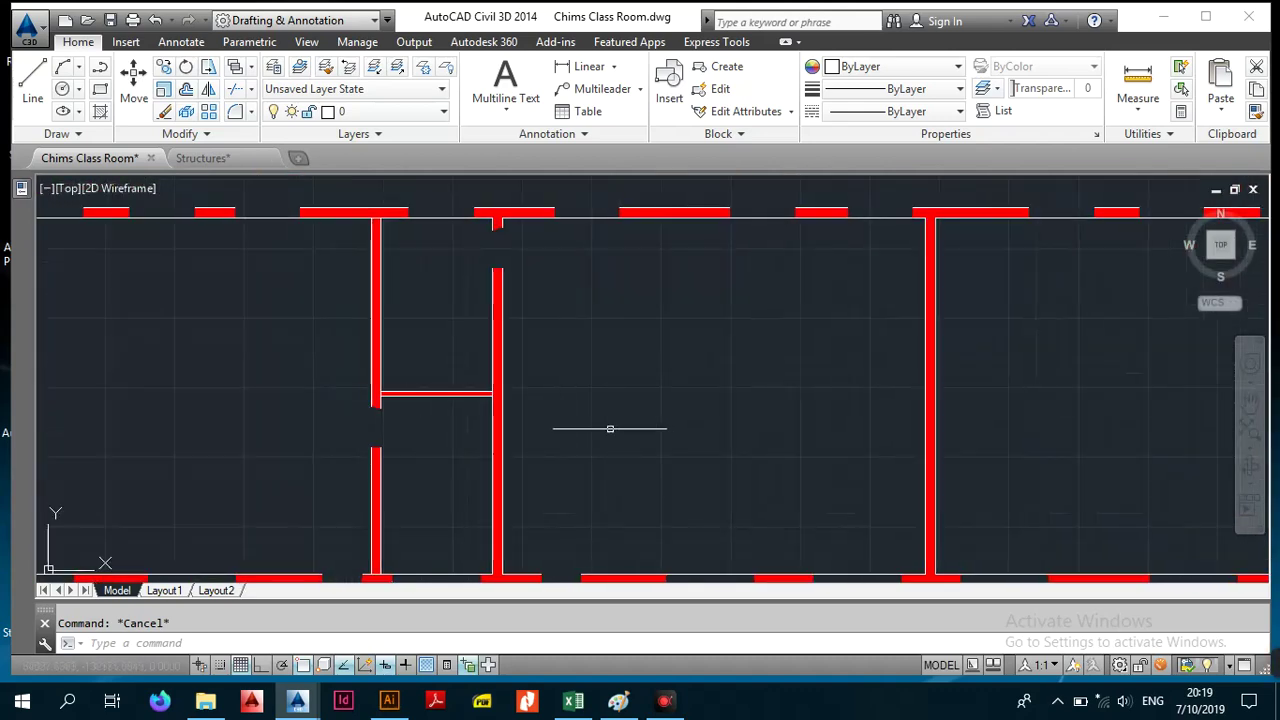
Erase the solid red hatch fills from the first storeroom block's side wall and its cross partition
scroll(400, 405, up, 3)
scroll(533, 367, down, 3)
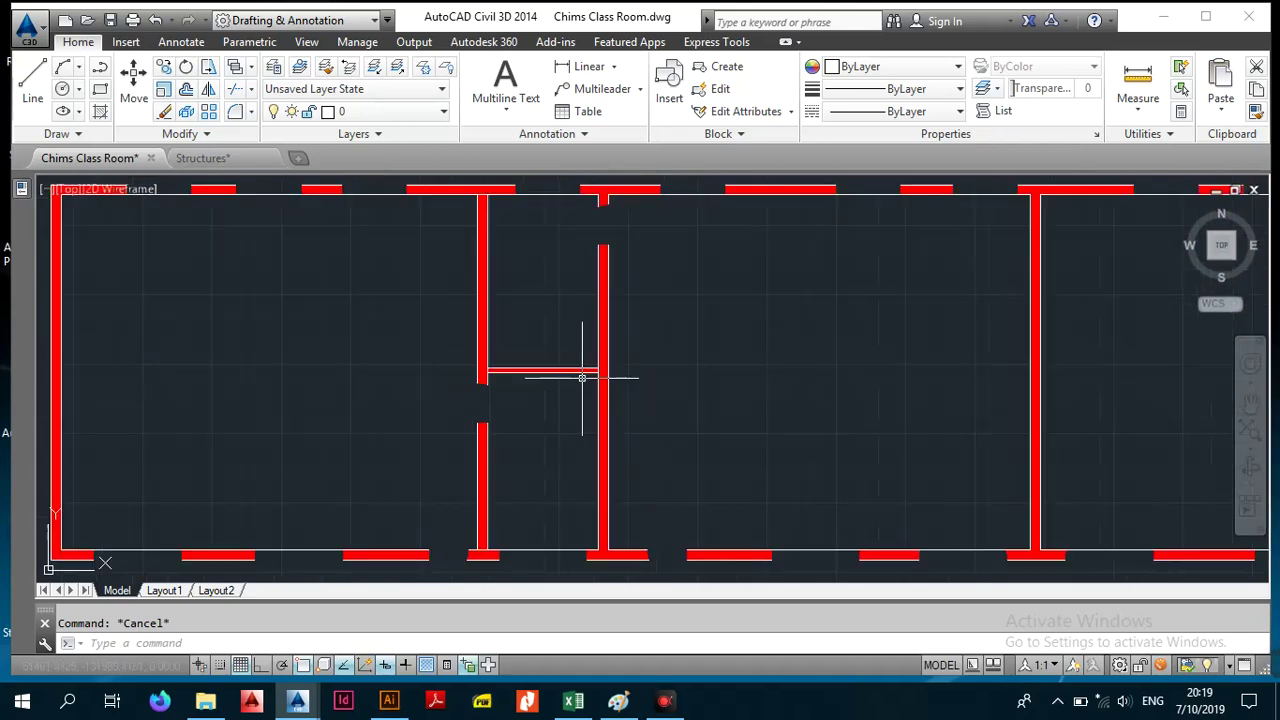
scroll(600, 360, up, 5)
click(607, 366)
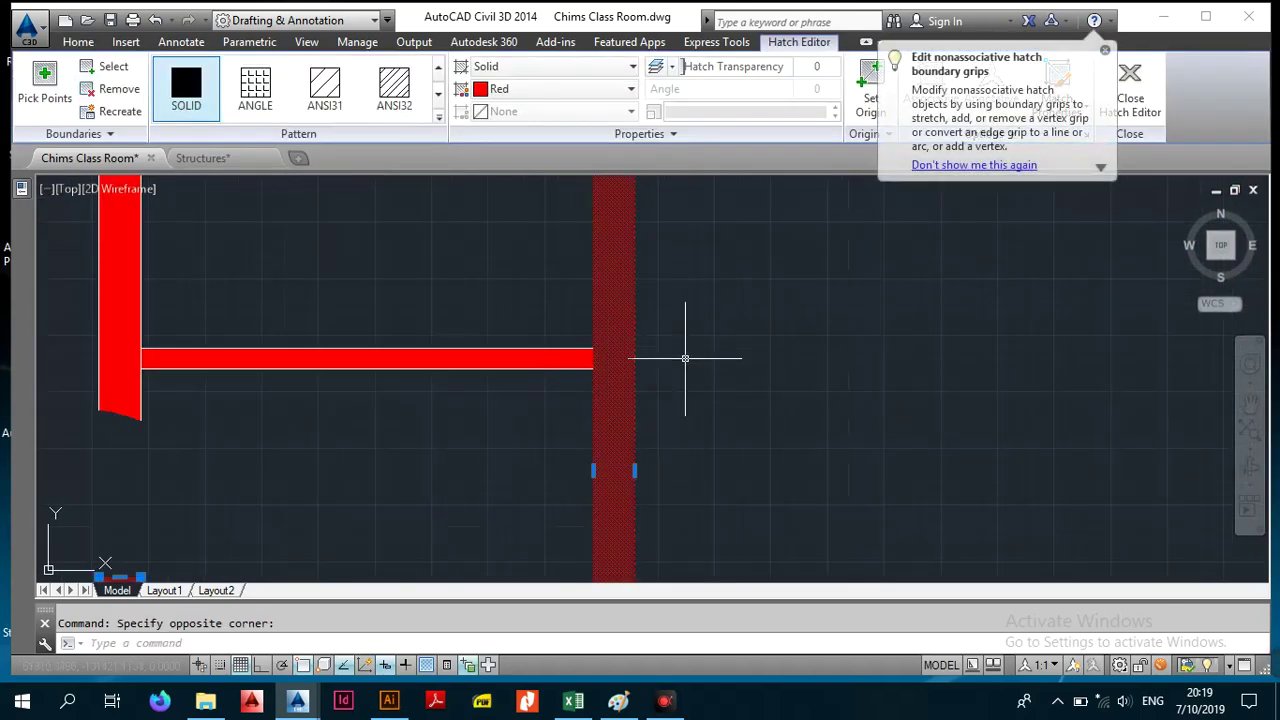
key(Delete)
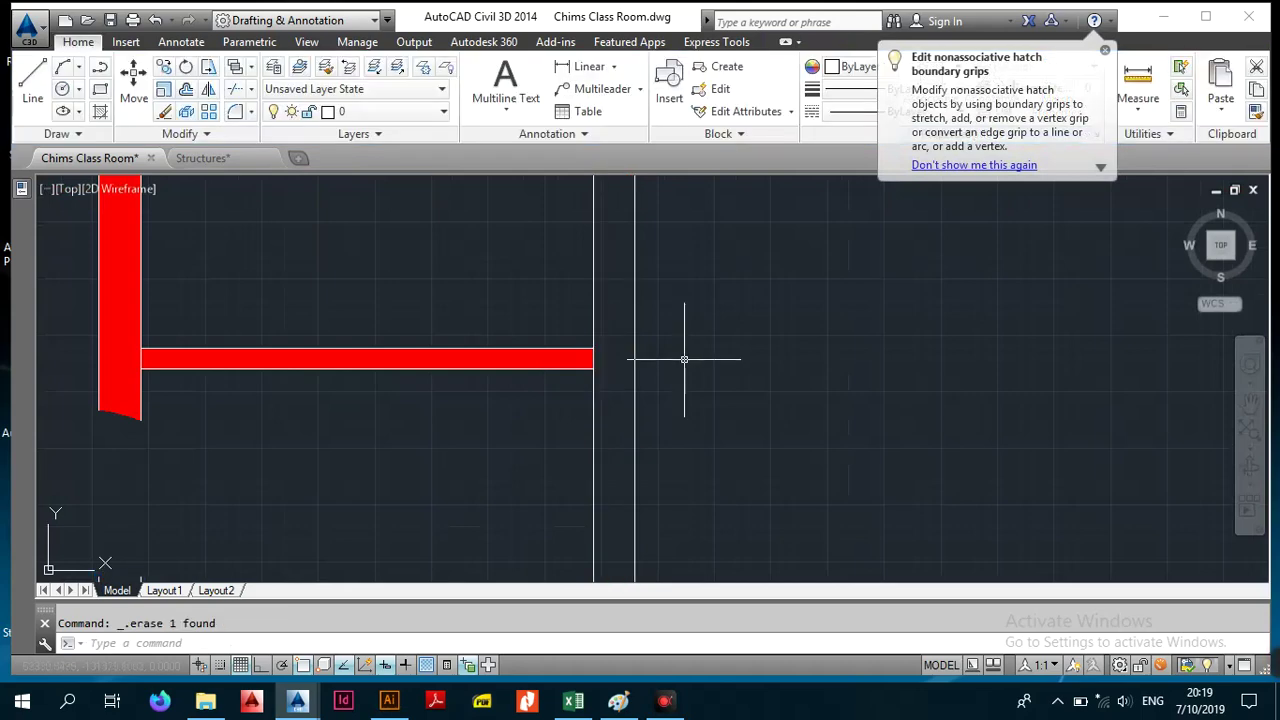
click(559, 361)
key(Delete)
Erase the solid red hatch from the wall dividing the two middle classrooms
scroll(571, 343, down, 3)
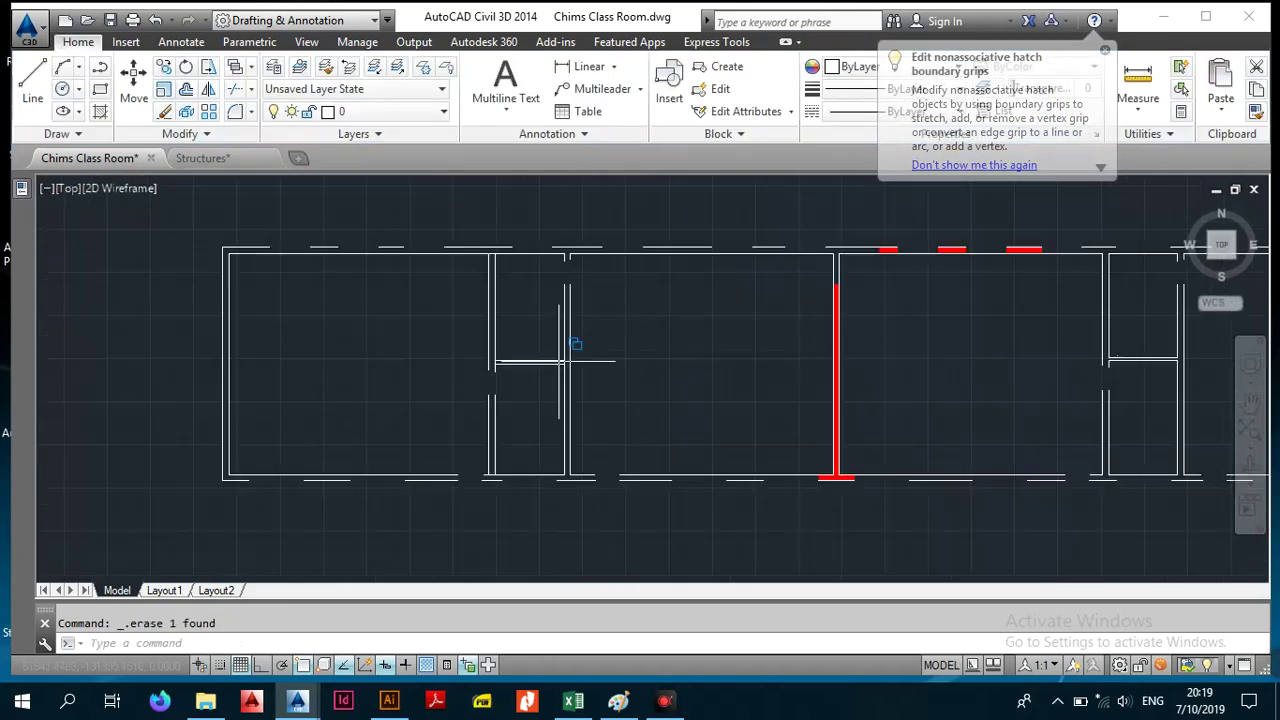
scroll(834, 340, up, 4)
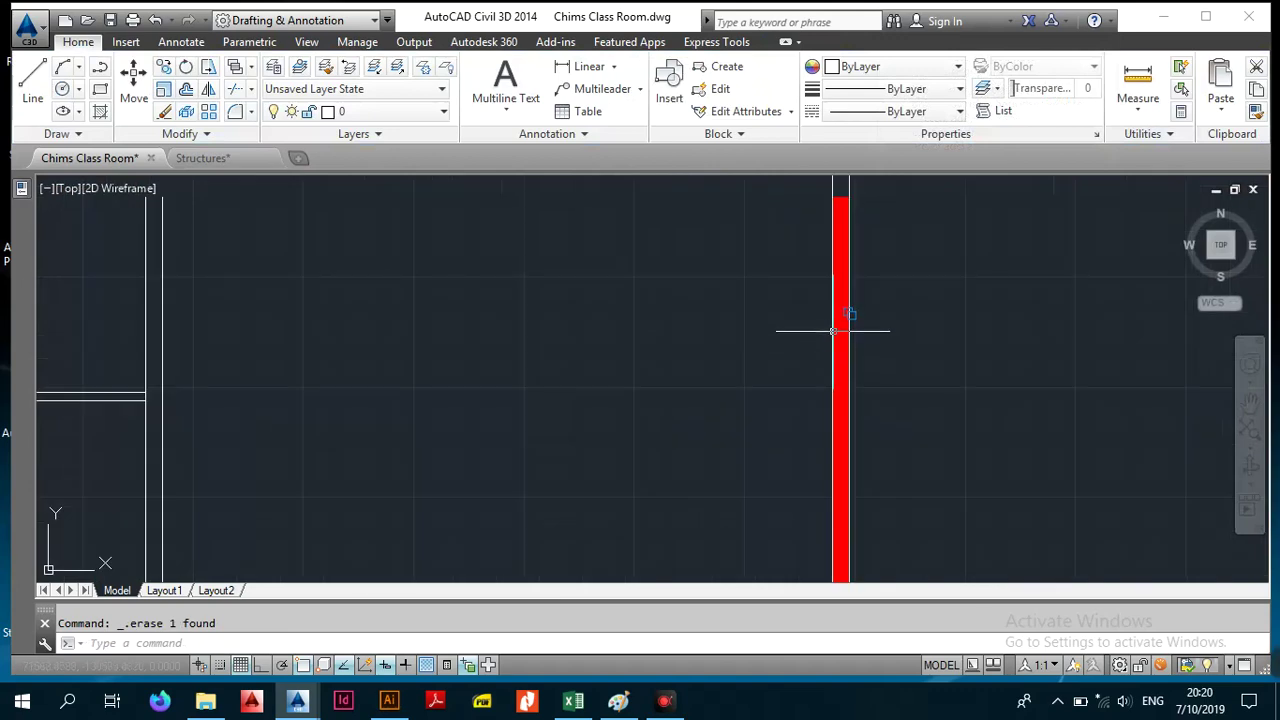
click(833, 331)
key(Escape)
click(837, 354)
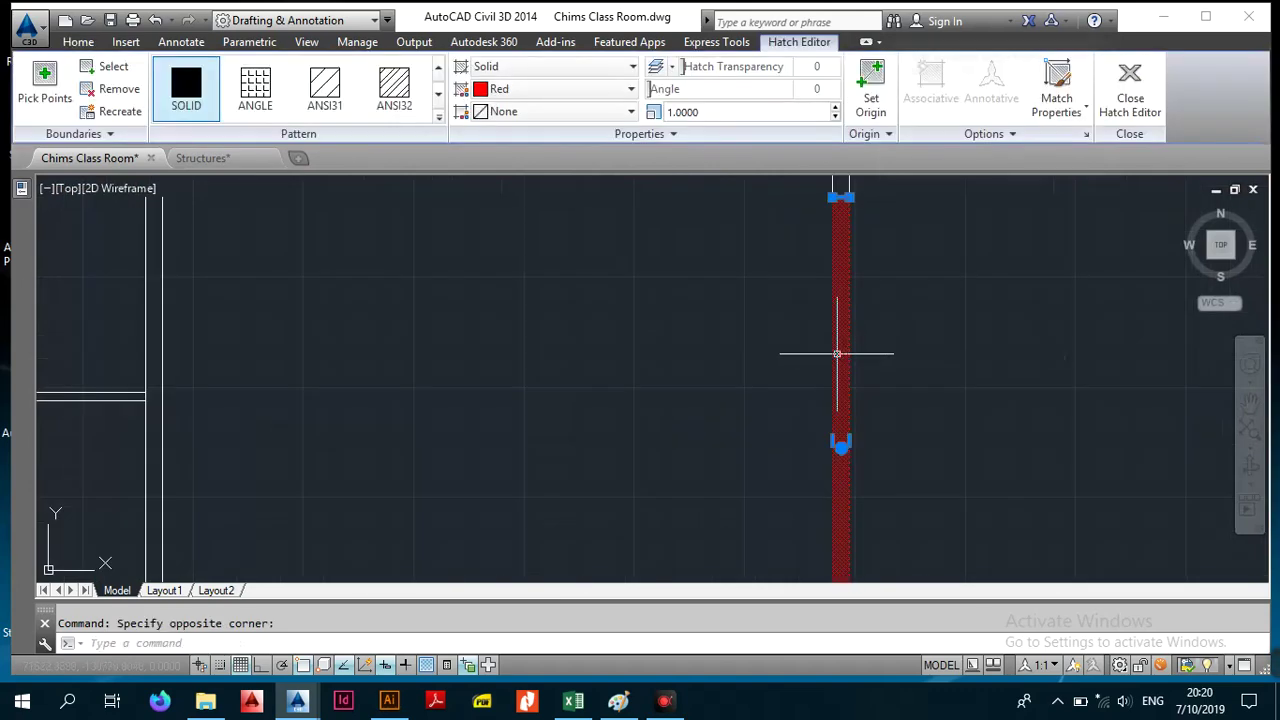
key(Delete)
Erase the remaining solid red hatch from the rear wall segments of the third classroom
scroll(837, 354, down, 5)
scroll(913, 287, up, 2)
scroll(914, 290, up, 3)
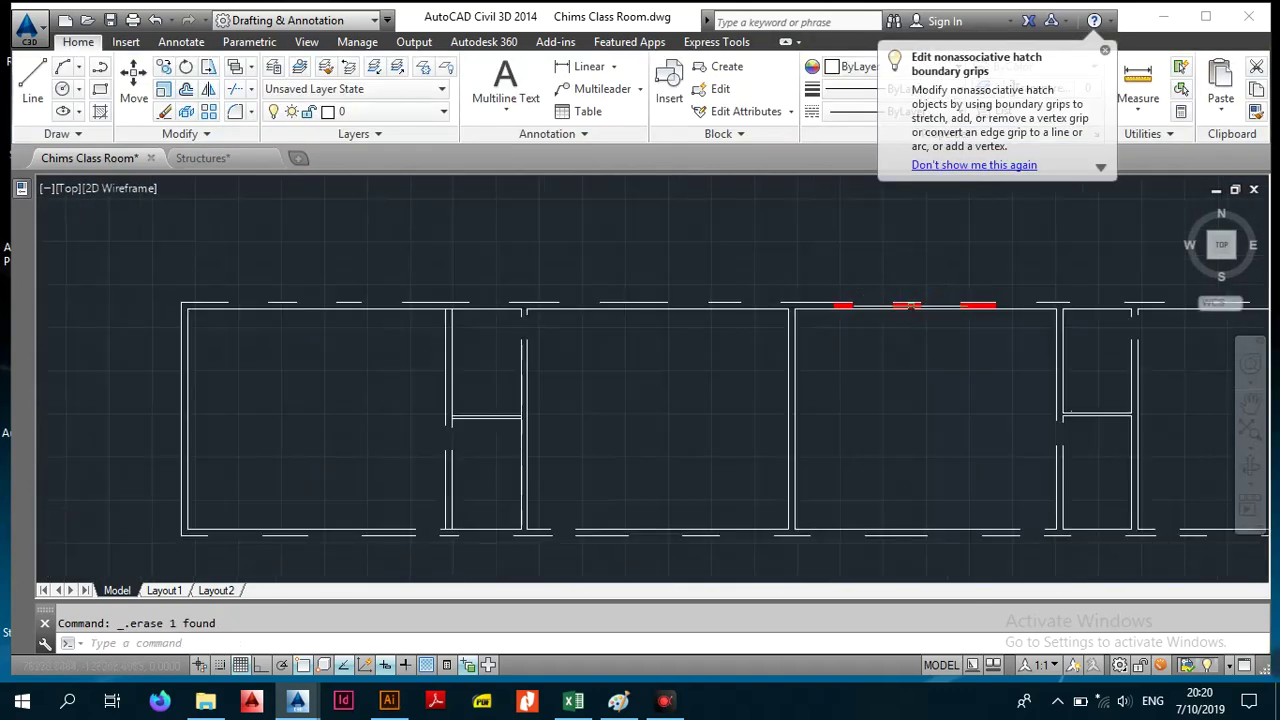
click(914, 294)
scroll(900, 305, up, 2)
key(Delete)
scroll(1000, 345, down, 3)
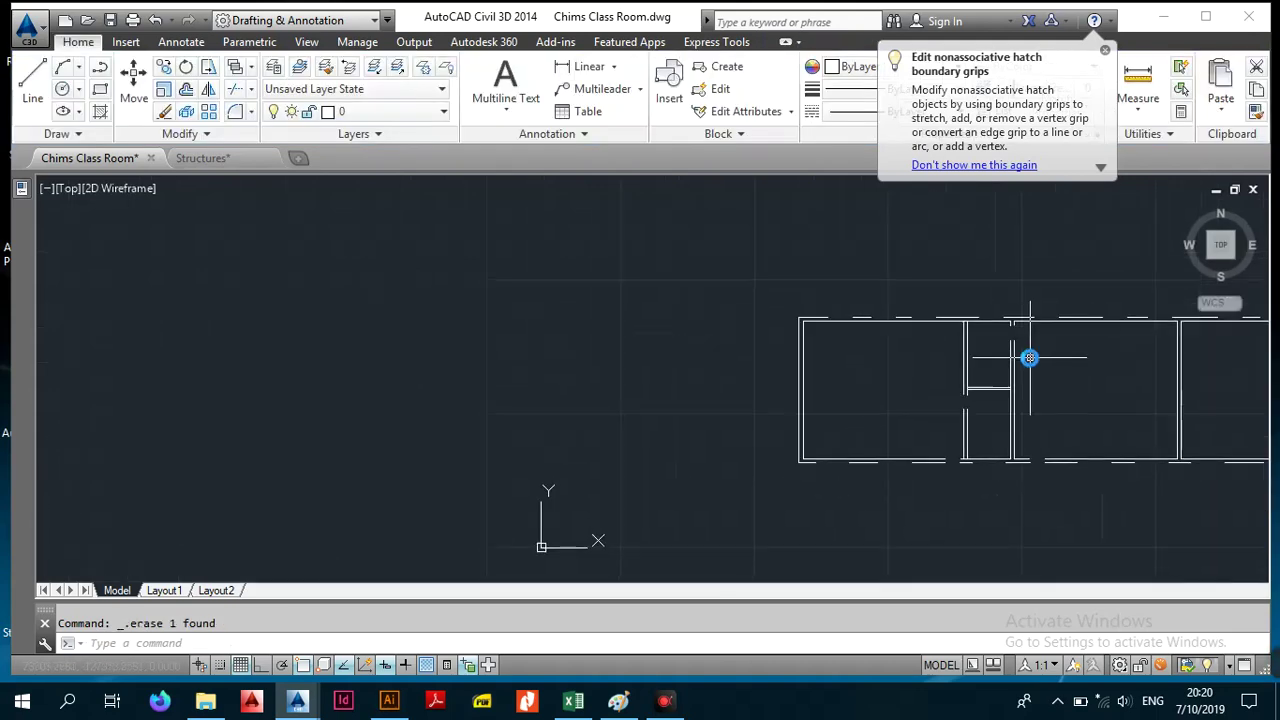
Join the two corner segments of the front wall's outer face into one continuous line along the whole building
scroll(880, 320, up, 4)
scroll(680, 340, down, 2)
middle_drag(860, 470, 743, 349)
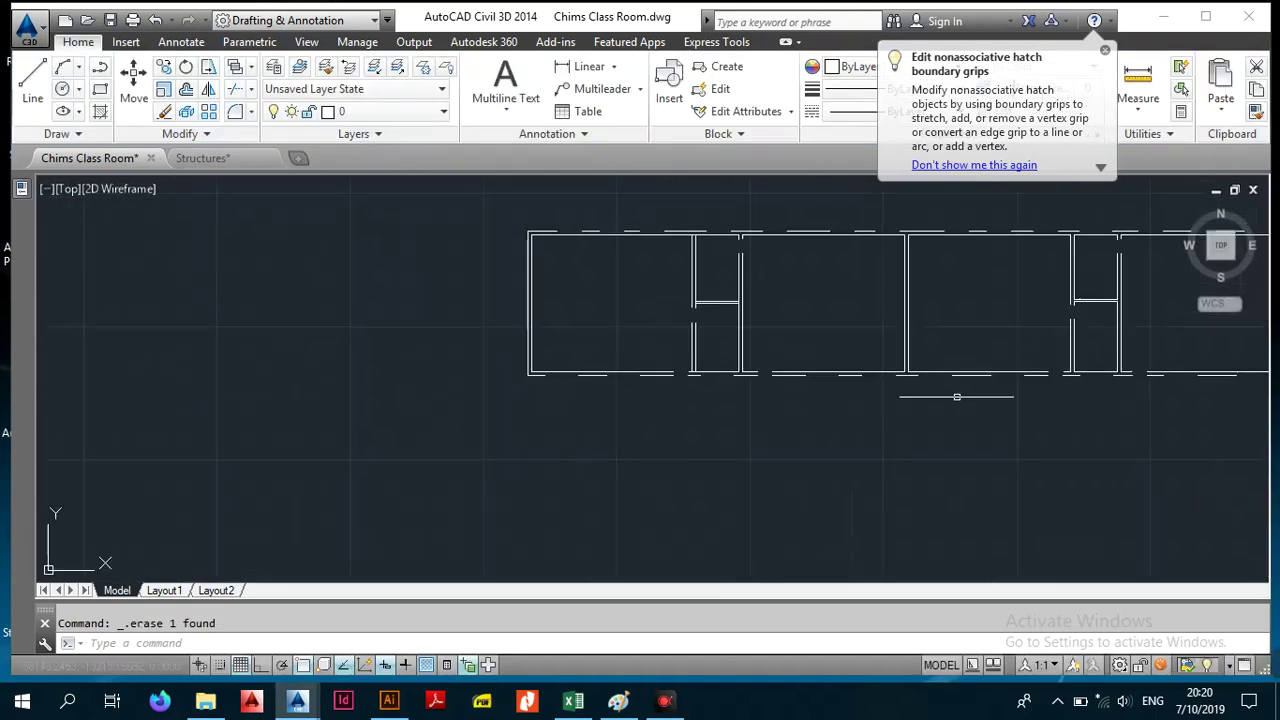
middle_drag(1064, 423, 829, 440)
scroll(345, 390, up, 4)
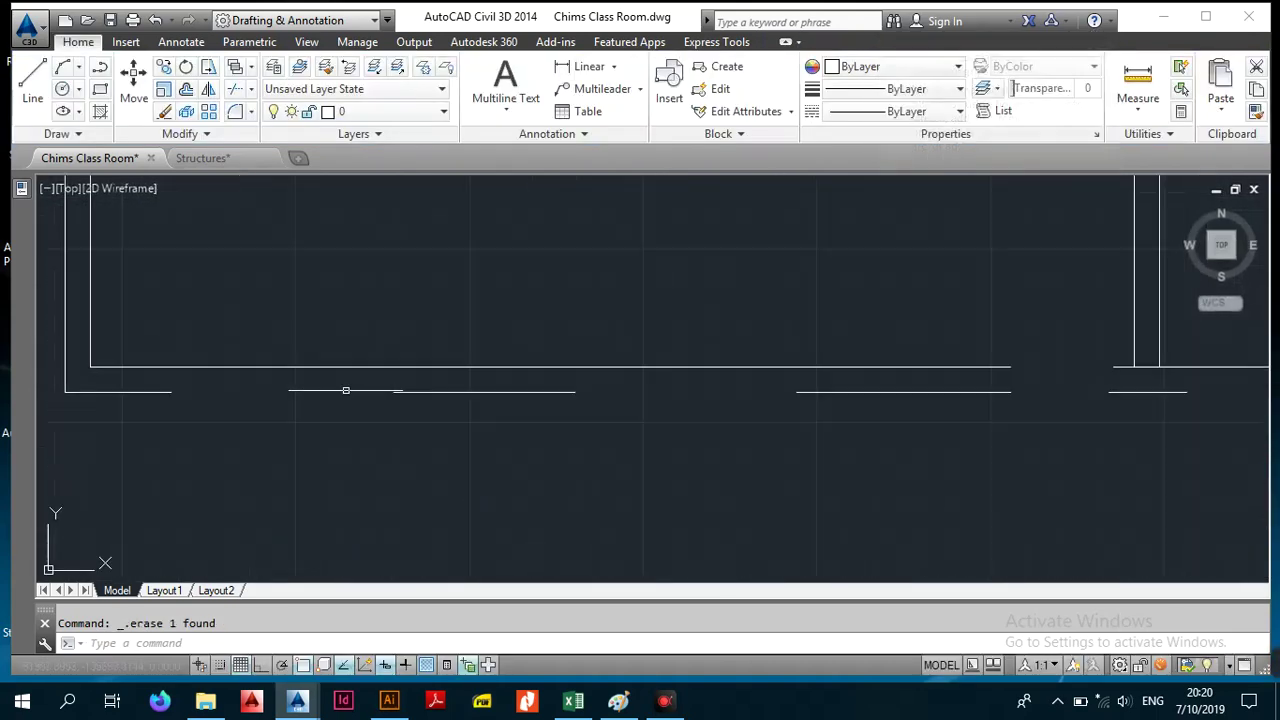
click(193, 388)
scroll(871, 406, down, 5)
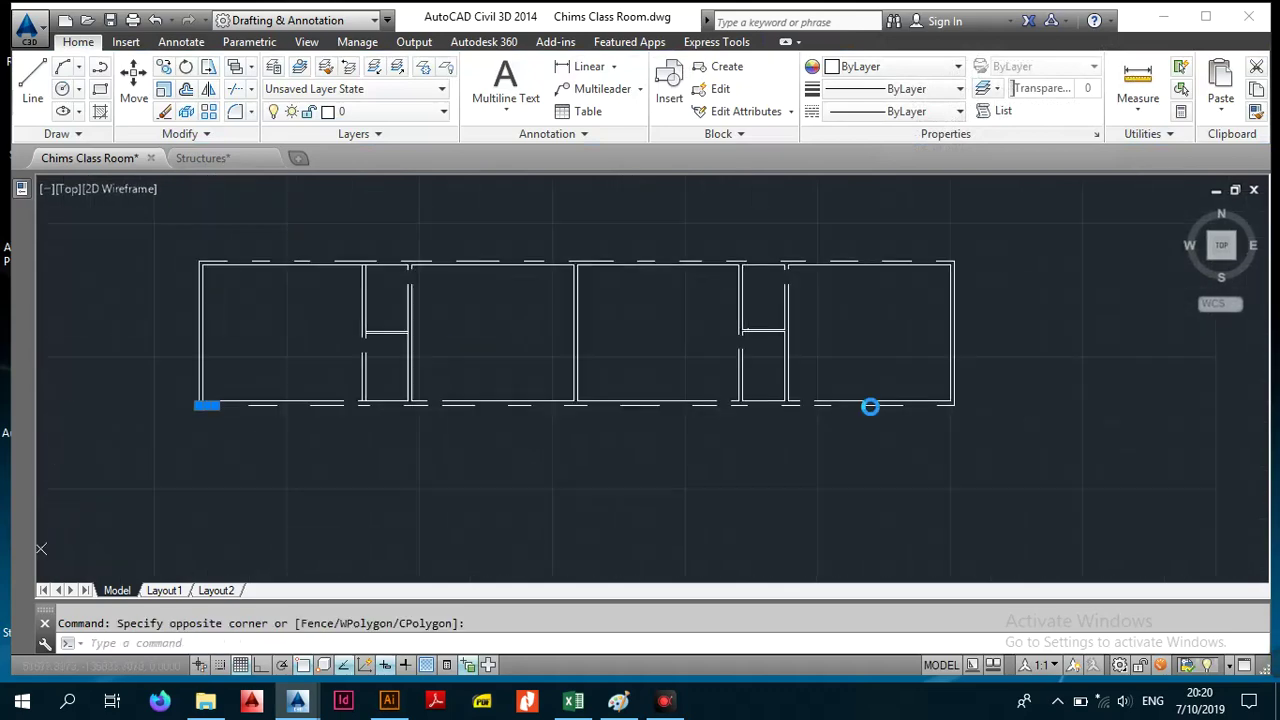
scroll(549, 294, up, 5)
scroll(647, 238, down, 5)
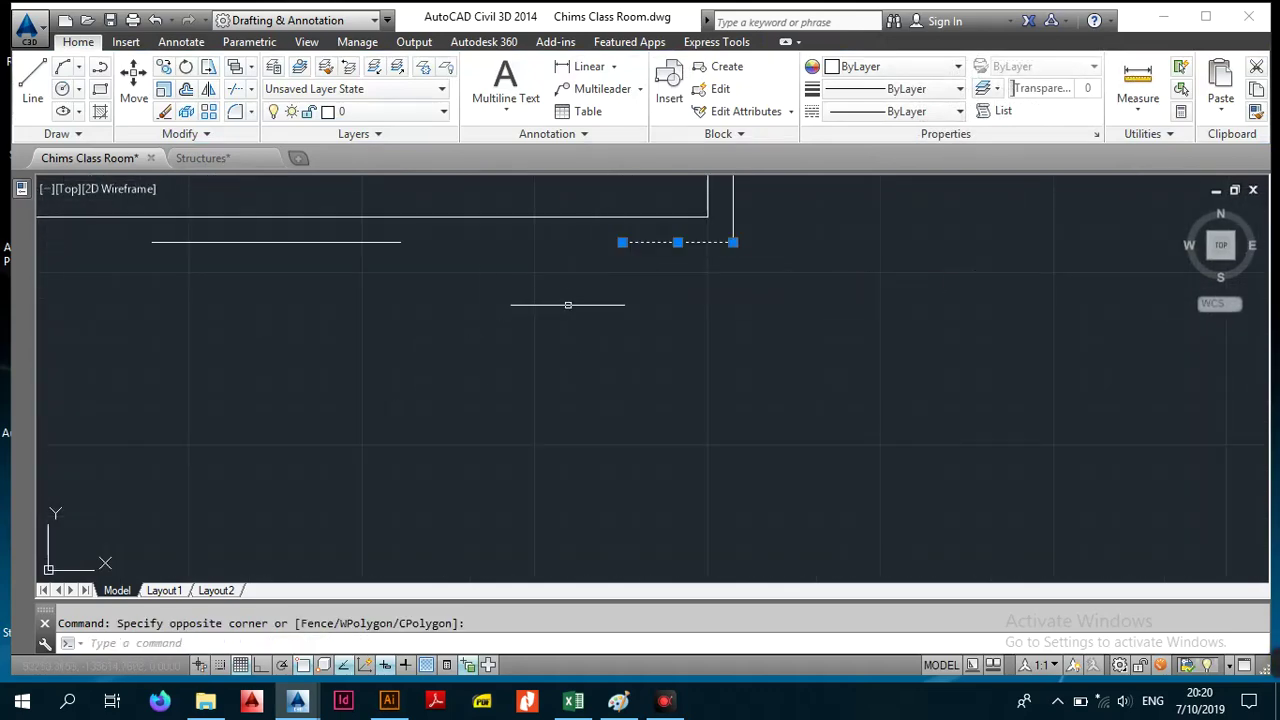
scroll(313, 327, up, 3)
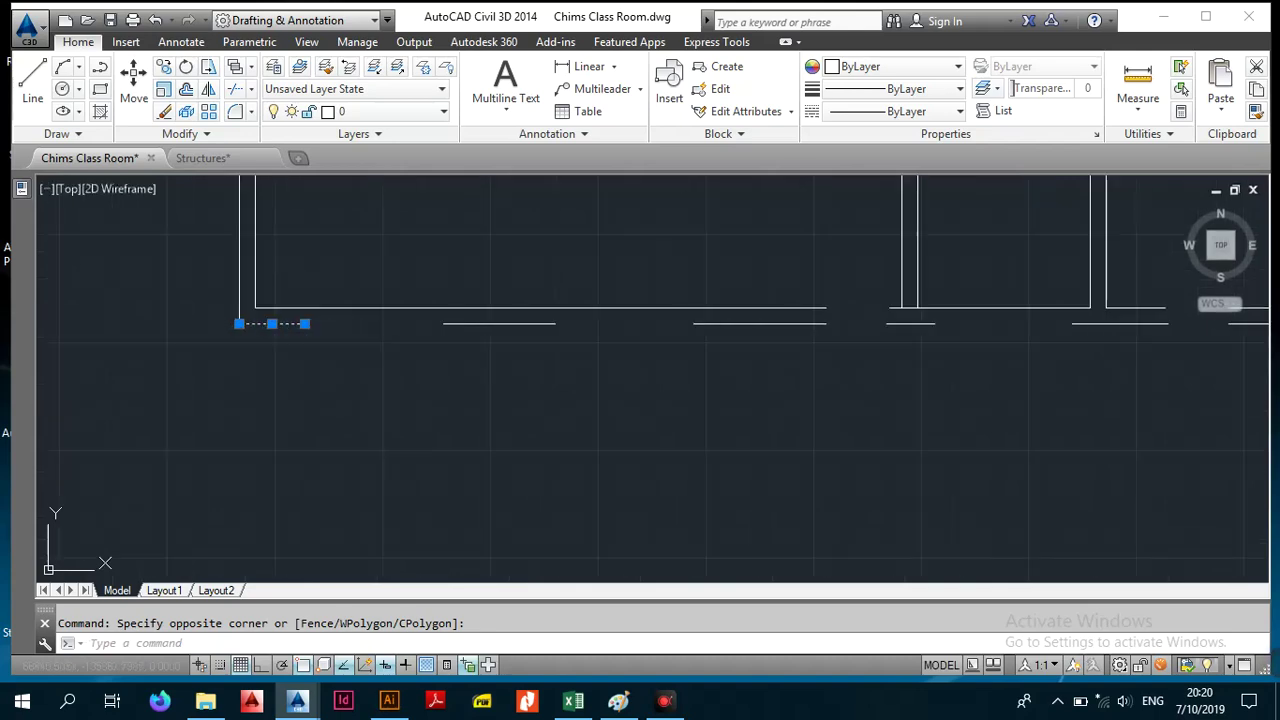
scroll(610, 369, down, 3)
scroll(923, 335, up, 3)
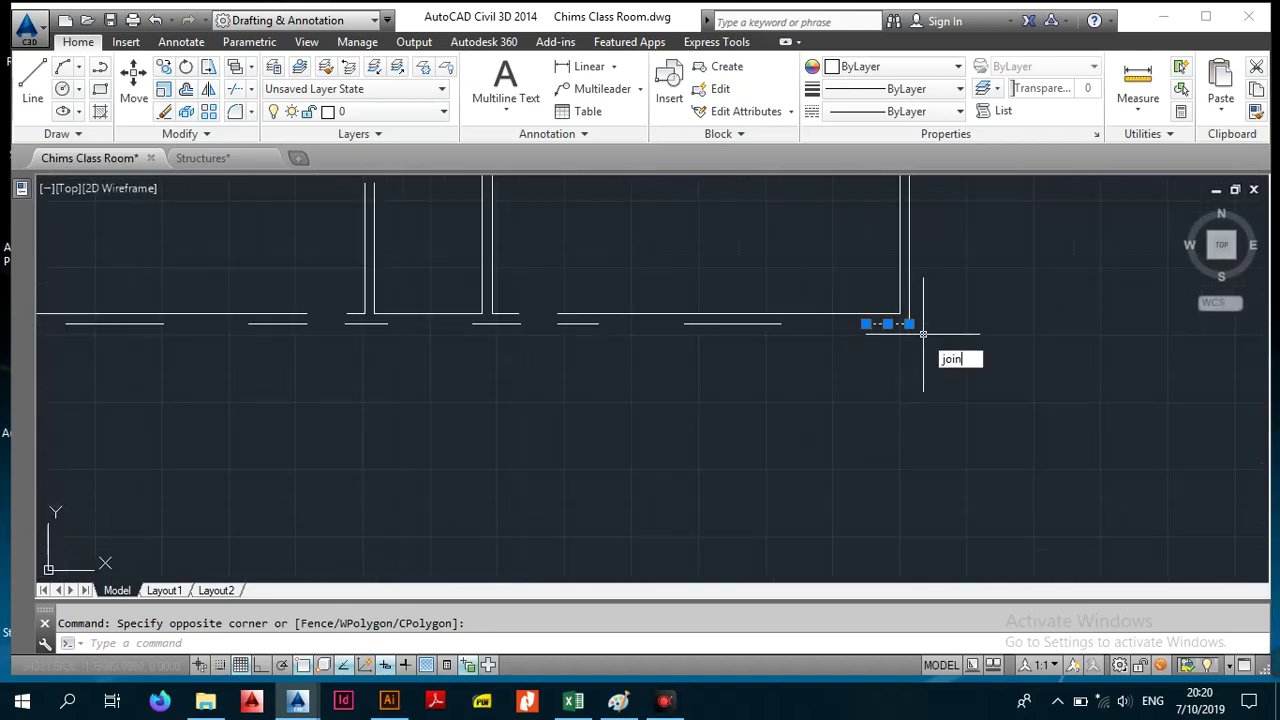
key(Return)
Join the two end segments of the front wall's inner face into one continuous line across the door openings
scroll(874, 331, down, 4)
scroll(845, 328, up, 3)
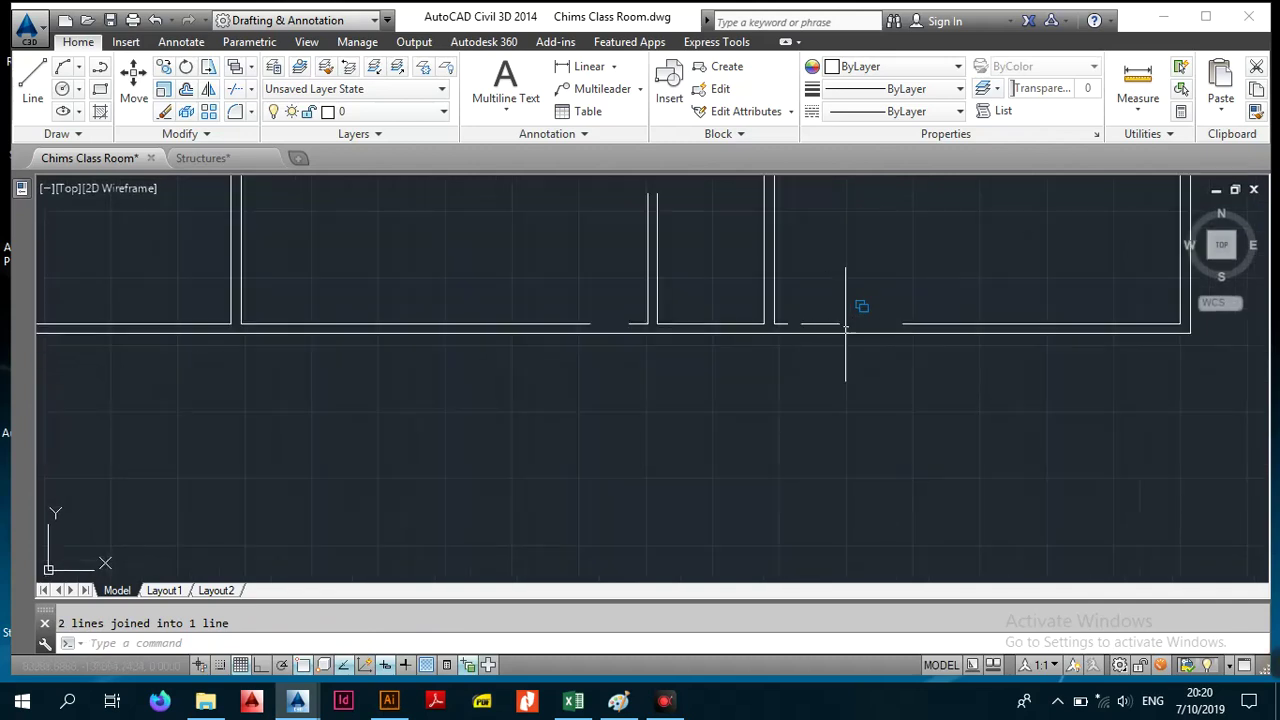
click(845, 328)
scroll(623, 346, down, 3)
scroll(550, 385, up, 3)
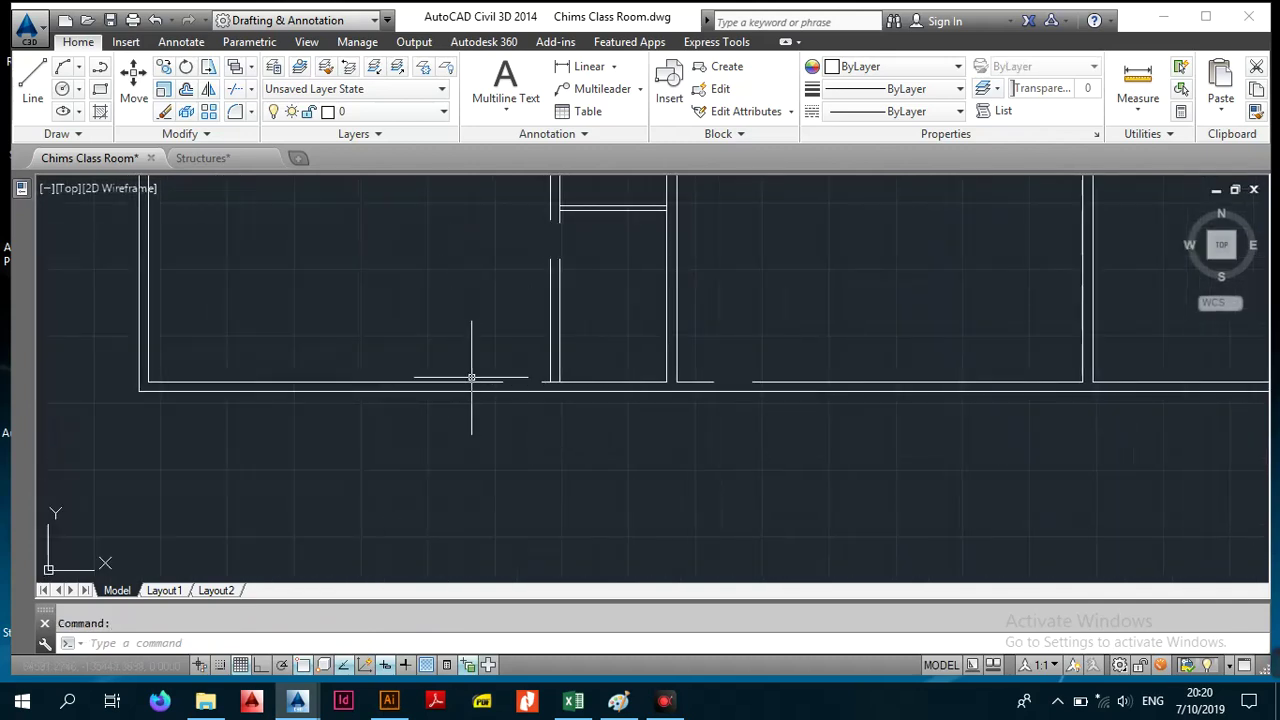
scroll(467, 381, down, 4)
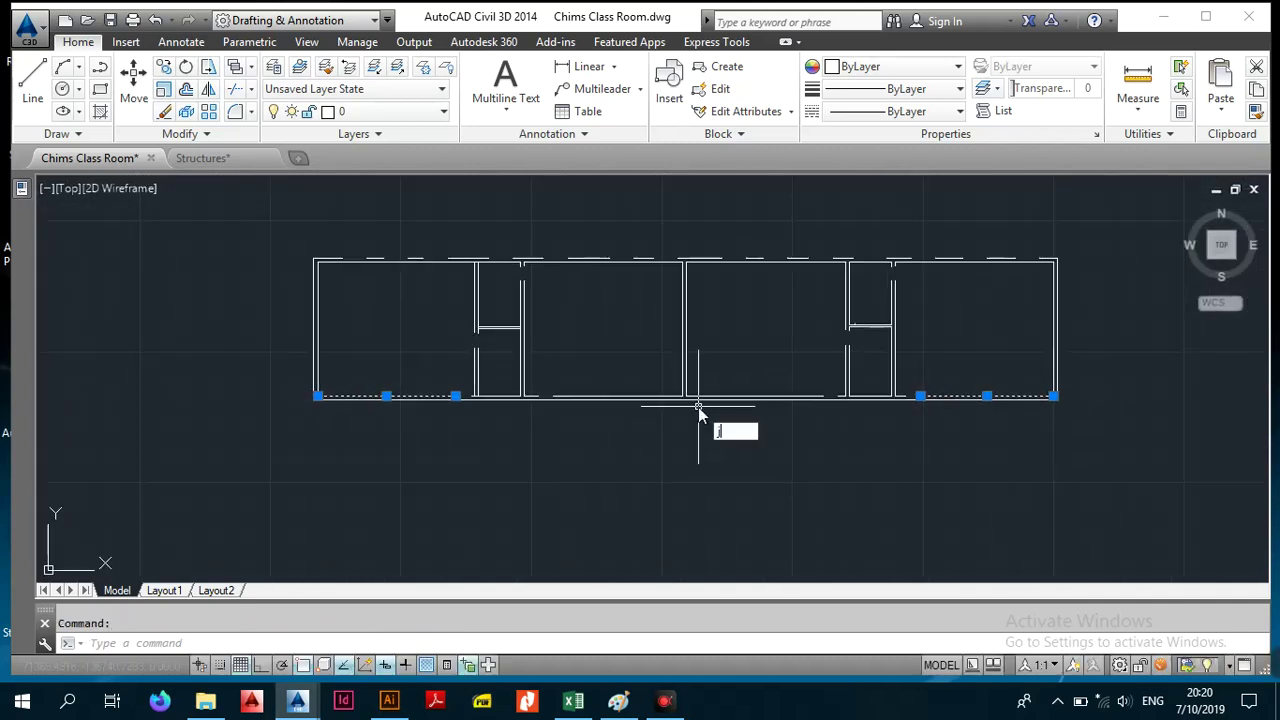
key(BackSpace)
key(BackSpace)
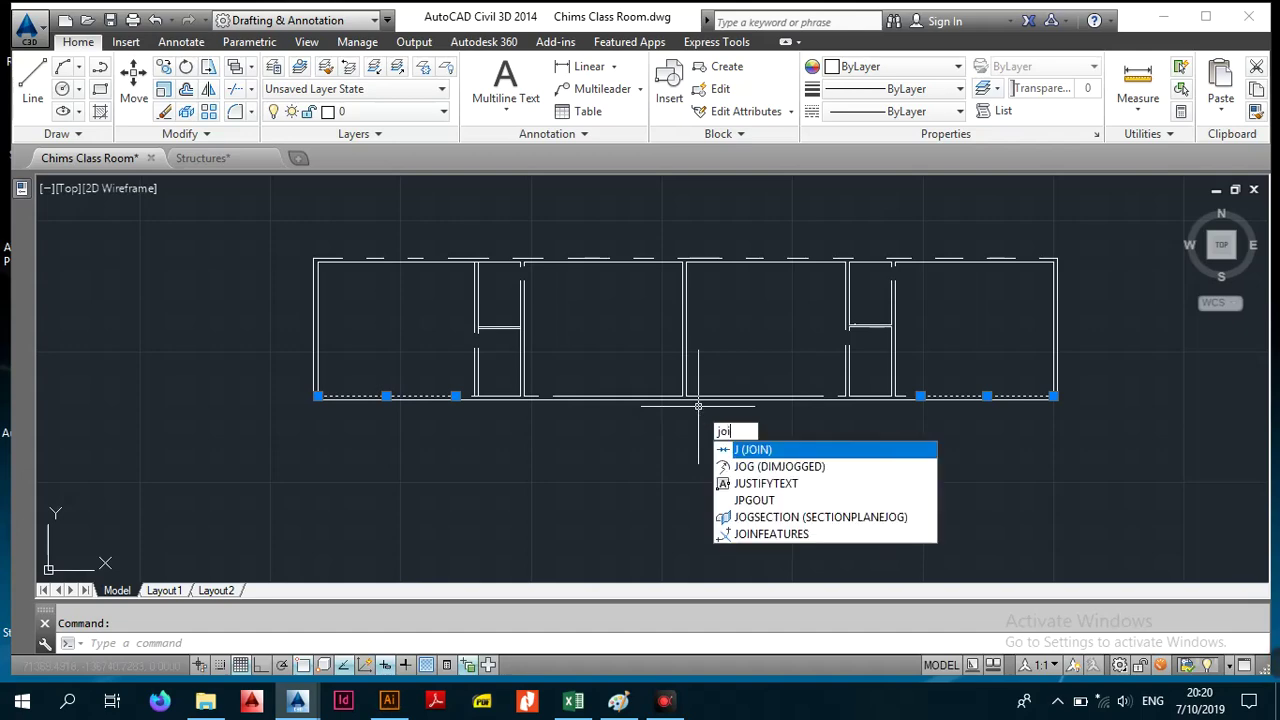
key(Return)
Join the two corner segments of the rear wall's outer face into one continuous line
scroll(308, 262, up, 4)
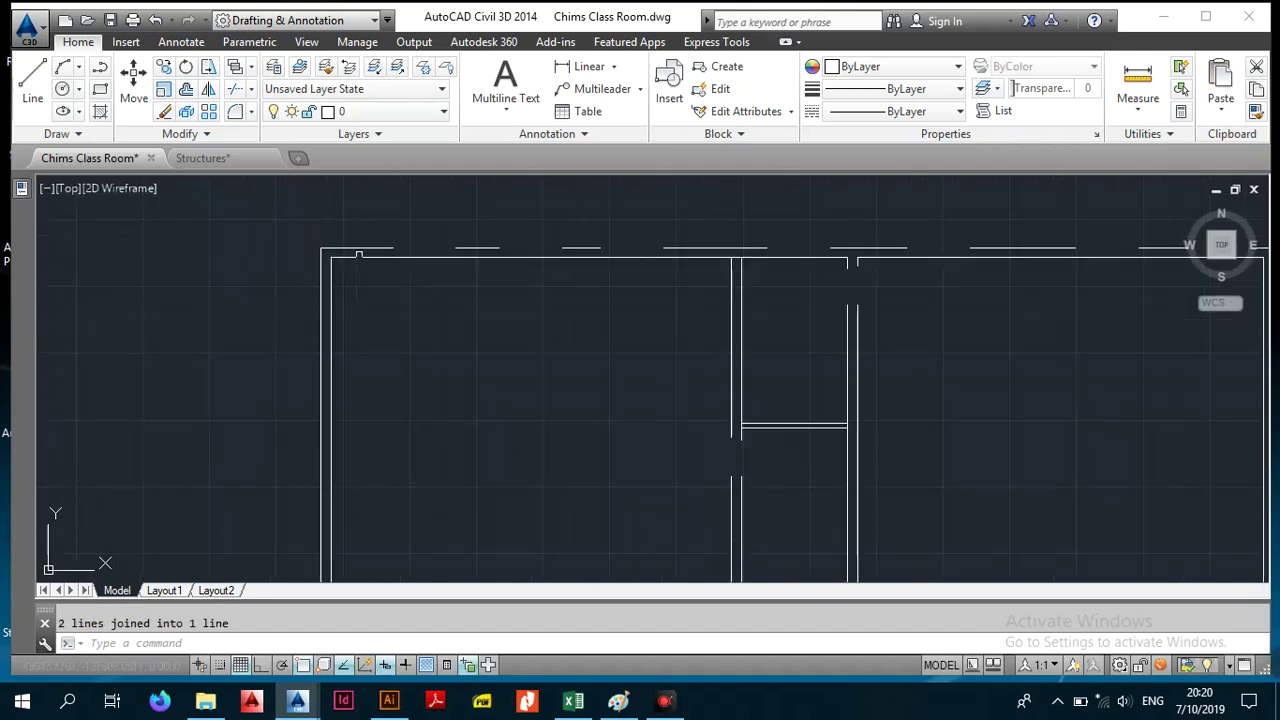
scroll(362, 254, up, 4)
click(417, 232)
click(385, 254)
scroll(520, 312, down, 8)
scroll(851, 317, up, 4)
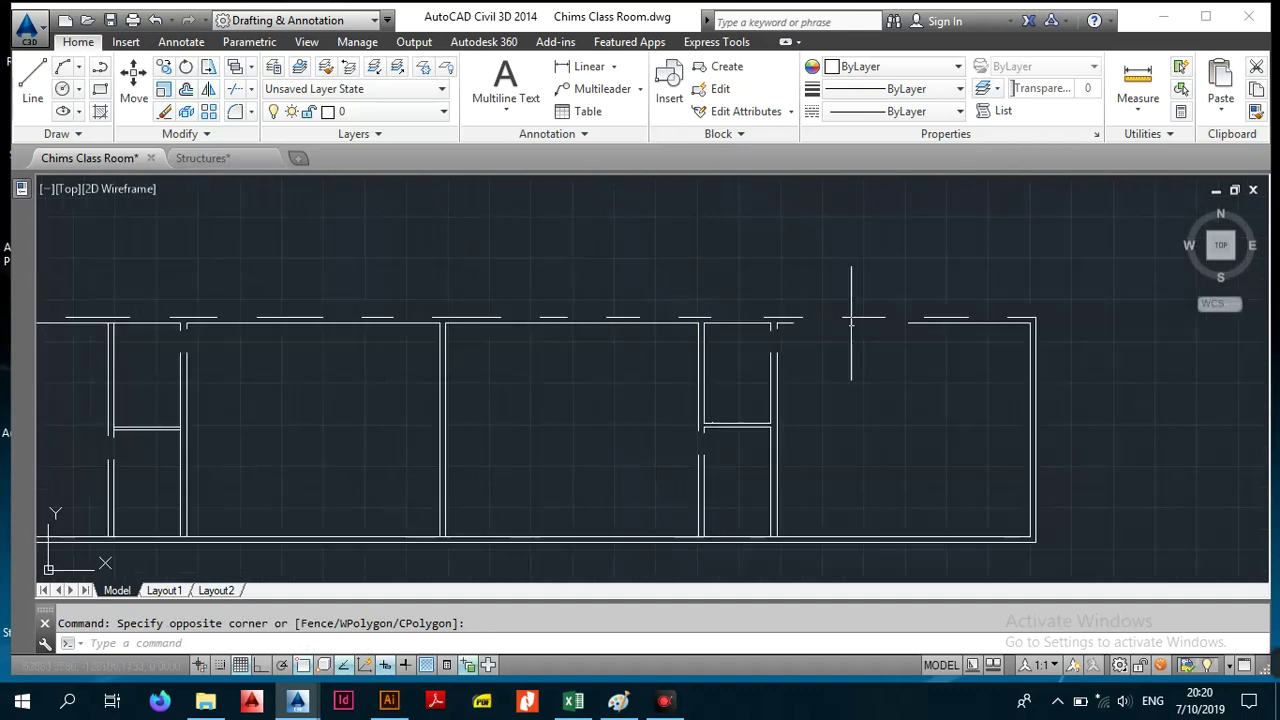
scroll(973, 317, up, 4)
scroll(1083, 315, up, 2)
click(968, 314)
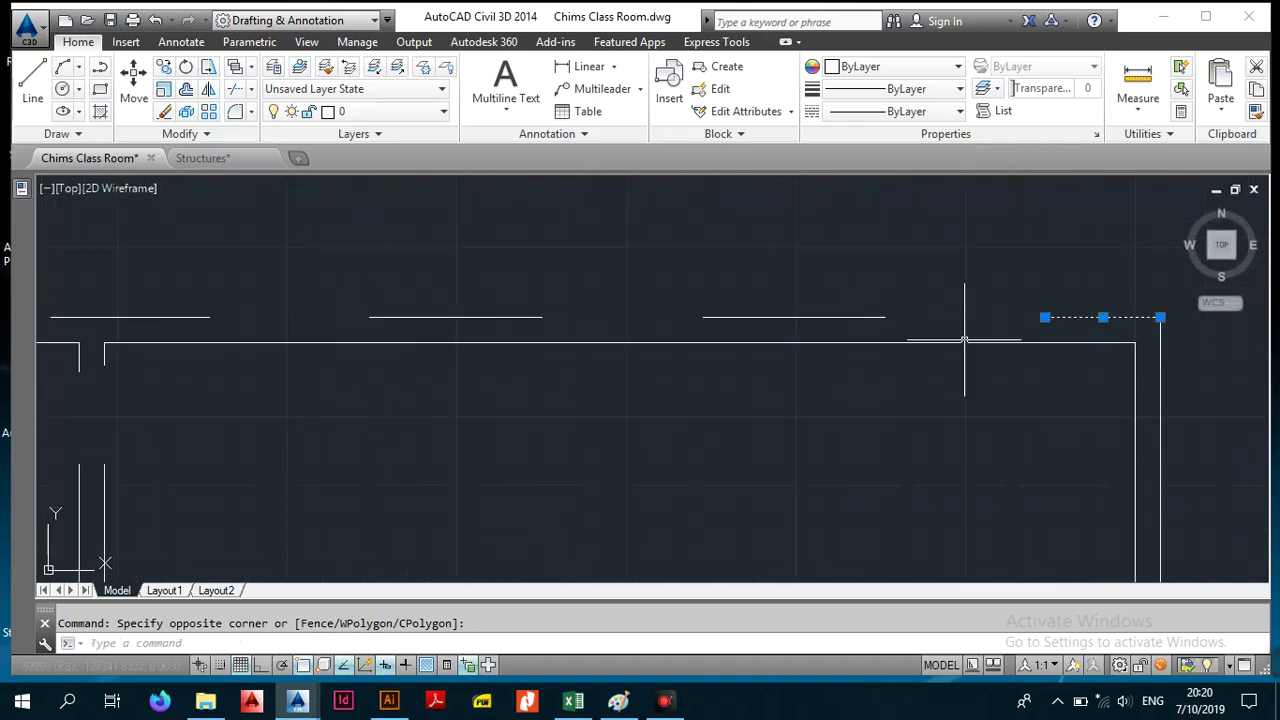
scroll(966, 322, down, 1)
text(j)
key(Return)
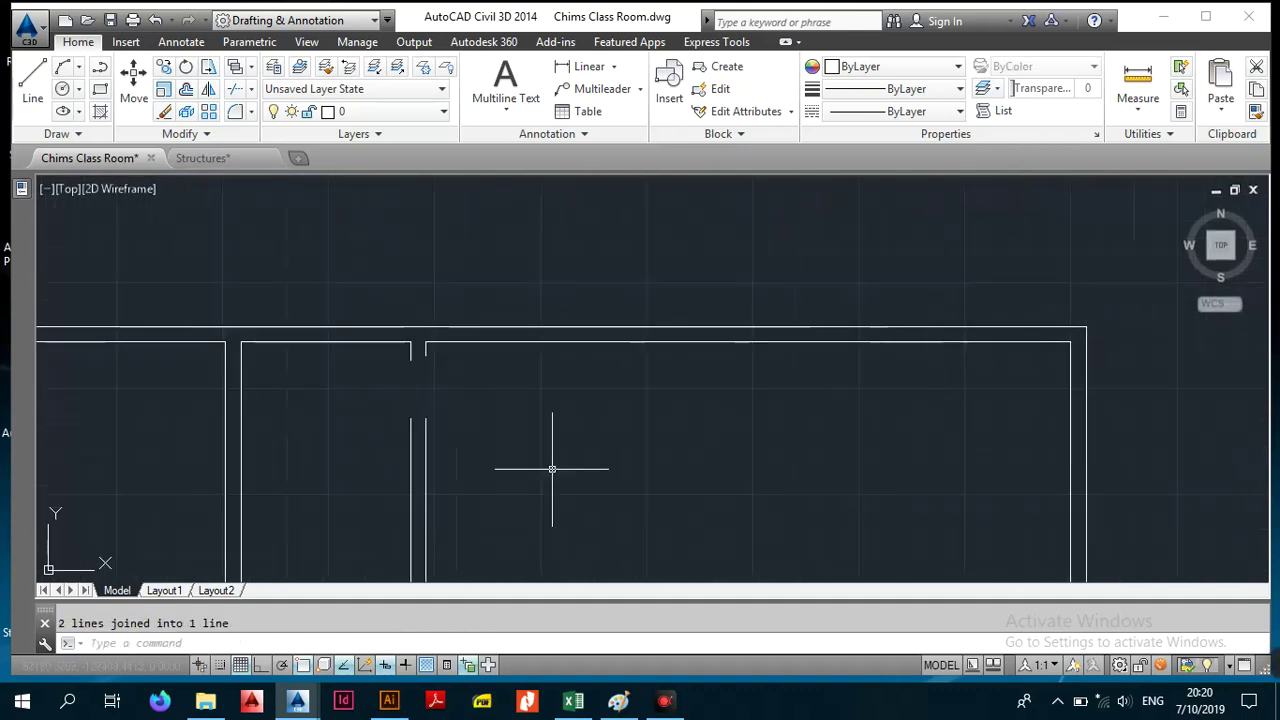
Erase the leftover short segments beneath the joined front wall lines along the first classroom and storeroom
scroll(671, 430, down, 8)
middle_drag(671, 417, 722, 303)
scroll(455, 401, up, 6)
click(195, 323)
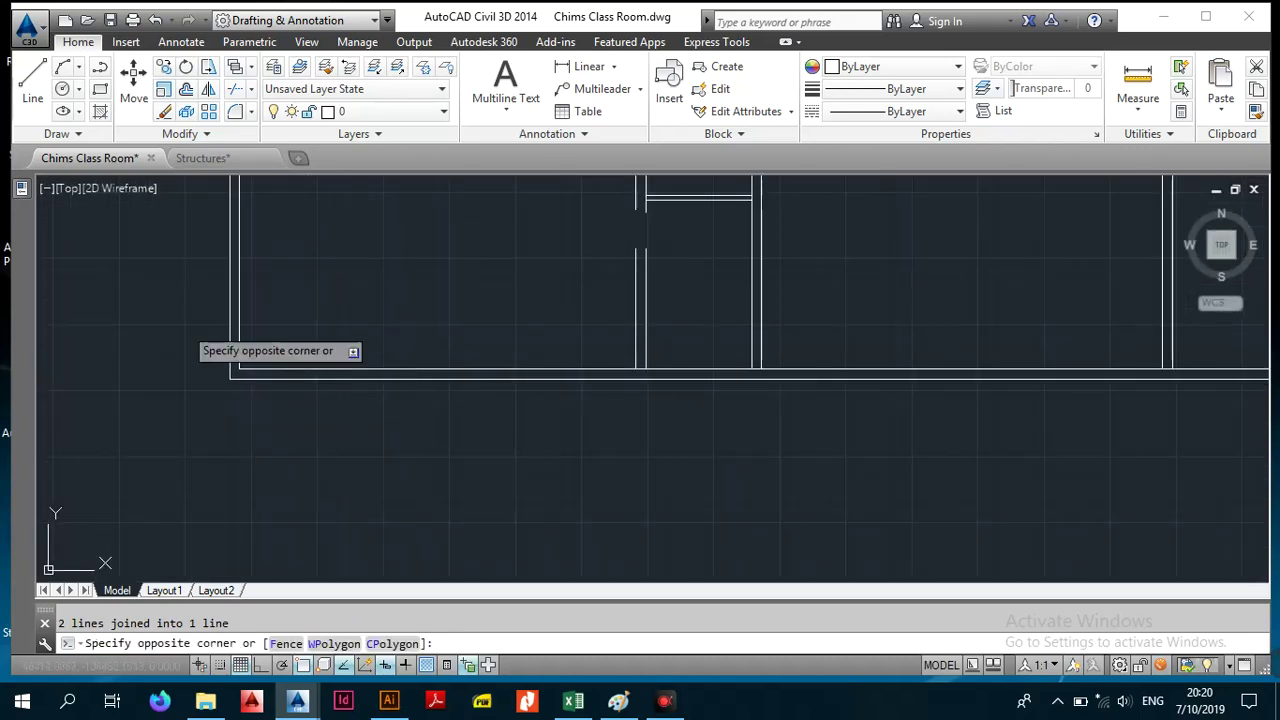
click(638, 444)
middle_drag(746, 462, 602, 454)
key(Delete)
click(245, 317)
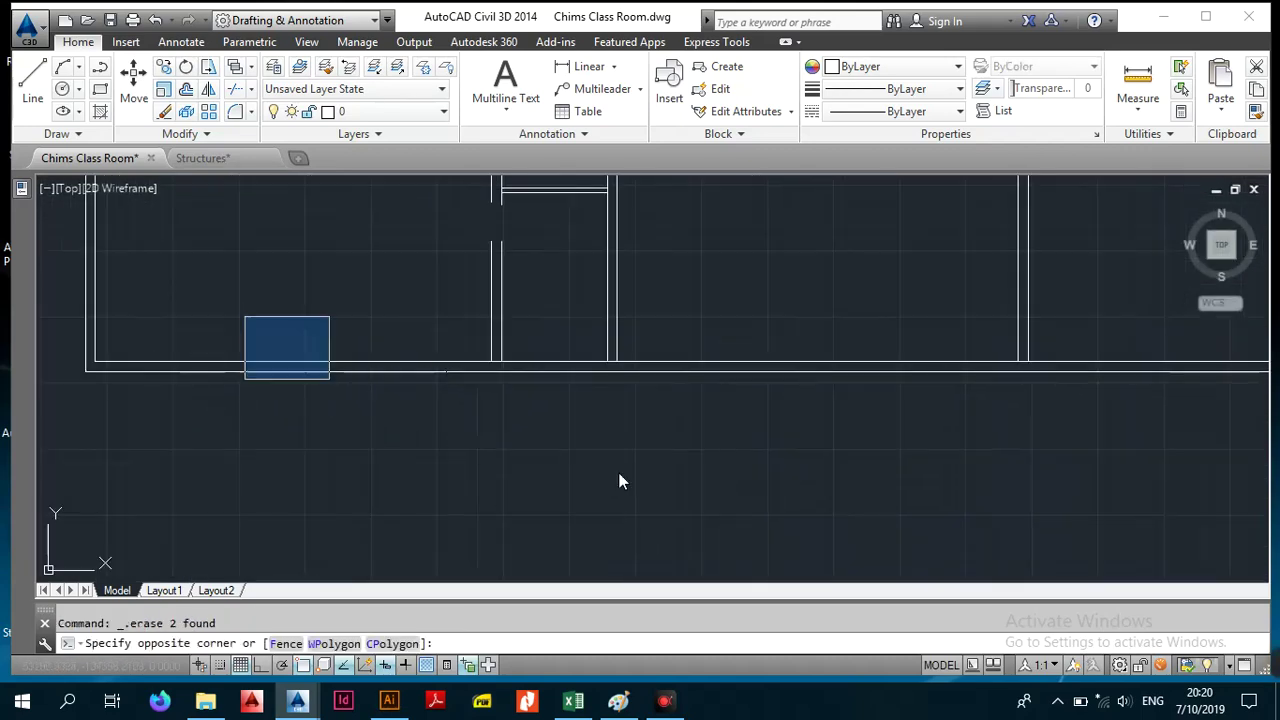
click(636, 482)
key(Delete)
Clear the leftover overlapping segments along the rest of the front wall, from the middle classrooms to the far corner
middle_drag(946, 426, 541, 442)
click(427, 338)
click(926, 491)
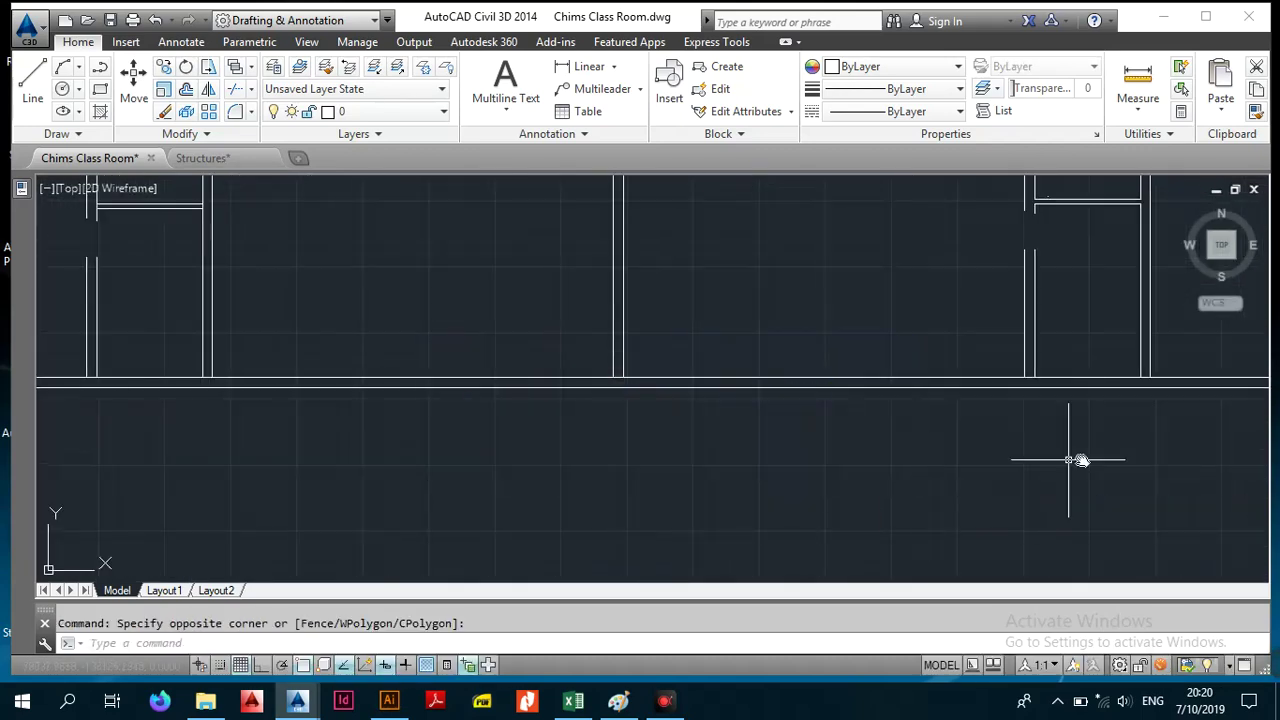
key(Delete)
middle_drag(1068, 460, 655, 470)
click(451, 341)
click(1030, 490)
key(Delete)
middle_drag(1100, 496, 784, 479)
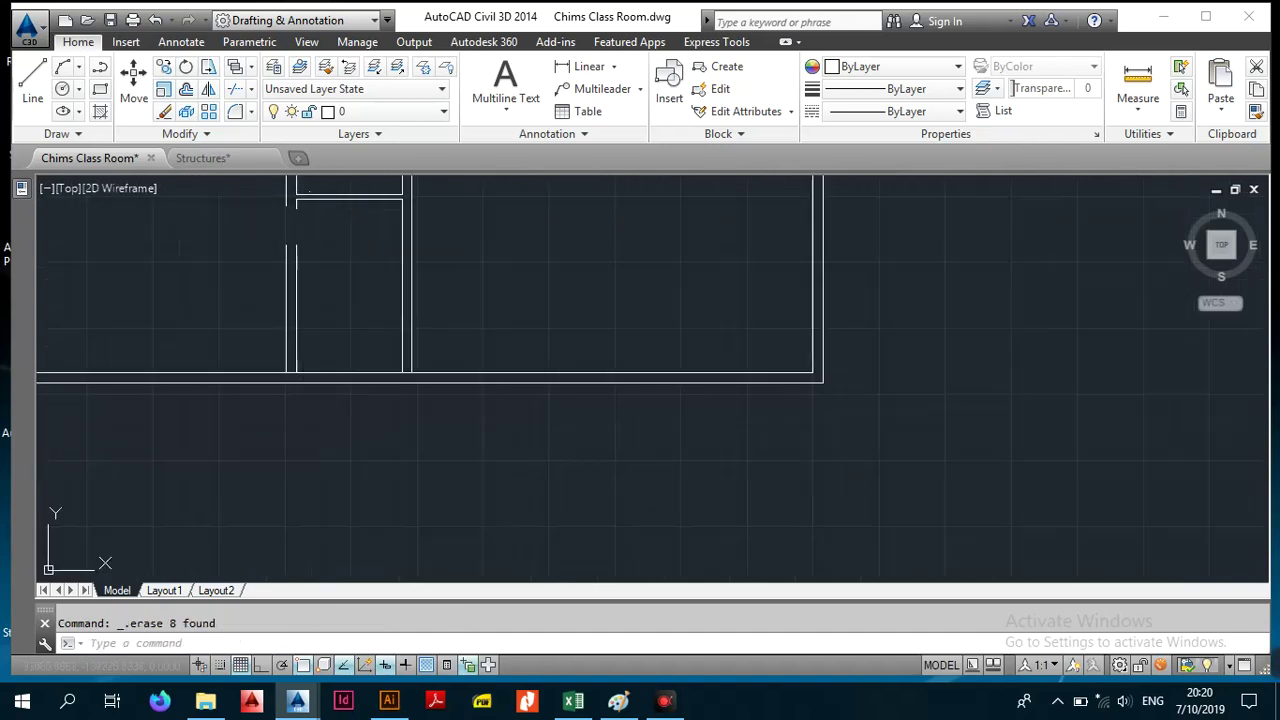
click(228, 322)
click(1040, 528)
Erase the leftover short segments beneath the joined rear wall line along the first classroom and storeroom
scroll(818, 462, down, 6)
mouse_move(814, 397)
middle_down()
mouse_move(886, 474)
mouse_move(954, 500)
middle_up()
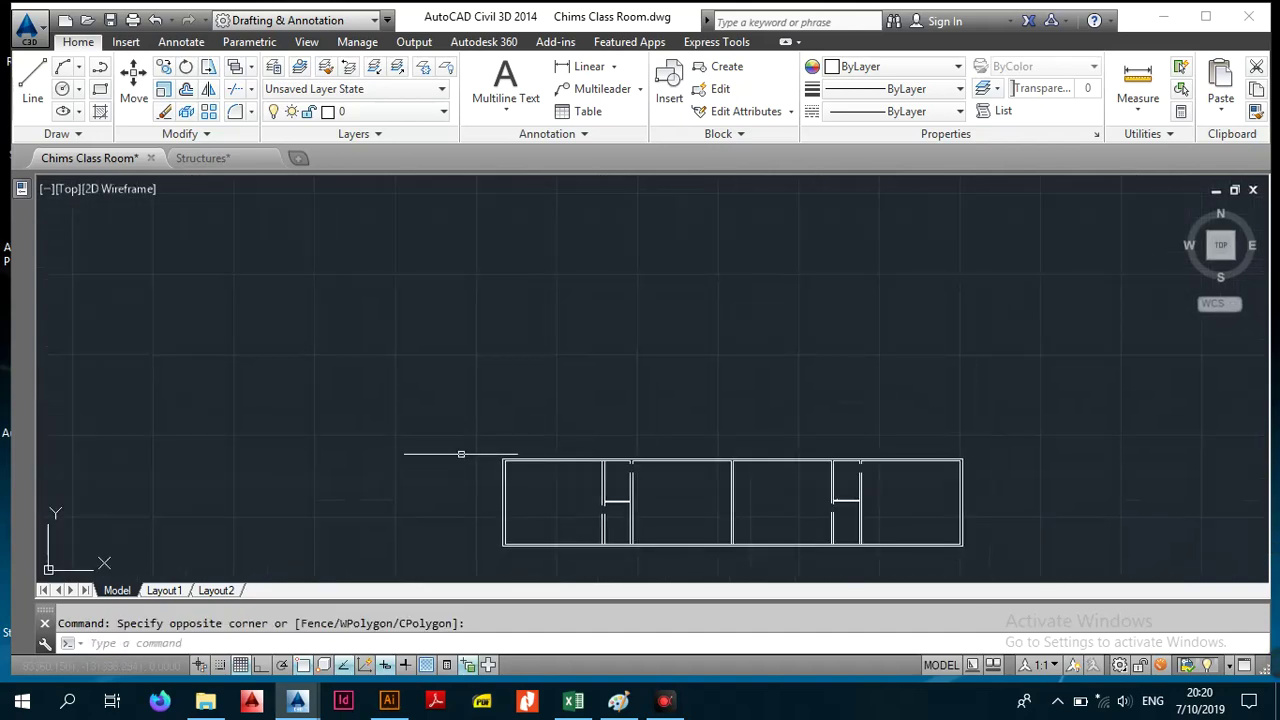
scroll(470, 460, up, 4)
click(457, 391)
click(781, 451)
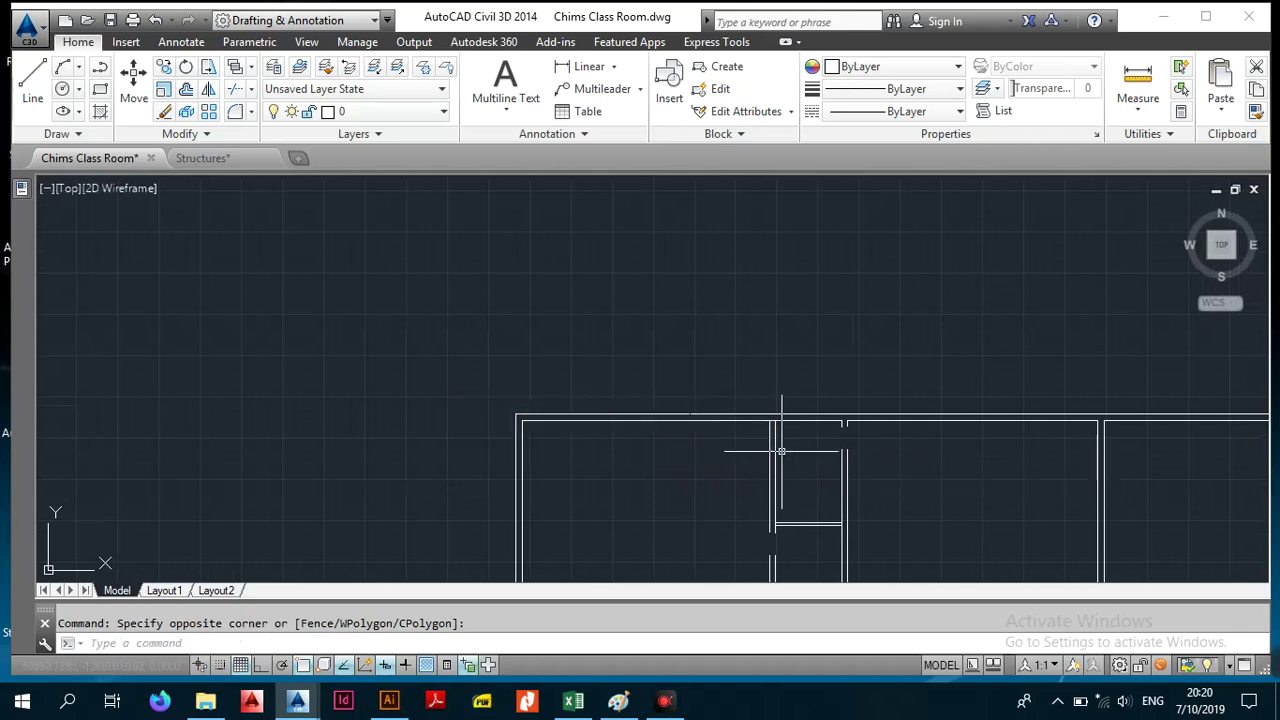
key(Delete)
click(580, 343)
click(849, 463)
key(Delete)
Close the first storeroom's rear door opening by joining the split lines on both faces of its wall
scroll(849, 463, up, 4)
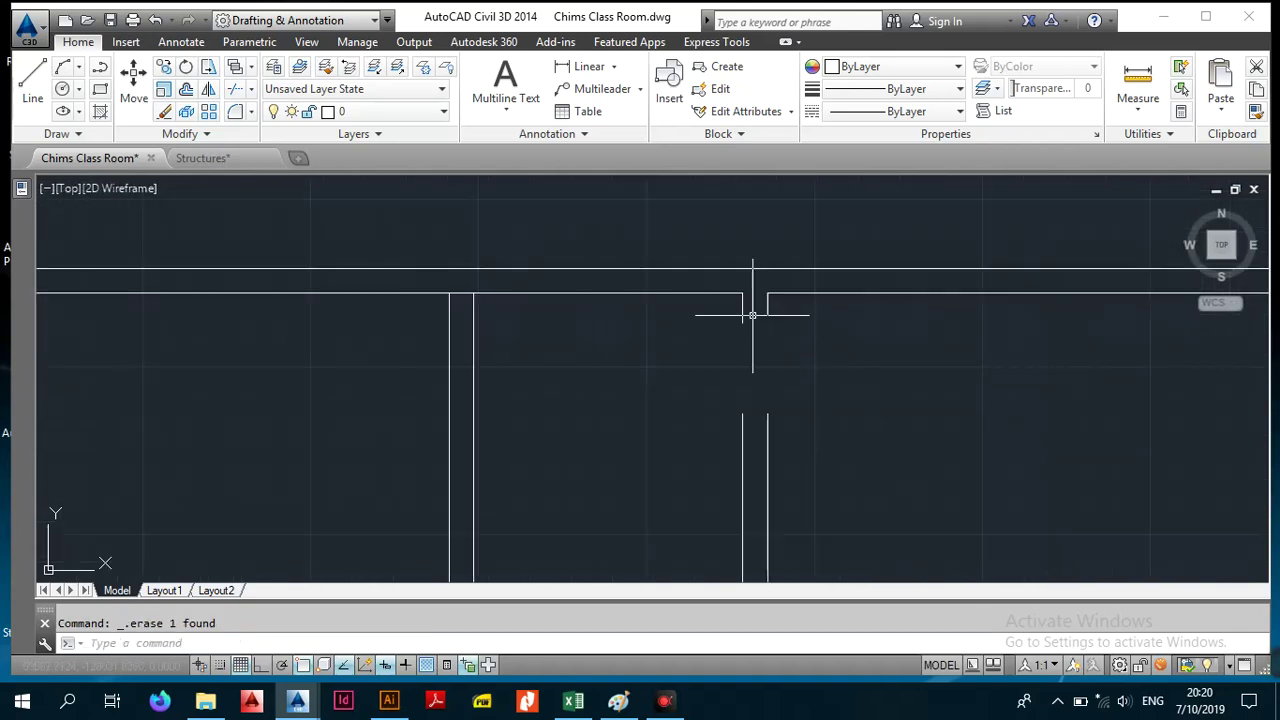
click(750, 306)
click(724, 415)
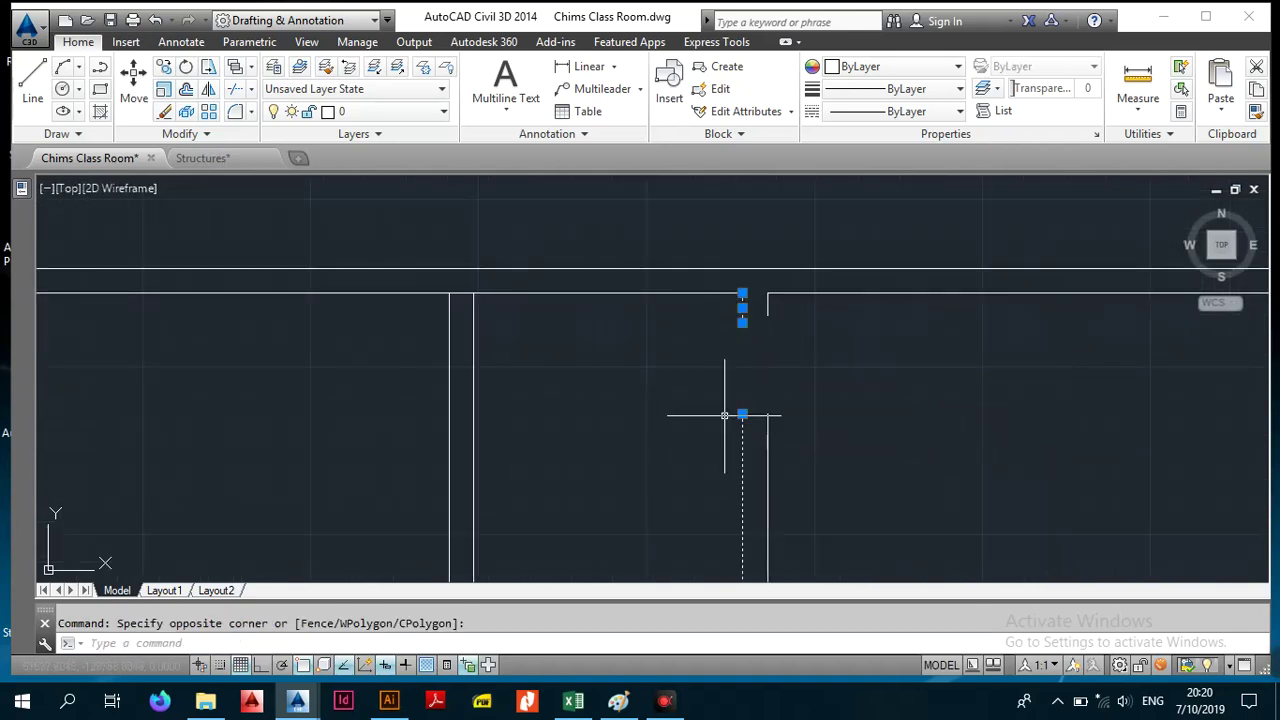
click(818, 328)
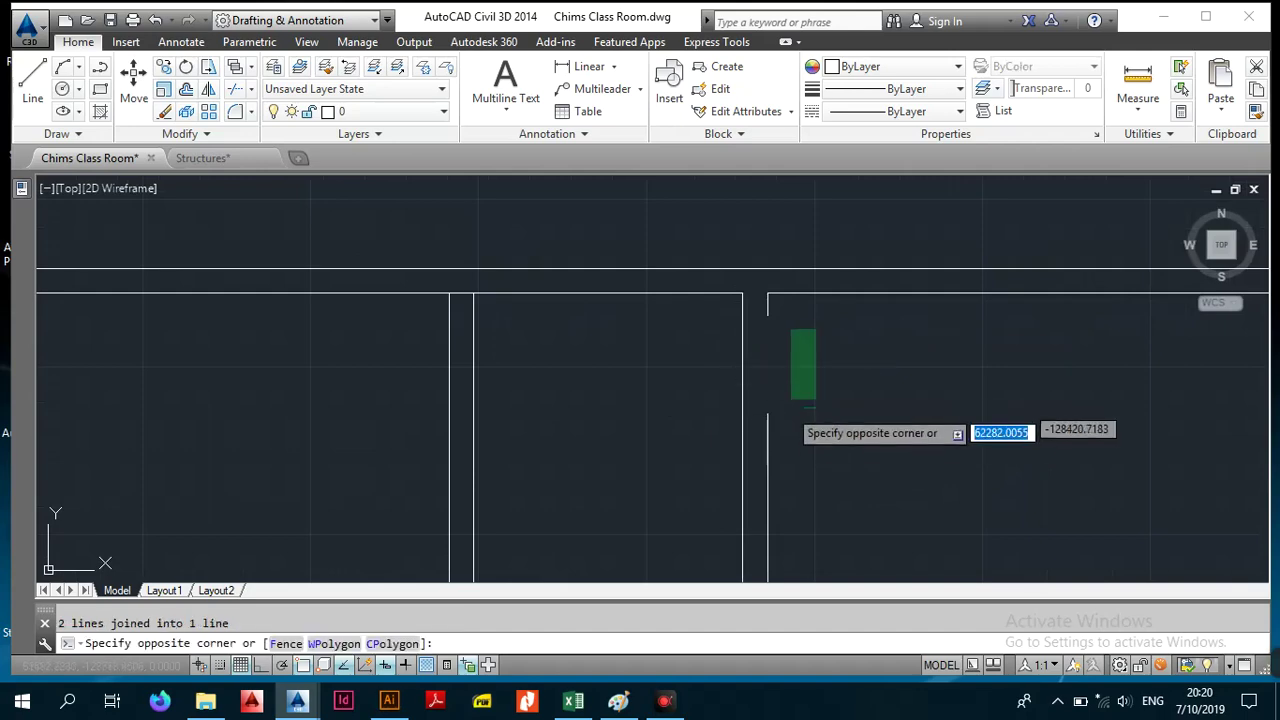
click(762, 470)
click(788, 304)
click(764, 313)
mouse_move(768, 316)
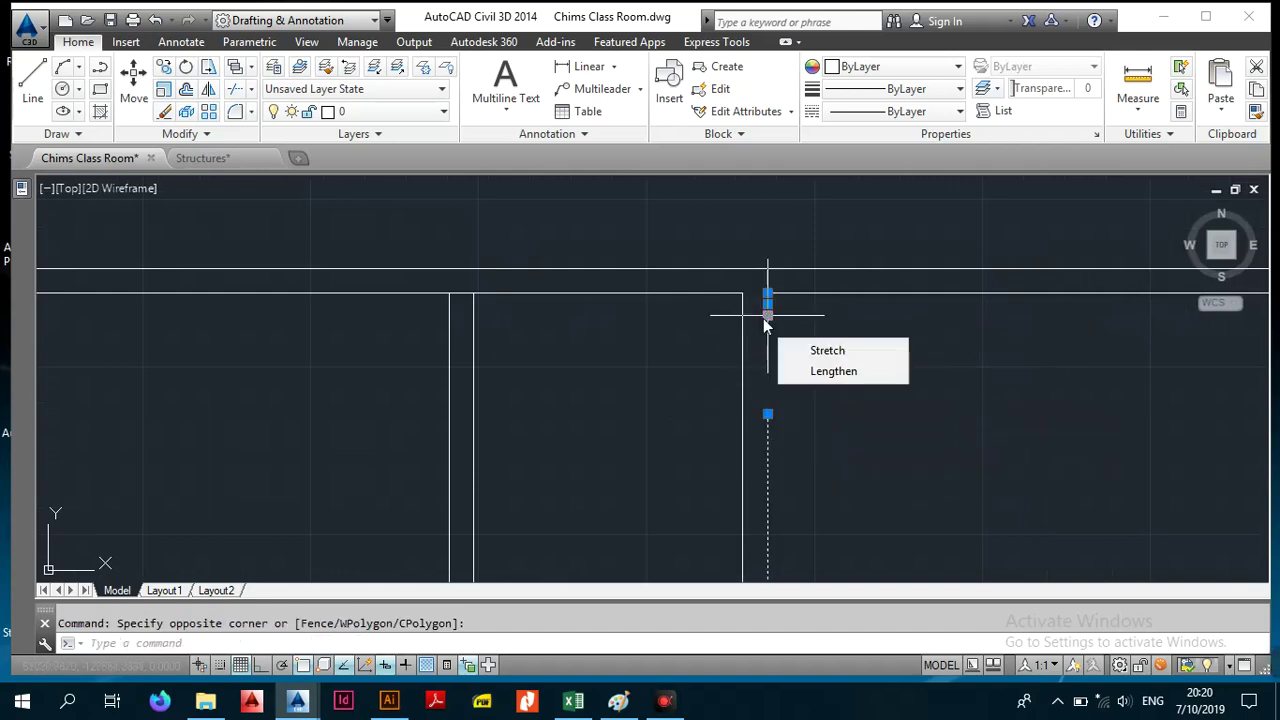
text(j)
key(Return)
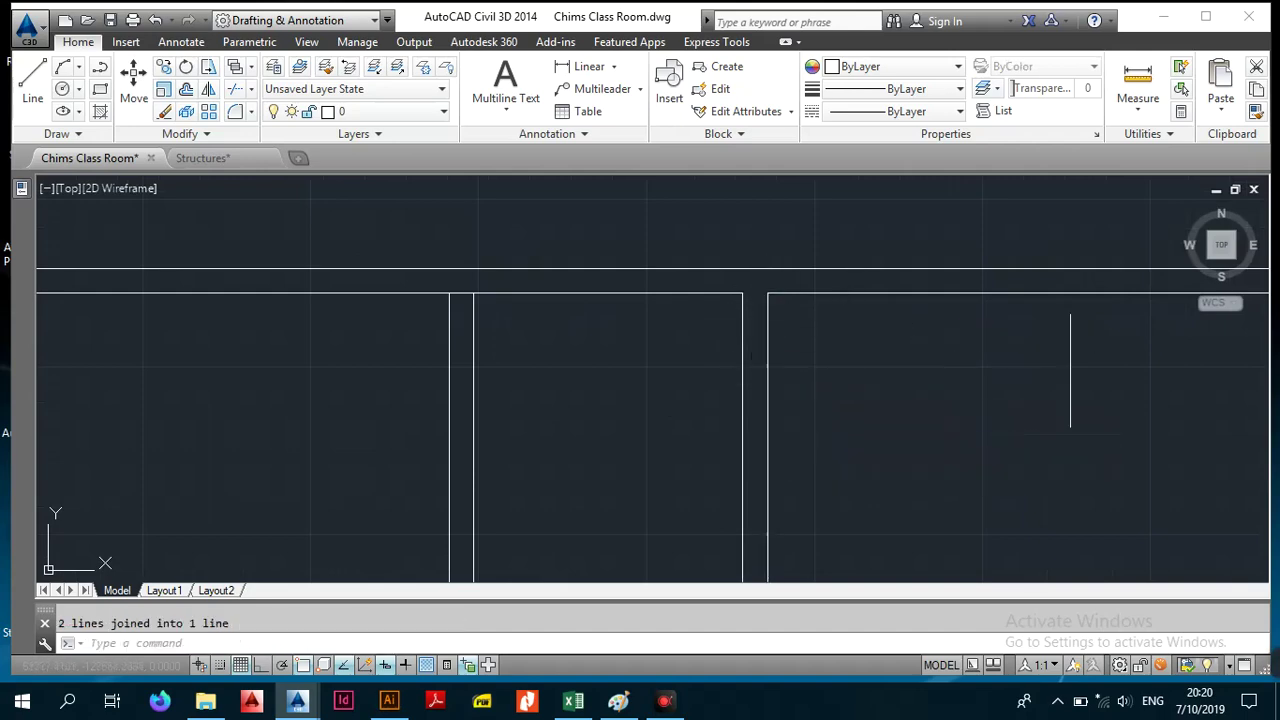
Join the split storeroom-side wall line across the second storeroom's rear door opening
middle_drag(1071, 371, 262, 395)
middle_drag(1239, 449, 343, 381)
scroll(380, 388, down, 2)
scroll(843, 360, up, 2)
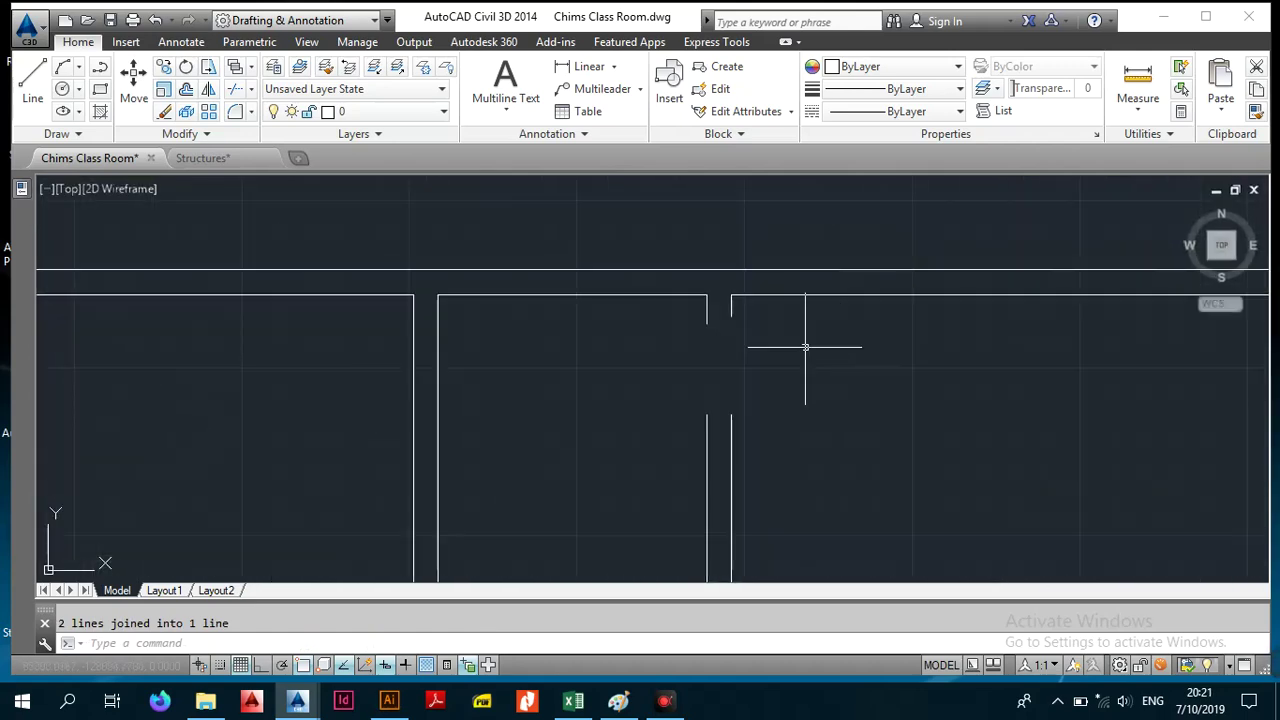
click(723, 311)
click(672, 424)
key(space)
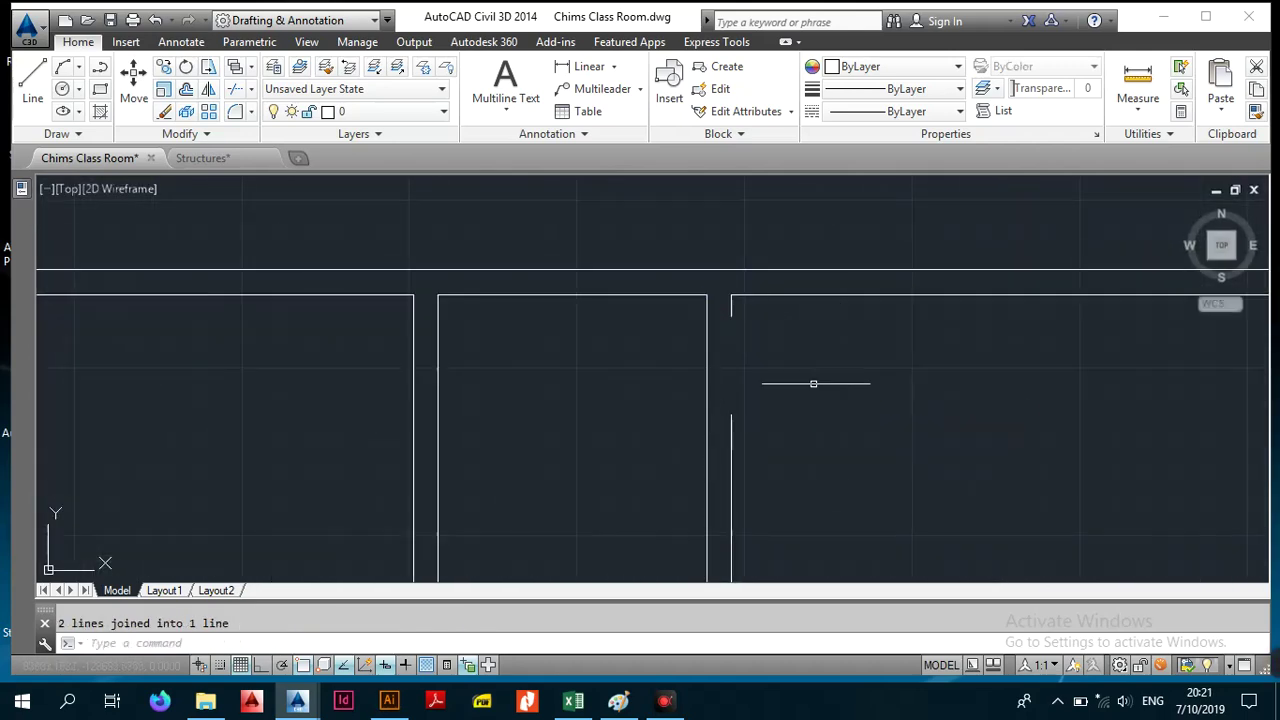
Join the split classroom-side wall line across the second storeroom's rear door opening
click(759, 306)
click(723, 429)
key(space)
Close the front door opening in the second storeroom block by joining the split lines on both faces of its wall
scroll(751, 437, down, 2)
middle_drag(824, 449, 901, 212)
scroll(670, 422, up, 3)
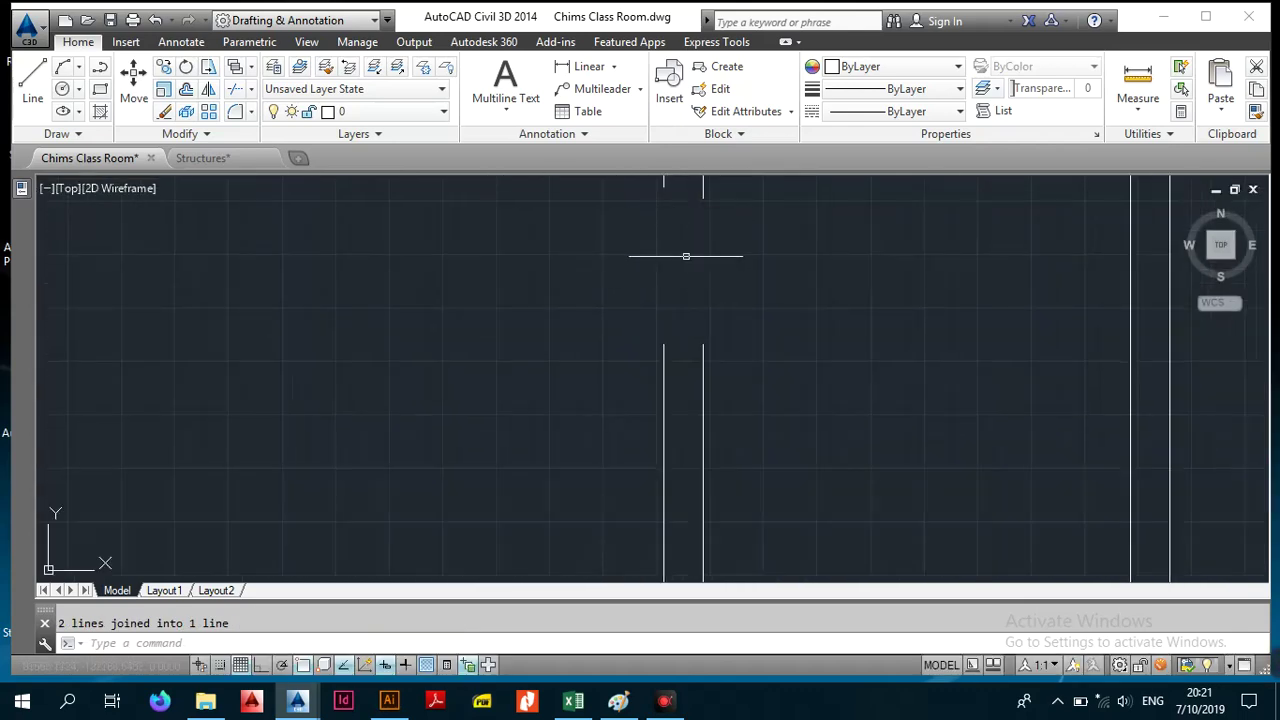
scroll(686, 256, down, 1)
click(676, 287)
click(640, 422)
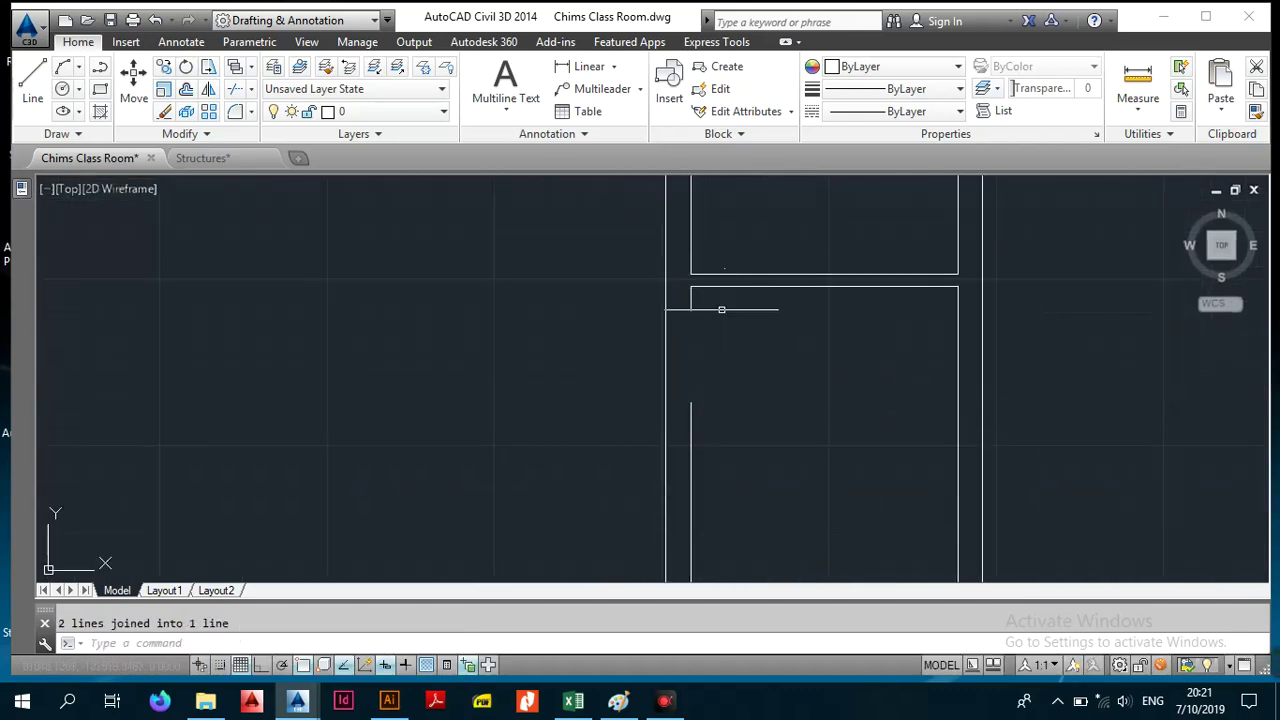
click(716, 301)
click(690, 431)
Close the front door opening in the first storeroom block by joining the split lines on both faces of its wall
scroll(825, 382, down, 3)
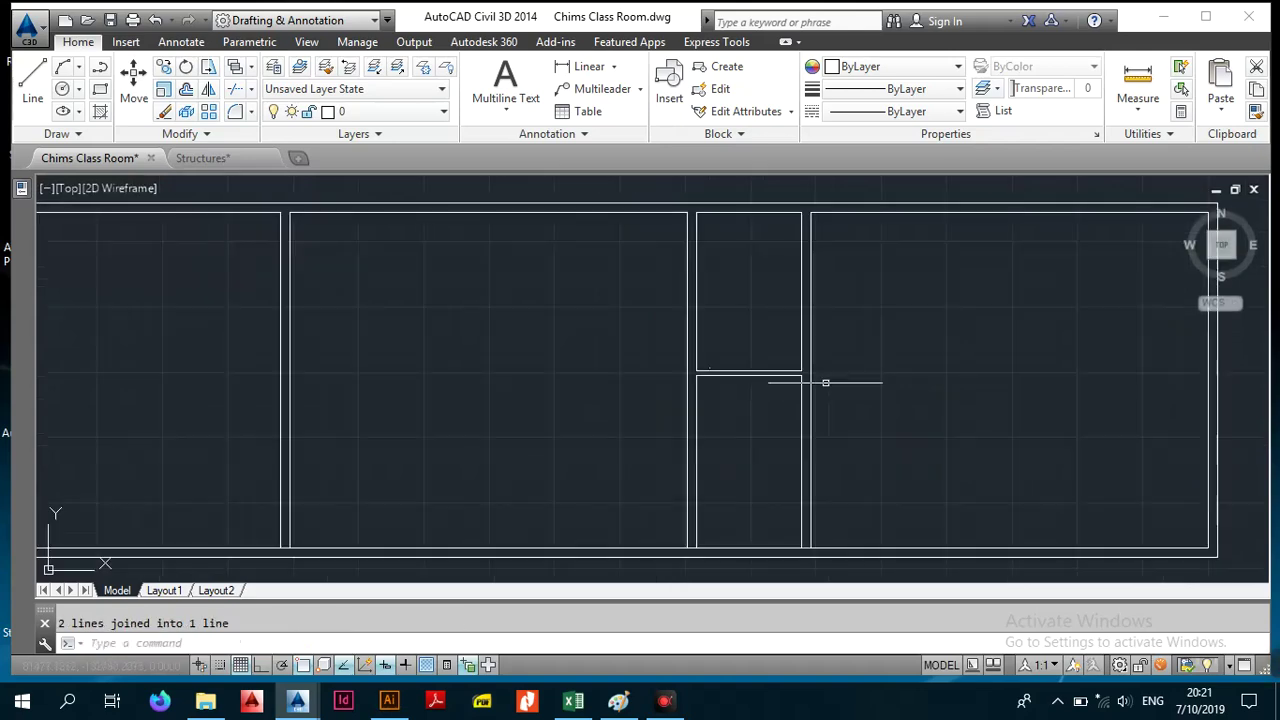
middle_drag(757, 406, 920, 393)
scroll(586, 414, down, 2)
middle_drag(455, 412, 743, 414)
scroll(515, 410, up, 4)
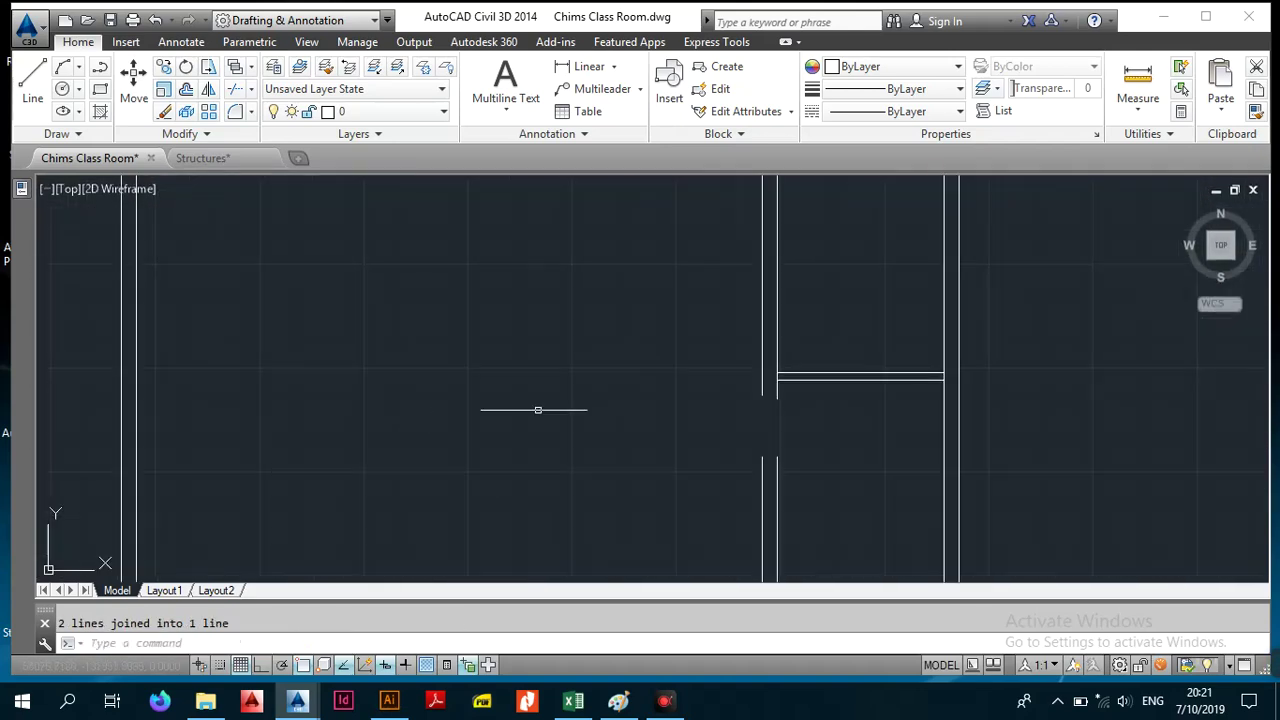
scroll(694, 377, up, 3)
click(658, 269)
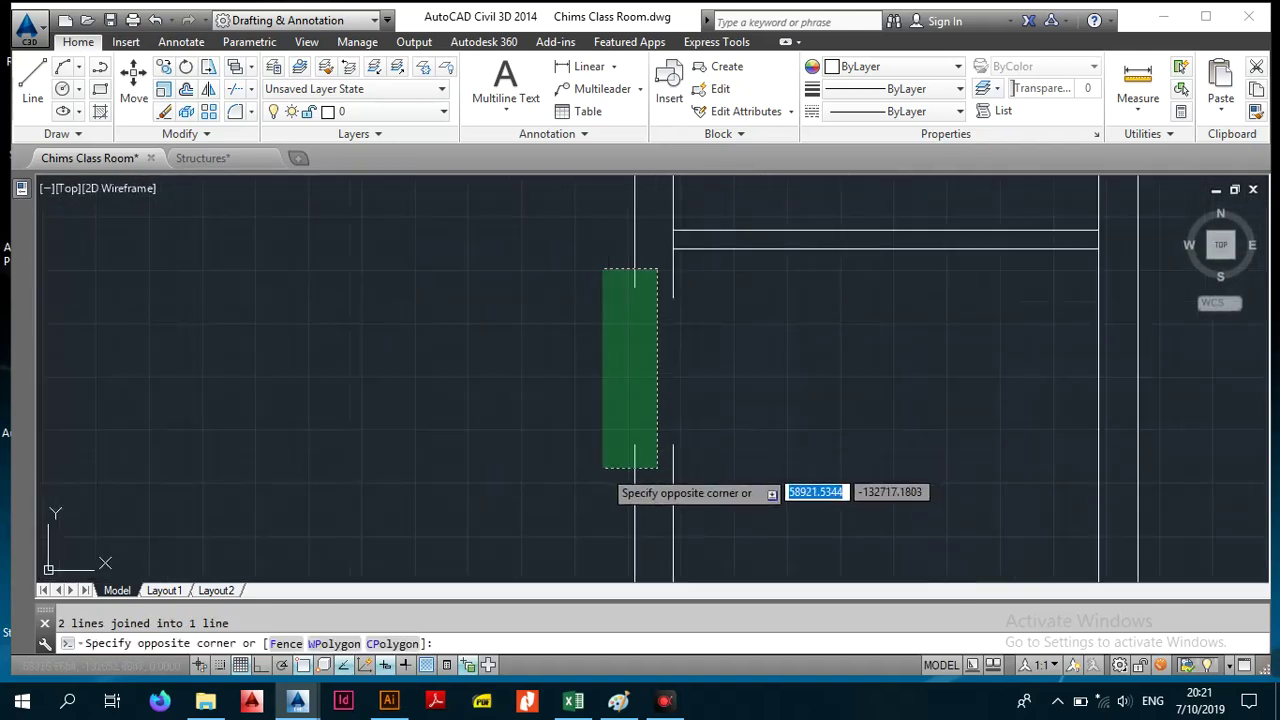
click(601, 476)
text(j)
key(Return)
click(688, 284)
click(658, 451)
key(Return)
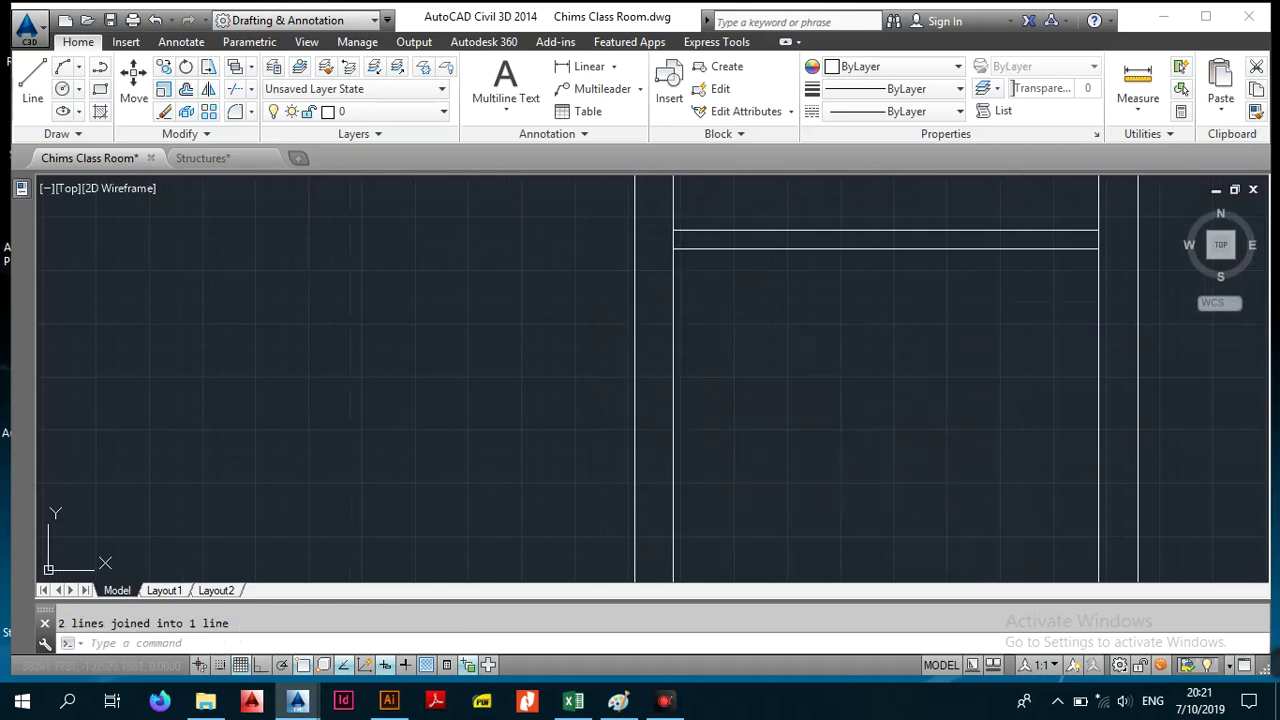
Erase the stray tiny segment just above the partition in the second storeroom block
scroll(694, 460, down, 4)
middle_drag(749, 423, 573, 412)
scroll(573, 412, down, 3)
middle_drag(762, 403, 571, 429)
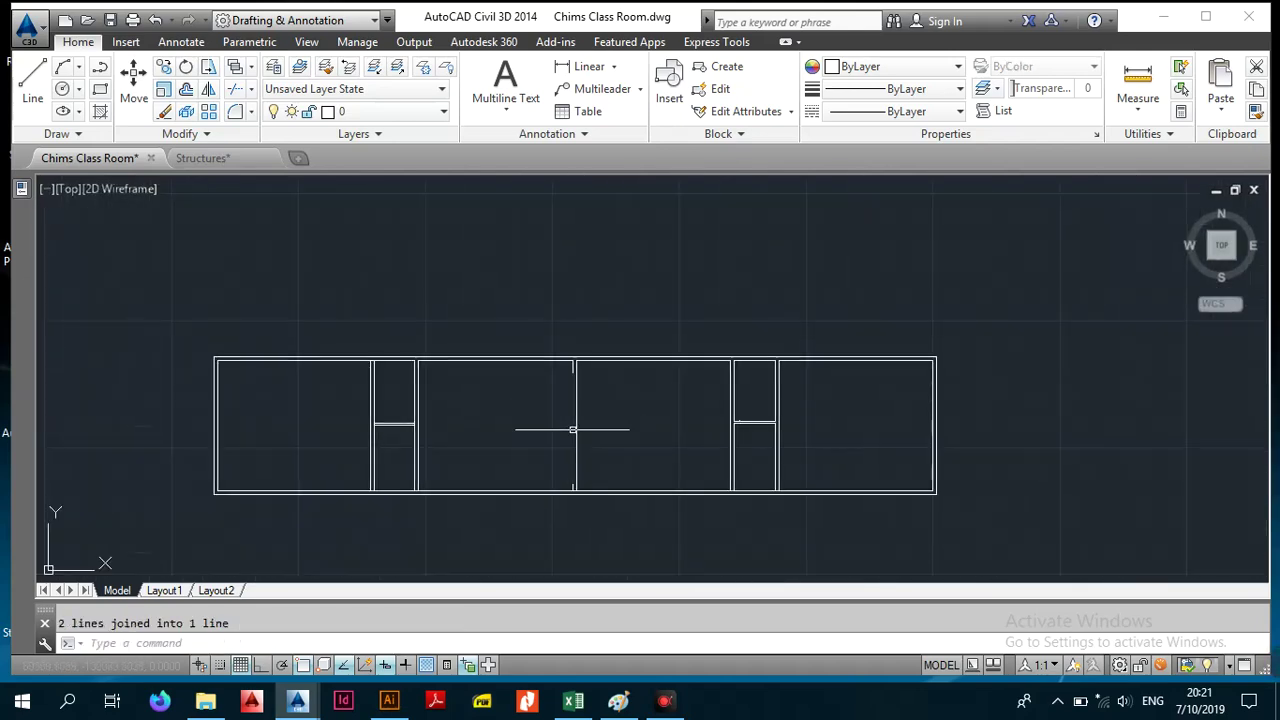
scroll(819, 393, up, 2)
scroll(602, 456, up, 1)
scroll(624, 467, up, 3)
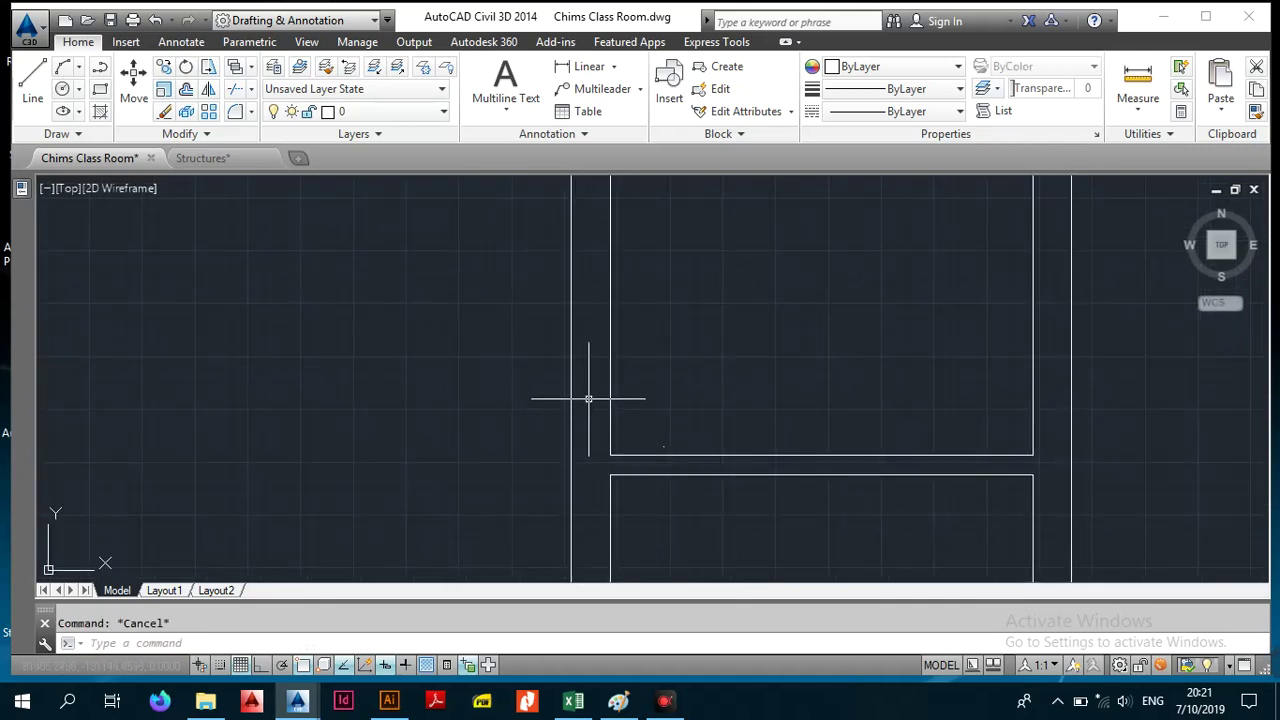
click(663, 446)
click(720, 514)
key(Delete)
Join the split inner line of the second storeroom block's left wall across the end of its partition
scroll(722, 507, down, 2)
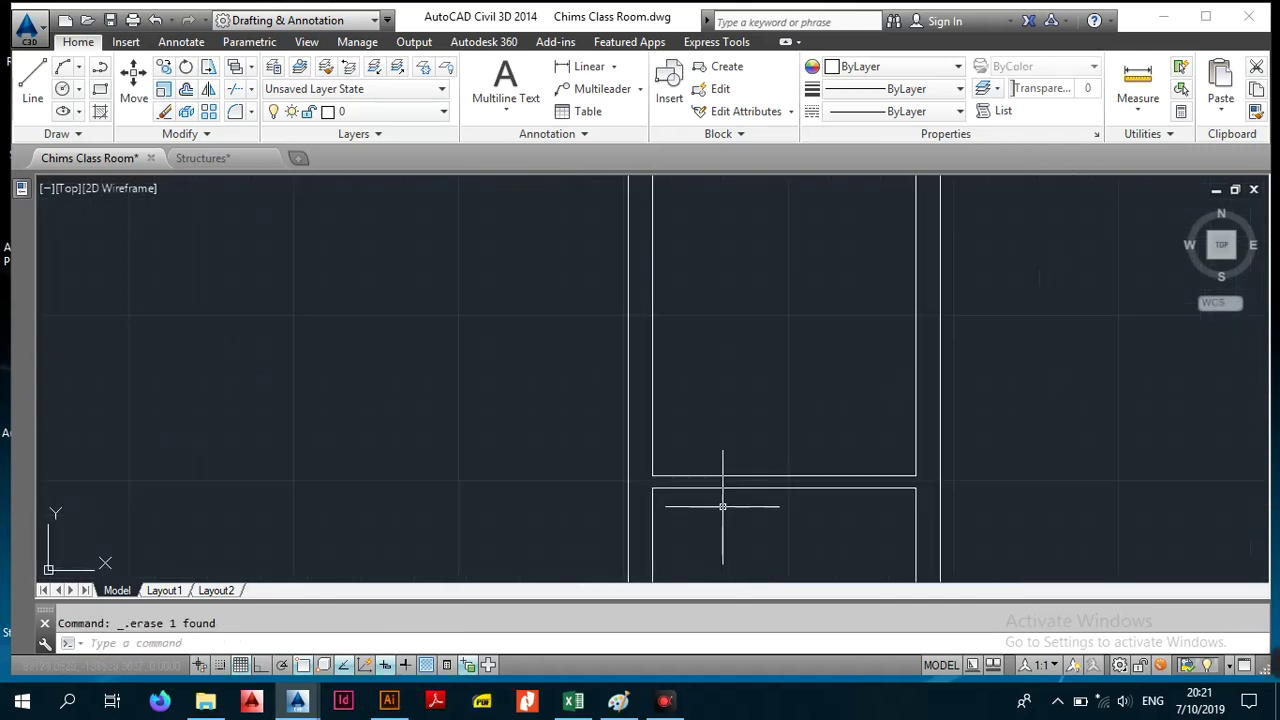
scroll(722, 507, down, 4)
scroll(443, 463, up, 3)
scroll(727, 443, up, 2)
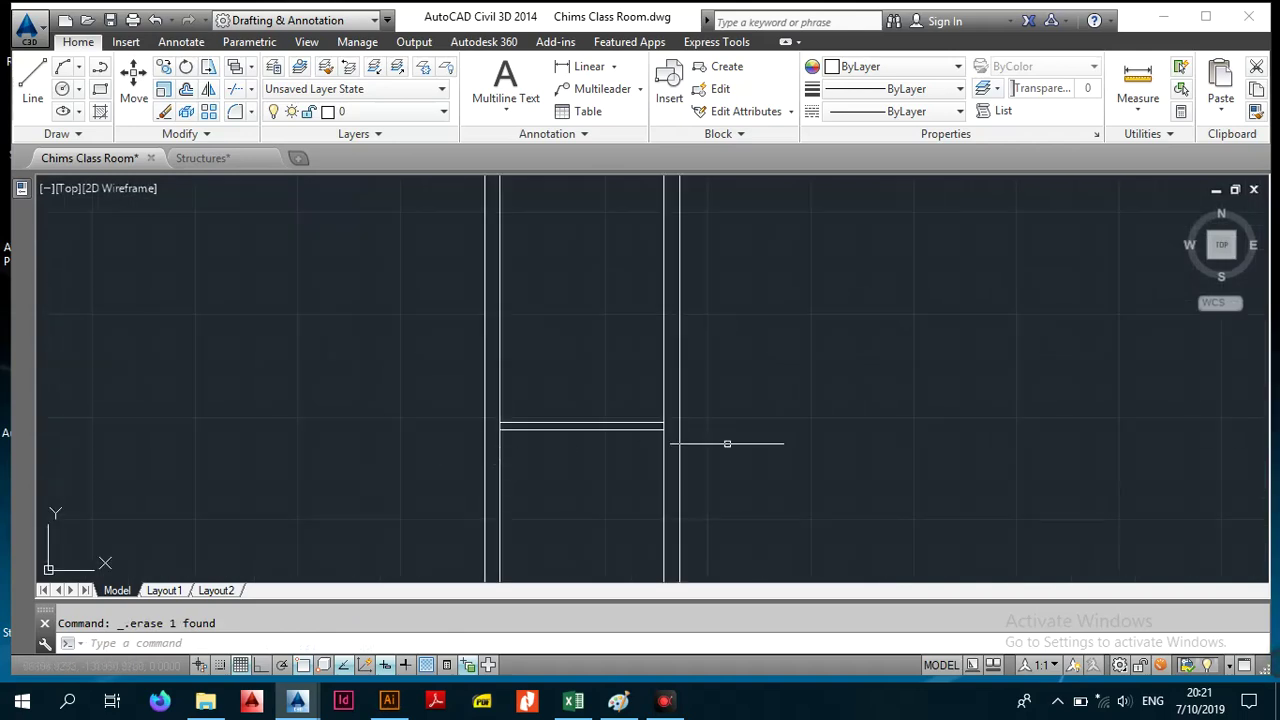
middle_drag(727, 444, 530, 425)
middle_drag(1074, 498, 466, 506)
middle_drag(906, 453, 423, 460)
scroll(804, 418, up, 2)
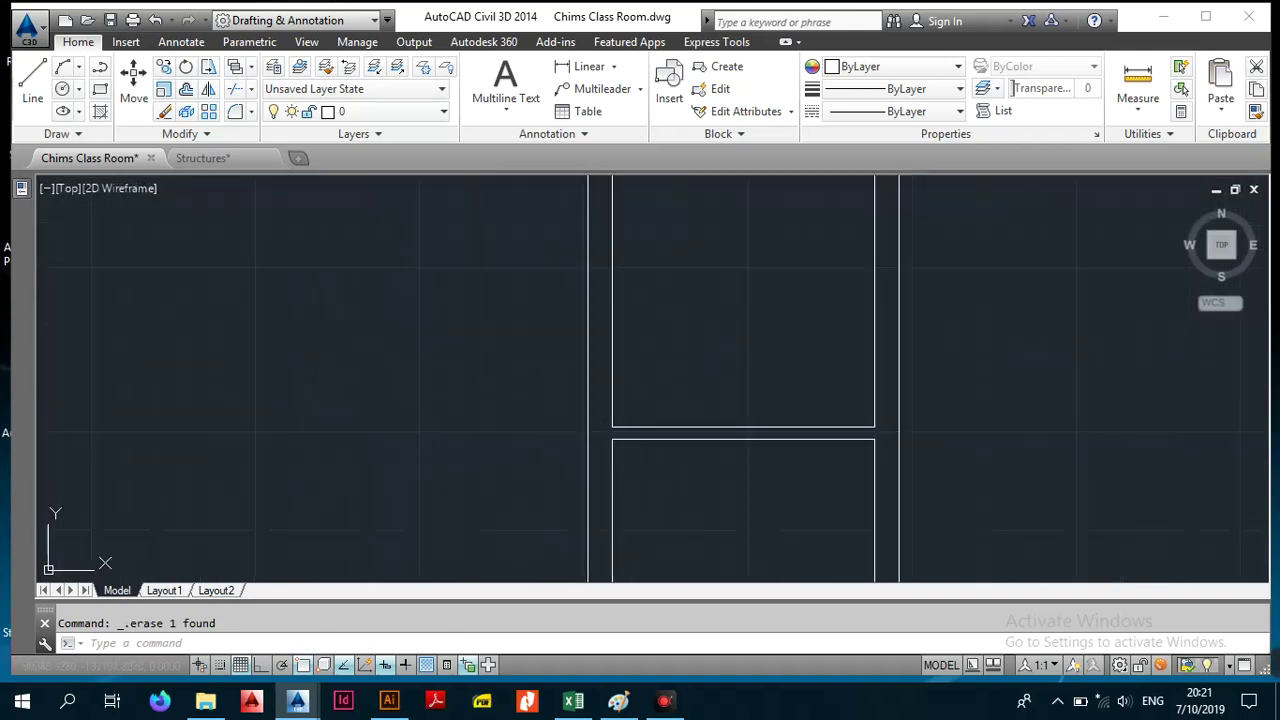
scroll(550, 419, up, 2)
click(667, 397)
click(627, 418)
click(668, 486)
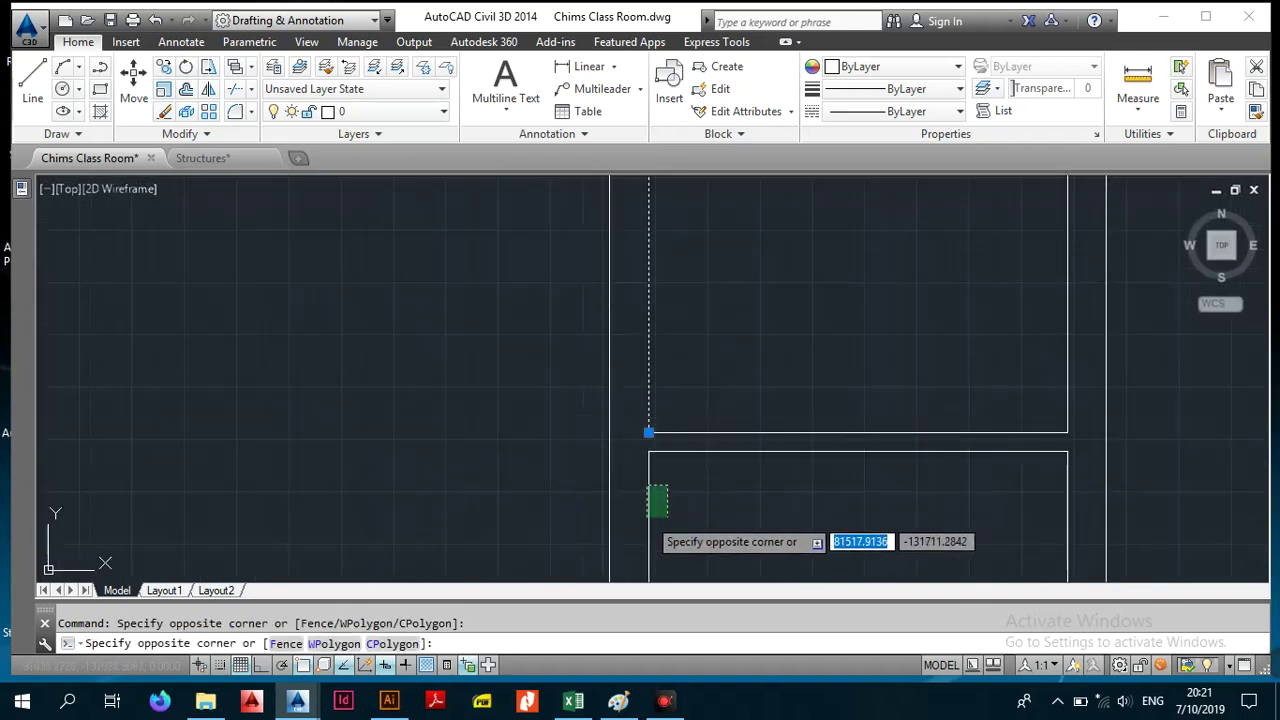
click(647, 518)
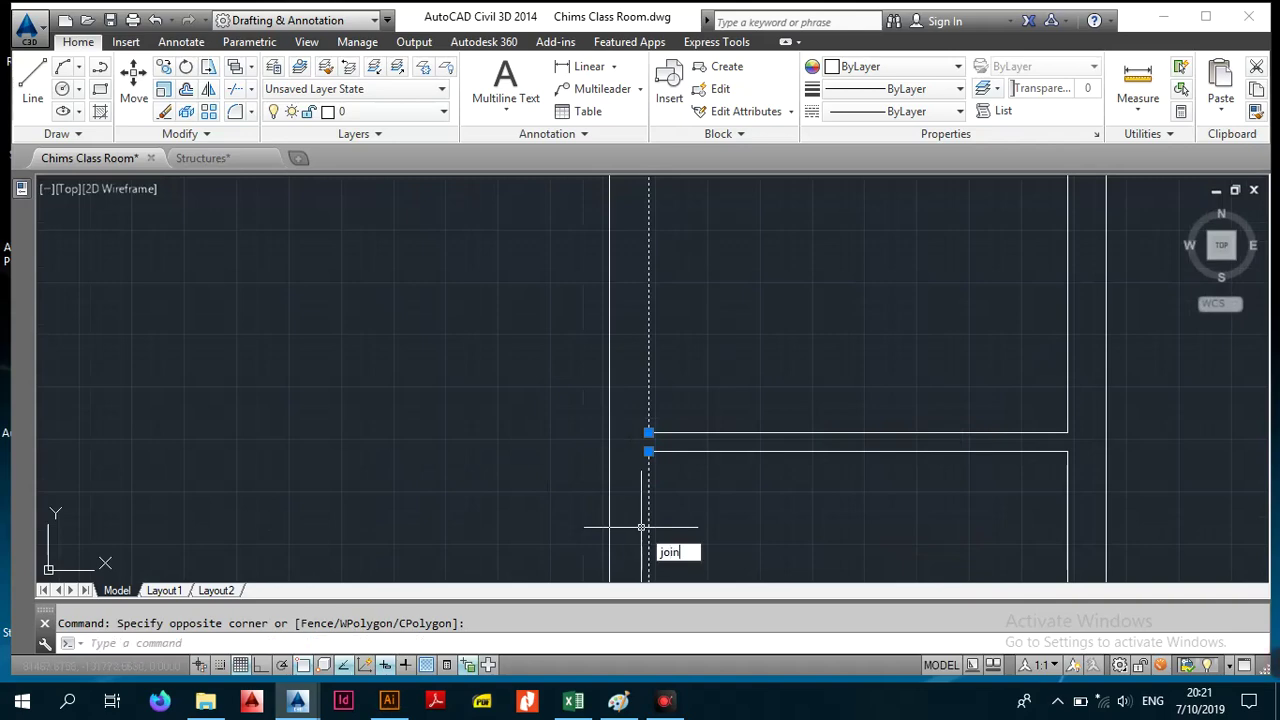
key(Return)
Join the split inner line of the second storeroom block's right wall across the partition's other end
middle_drag(1061, 428, 927, 369)
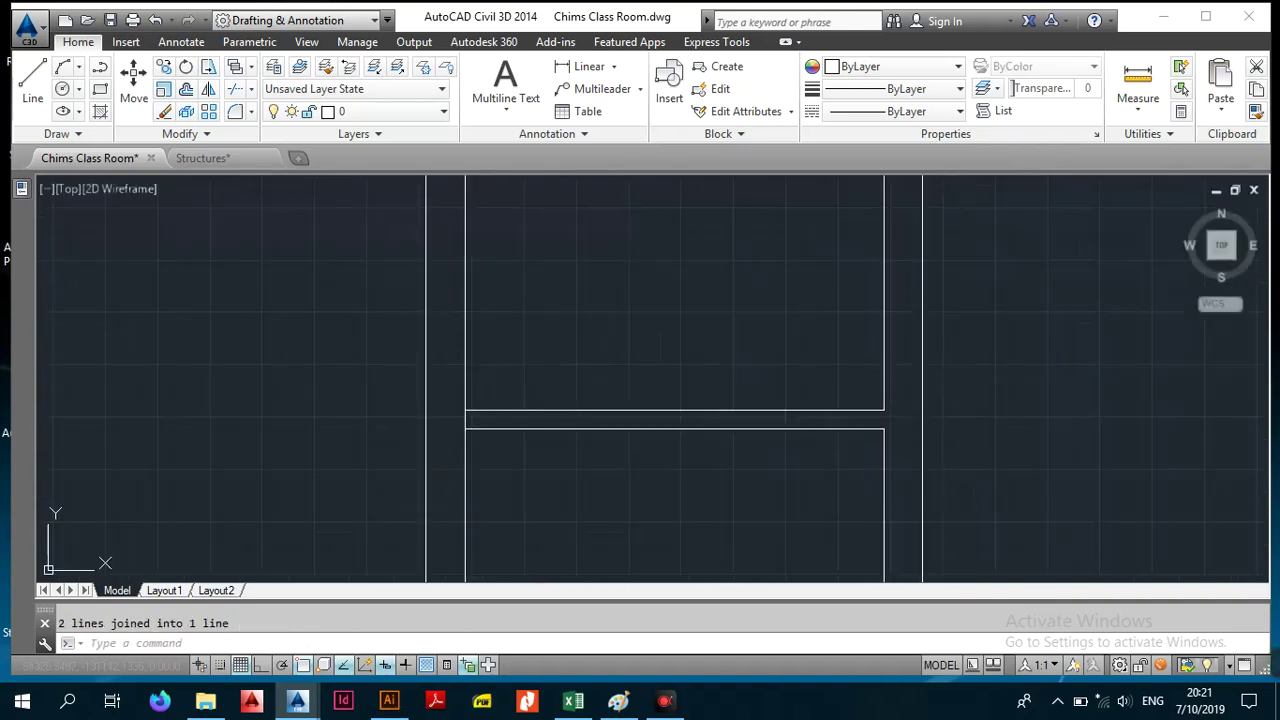
click(904, 366)
click(850, 386)
click(908, 475)
click(808, 508)
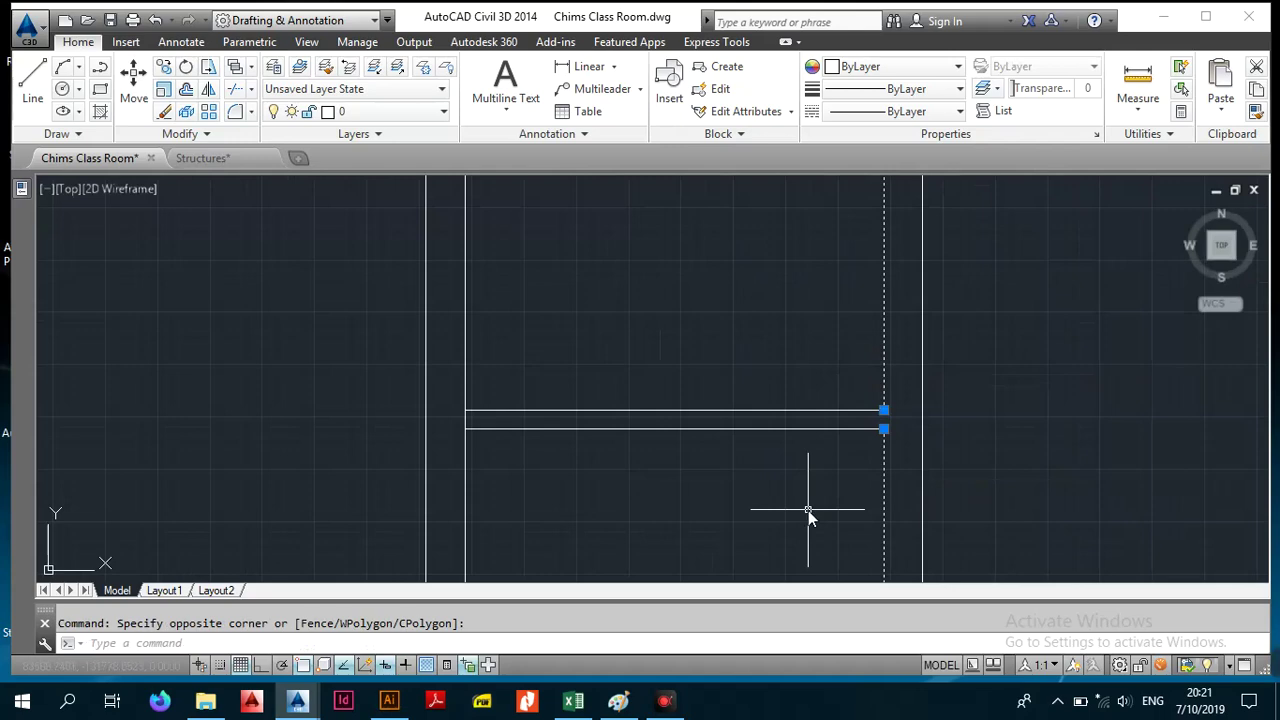
Join the rear wall's inner line across the second storeroom block, from one adjacent classroom to the other
scroll(625, 501, down, 8)
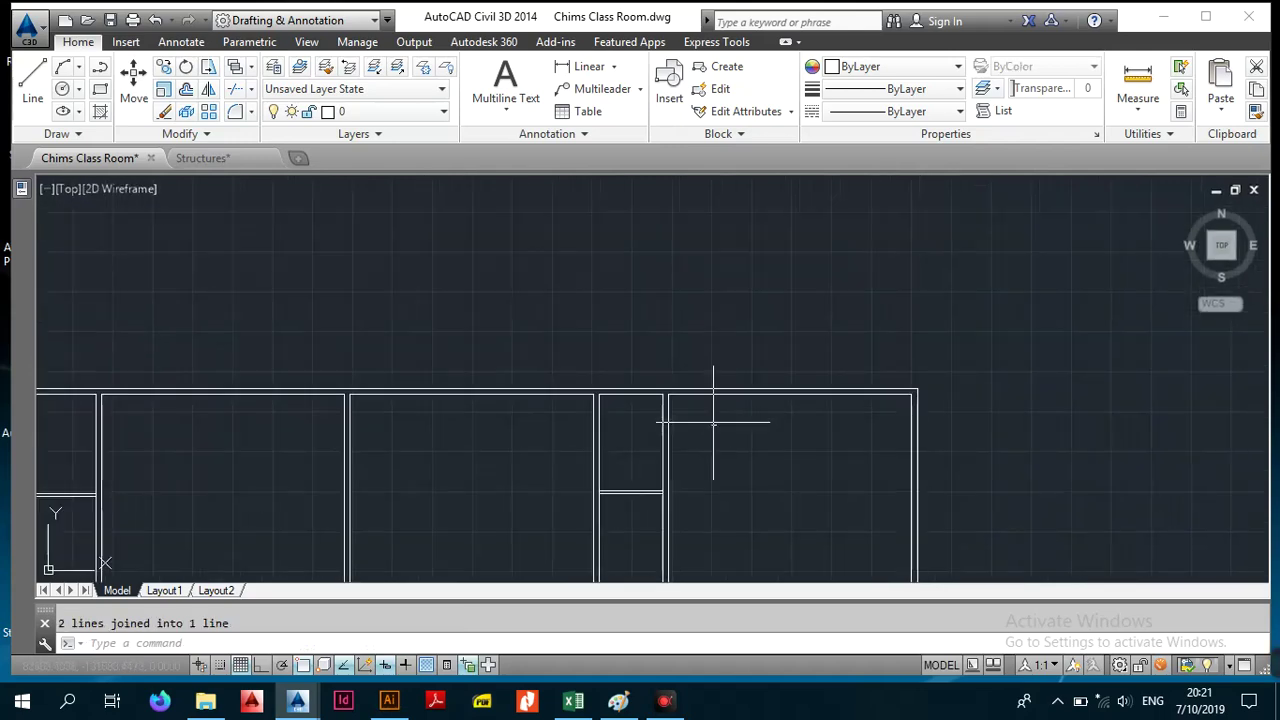
middle_drag(691, 473, 855, 403)
scroll(803, 330, up, 2)
scroll(811, 328, up, 3)
click(521, 293)
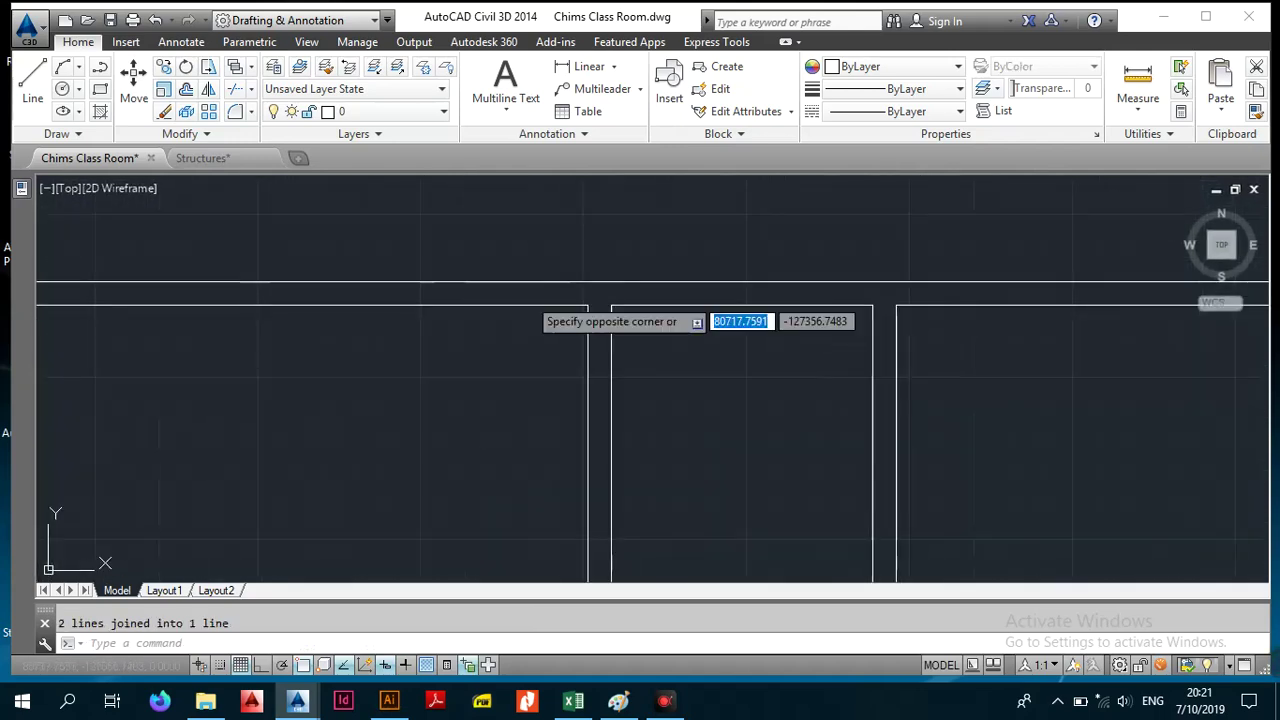
click(508, 319)
click(975, 301)
click(968, 330)
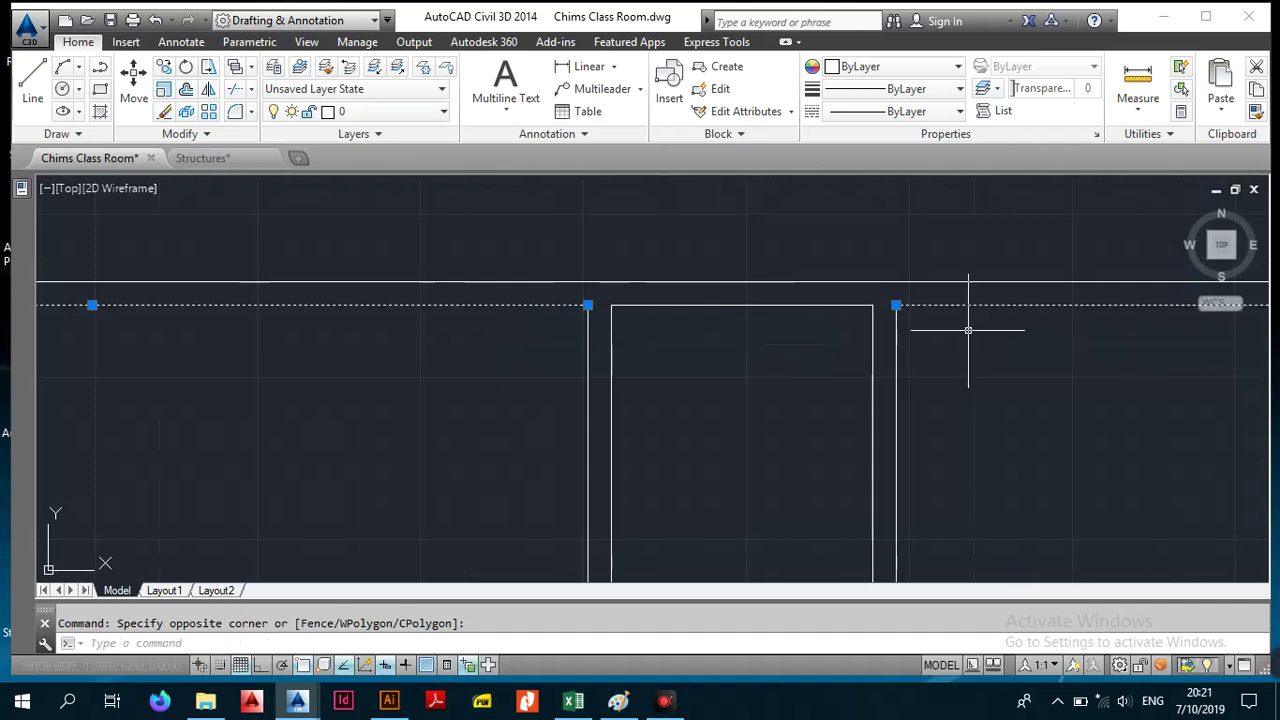
key(Return)
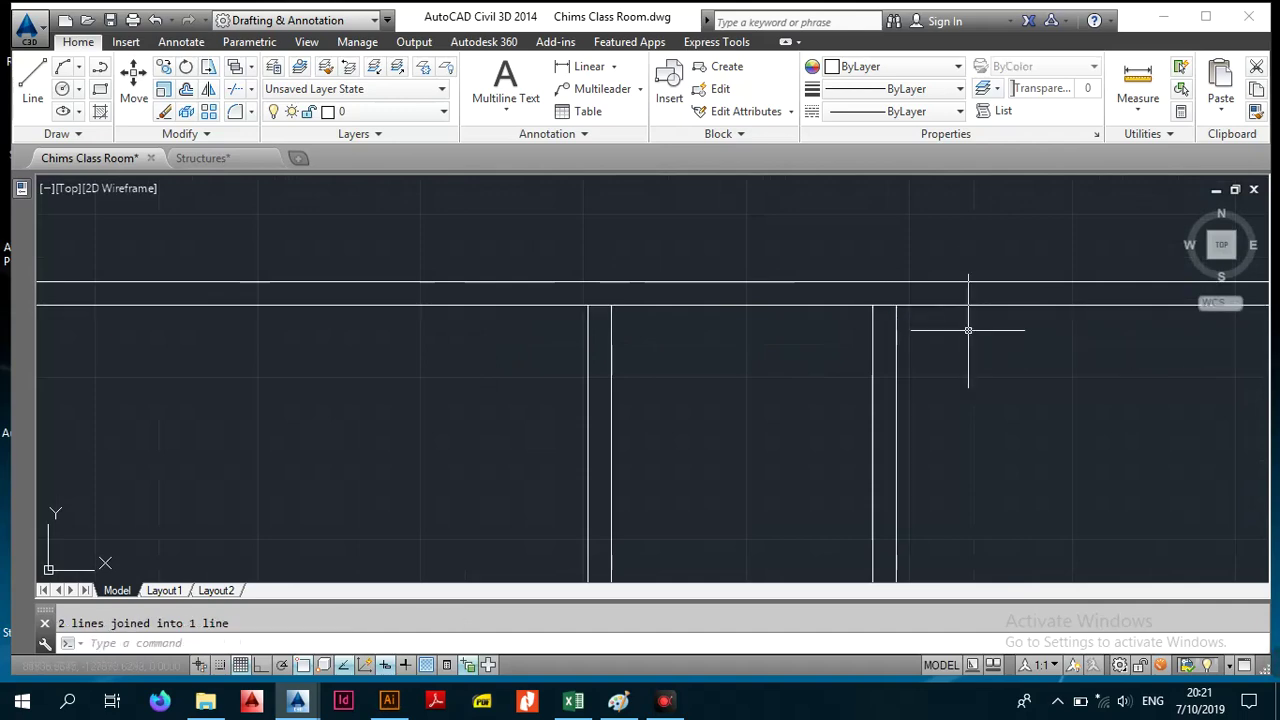
Join the rear wall's inner line across the wall between the first storeroom block and the neighbouring middle classroom
scroll(793, 362, down, 5)
scroll(353, 378, up, 6)
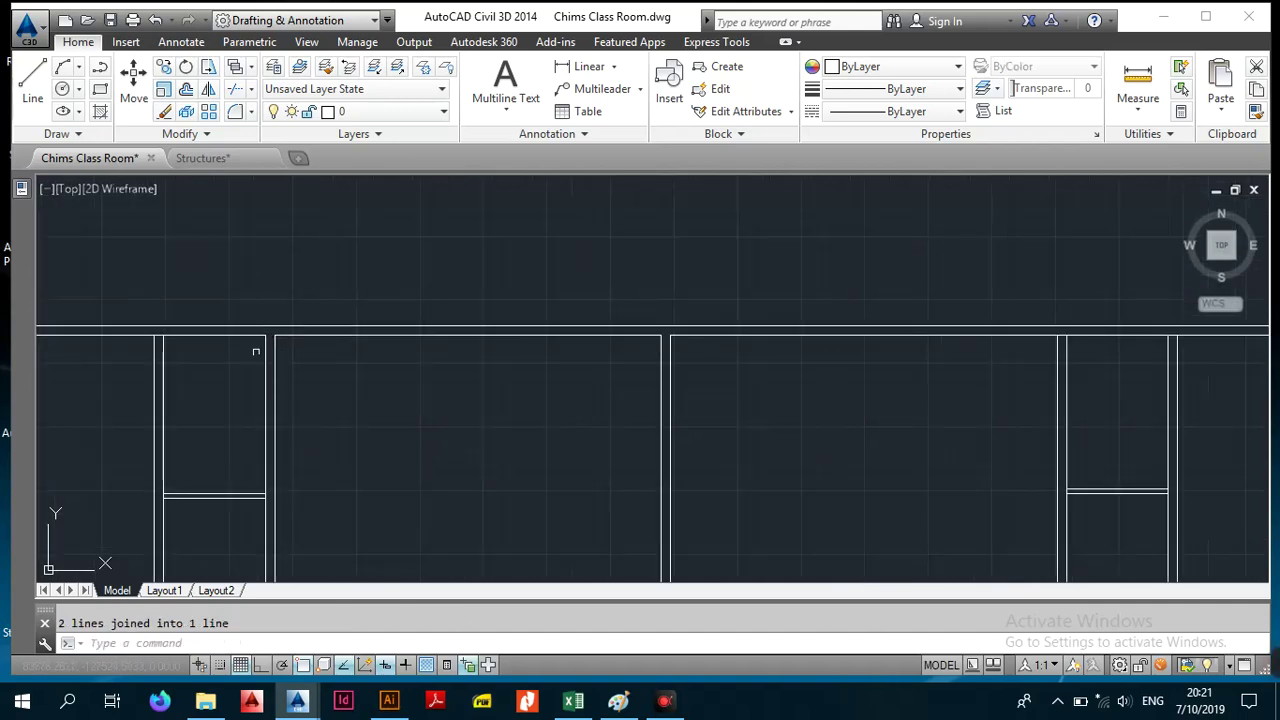
middle_drag(515, 381, 562, 406)
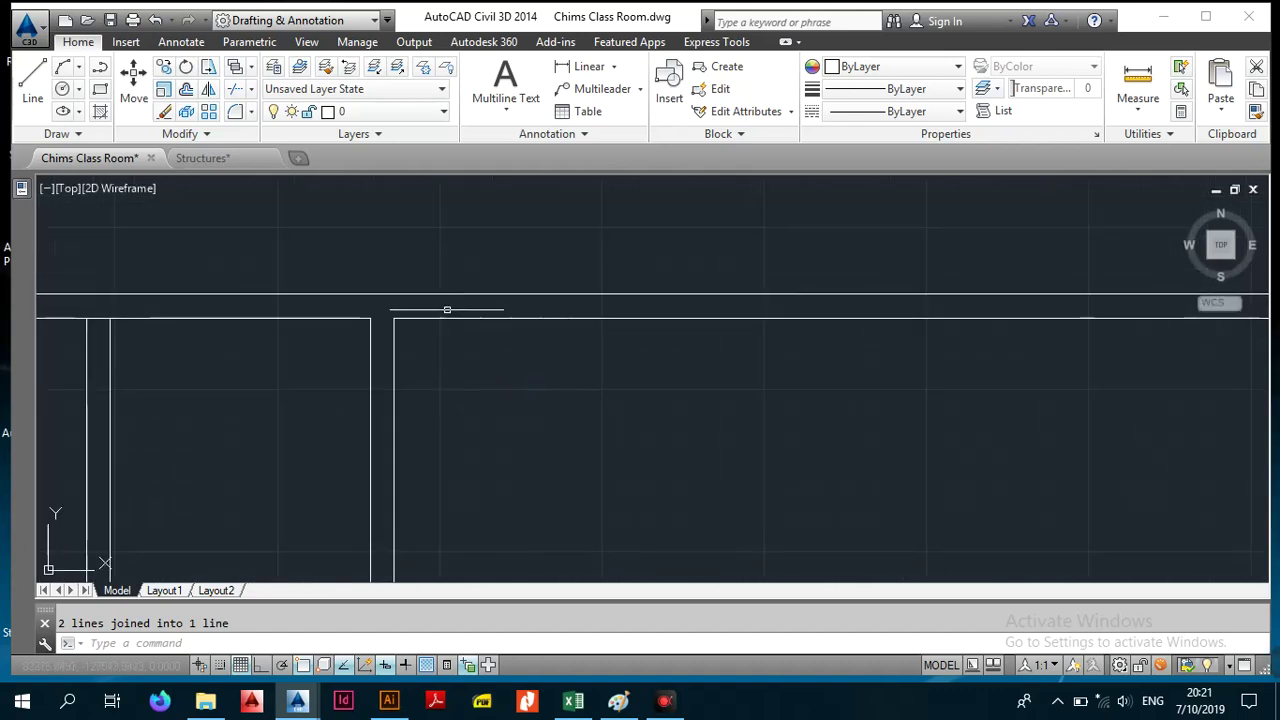
click(446, 307)
click(426, 343)
click(314, 311)
click(294, 333)
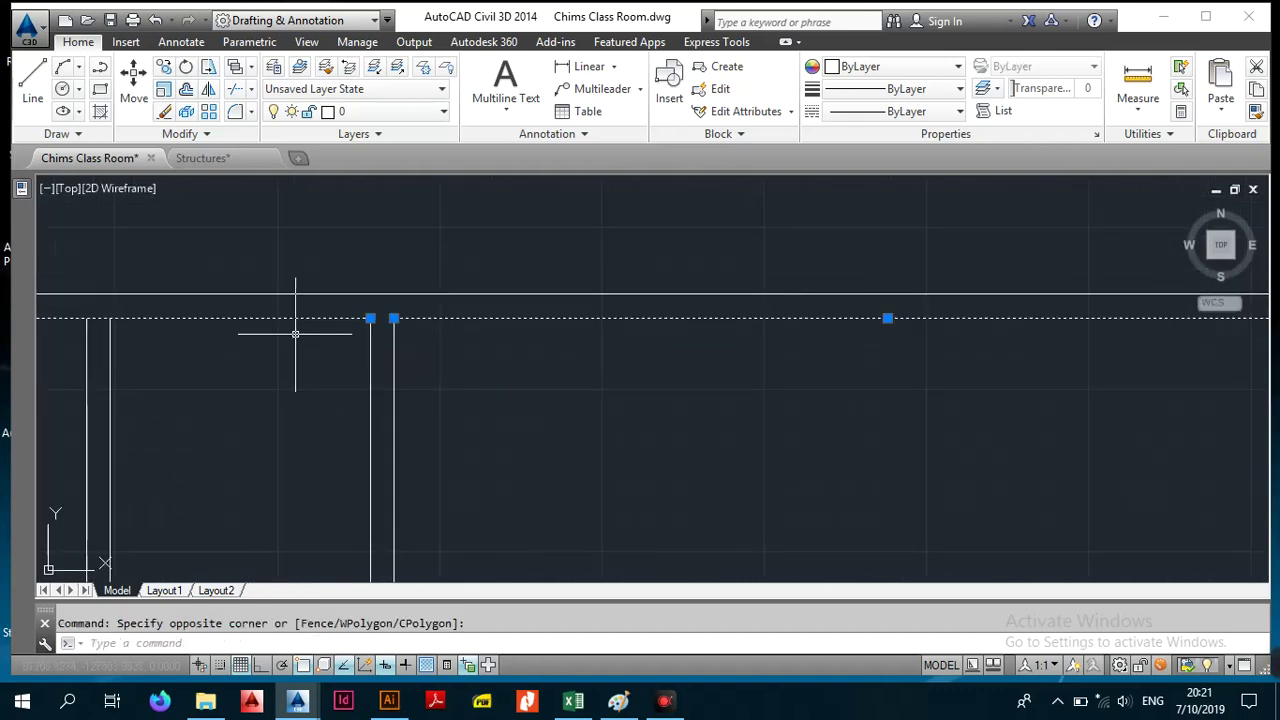
key(Return)
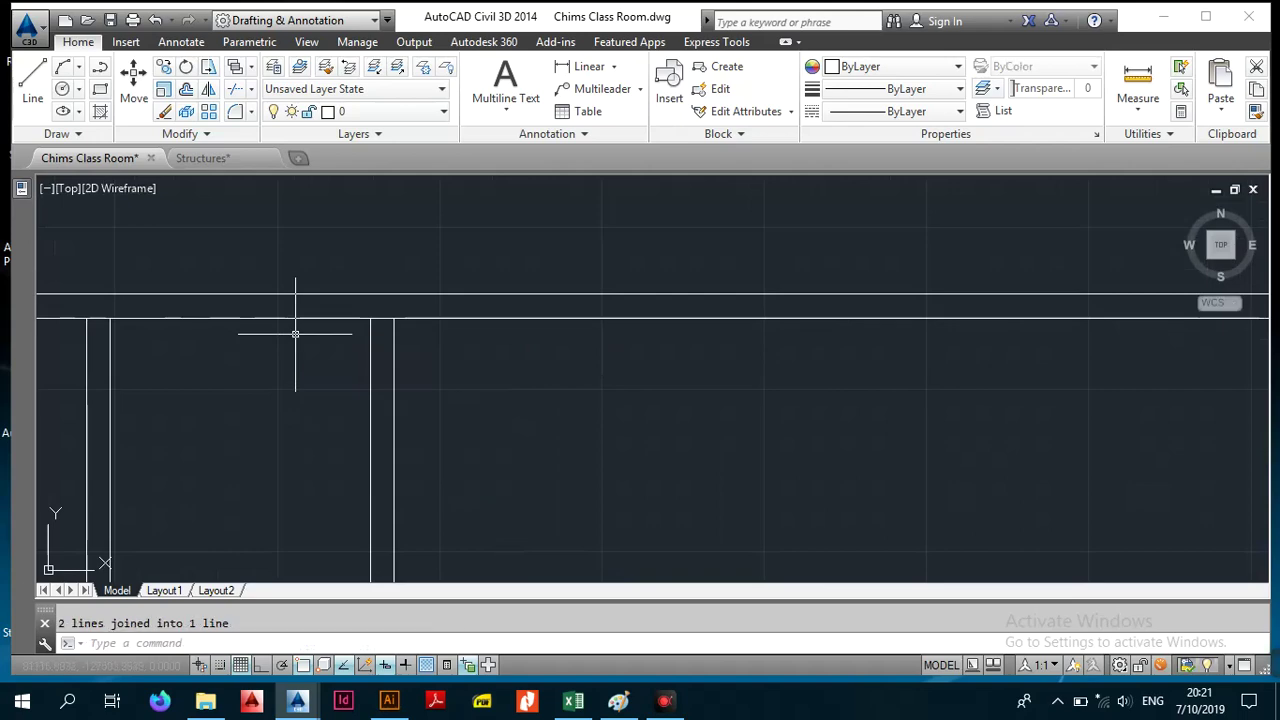
Join the rear wall's inner line across the wall dividing the two middle classrooms
scroll(429, 437, down, 4)
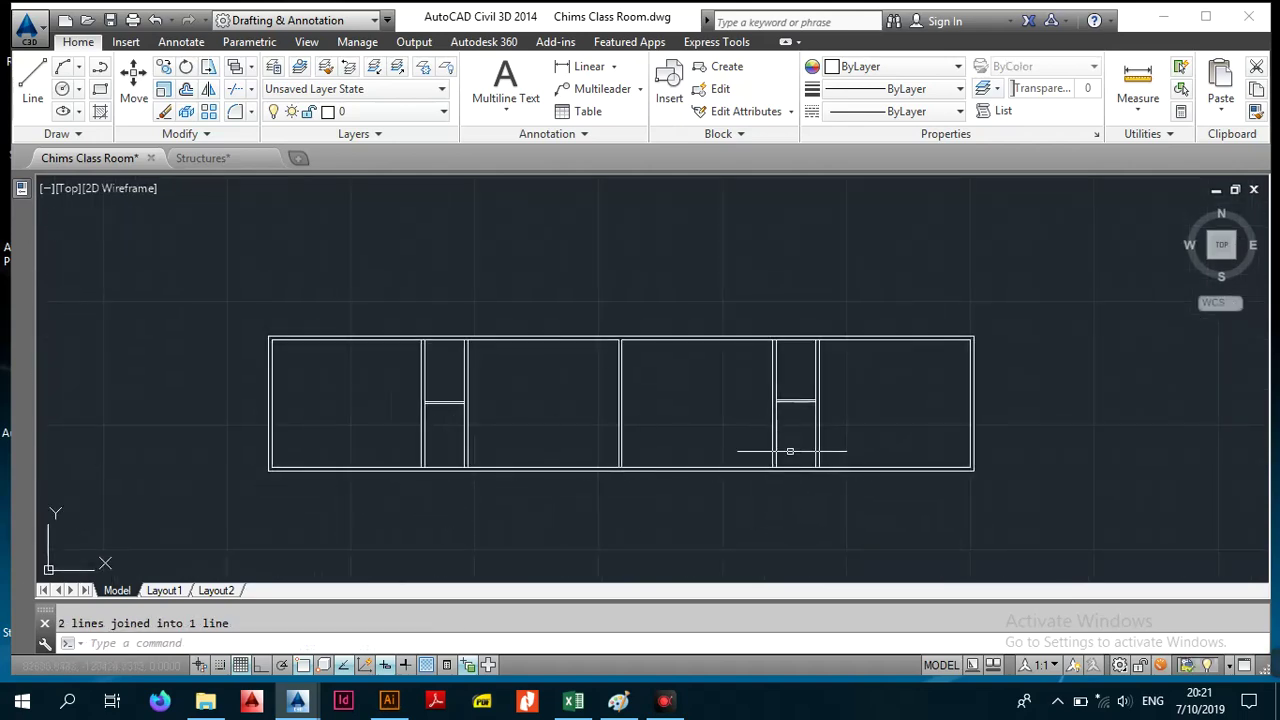
middle_drag(693, 438, 697, 446)
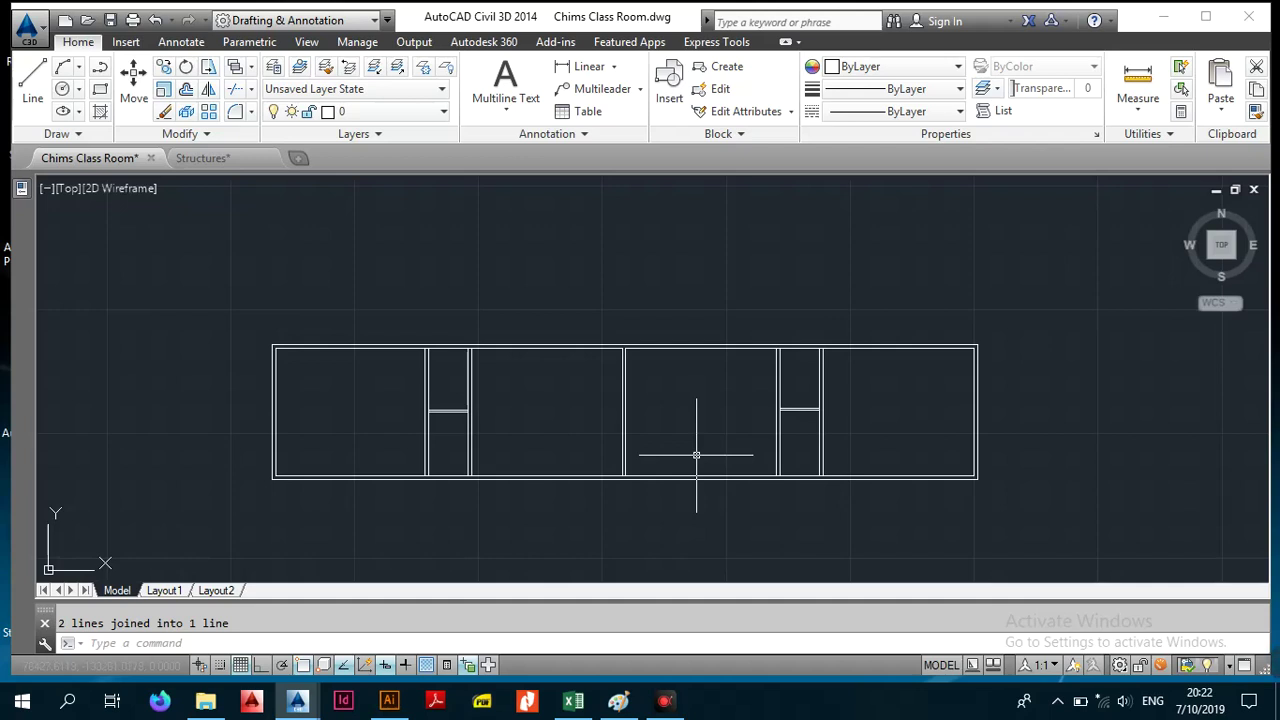
scroll(598, 326, up, 7)
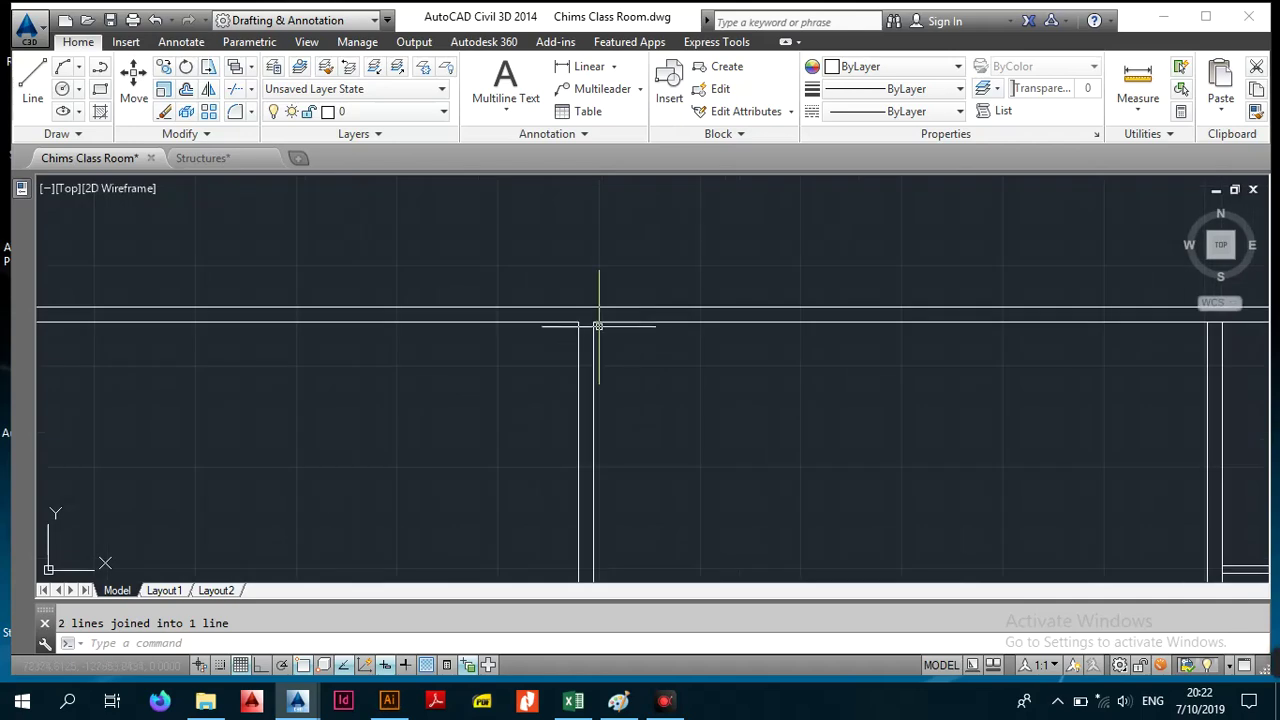
scroll(610, 316, up, 4)
click(637, 317)
click(617, 360)
click(433, 322)
click(410, 355)
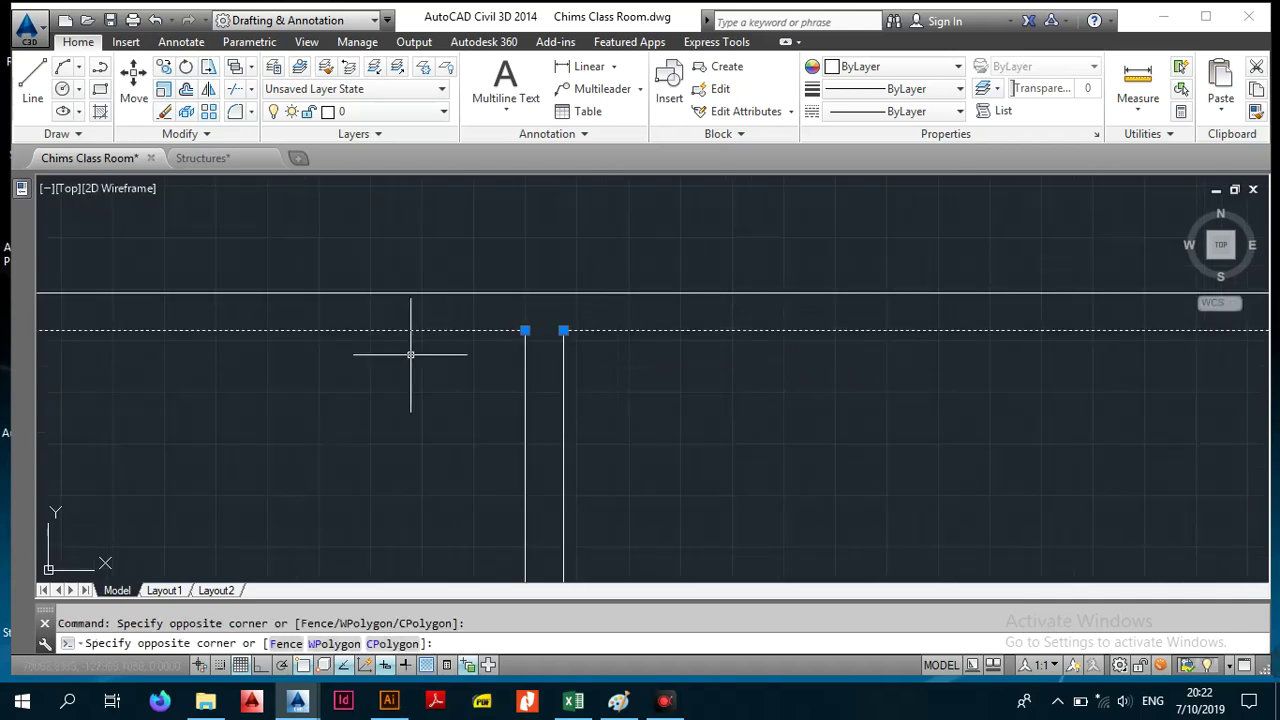
text(j)
key(Return)
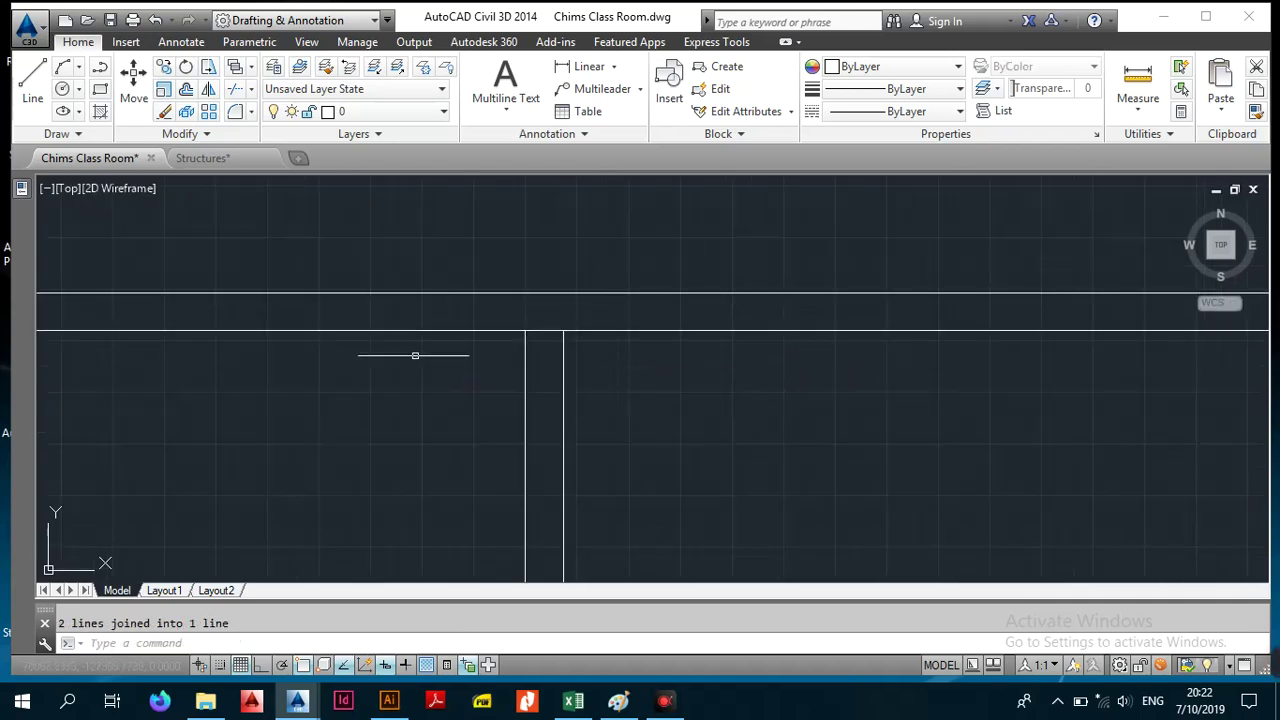
Look over the whole cleaned floor plan and its location relative to the other drawings
scroll(484, 362, down, 8)
middle_drag(528, 386, 642, 335)
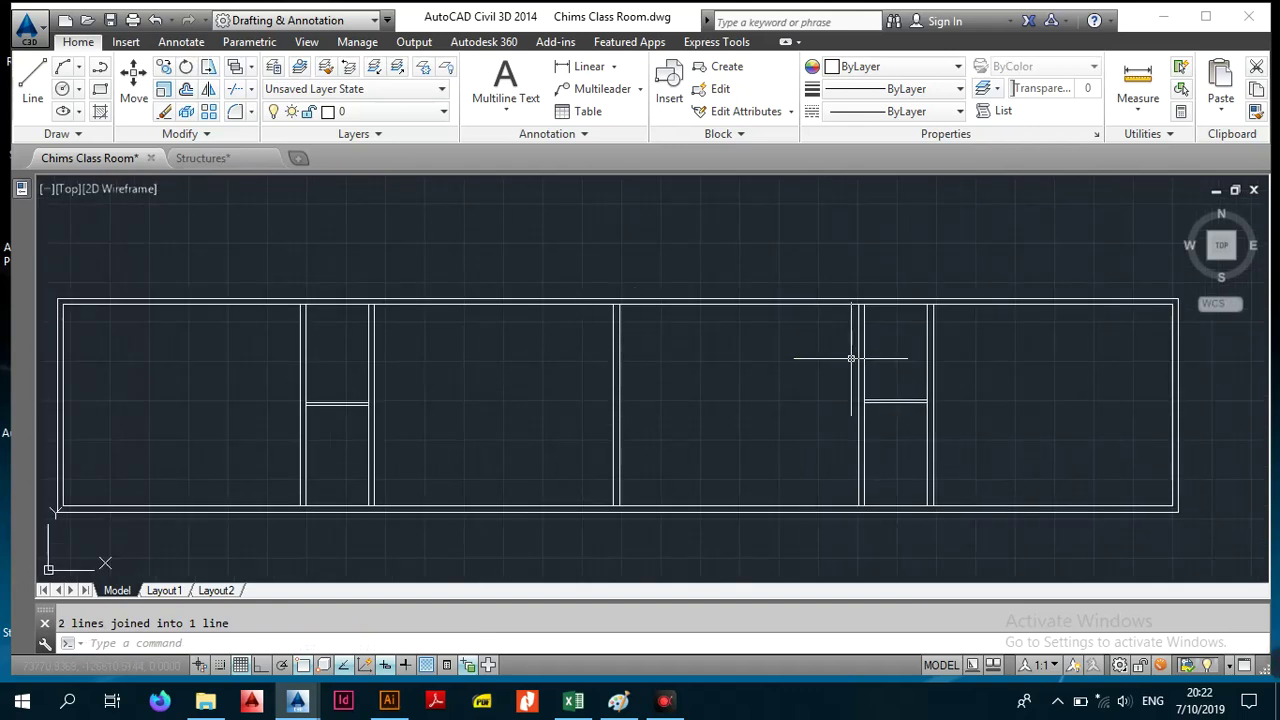
middle_drag(597, 388, 629, 352)
mouse_move(284, 348)
middle_down()
mouse_move(526, 380)
mouse_move(580, 327)
middle_up()
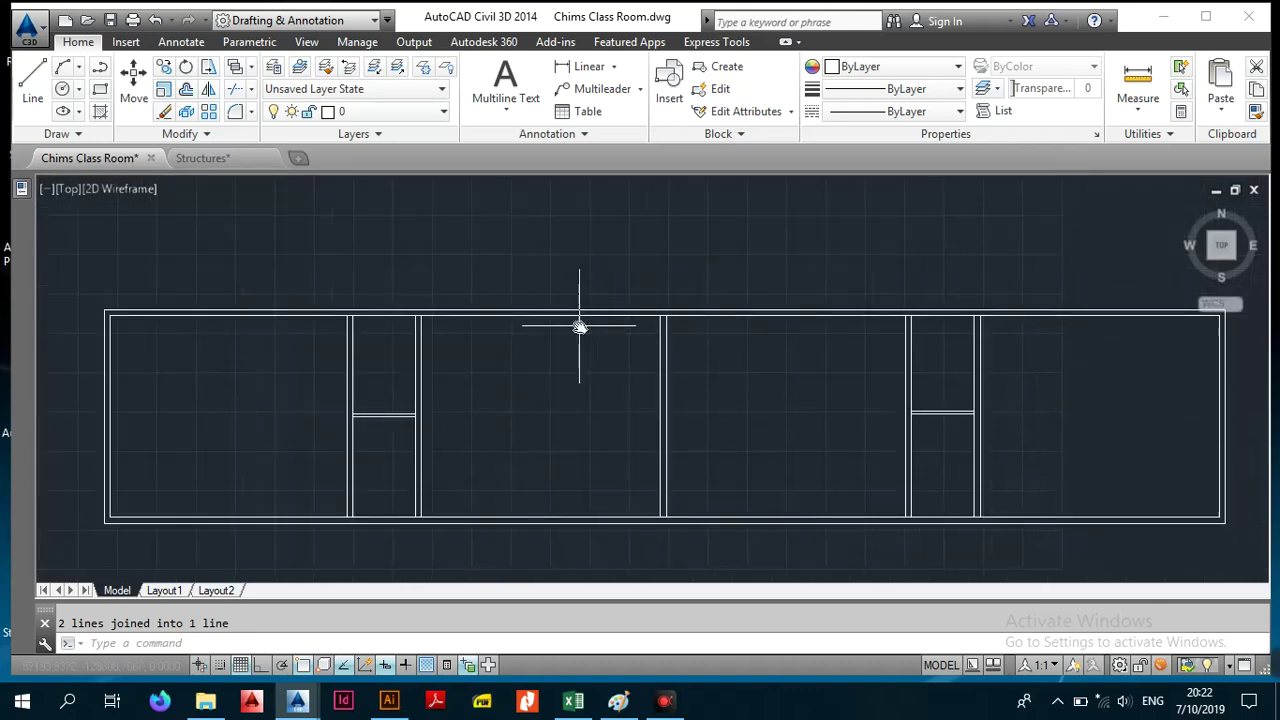
scroll(587, 334, down, 2)
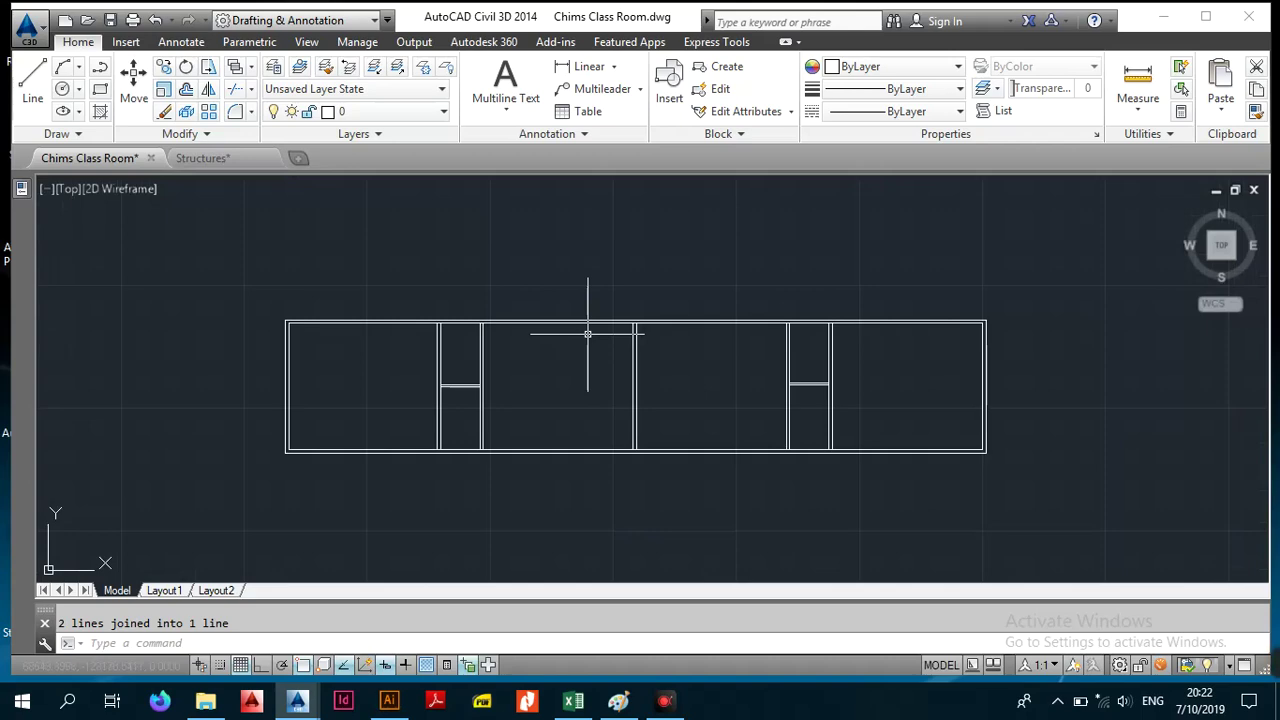
scroll(589, 446, down, 8)
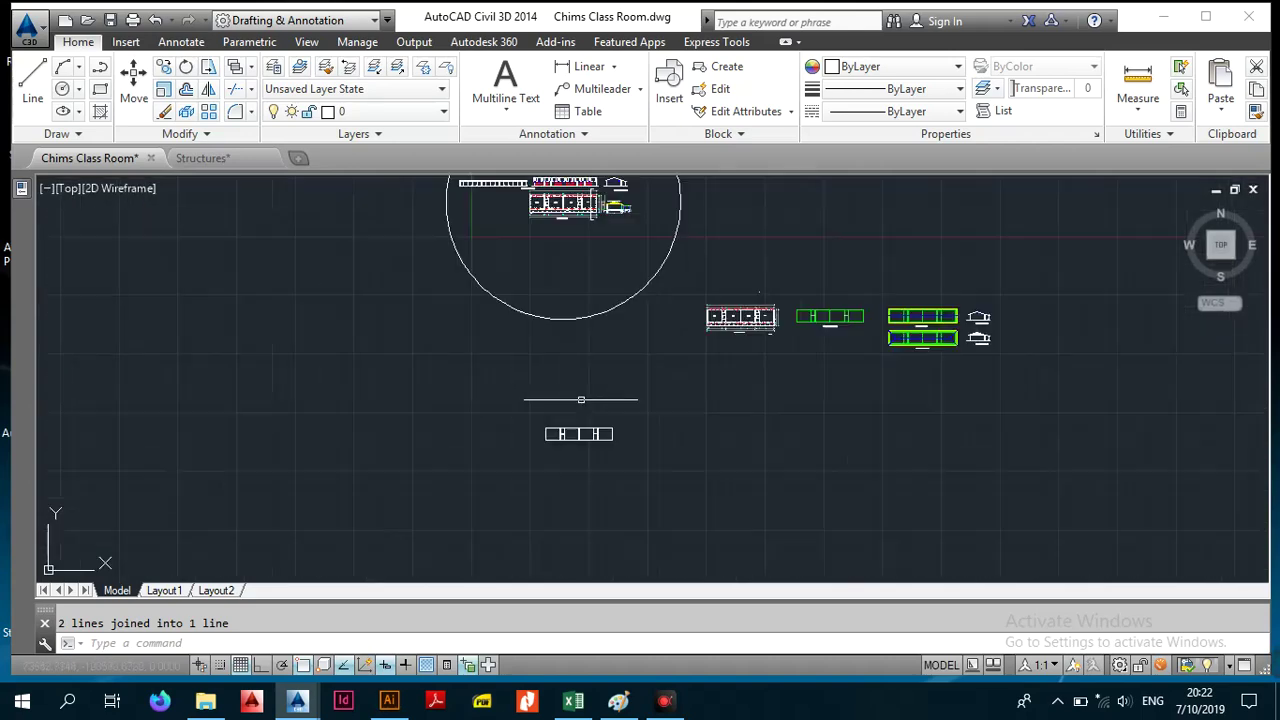
Set the colour of the outer line of the floor plan's upper long wall to Green
scroll(666, 423, up, 8)
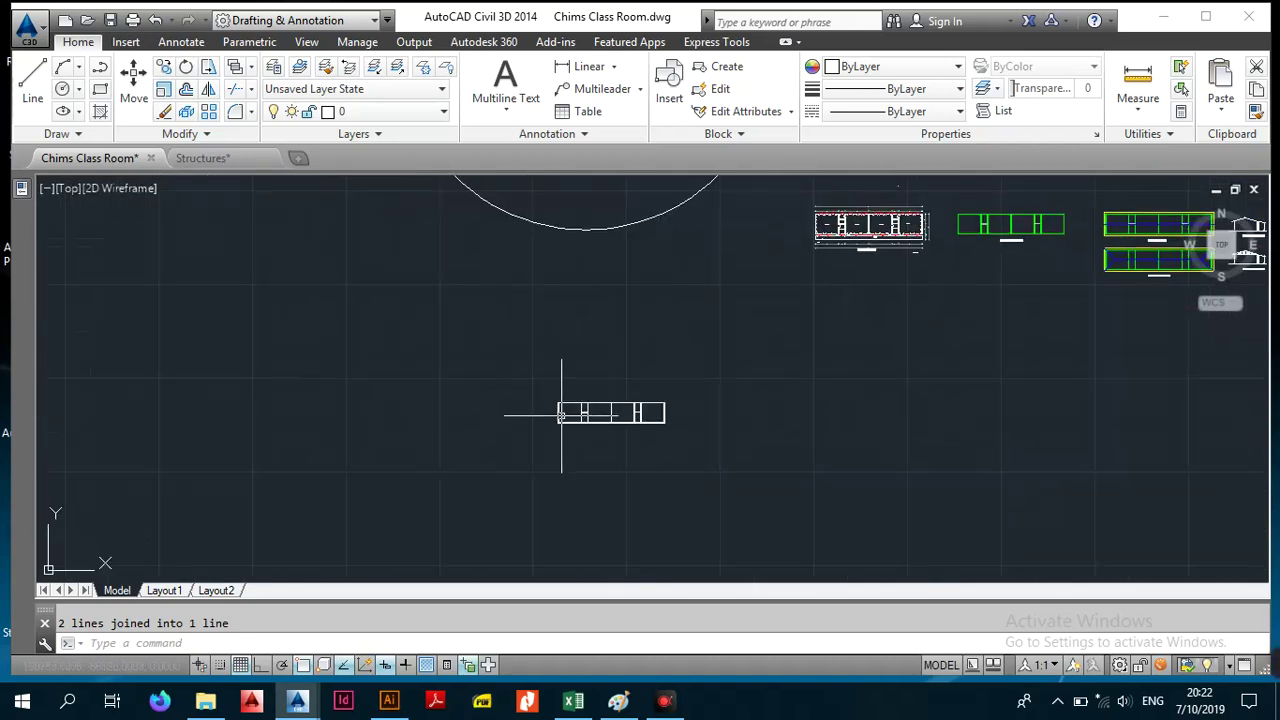
scroll(631, 414, up, 4)
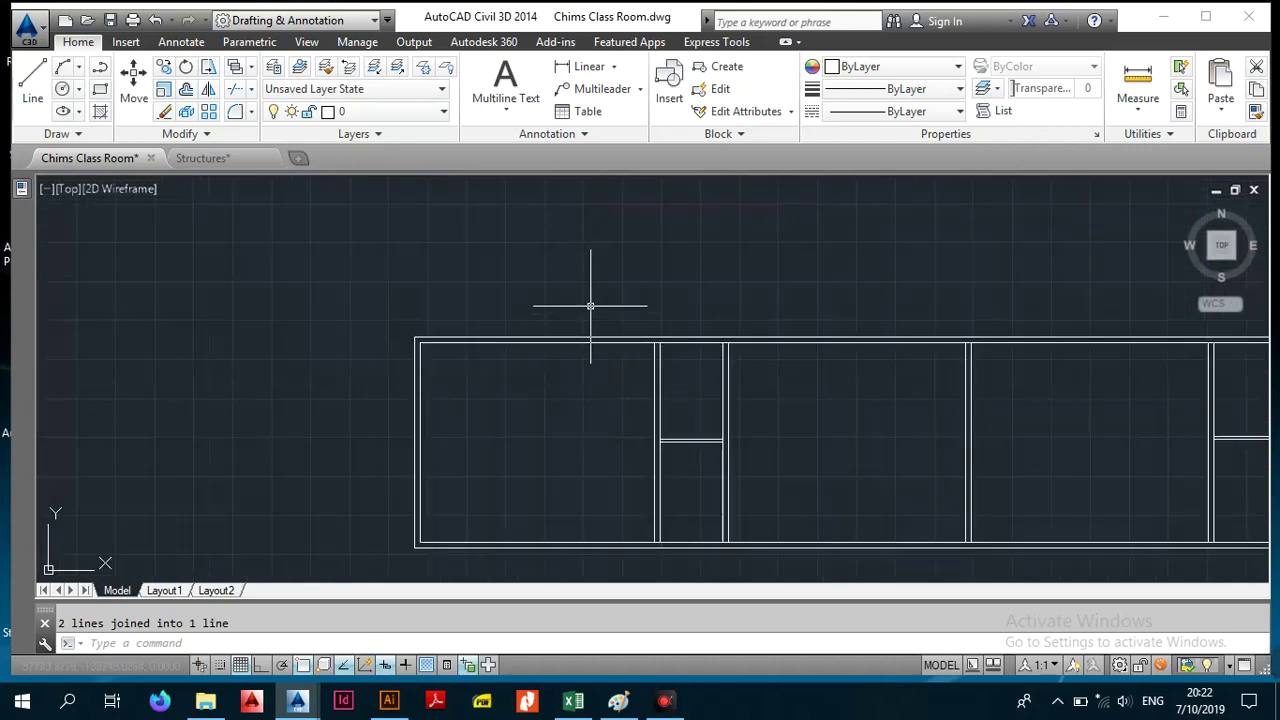
scroll(586, 320, up, 6)
click(594, 371)
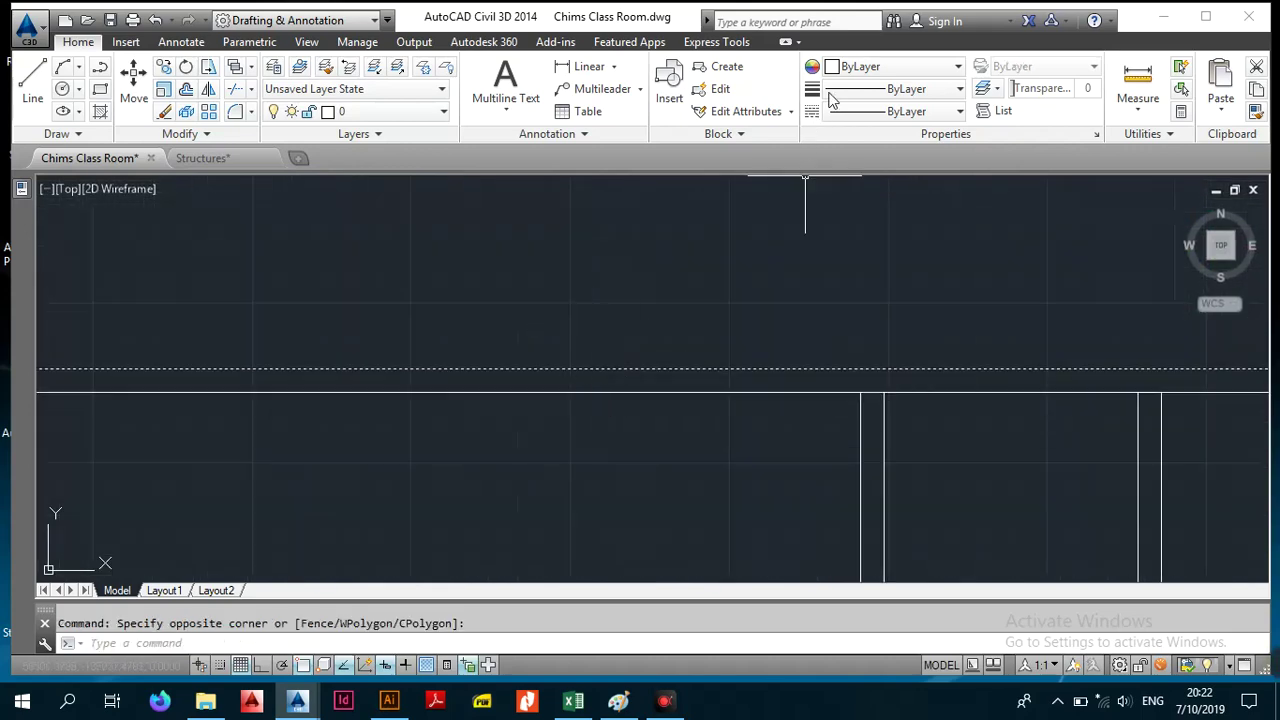
click(920, 66)
click(860, 177)
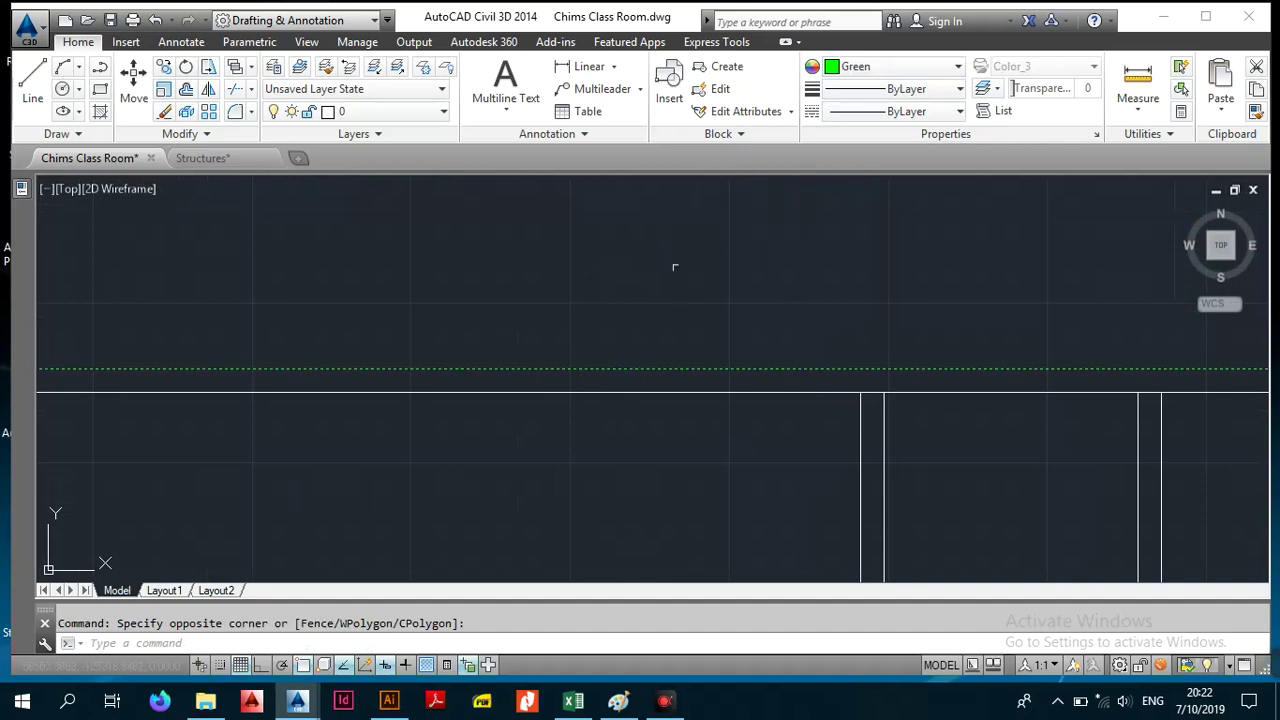
key(Escape)
Match the green outer line's properties onto the upper long wall's inner line and both lines of the left end wall
scroll(671, 291, down, 2)
text(ma)
key(Return)
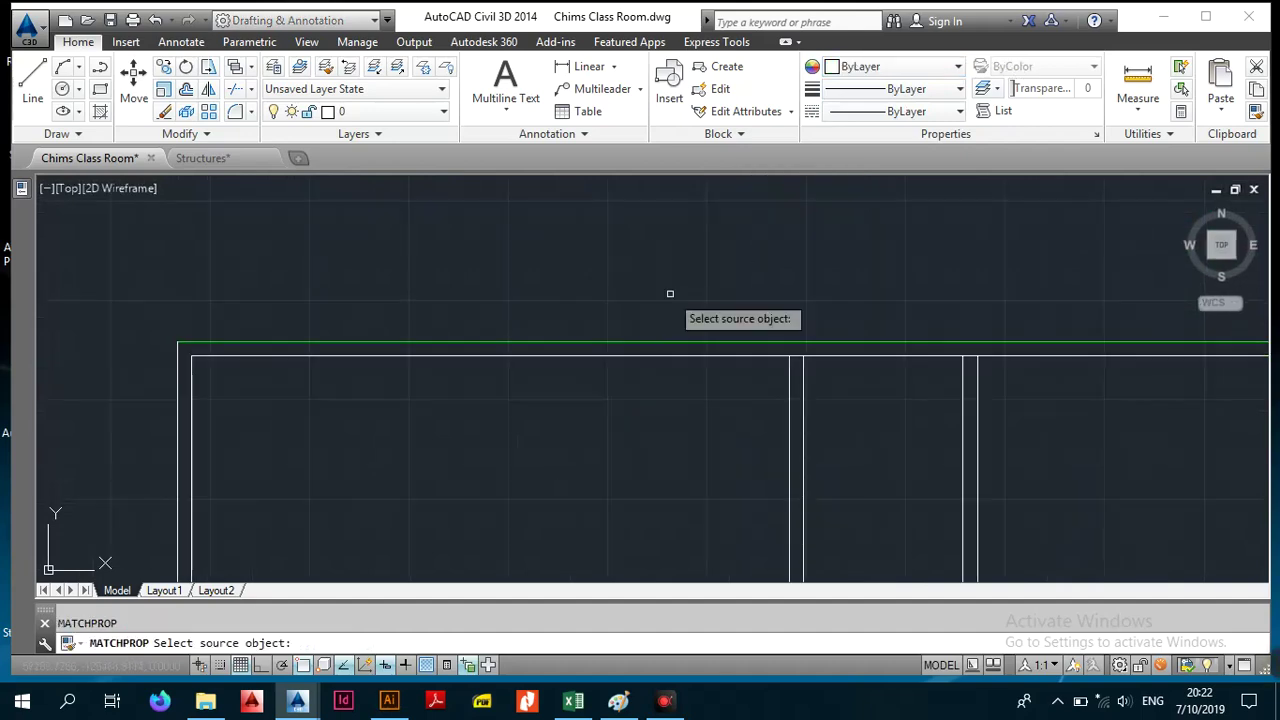
click(731, 343)
click(720, 356)
click(656, 392)
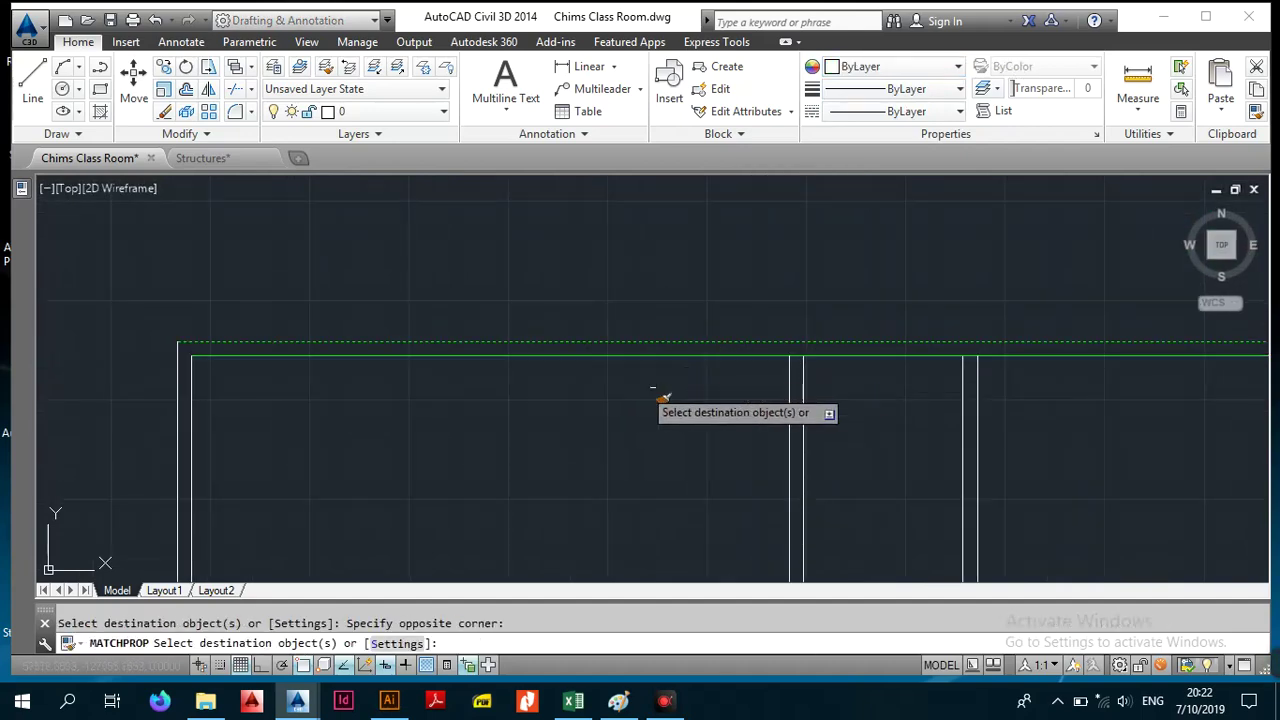
middle_drag(312, 444, 500, 365)
click(416, 400)
click(286, 449)
Match the green properties onto the lower long wall, the left storeroom block's side walls and the wall dividing the middle classrooms
scroll(484, 490, down, 5)
middle_drag(509, 437, 507, 270)
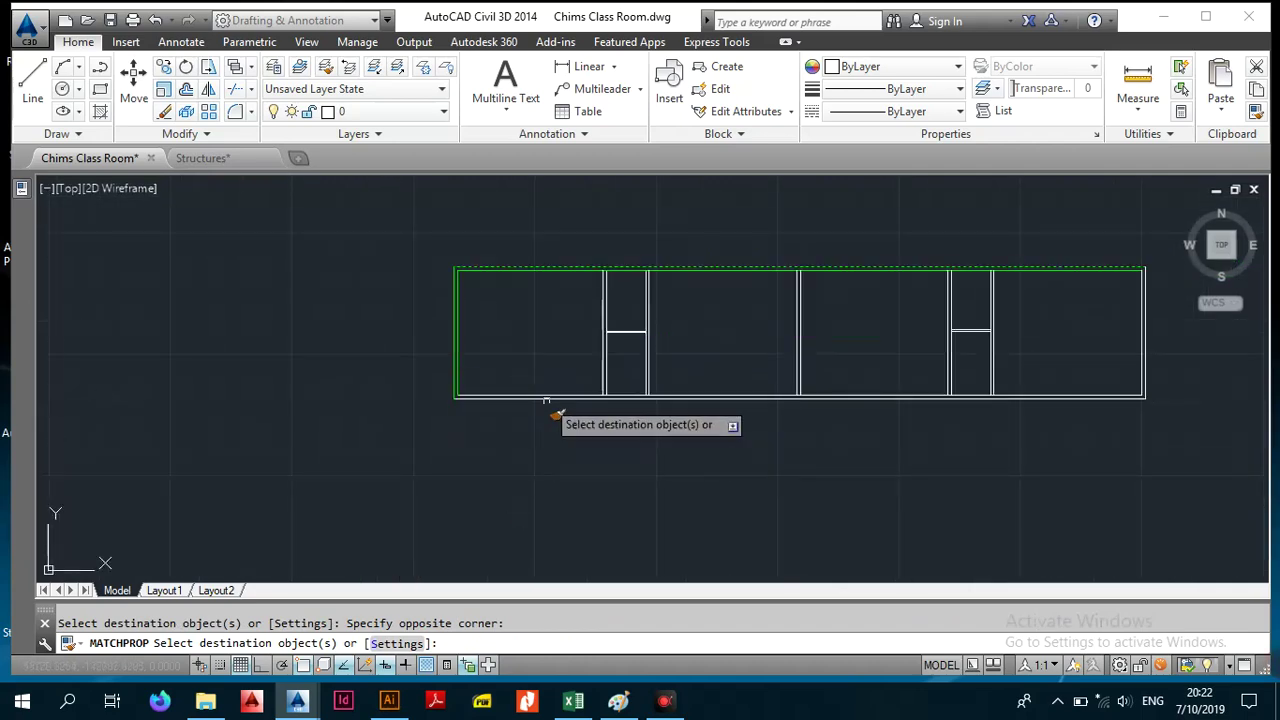
scroll(660, 372, up, 1)
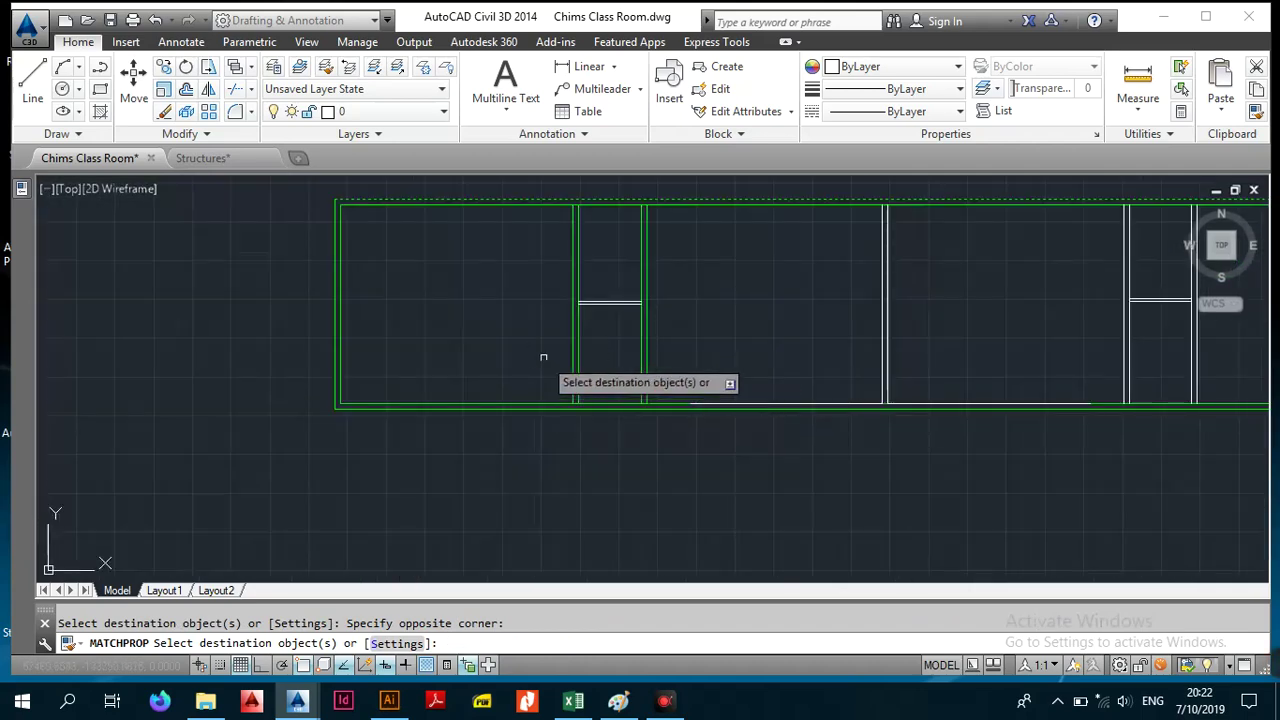
middle_drag(990, 362, 753, 433)
click(752, 433)
click(605, 410)
Match the green properties onto the right storeroom block's side walls and the right end wall, finishing the property matching
middle_drag(904, 327, 751, 349)
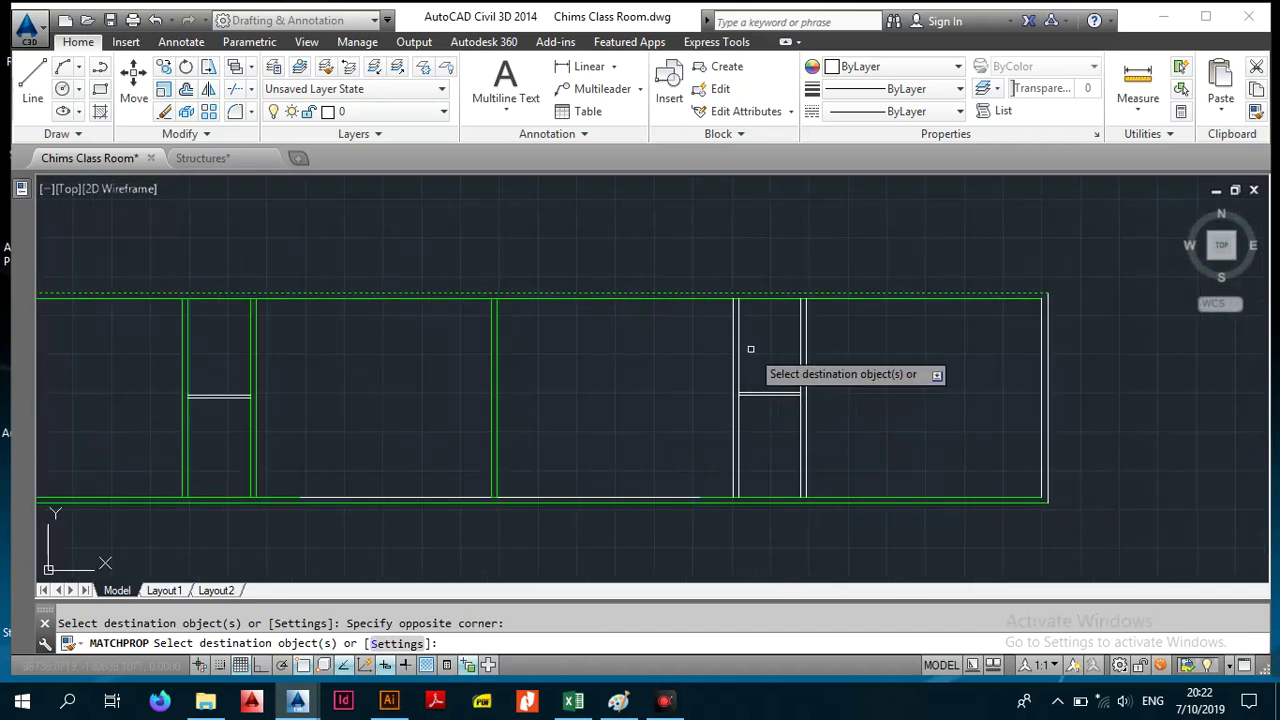
click(751, 349)
click(724, 354)
click(814, 342)
click(787, 345)
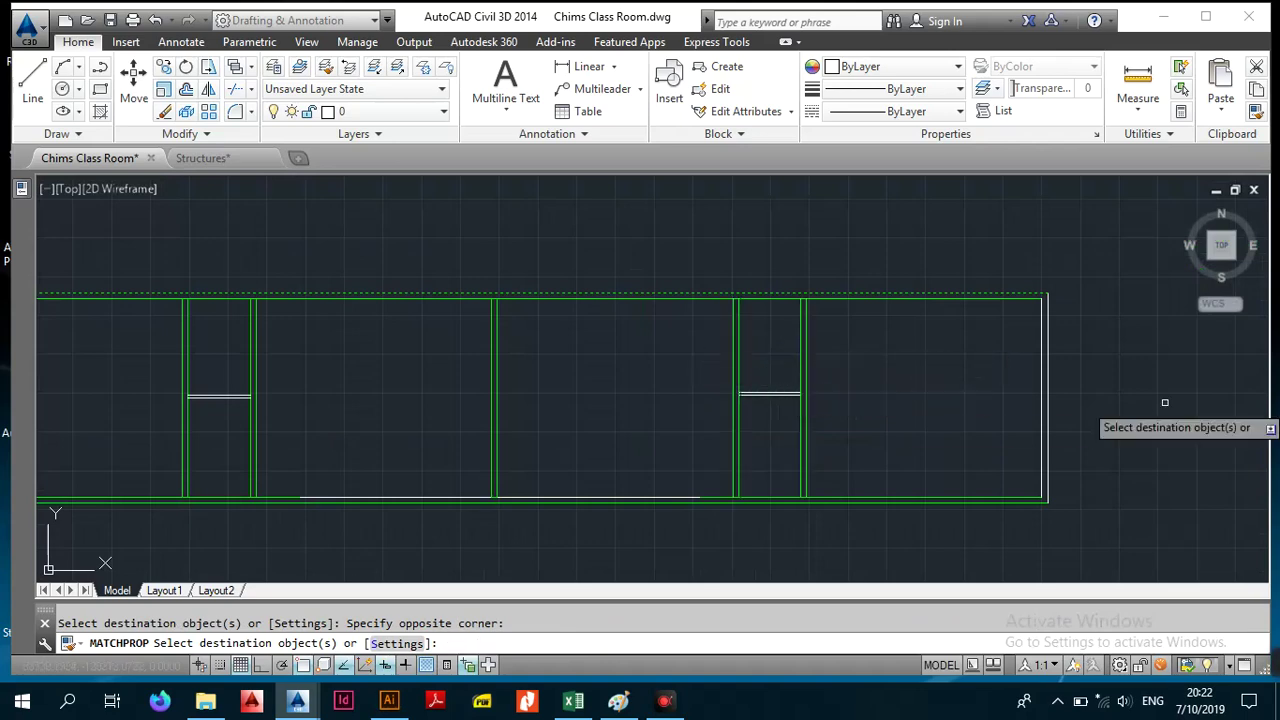
key(Escape)
Set both lines of the cross partition inside the left storeroom block to grey index colour 253
middle_drag(606, 423, 789, 409)
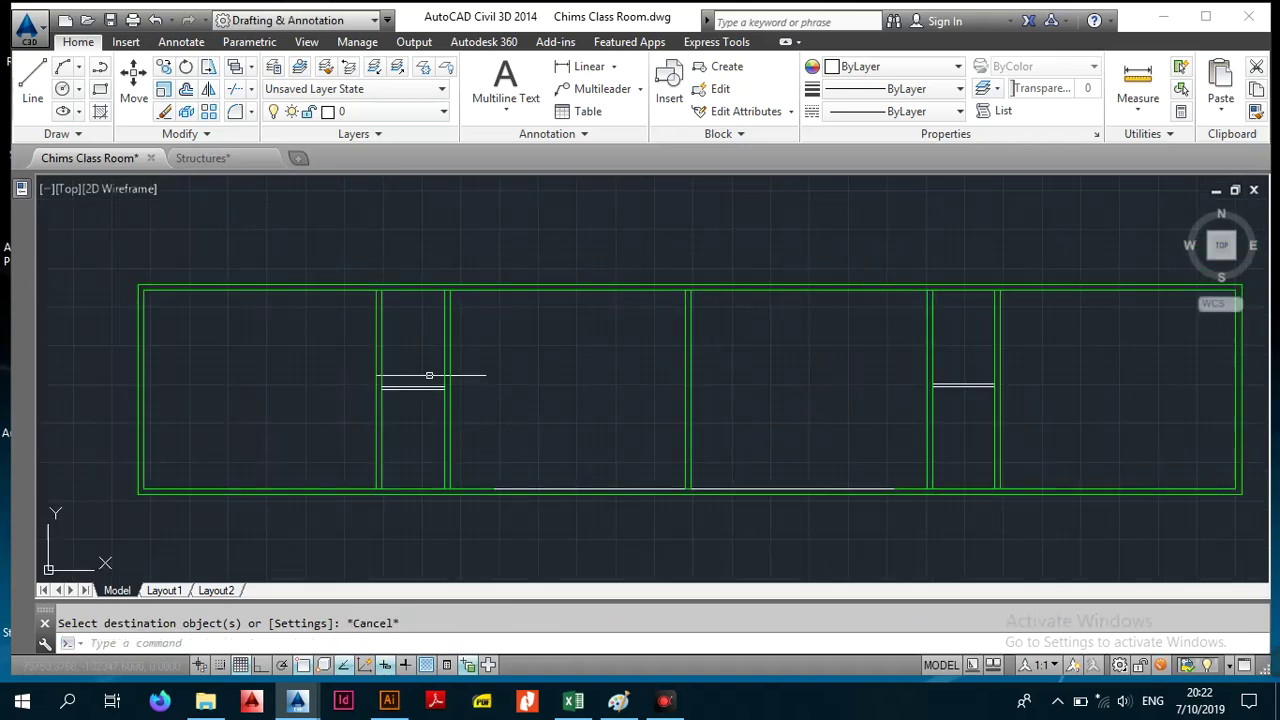
scroll(429, 375, up, 6)
click(423, 391)
click(363, 443)
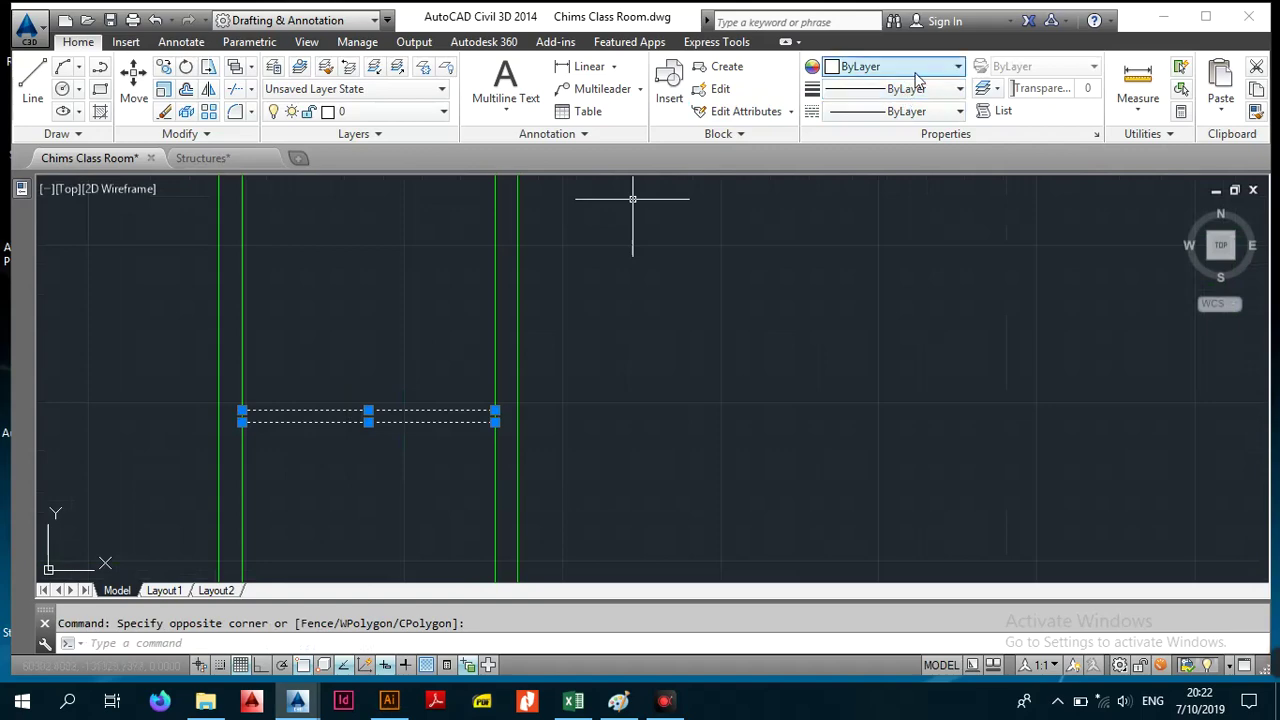
click(916, 70)
click(905, 306)
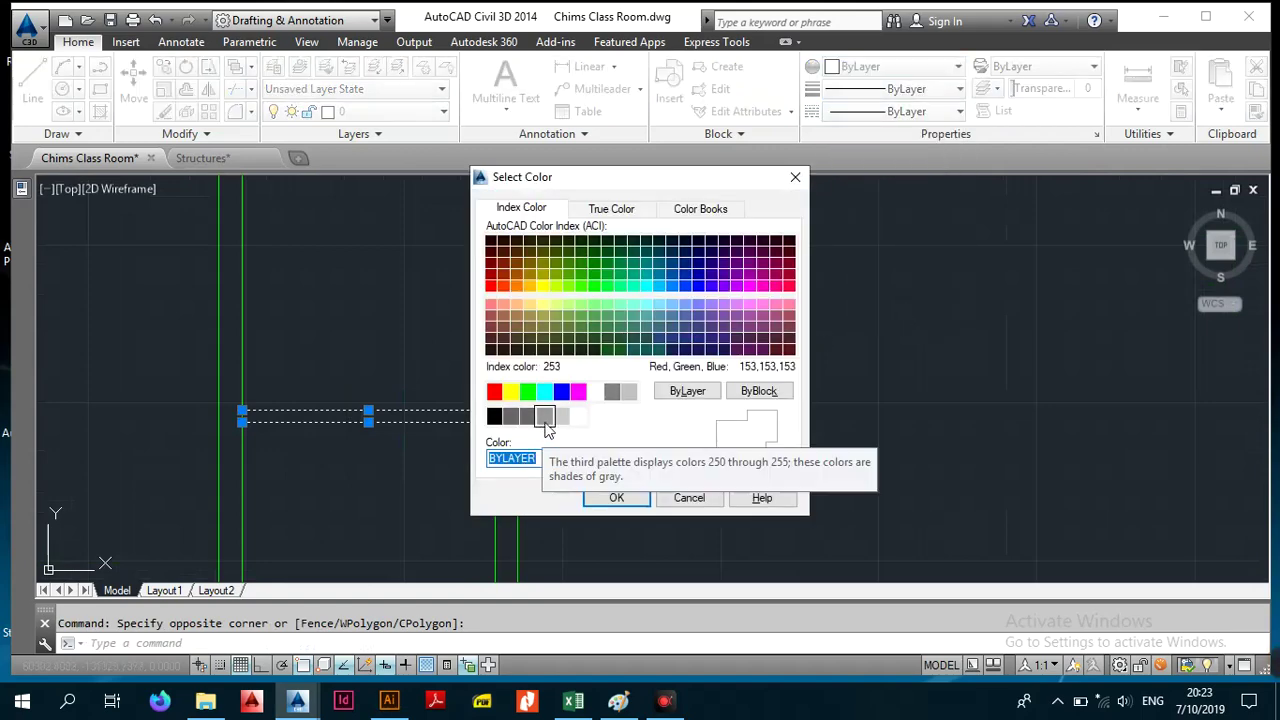
click(546, 420)
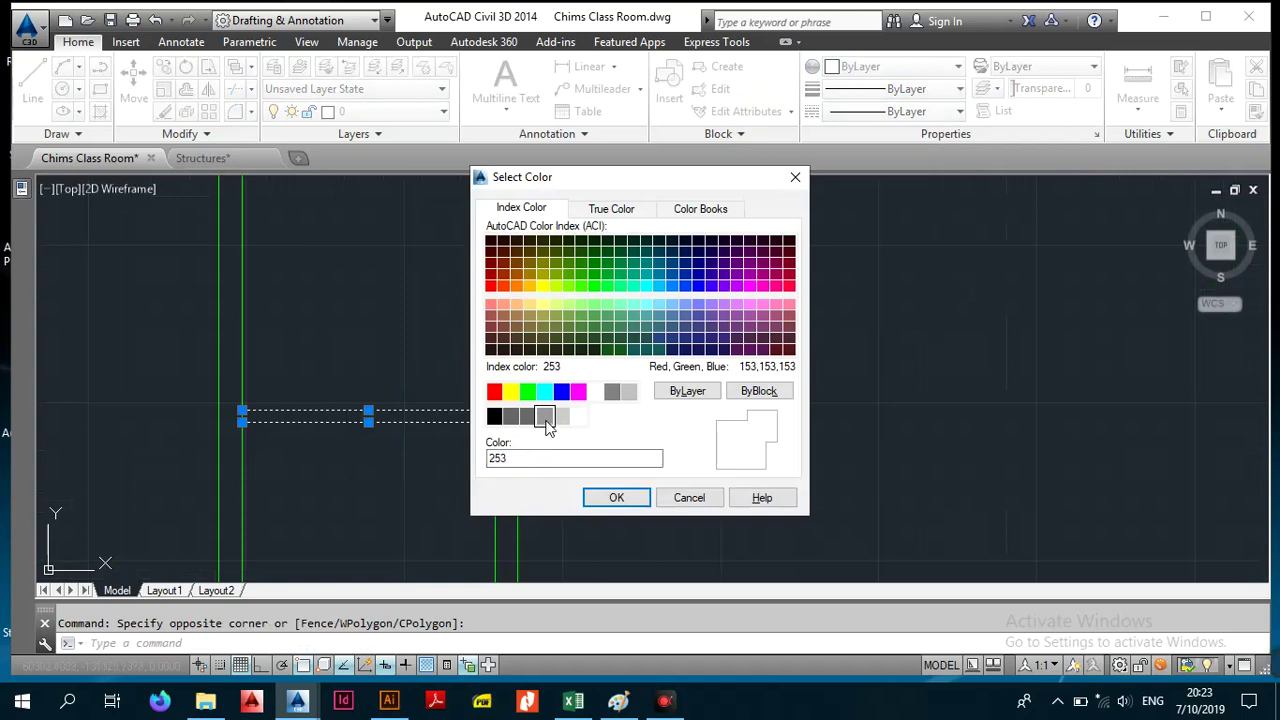
click(616, 497)
key(Escape)
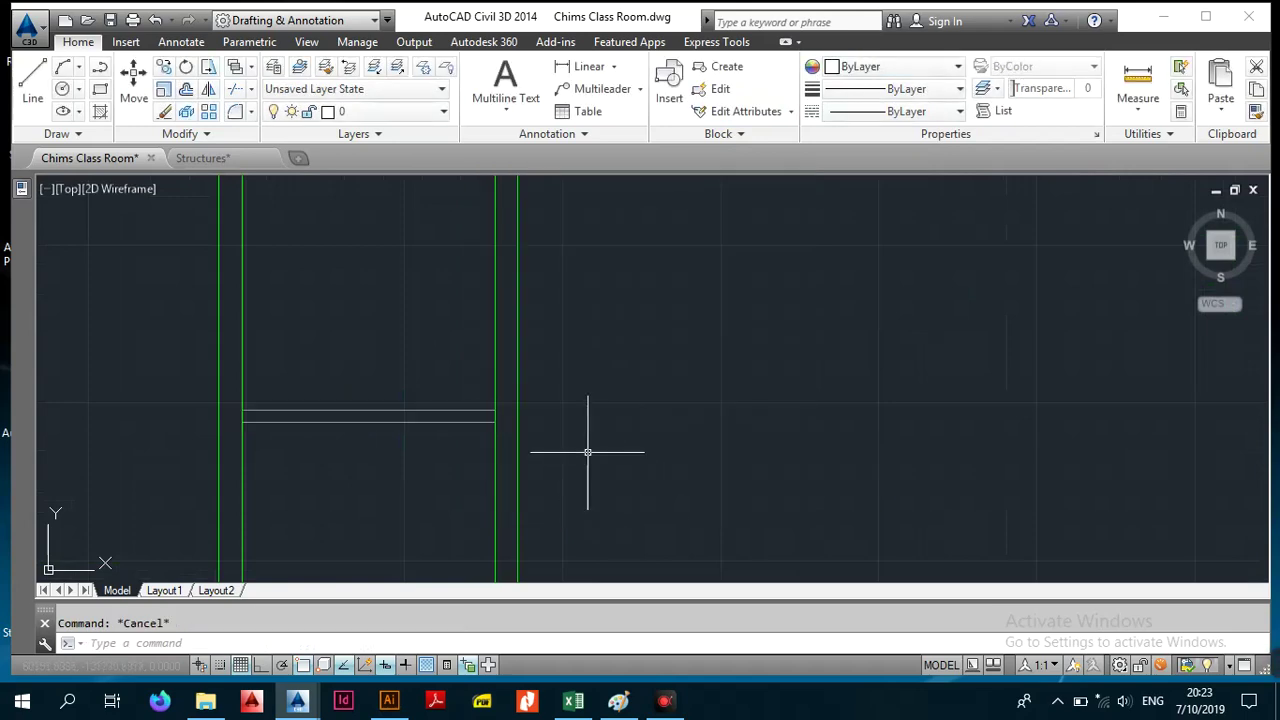
Match the grey partition line's properties onto both lines of the cross partition inside the right storeroom block
text(ma)
key(Return)
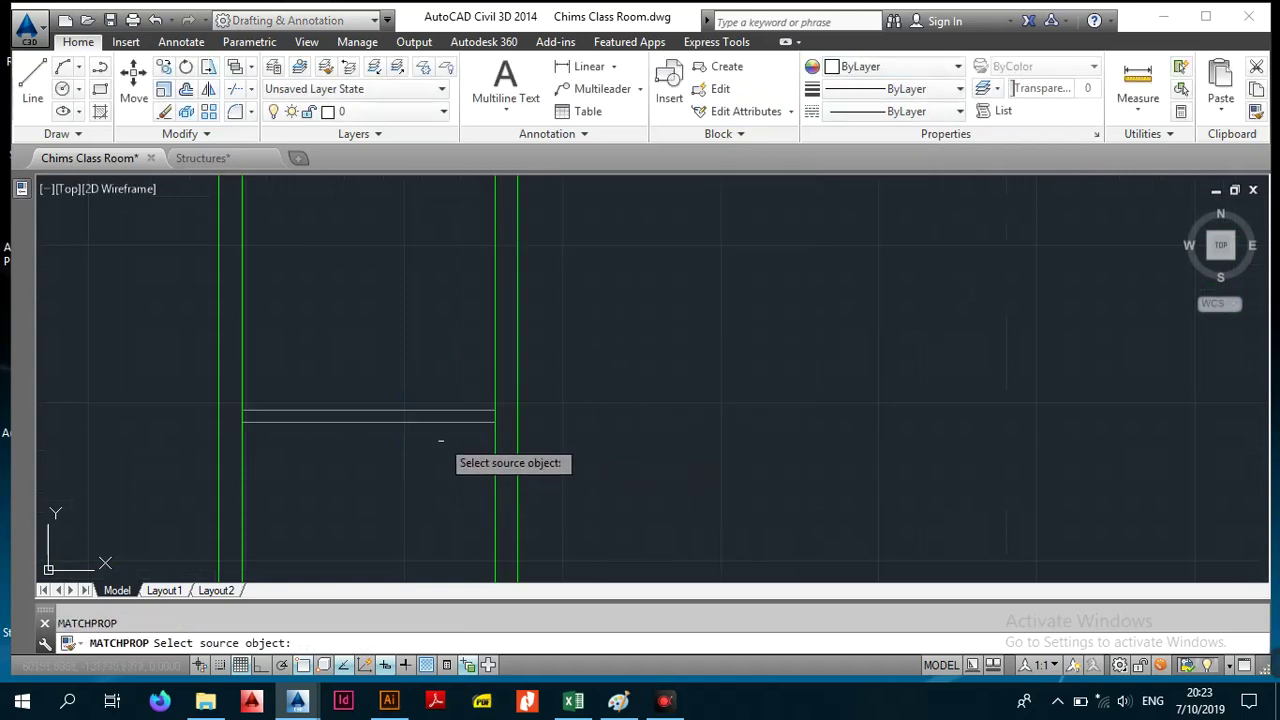
click(440, 422)
scroll(482, 442, down, 4)
middle_drag(882, 354, 468, 356)
middle_drag(962, 441, 734, 384)
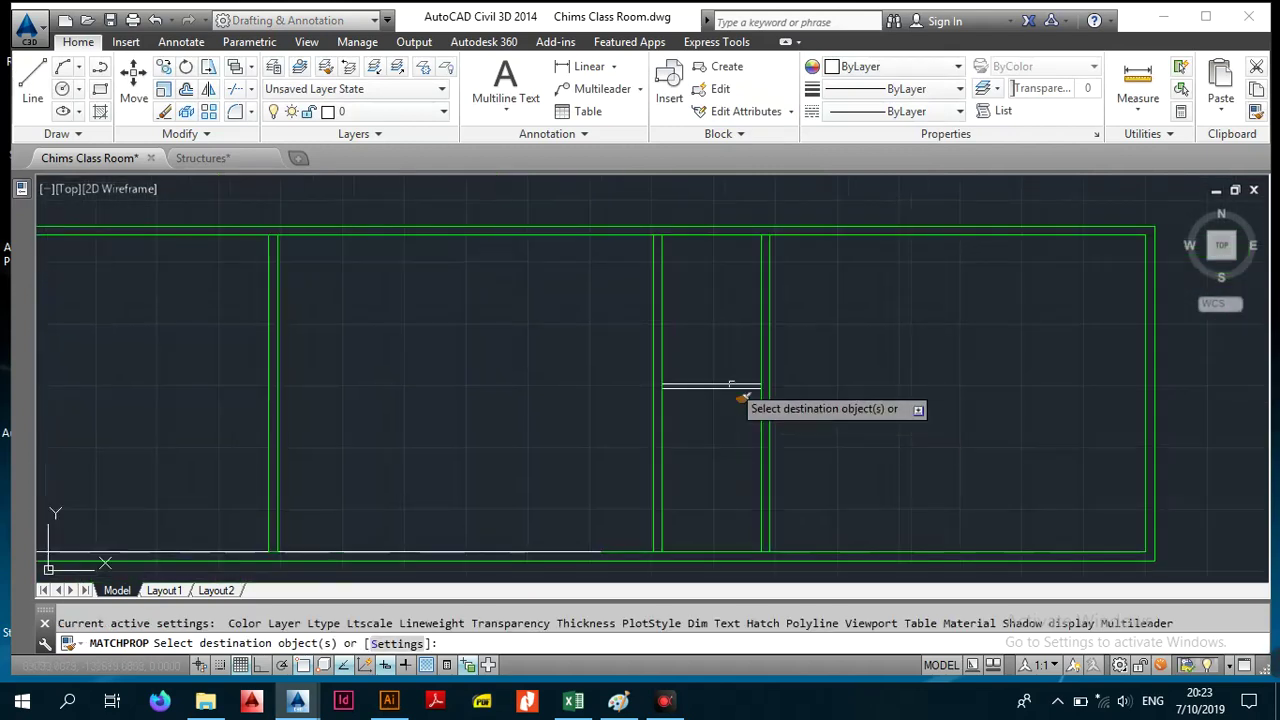
scroll(732, 382, up, 2)
click(731, 358)
click(677, 434)
key(Escape)
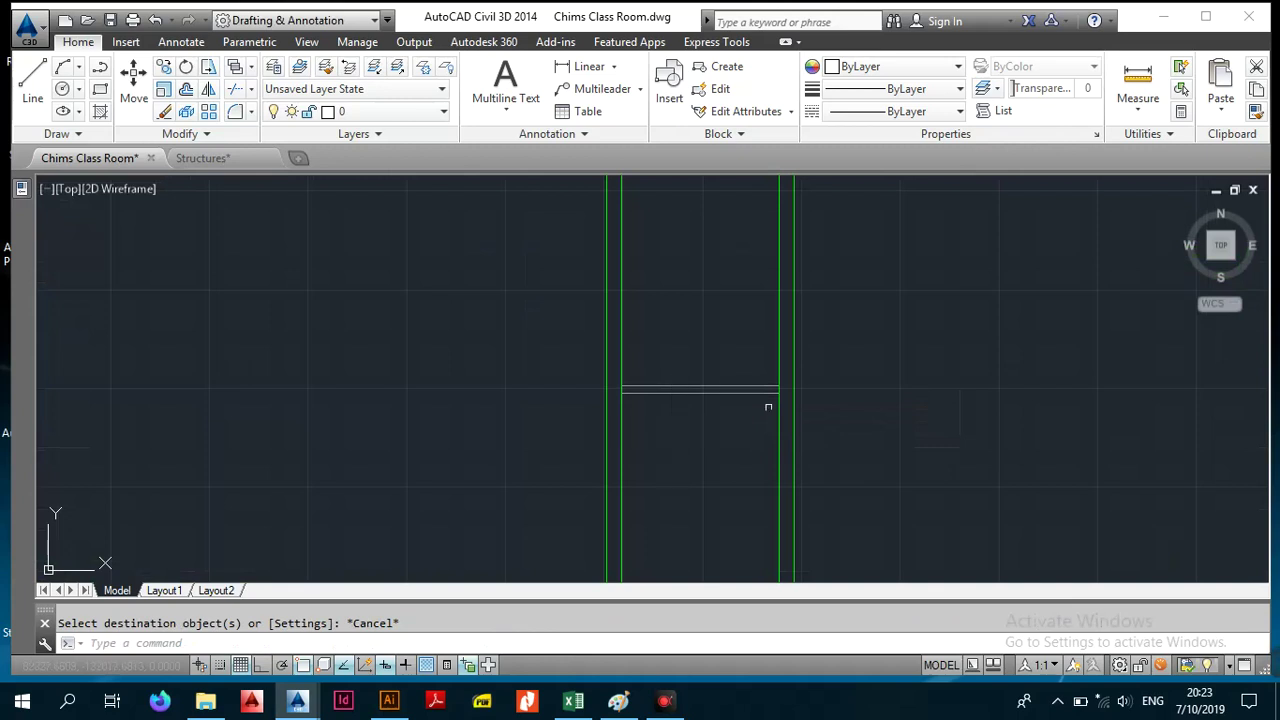
Delete the two white duplicate lines overlapping the lower long wall's inner line on either side of the central dividing wall
scroll(766, 403, down, 4)
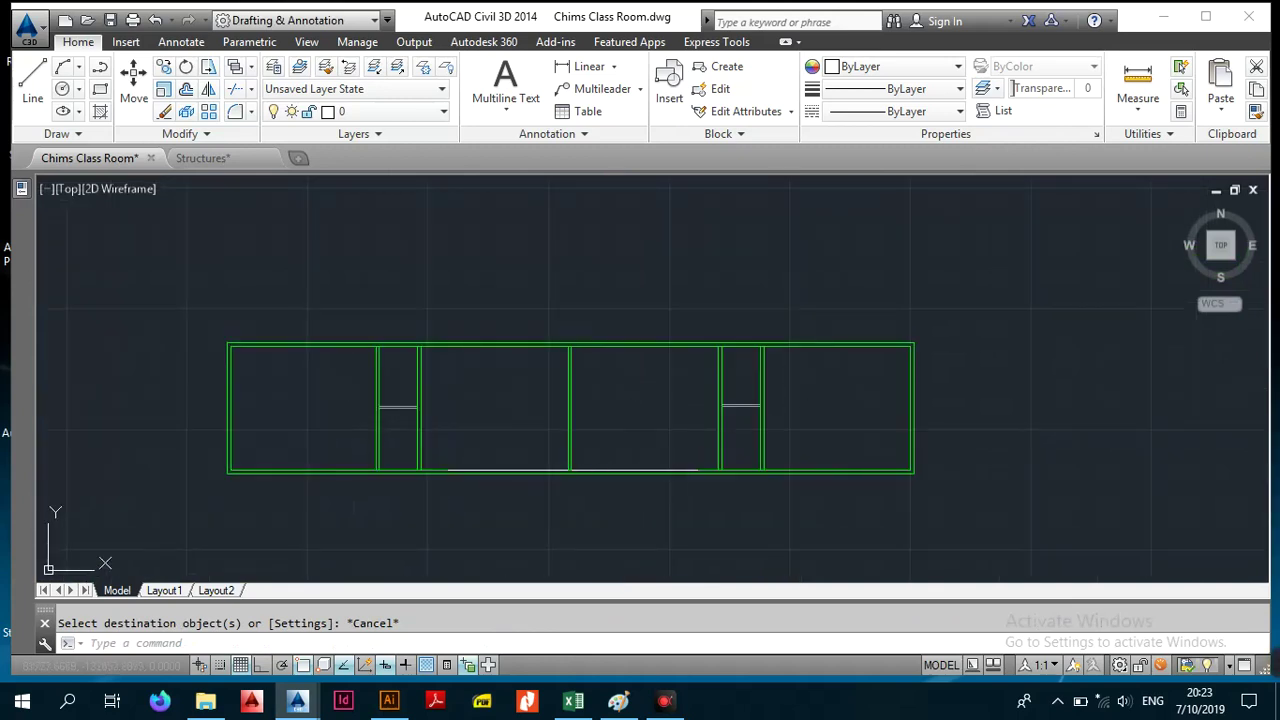
scroll(542, 460, up, 5)
click(560, 466)
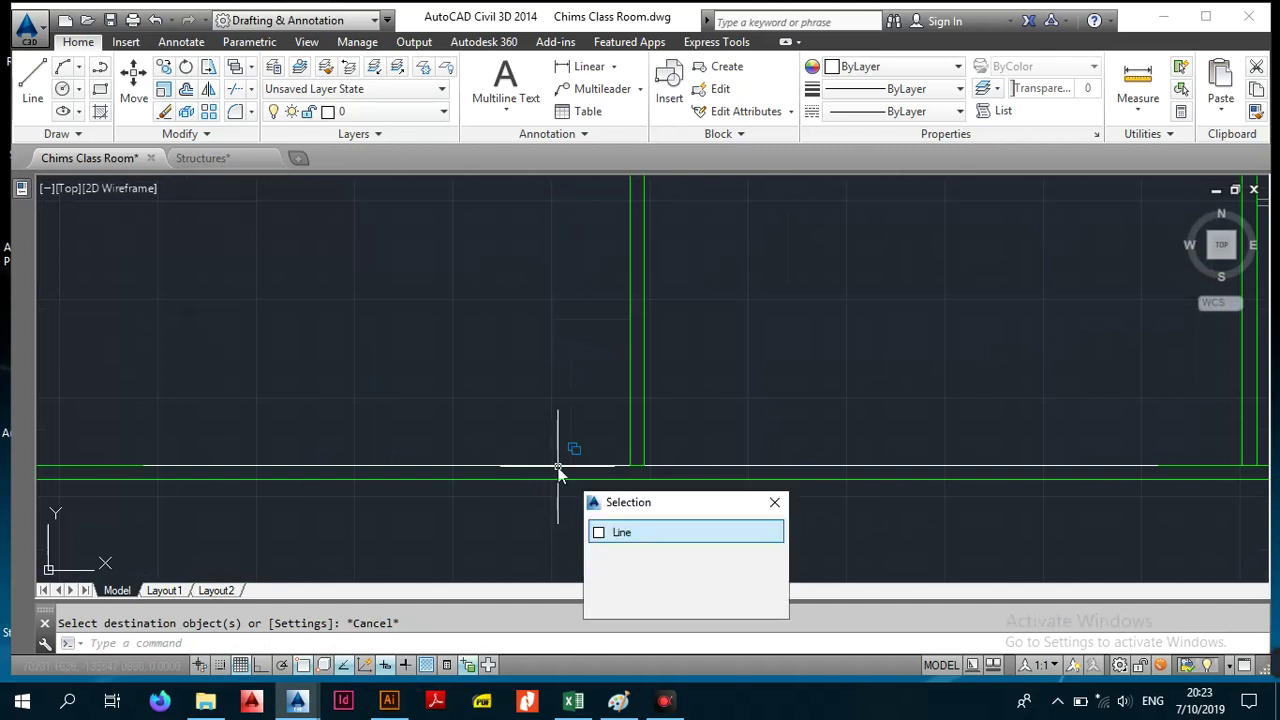
click(646, 530)
key(Delete)
click(685, 463)
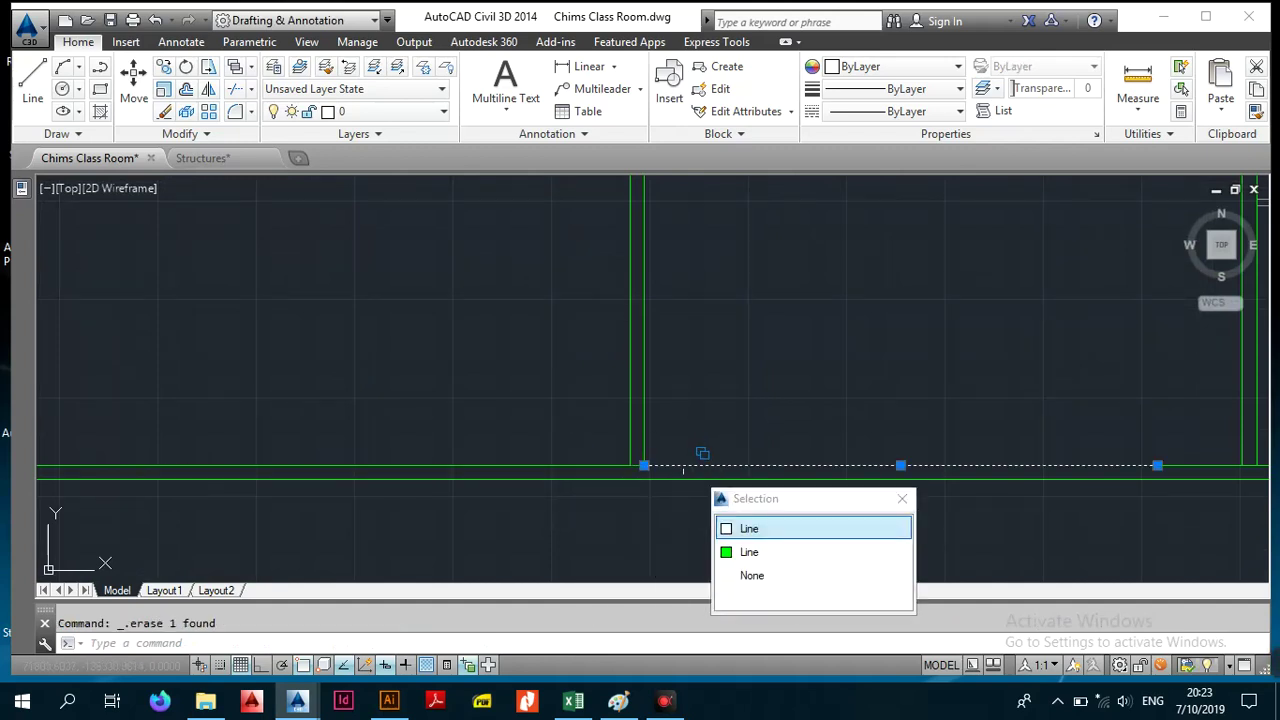
click(784, 538)
scroll(829, 481, down, 4)
mouse_move(522, 458)
middle_down()
mouse_move(447, 480)
mouse_move(577, 446)
middle_up()
middle_drag(801, 398, 713, 436)
middle_drag(528, 422, 491, 341)
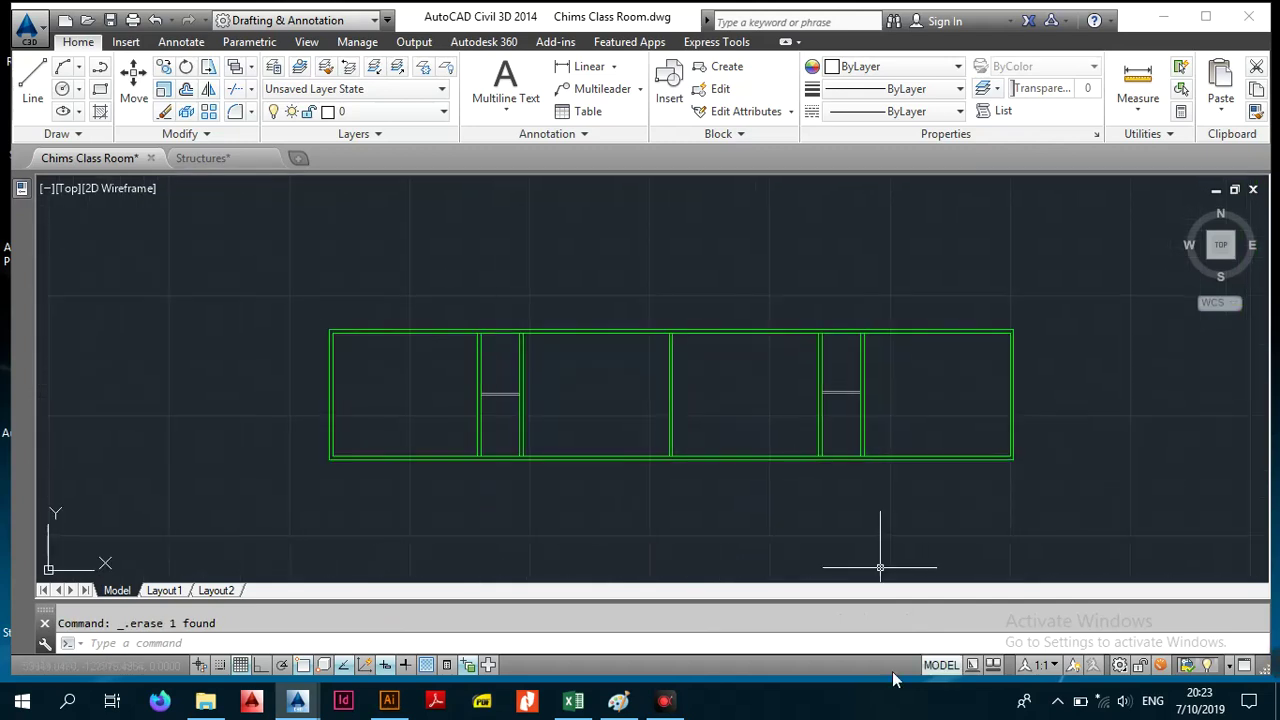
click(681, 711)
click(676, 703)
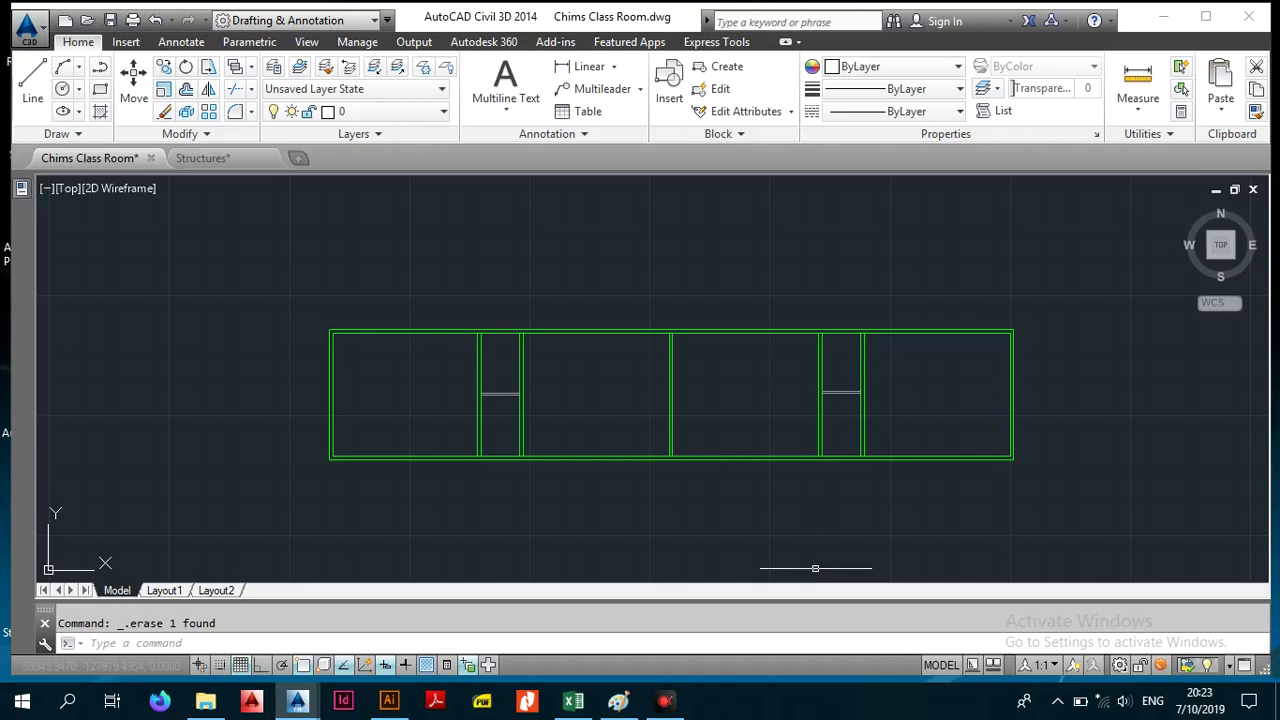
click(664, 700)
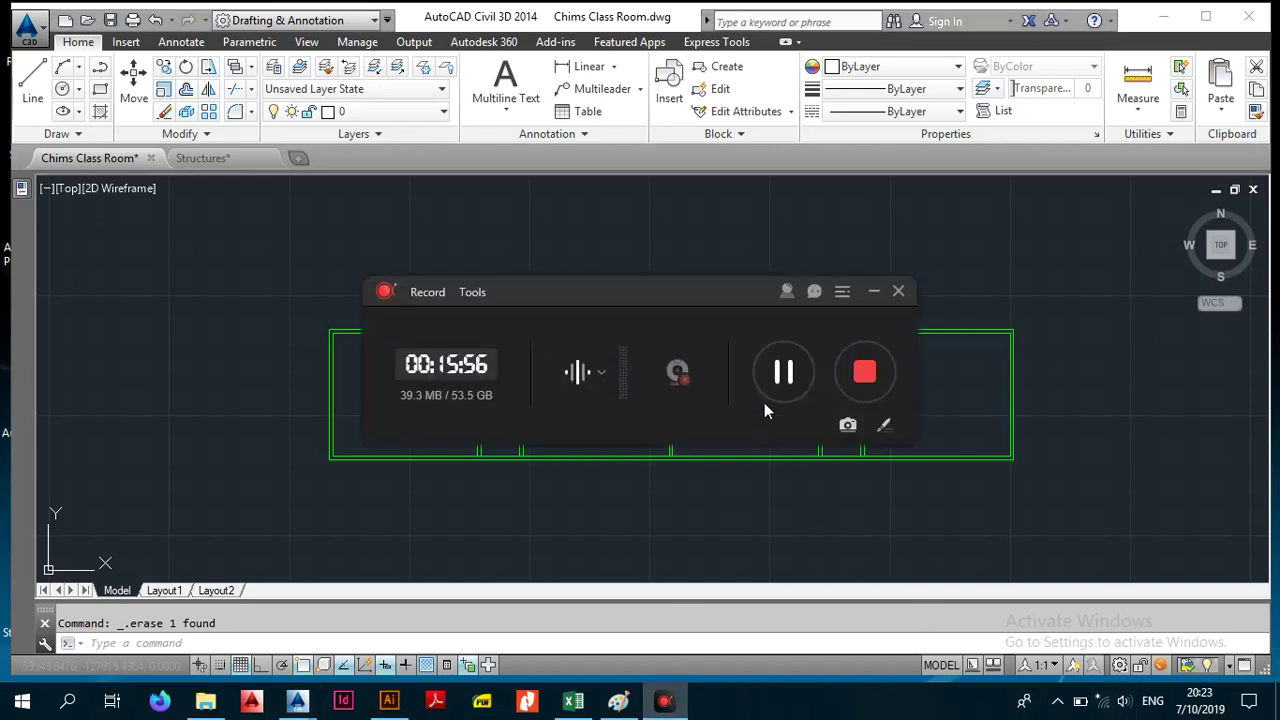